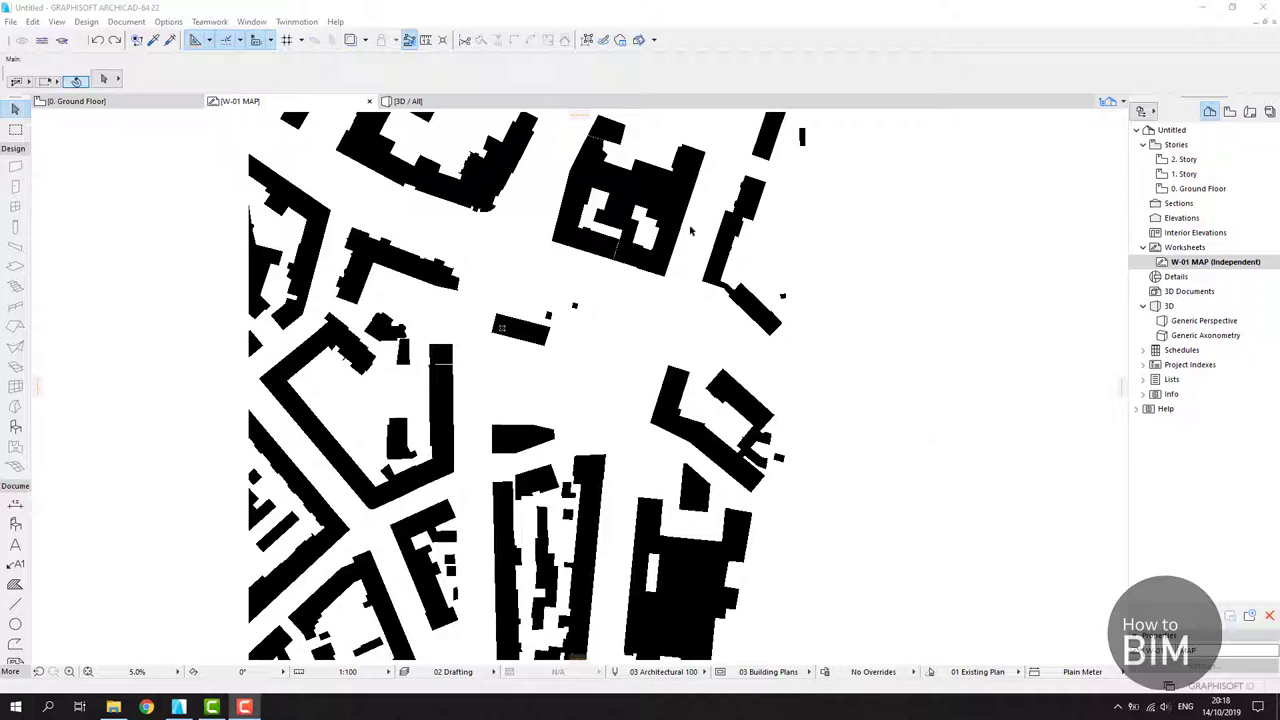
- Pan the W-01 MAP worksheet and box-select all of its footprint fills
{"action": "left_click", "coordinate": [682, 284]}
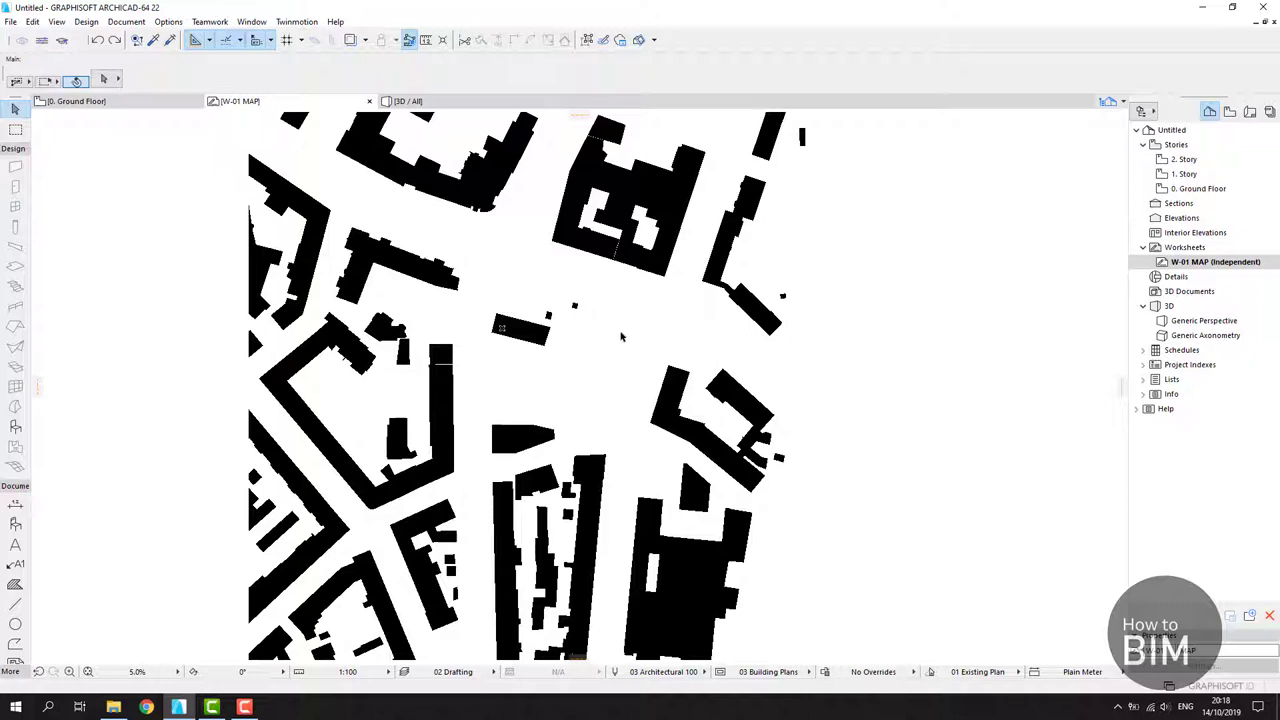
{"action": "middle_click_drag", "start_coordinate": [607, 340], "coordinate": [651, 354]}
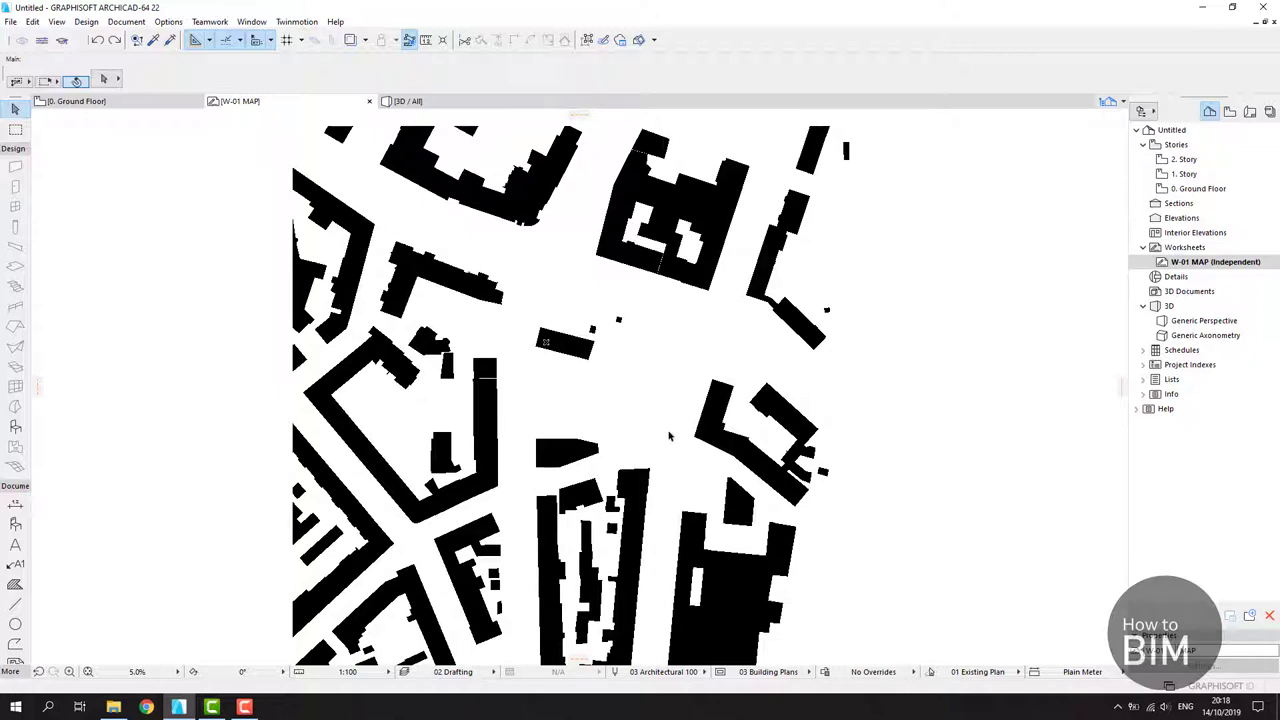
{"action": "middle_click_drag", "start_coordinate": [665, 437], "coordinate": [663, 415]}
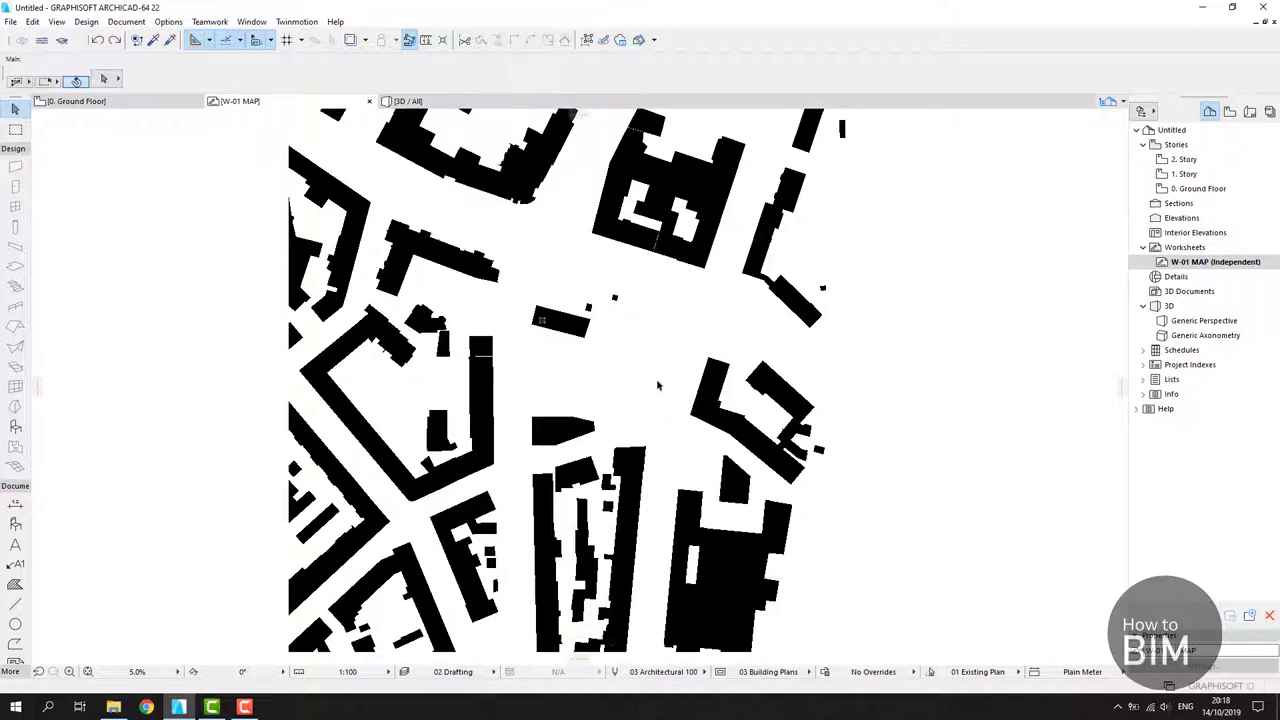
{"action": "scroll", "coordinate": [660, 385], "scroll_direction": "down", "scroll_amount": 3}
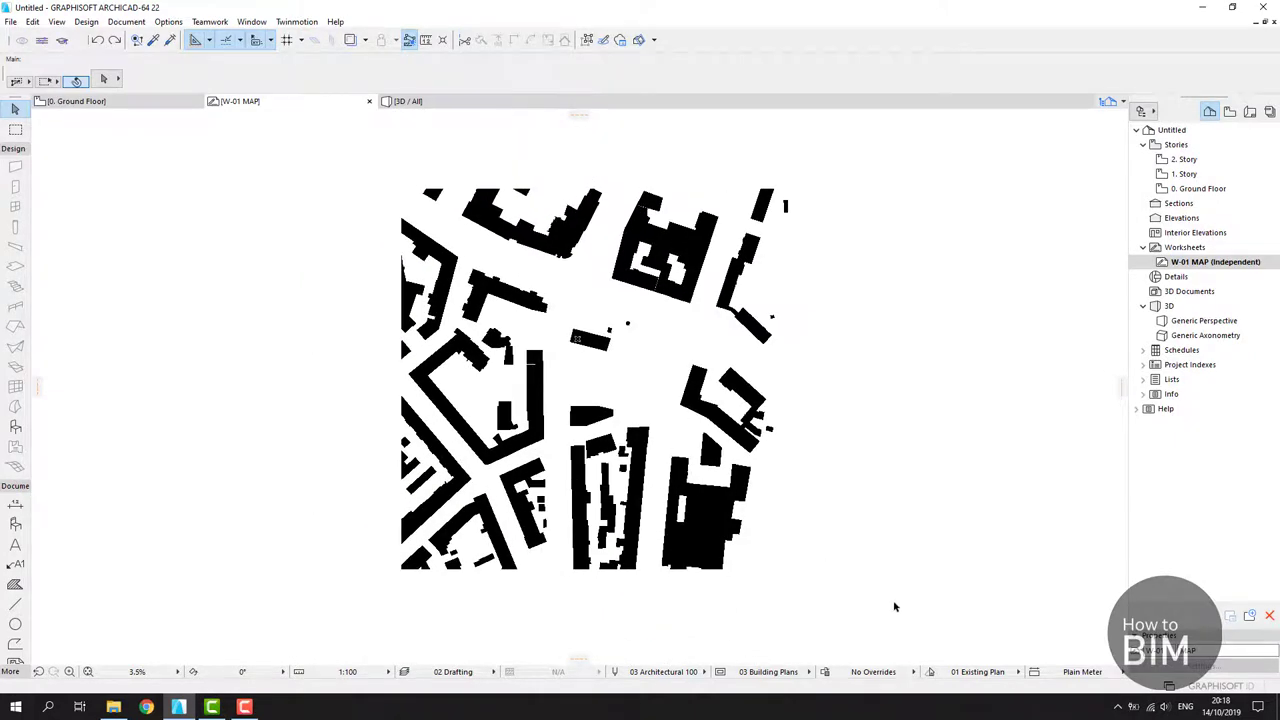
{"action": "left_click", "coordinate": [917, 634]}
{"action": "left_click", "coordinate": [326, 160]}
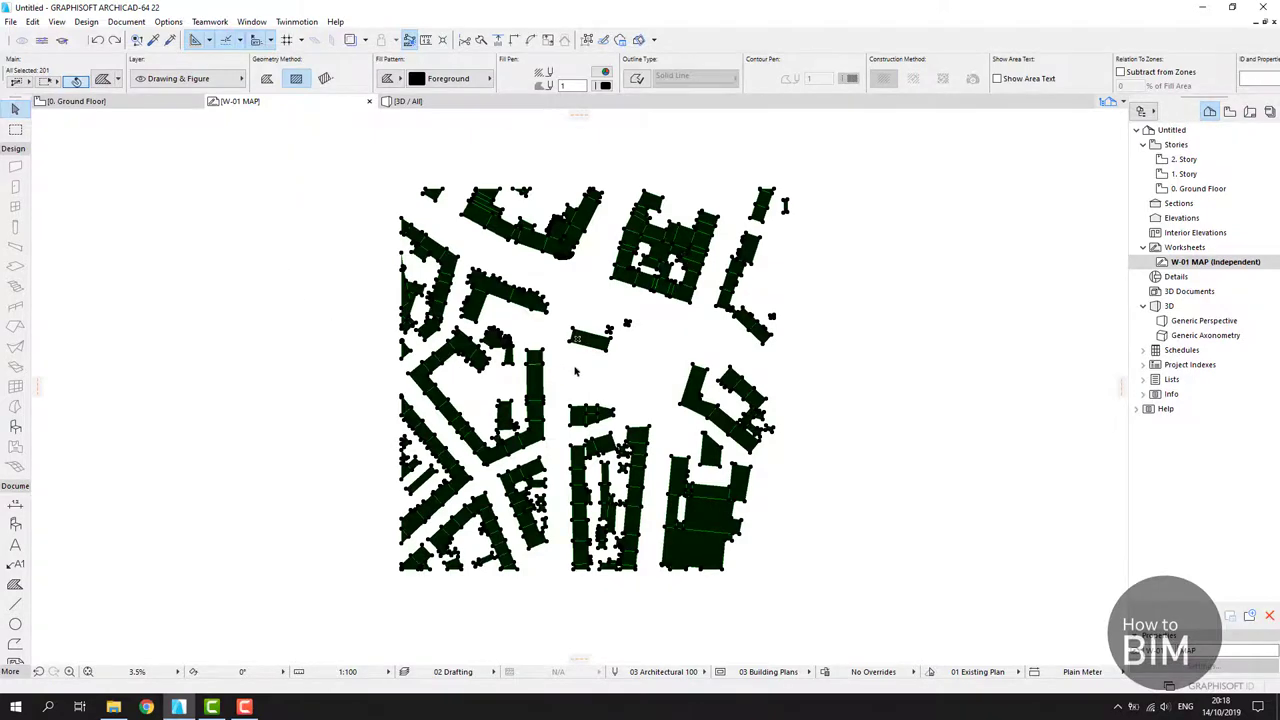
{"action": "scroll", "coordinate": [572, 370], "scroll_direction": "up", "scroll_amount": 2}
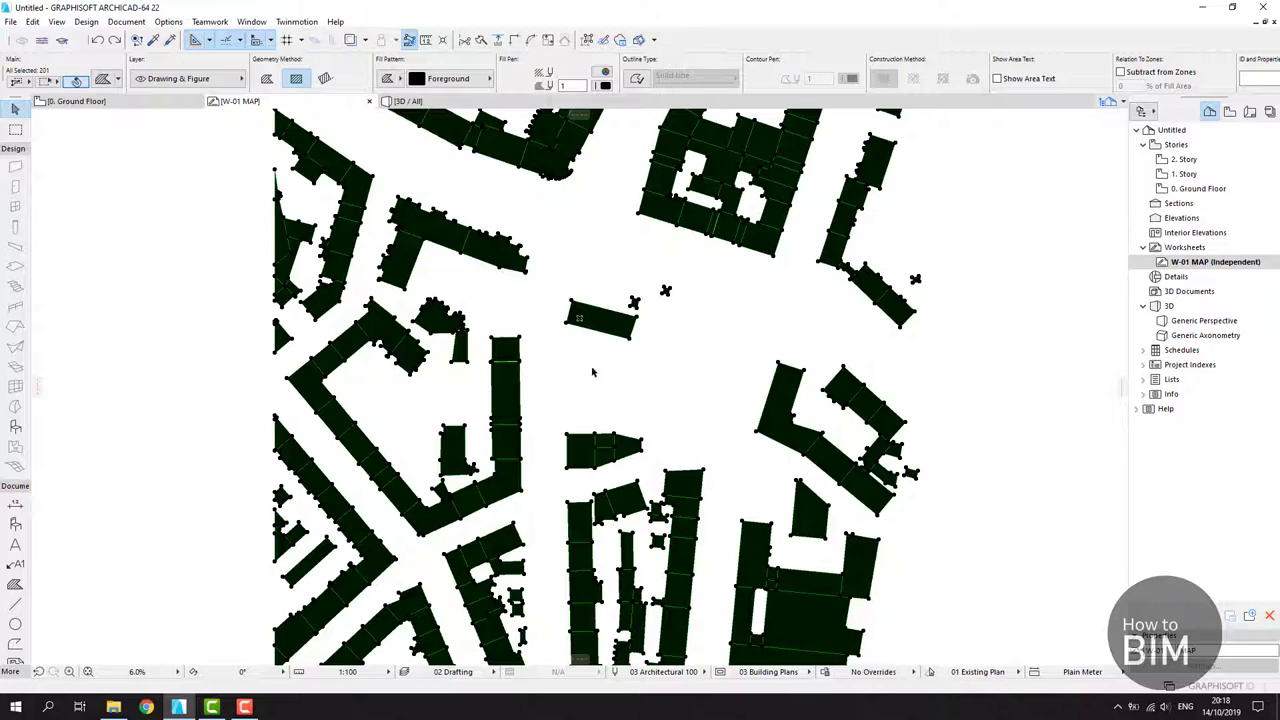
{"action": "scroll", "coordinate": [590, 368], "scroll_direction": "up", "scroll_amount": 3}
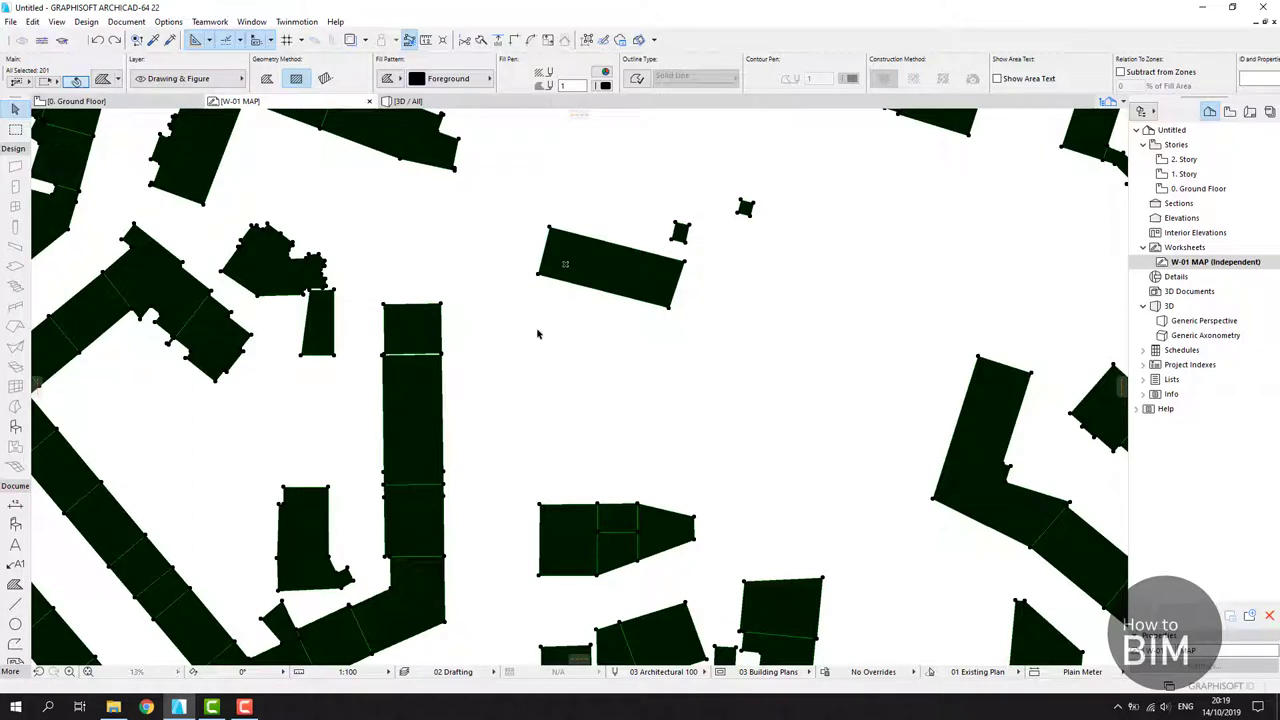
- Begin moving the selected map fills with Ctrl+D, then cancel and deselect them
{"action": "key", "text": "ctrl+d"}
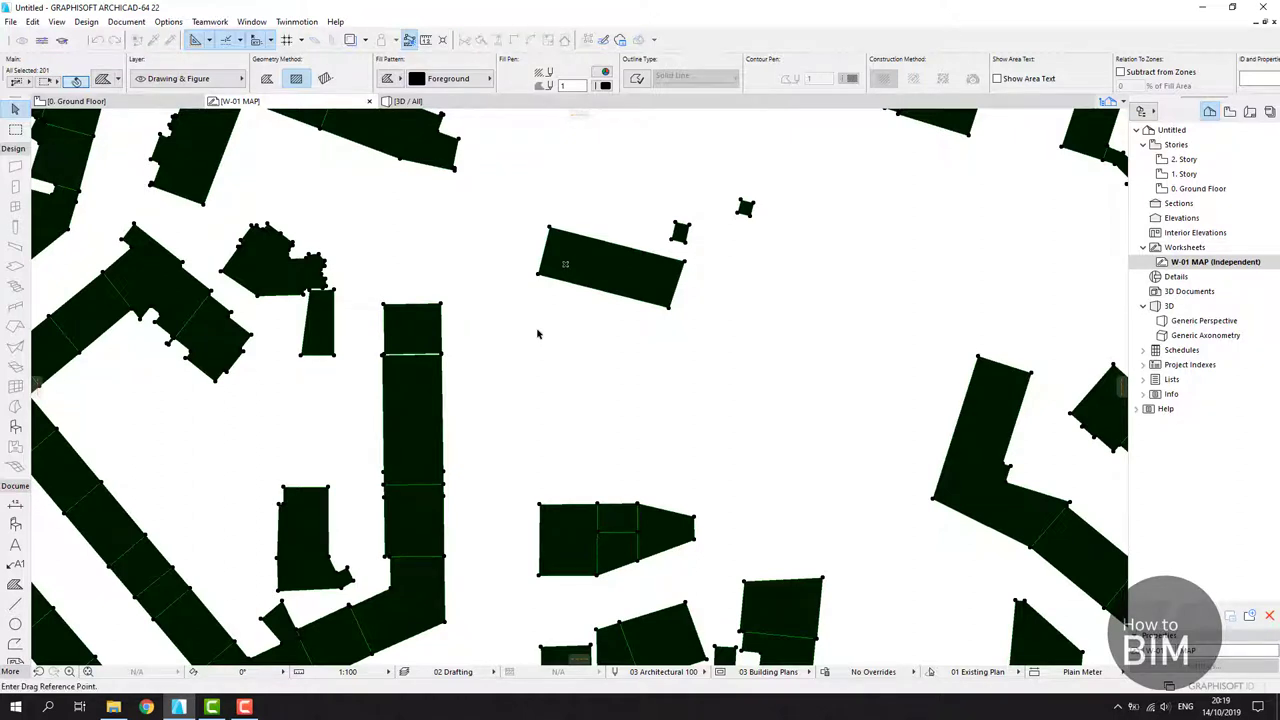
{"action": "left_click", "coordinate": [538, 276]}
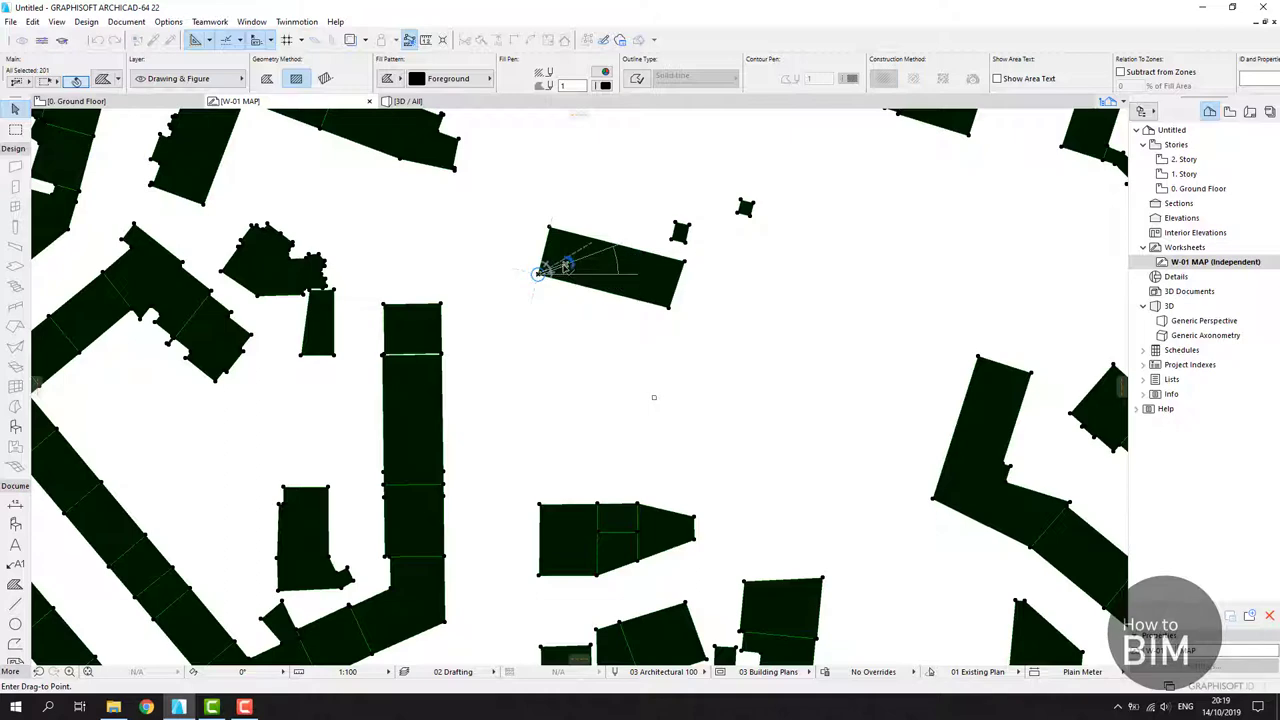
{"action": "scroll", "coordinate": [570, 290], "scroll_direction": "down", "scroll_amount": 1}
{"action": "key", "text": "Escape"}
{"action": "scroll", "coordinate": [551, 342], "scroll_direction": "down", "scroll_amount": 4}
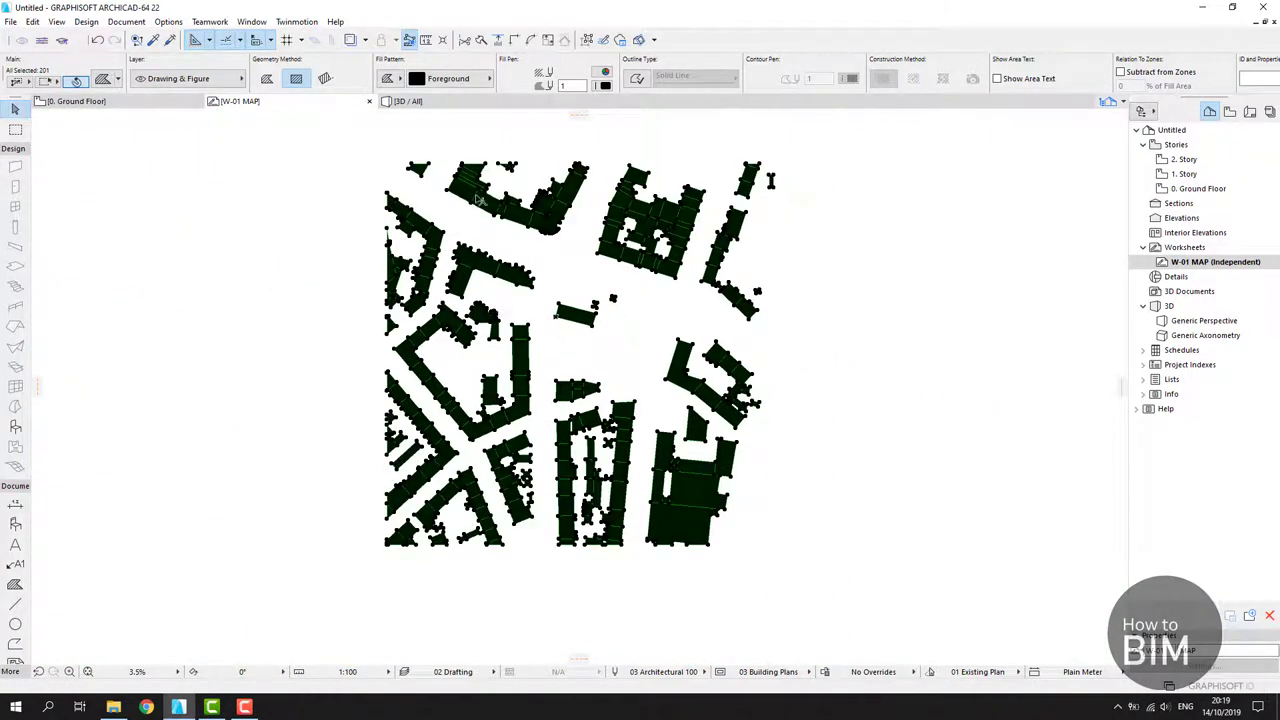
{"action": "left_click", "coordinate": [864, 421]}
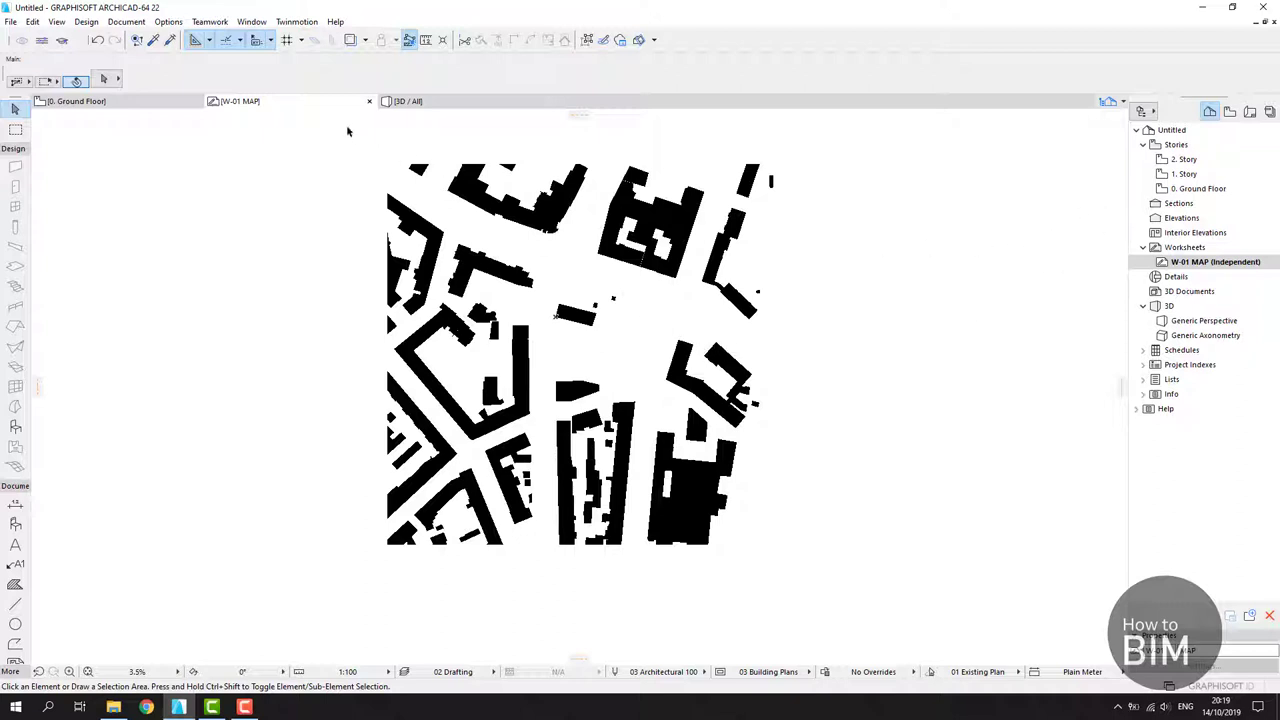
- Close the W-01 MAP worksheet and pan around the empty 0. Ground Floor plan
{"action": "left_click", "coordinate": [369, 101]}
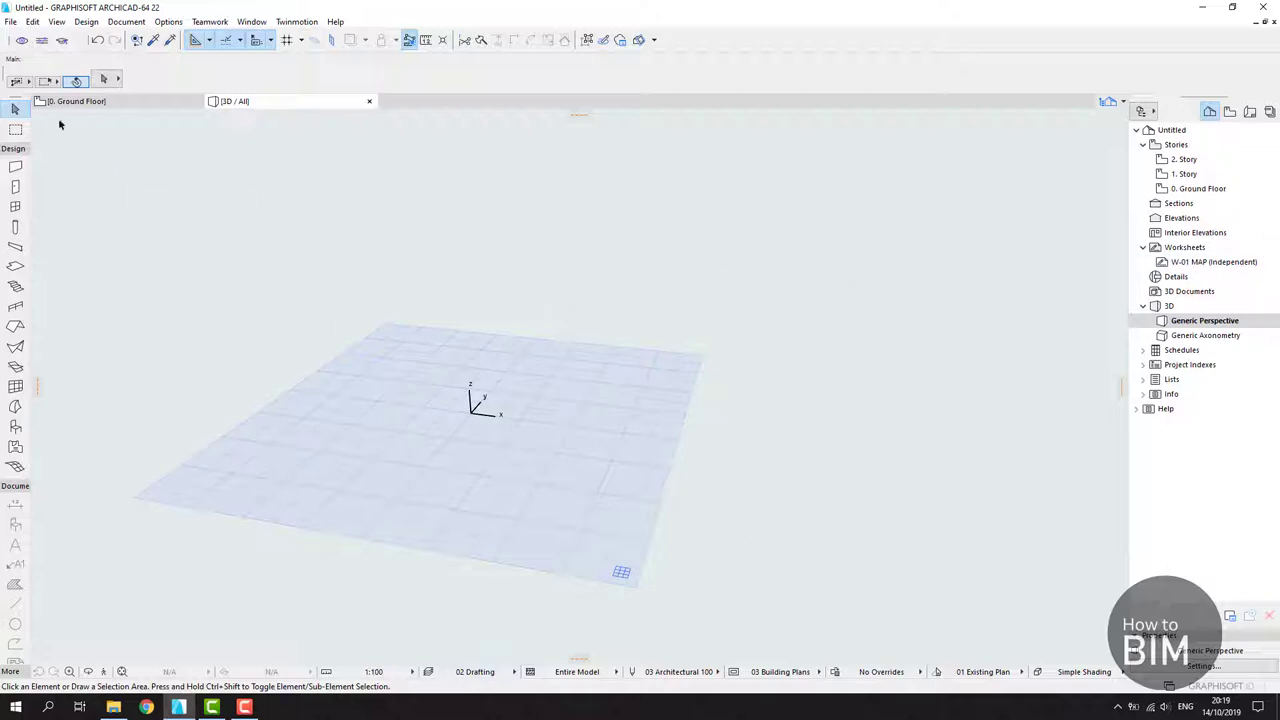
{"action": "left_click", "coordinate": [80, 104]}
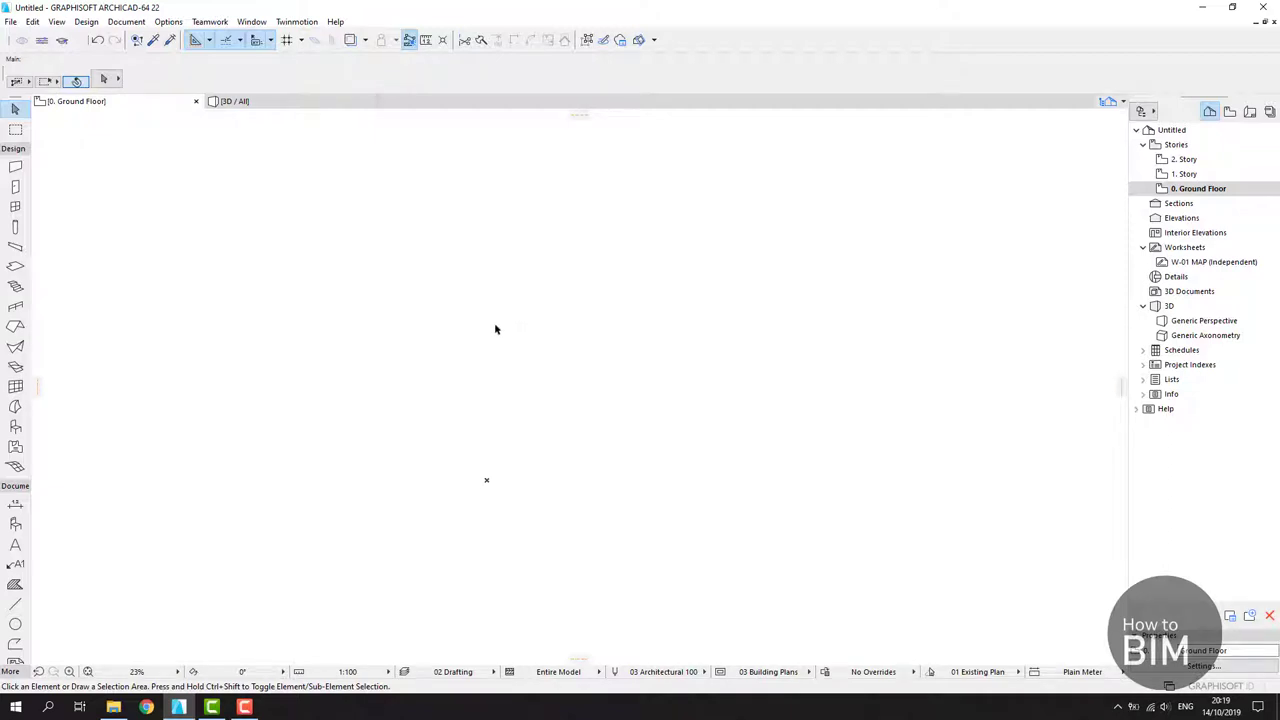
{"action": "middle_click_drag", "start_coordinate": [549, 474], "coordinate": [530, 405]}
{"action": "middle_click_drag", "start_coordinate": [525, 385], "coordinate": [516, 430]}
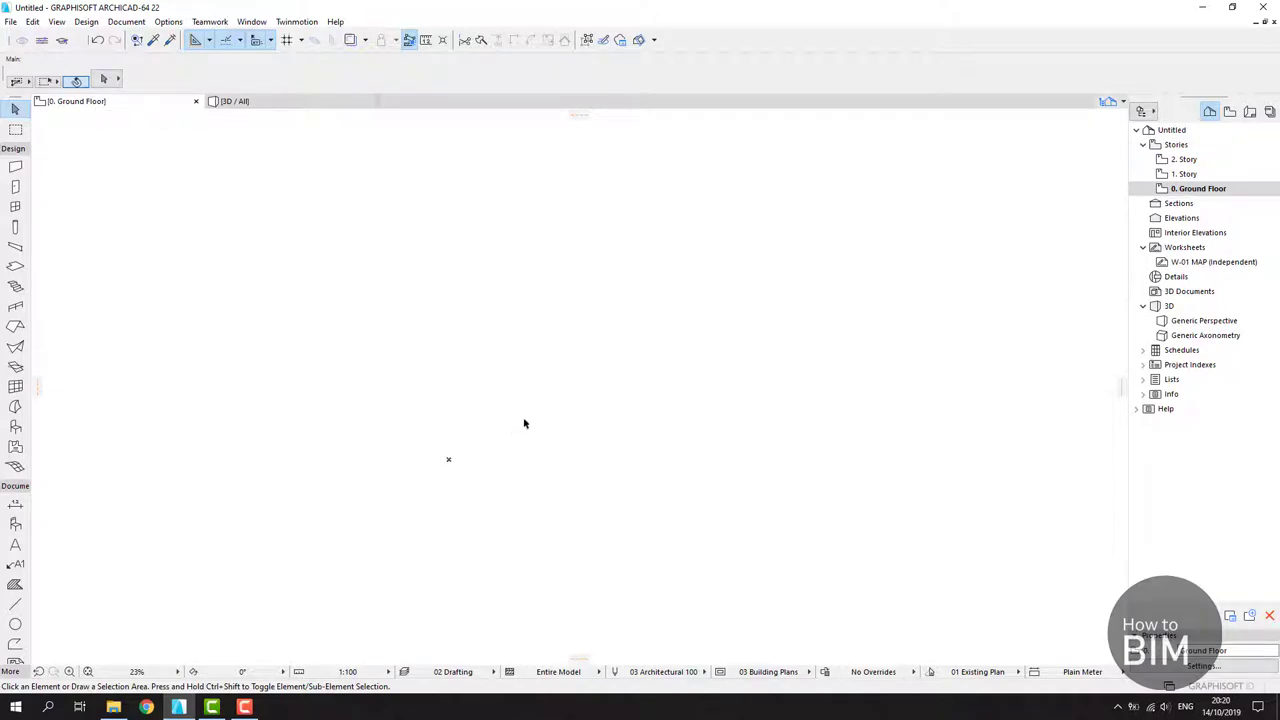
- Show W-01 MAP (Independent) as a trace reference, then zoom out and recentre it
{"action": "left_click", "coordinate": [1179, 264]}
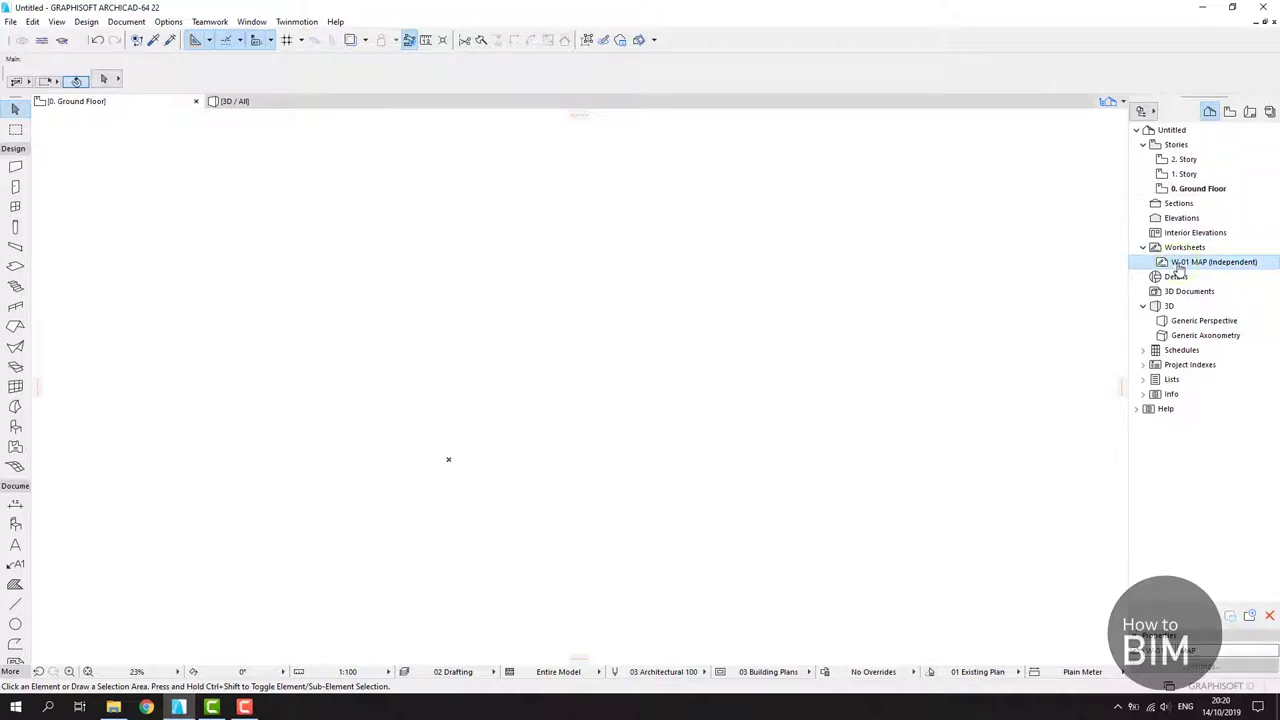
{"action": "right_click", "coordinate": [1179, 264]}
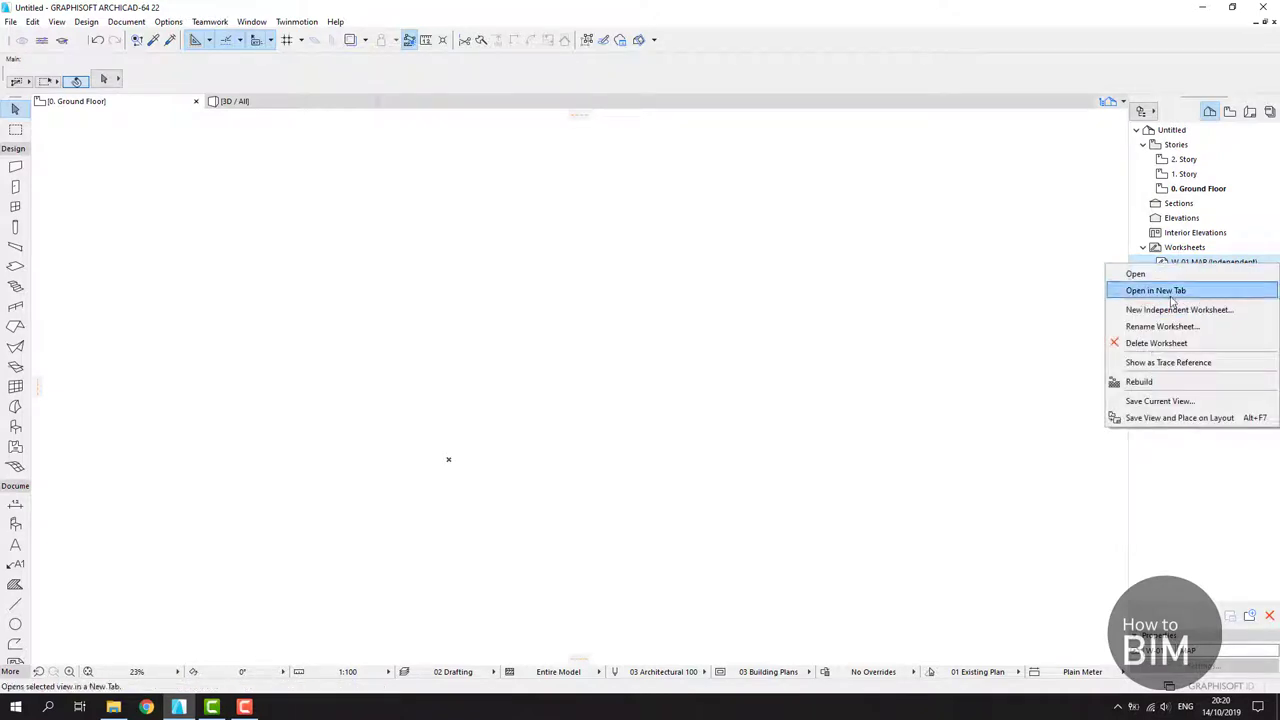
{"action": "left_click", "coordinate": [1163, 372]}
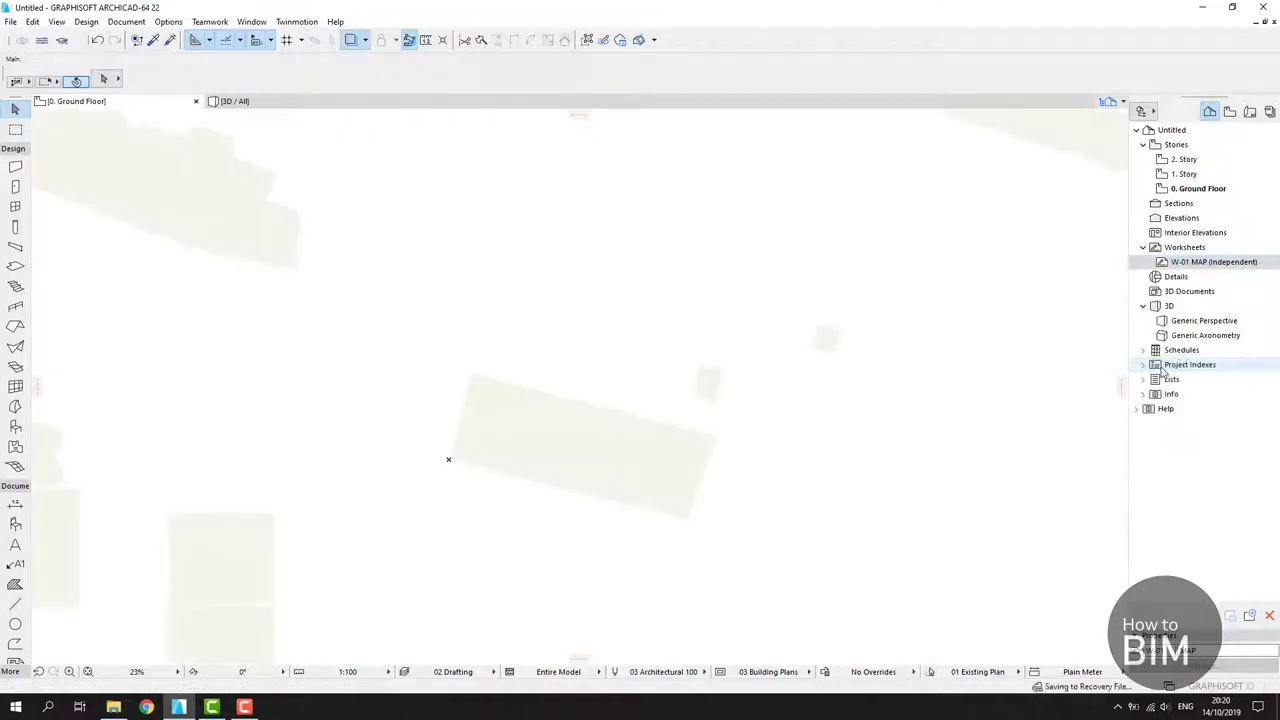
{"action": "scroll", "coordinate": [544, 382], "scroll_direction": "down", "scroll_amount": 5}
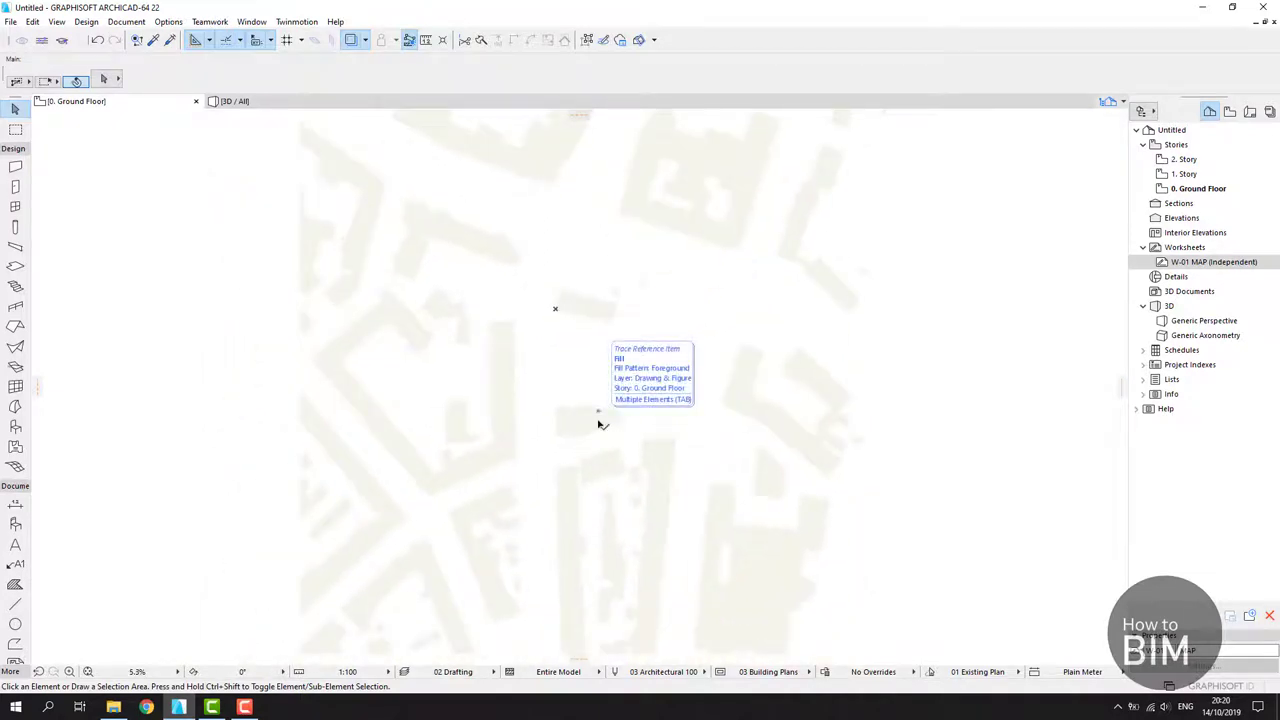
{"action": "scroll", "coordinate": [582, 356], "scroll_direction": "down", "scroll_amount": 1}
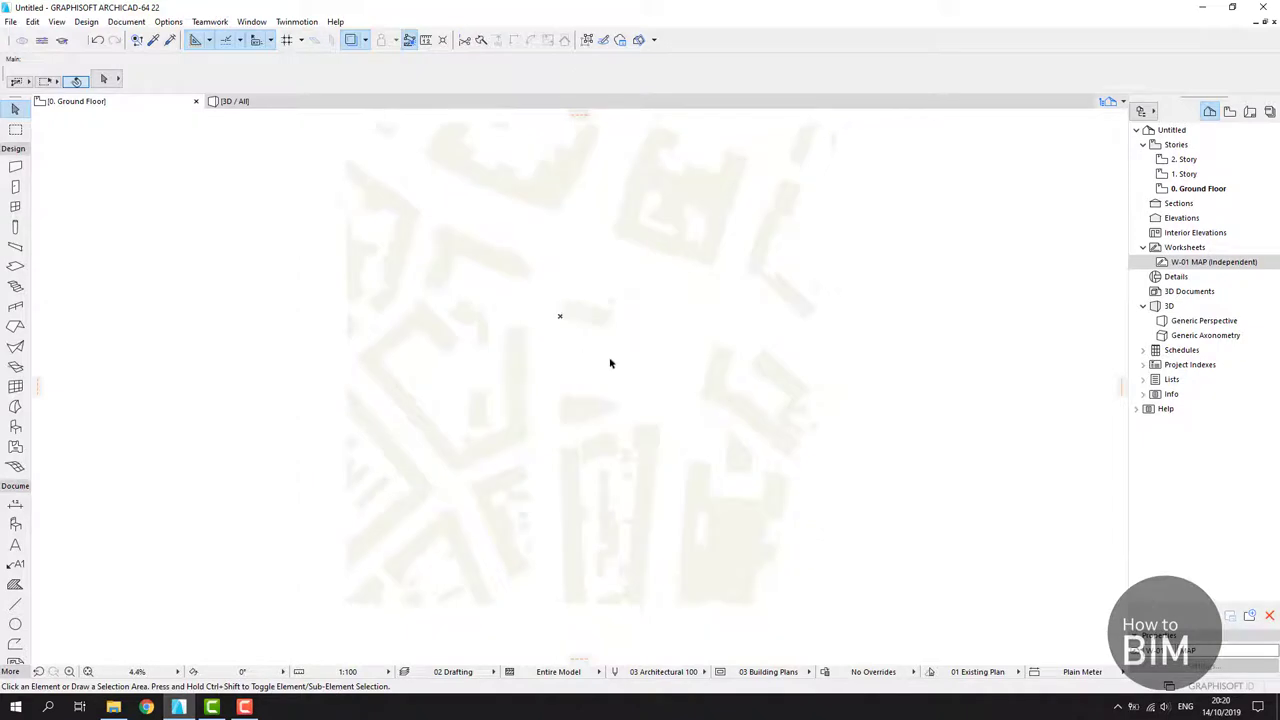
{"action": "middle_click_drag", "start_coordinate": [610, 363], "coordinate": [594, 394]}
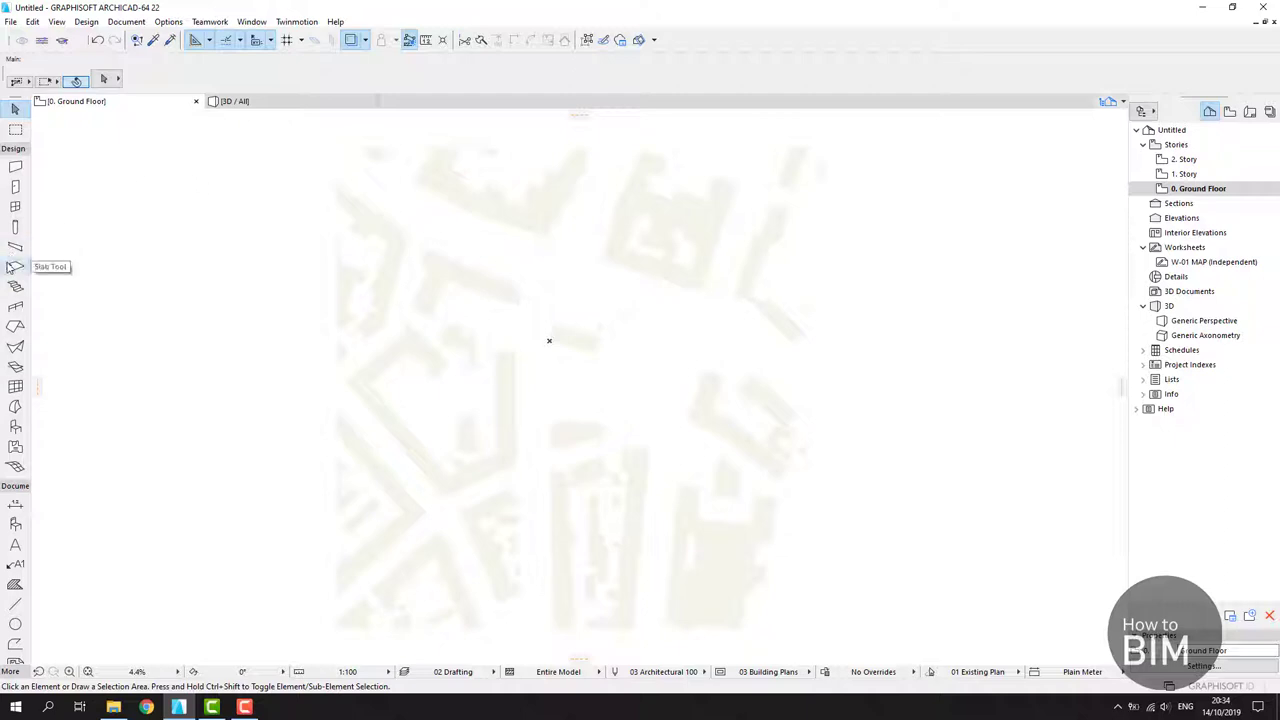
- Switch between the Slab and Stair tools, ending with the Slab tool active
{"action": "left_click", "coordinate": [12, 266]}
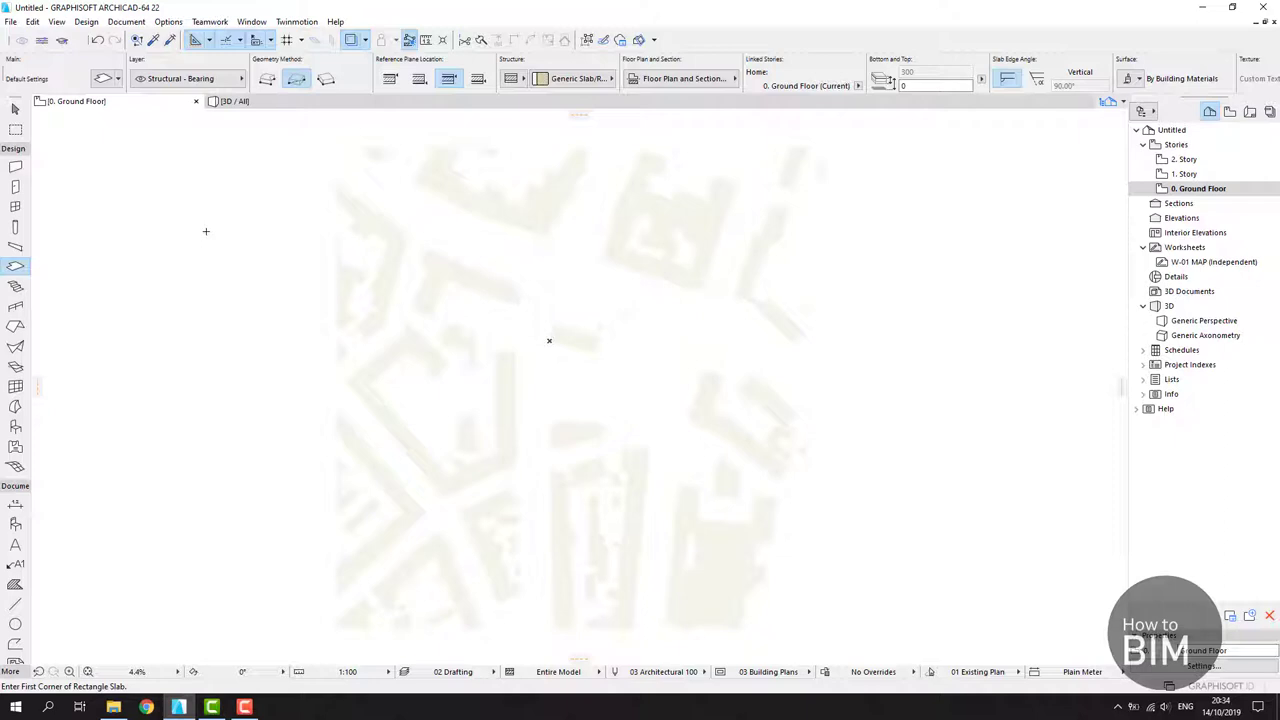
{"action": "key", "text": "Escape"}
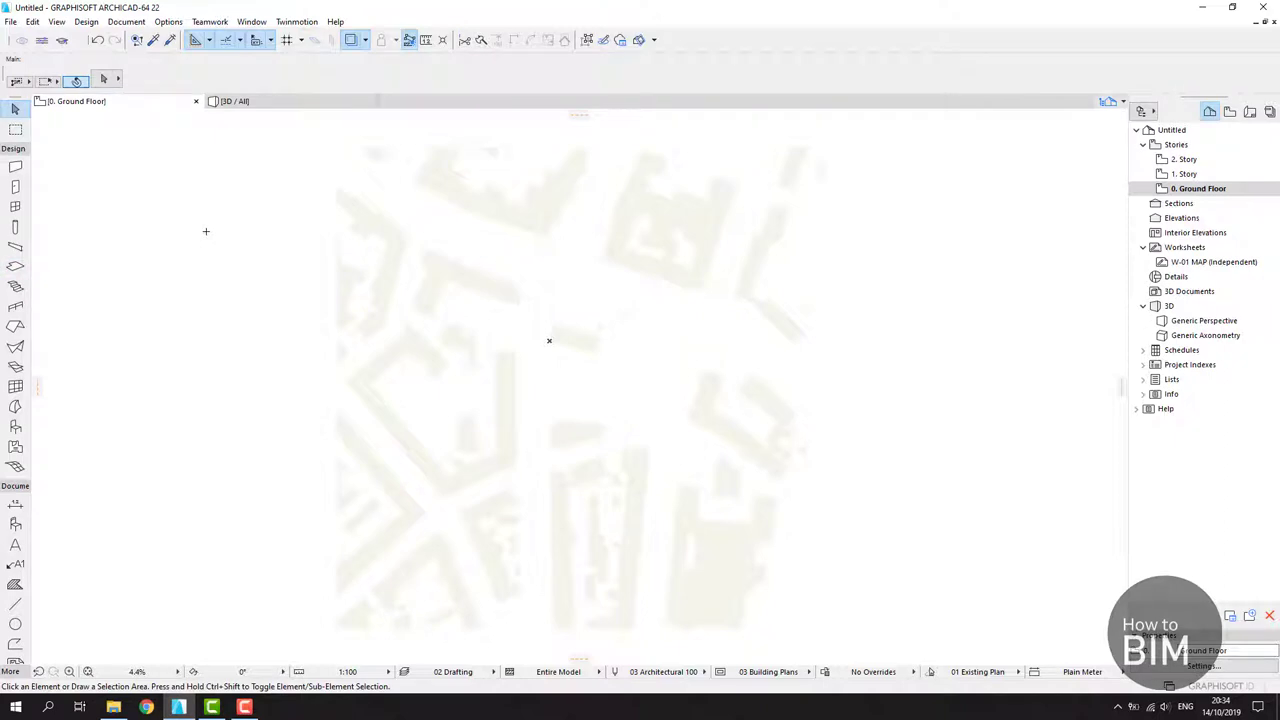
{"action": "key", "text": "s"}
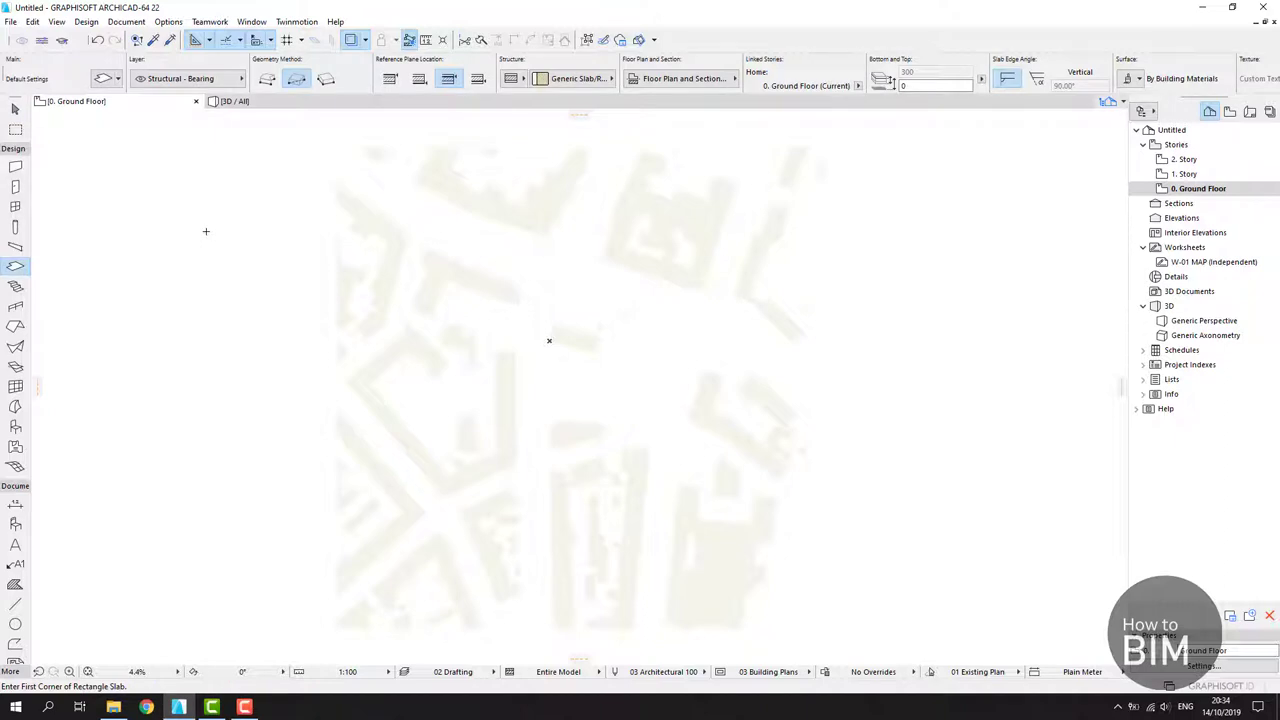
{"action": "key", "text": "shift"}
{"action": "left_click", "coordinate": [15, 286]}
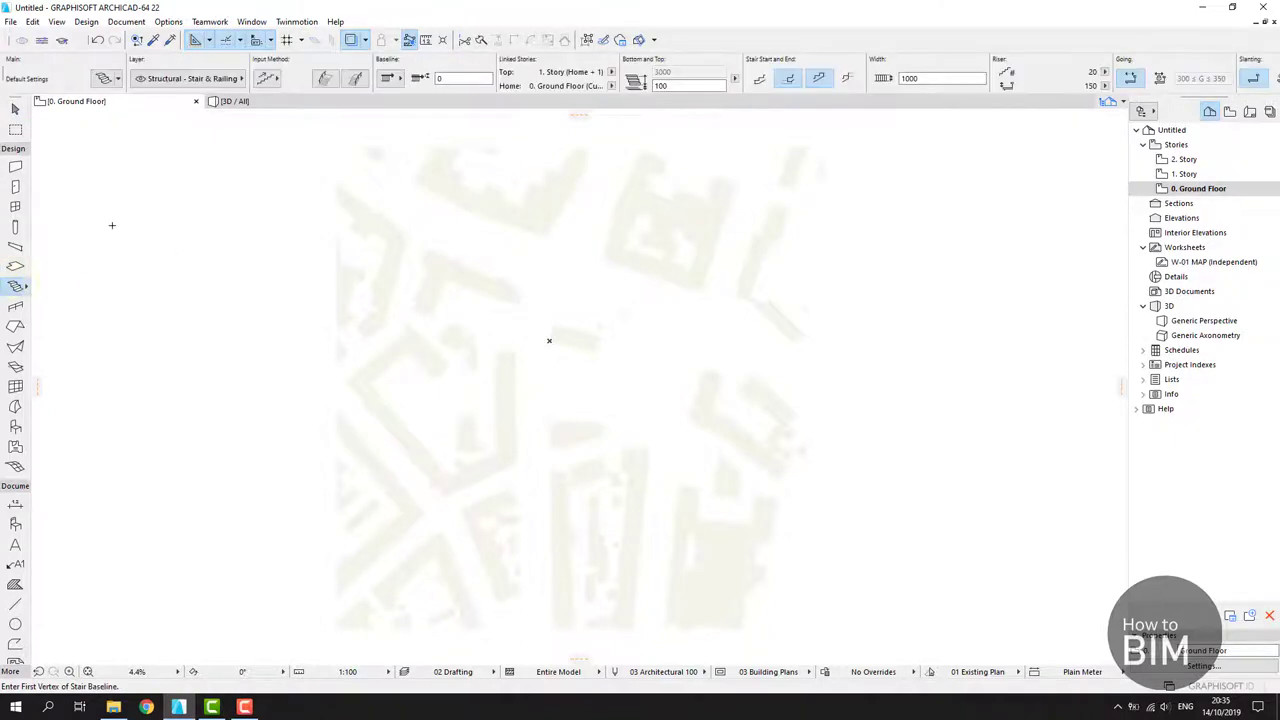
{"action": "key", "text": "shift"}
{"action": "key", "text": "shift"}
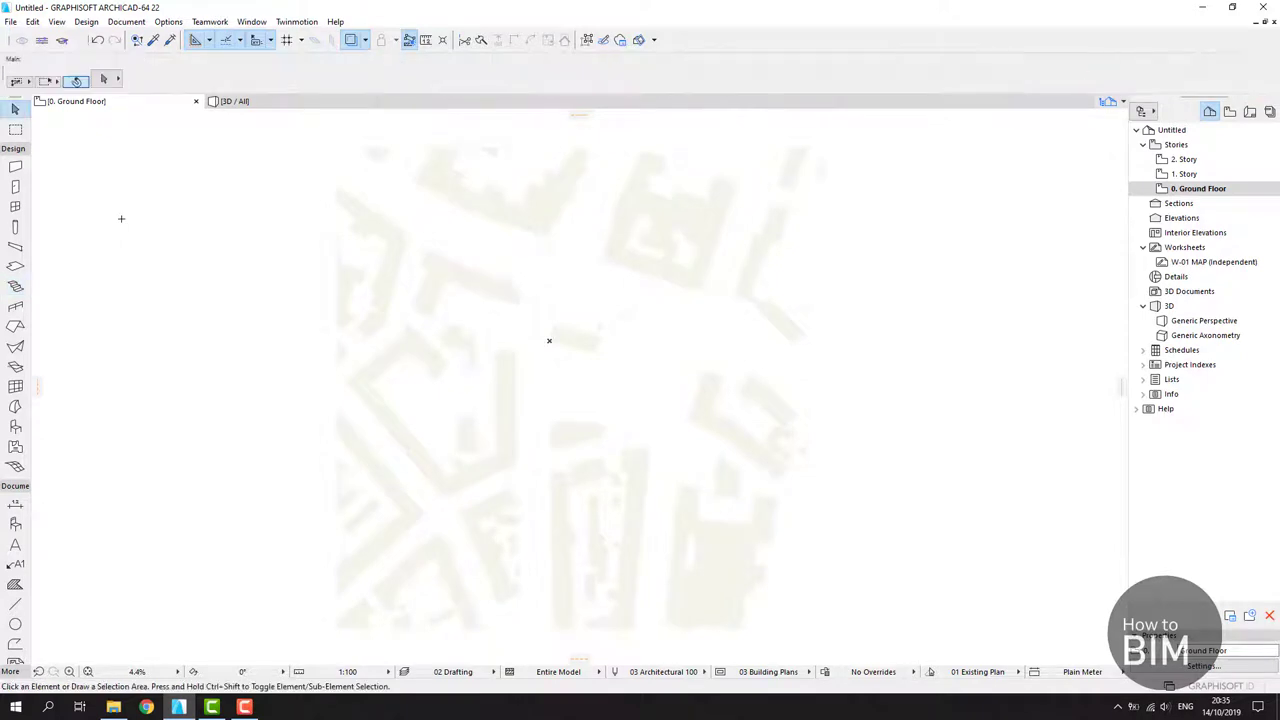
{"action": "left_click", "coordinate": [16, 267]}
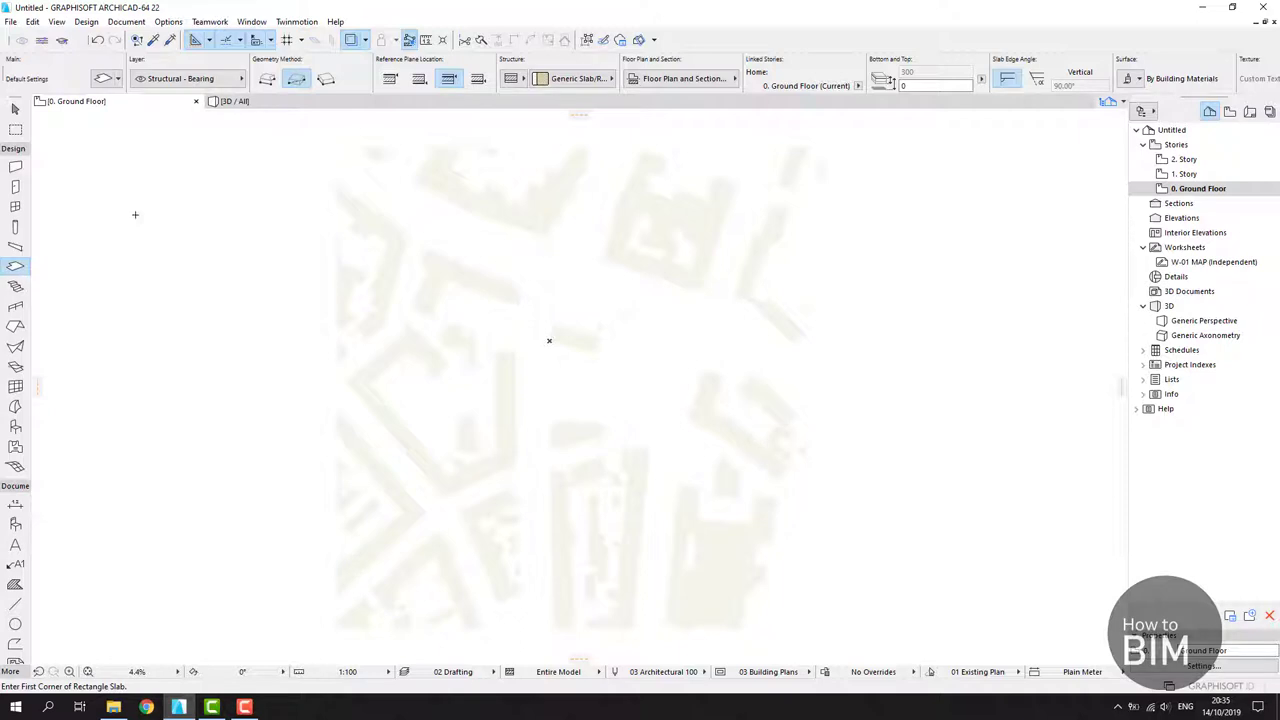
- Draw a narrow rectangular slab left of the map, then select and deselect it
{"action": "left_click", "coordinate": [135, 214]}
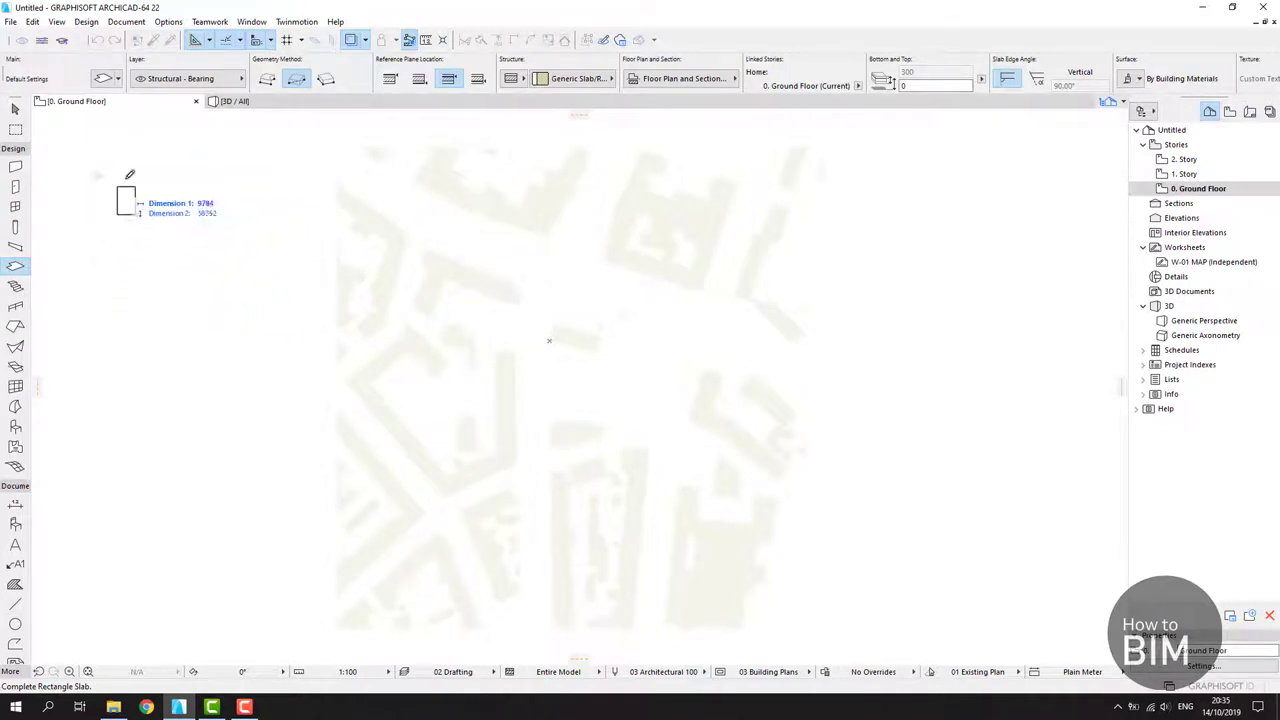
{"action": "left_click", "coordinate": [212, 336]}
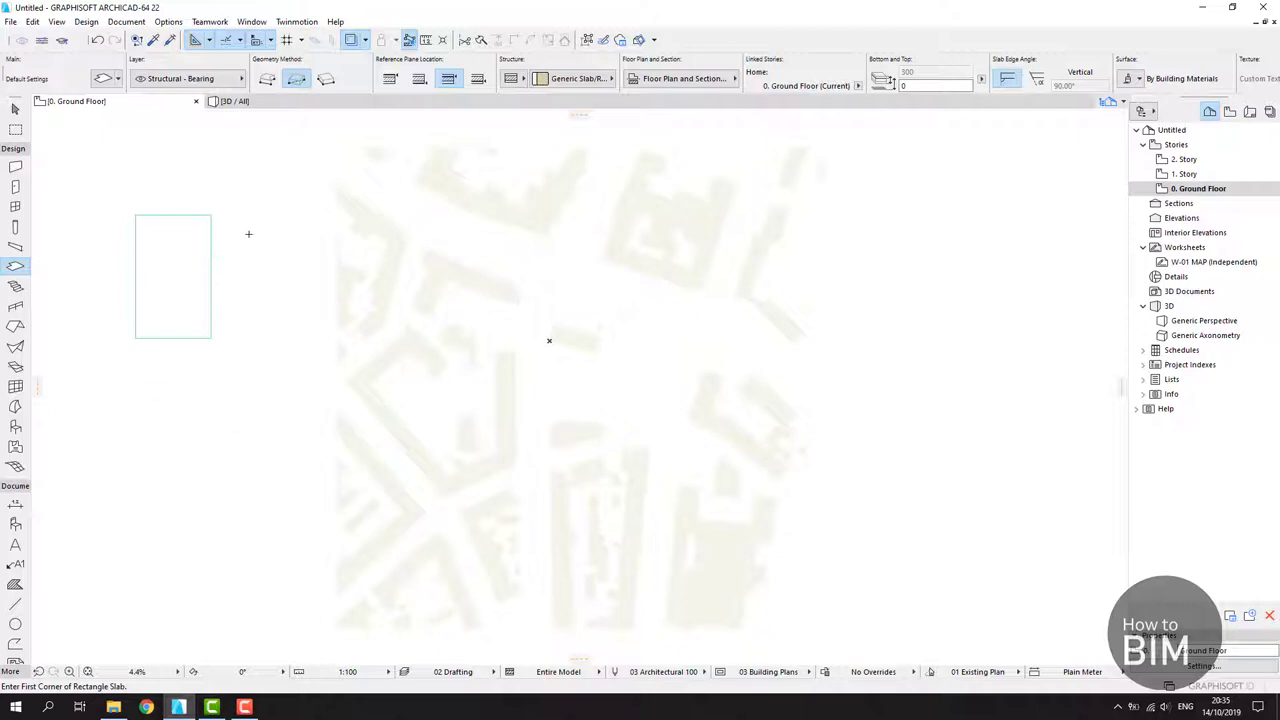
{"action": "key", "text": "Escape"}
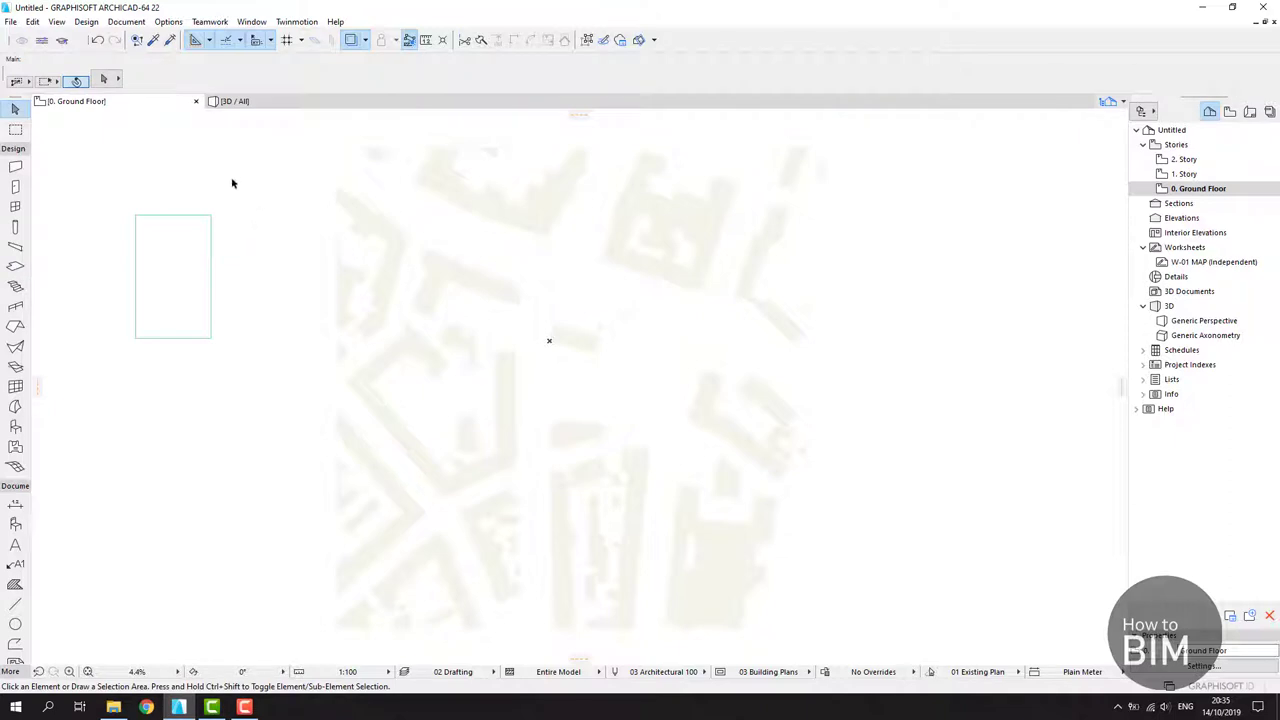
{"action": "left_click", "coordinate": [187, 233]}
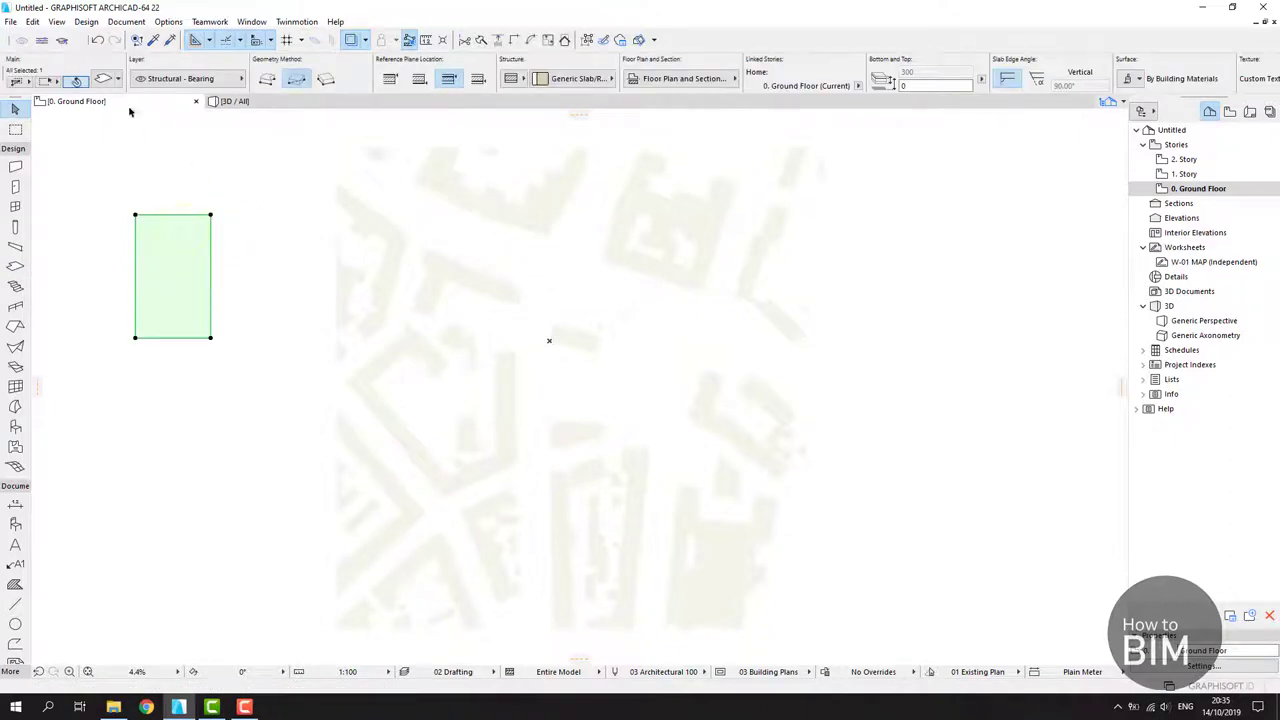
{"action": "left_click", "coordinate": [231, 202]}
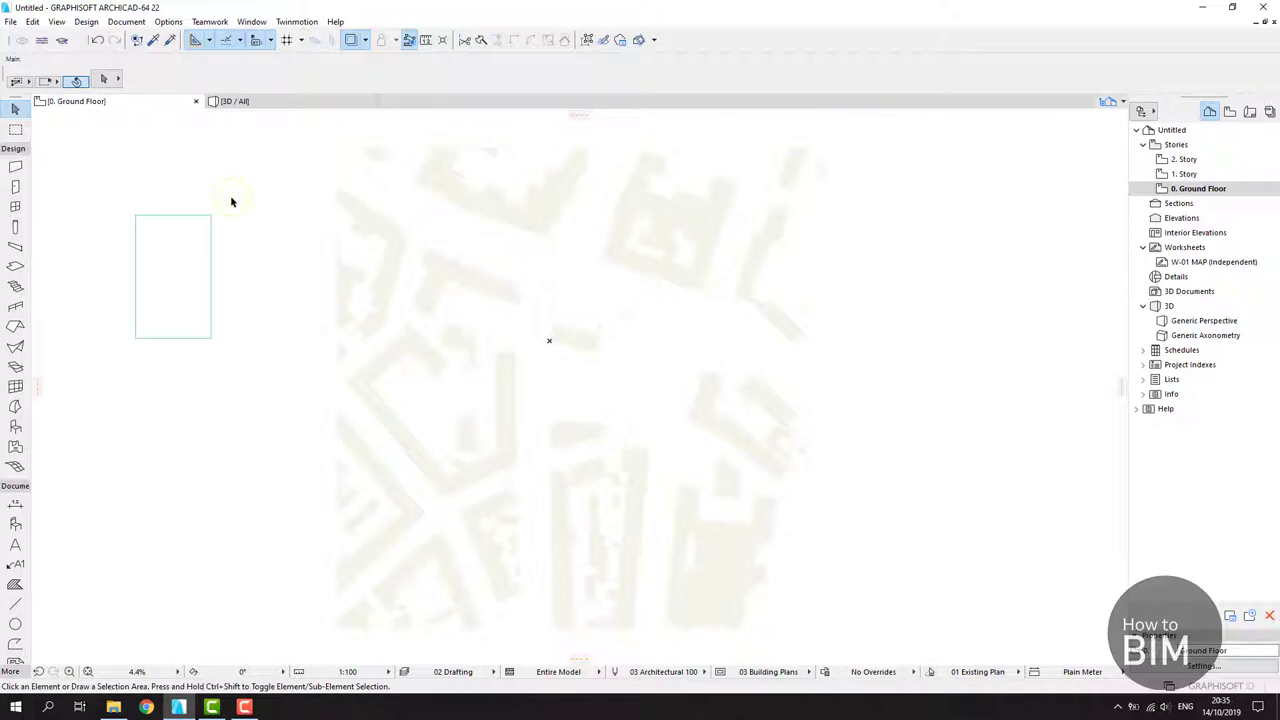
{"action": "left_click", "coordinate": [252, 106]}
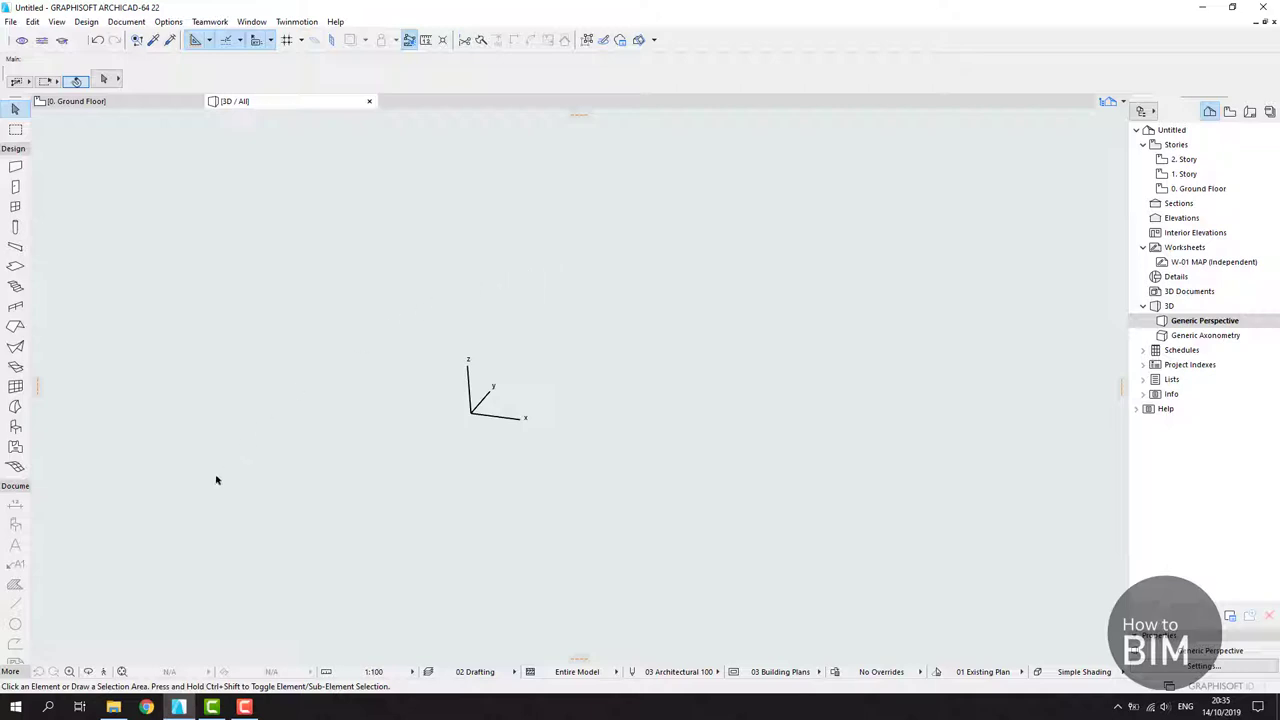
{"action": "left_click", "coordinate": [122, 671]}
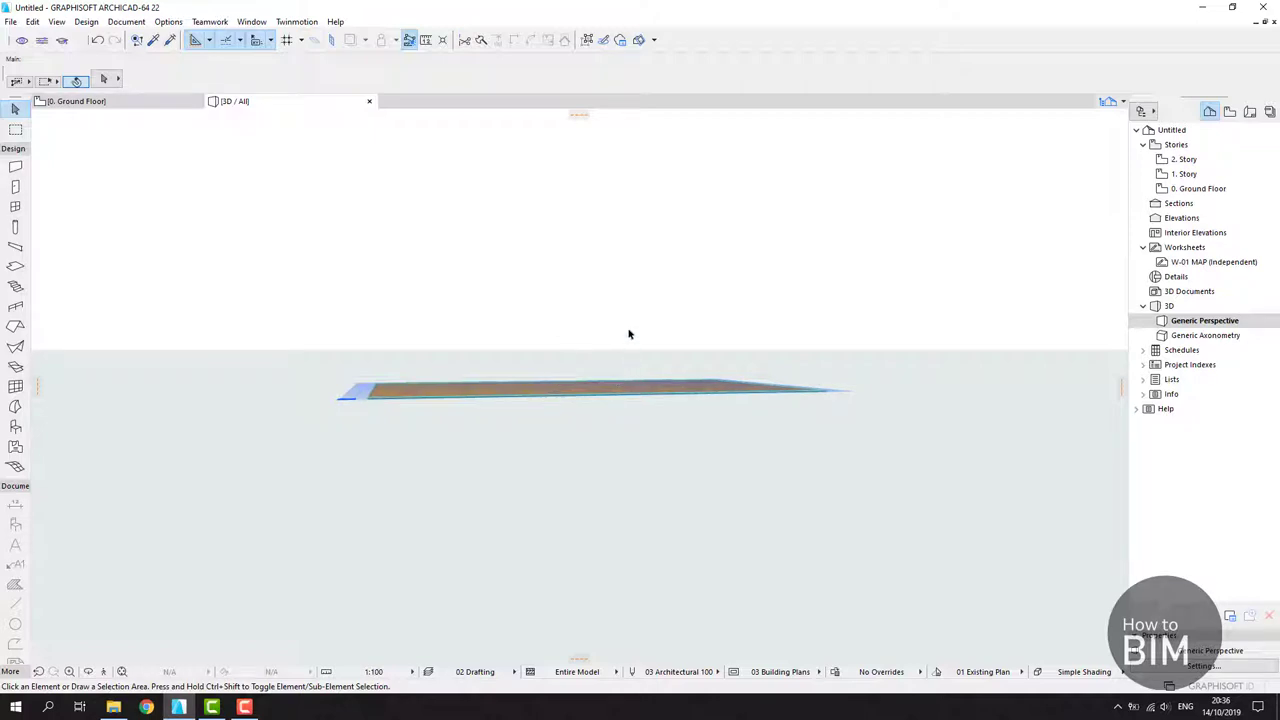
{"action": "middle_click_drag", "start_coordinate": [609, 340], "coordinate": [655, 375], "text": "shift"}
{"action": "scroll", "coordinate": [706, 386], "scroll_direction": "down", "scroll_amount": 6}
{"action": "middle_click_drag", "start_coordinate": [820, 489], "coordinate": [534, 371]}
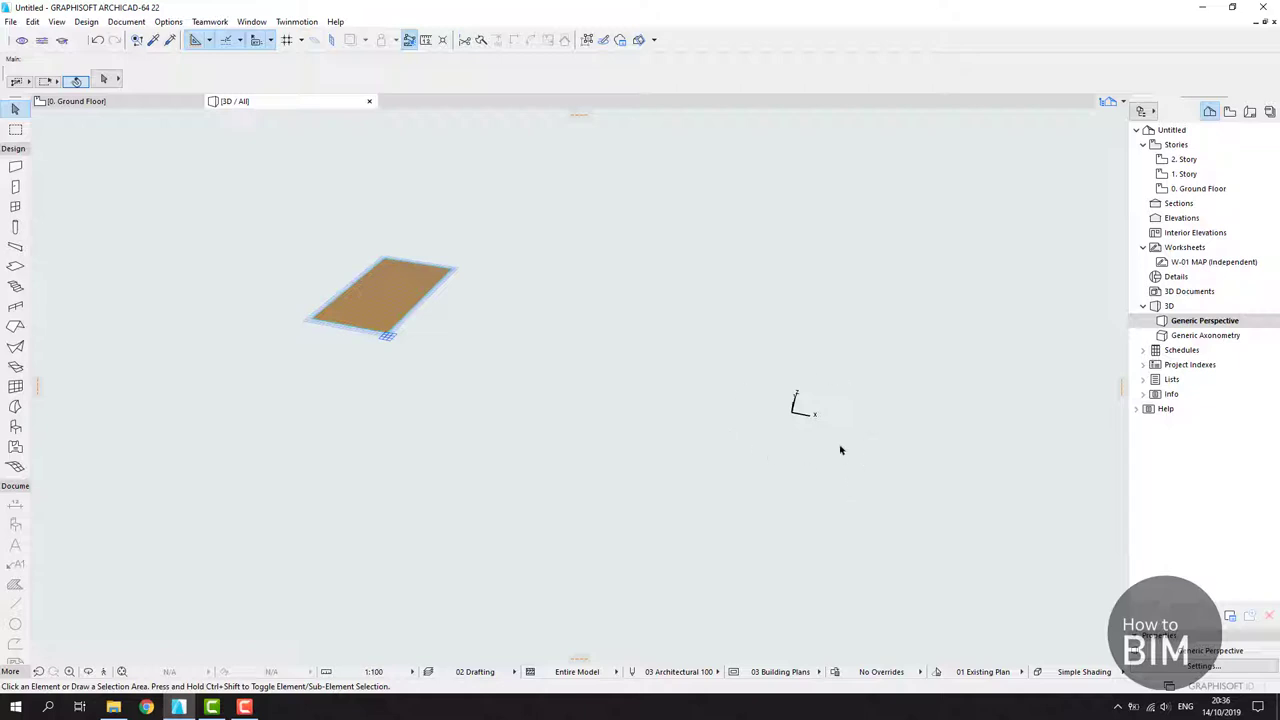
{"action": "left_click", "coordinate": [100, 101]}
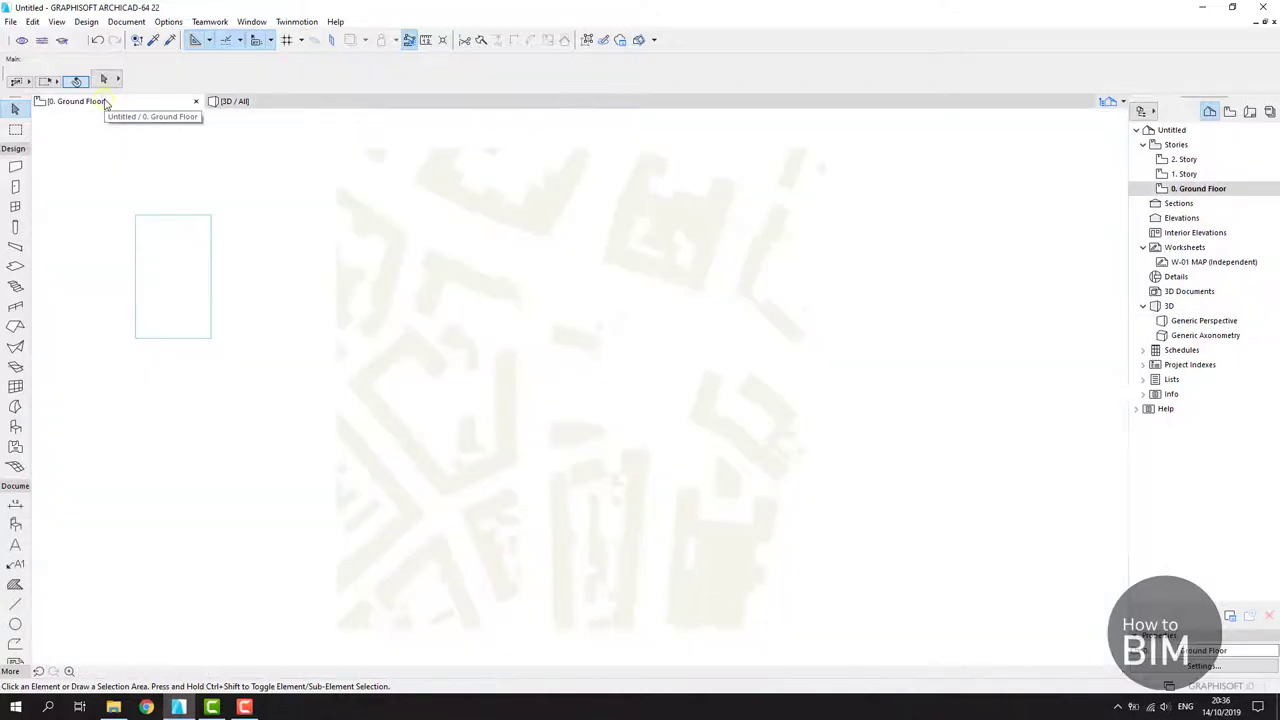
- Pan to free space left of the map and place a new slab's first corner
{"action": "middle_click_drag", "start_coordinate": [300, 230], "coordinate": [573, 237]}
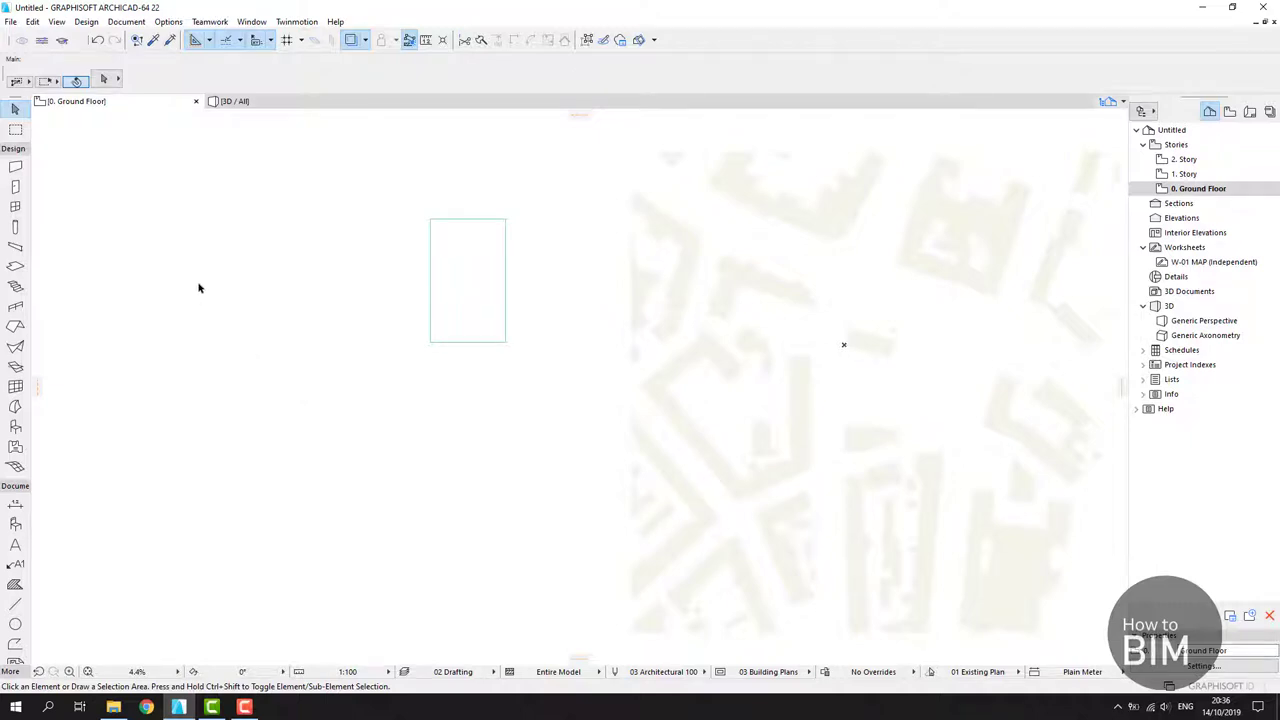
{"action": "key", "text": "s"}
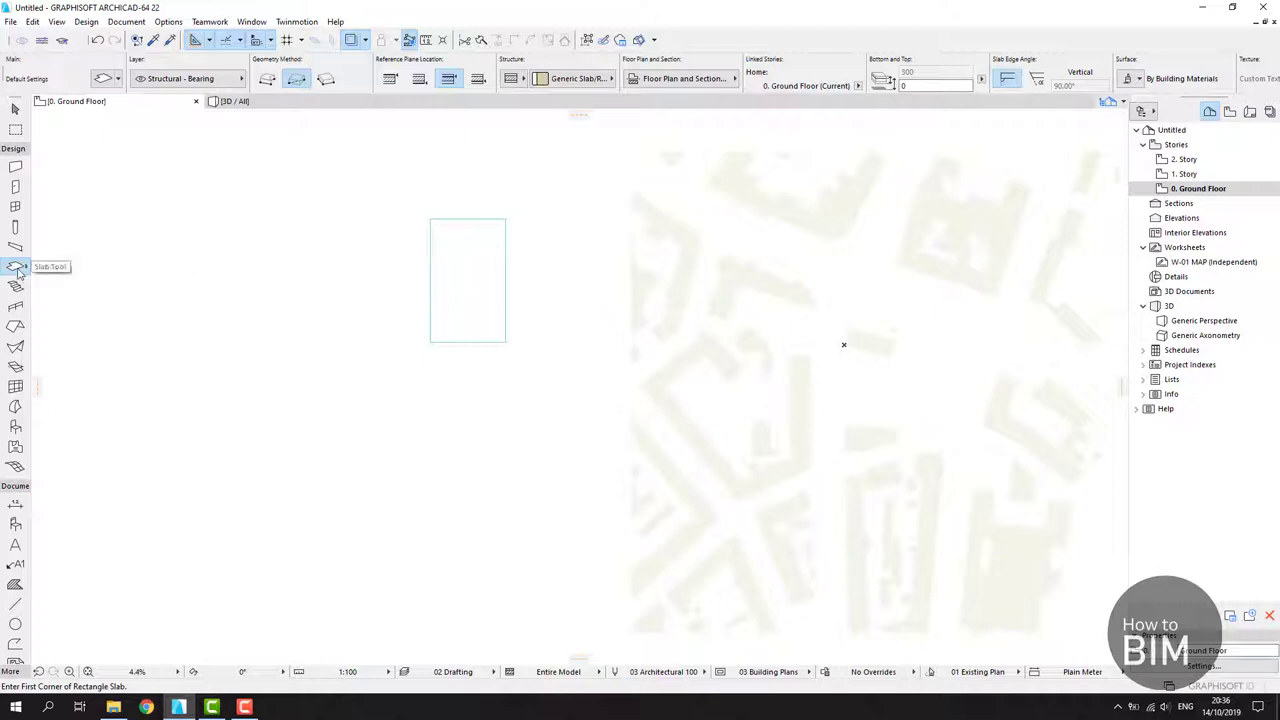
{"action": "key", "text": "Escape"}
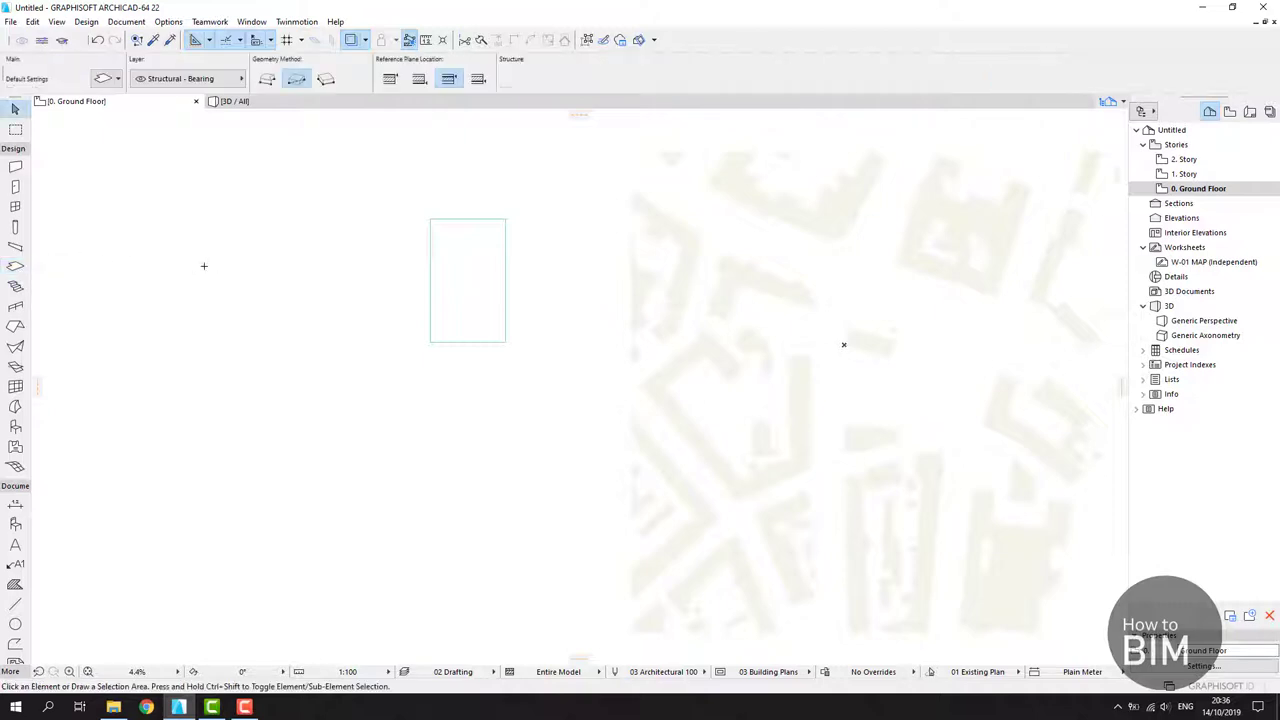
{"action": "key", "text": "s"}
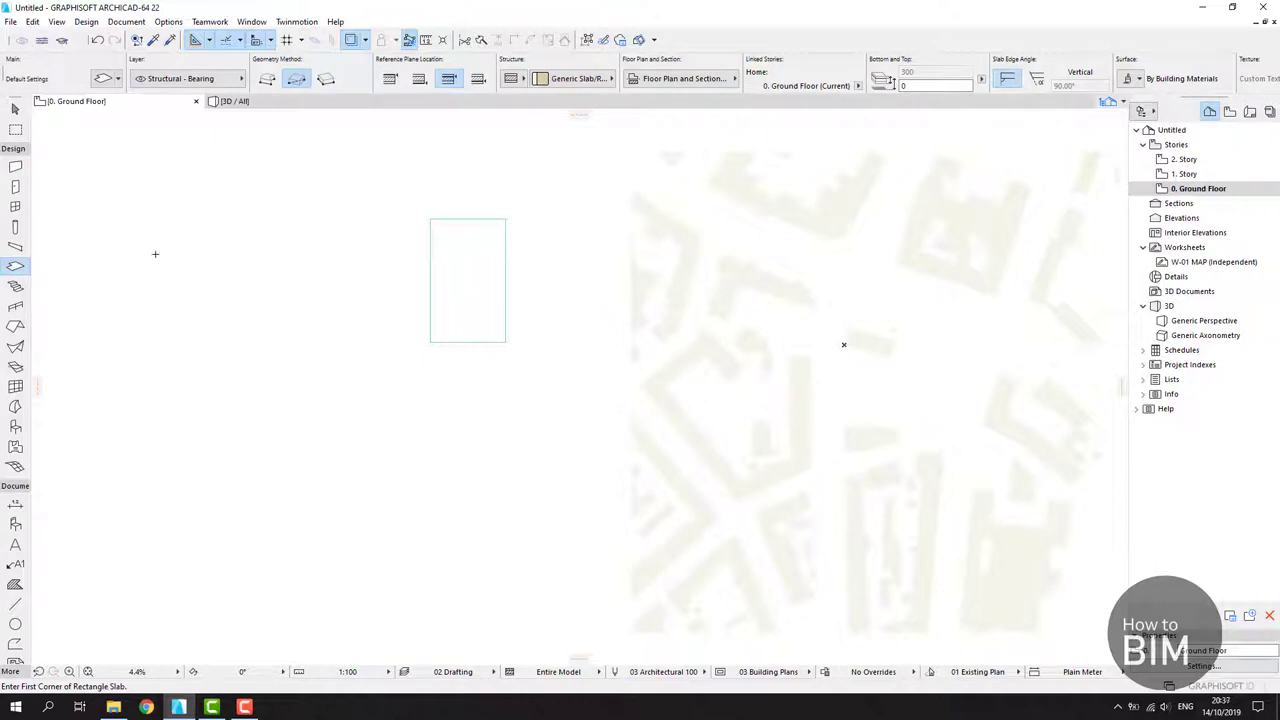
{"action": "left_click", "coordinate": [155, 254]}
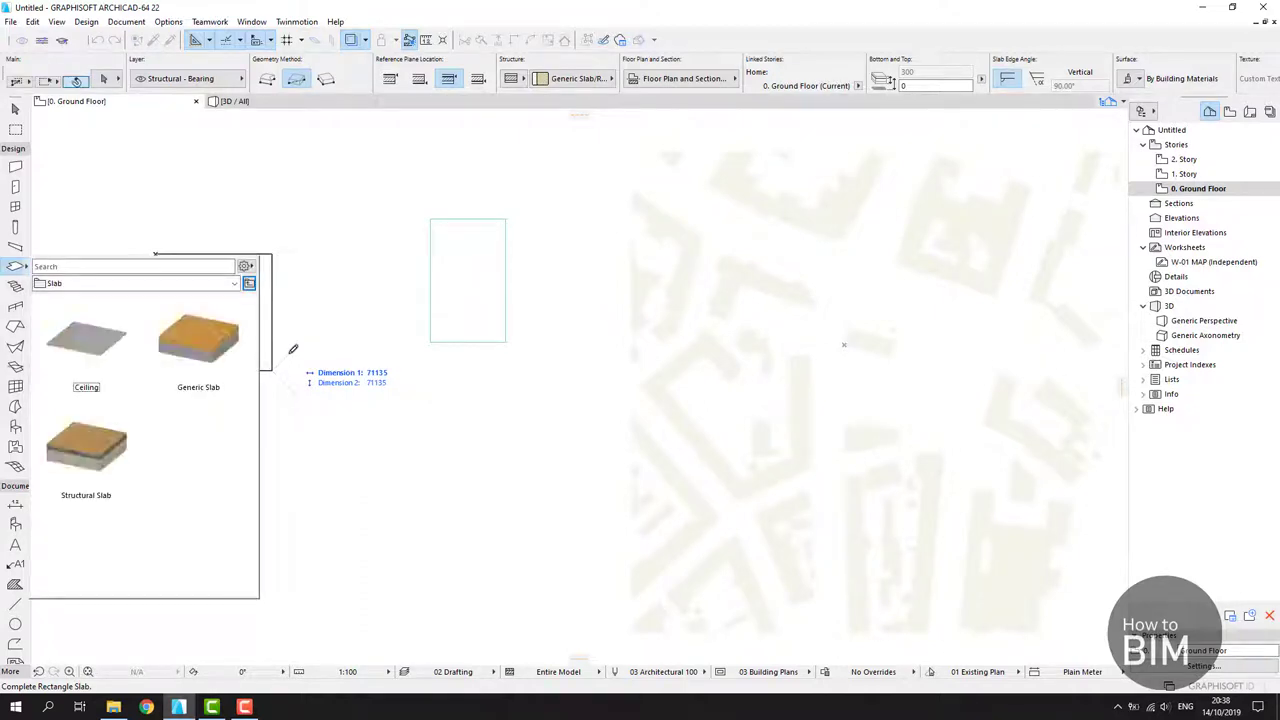
{"action": "key", "text": "Escape"}
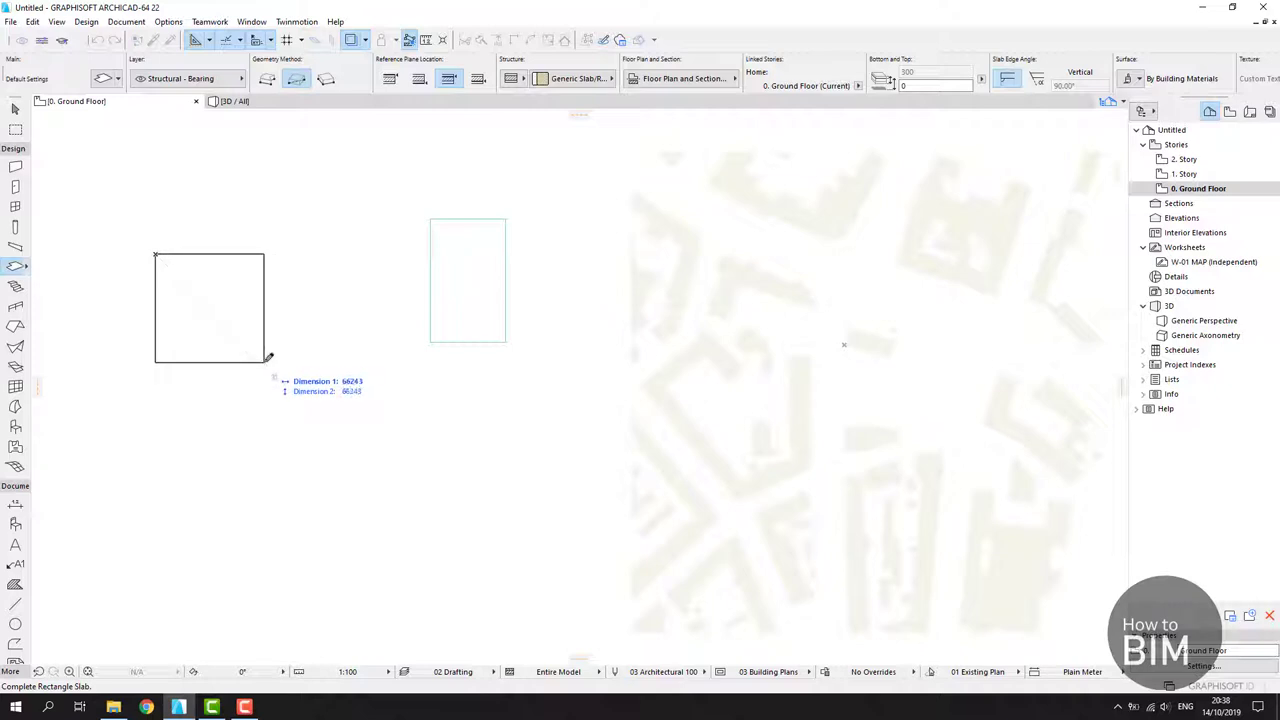
- Enter 70000 by 70000 to complete the square slab, then select and deselect it
{"action": "type", "text": "7000"}
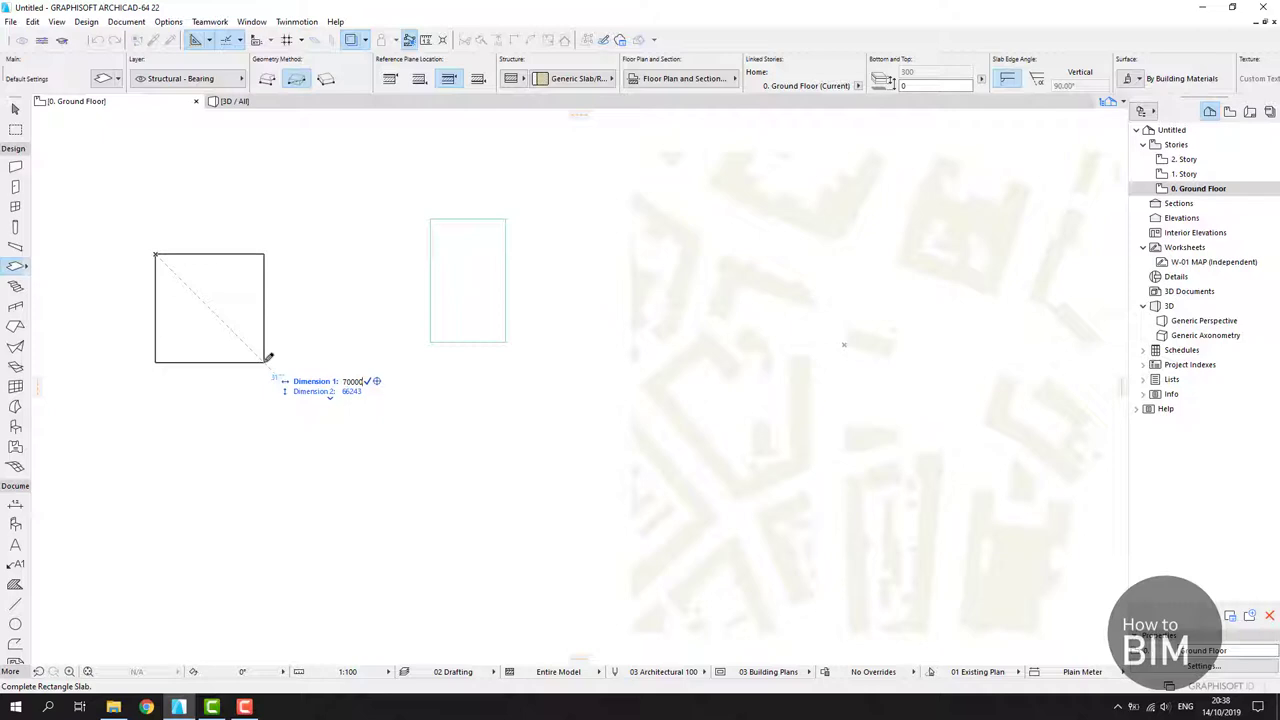
{"action": "key", "text": "Tab"}
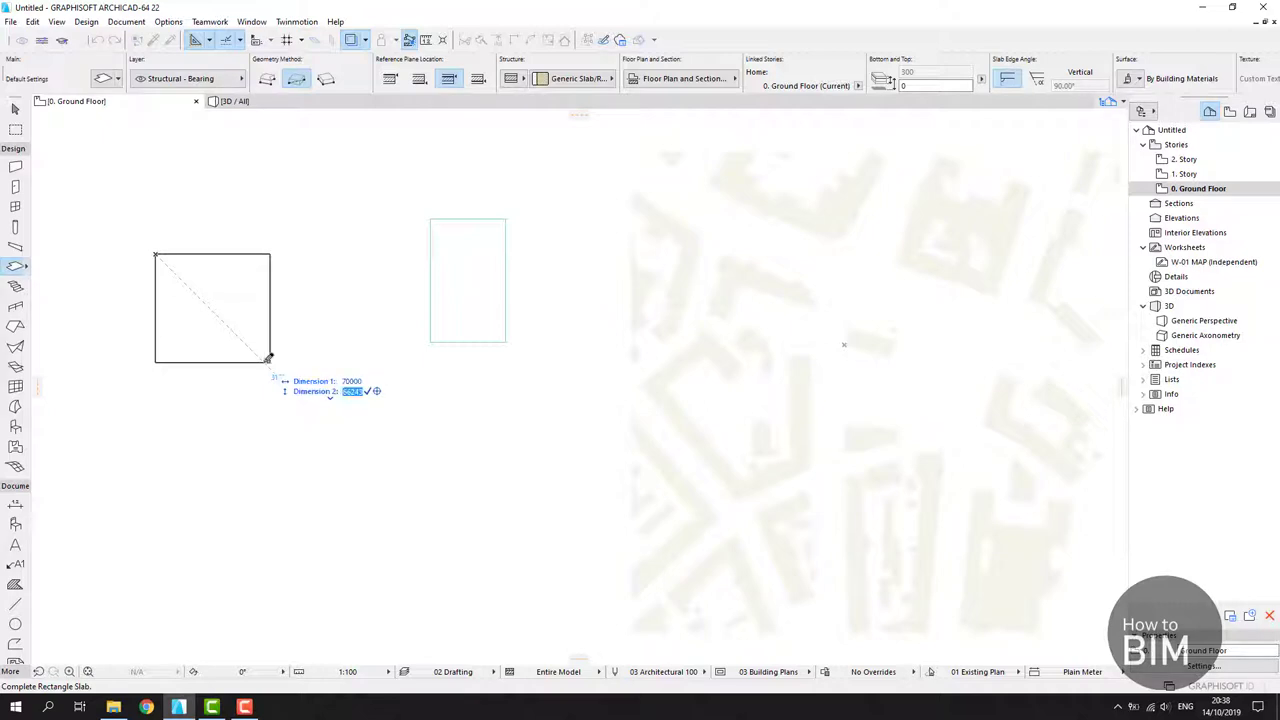
{"action": "type", "text": "70000"}
{"action": "key", "text": "Return"}
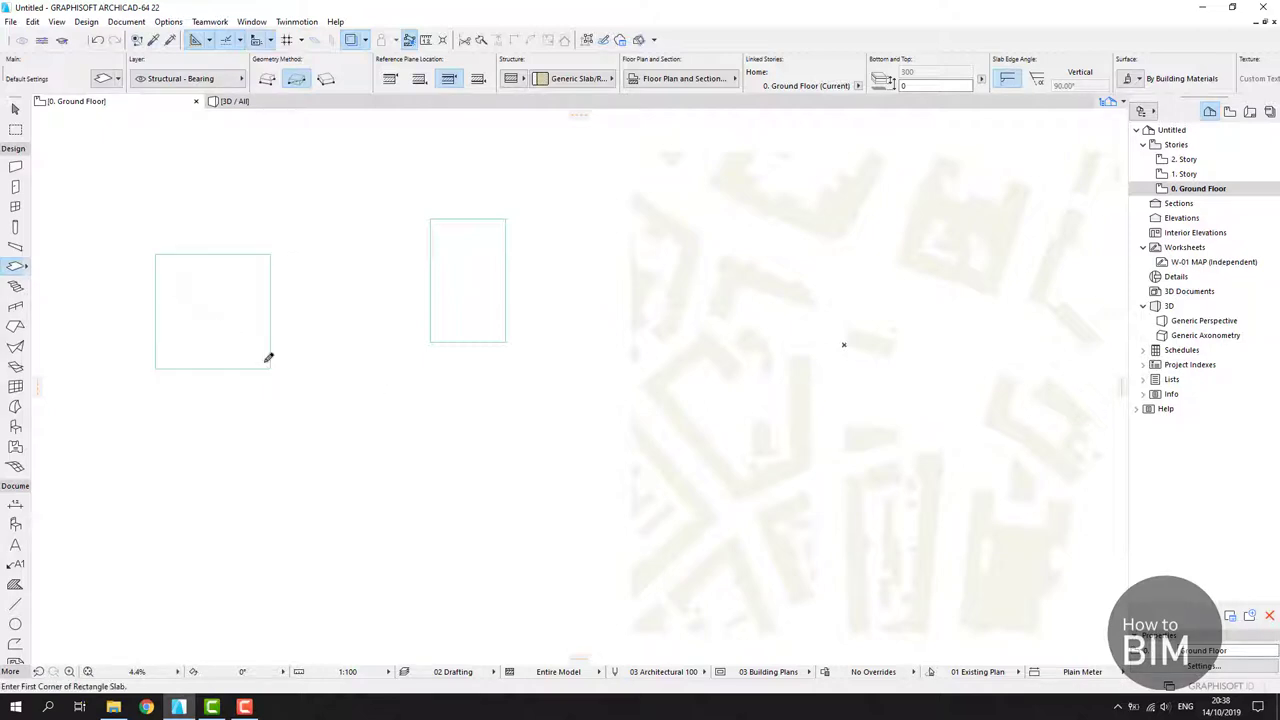
{"action": "key", "text": "Escape"}
{"action": "left_click", "coordinate": [263, 290]}
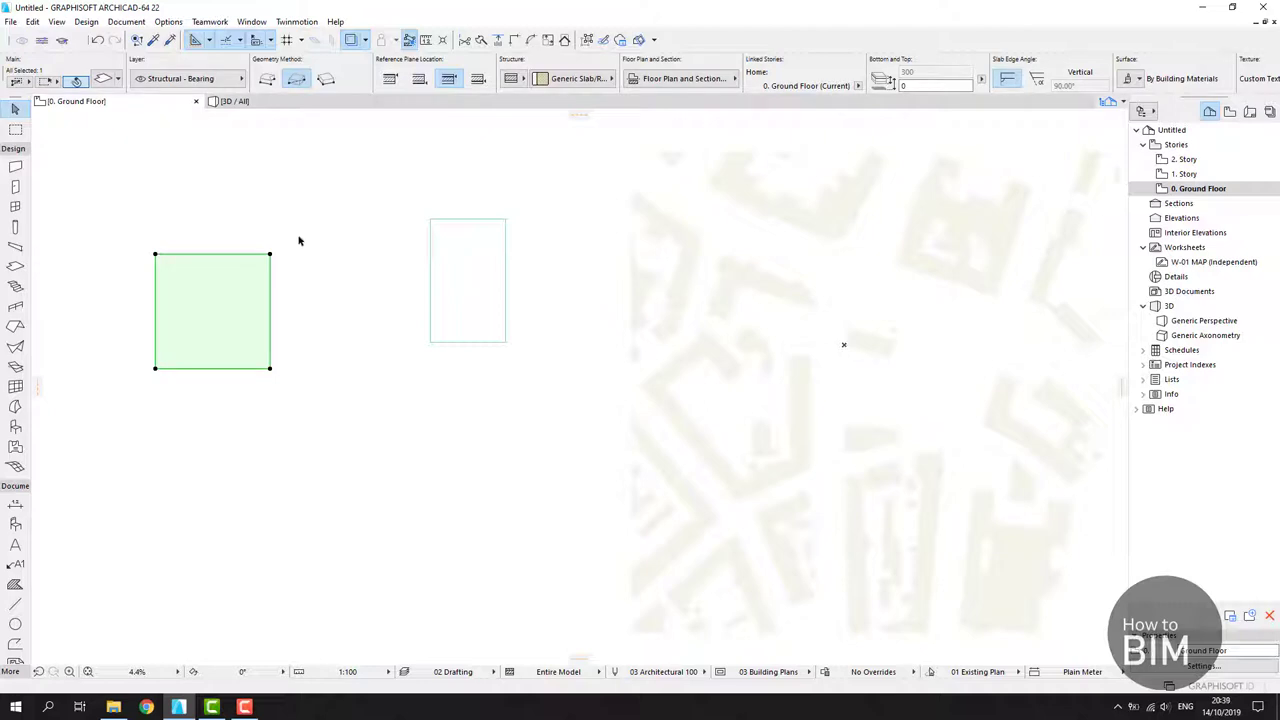
{"action": "key", "text": "Escape"}
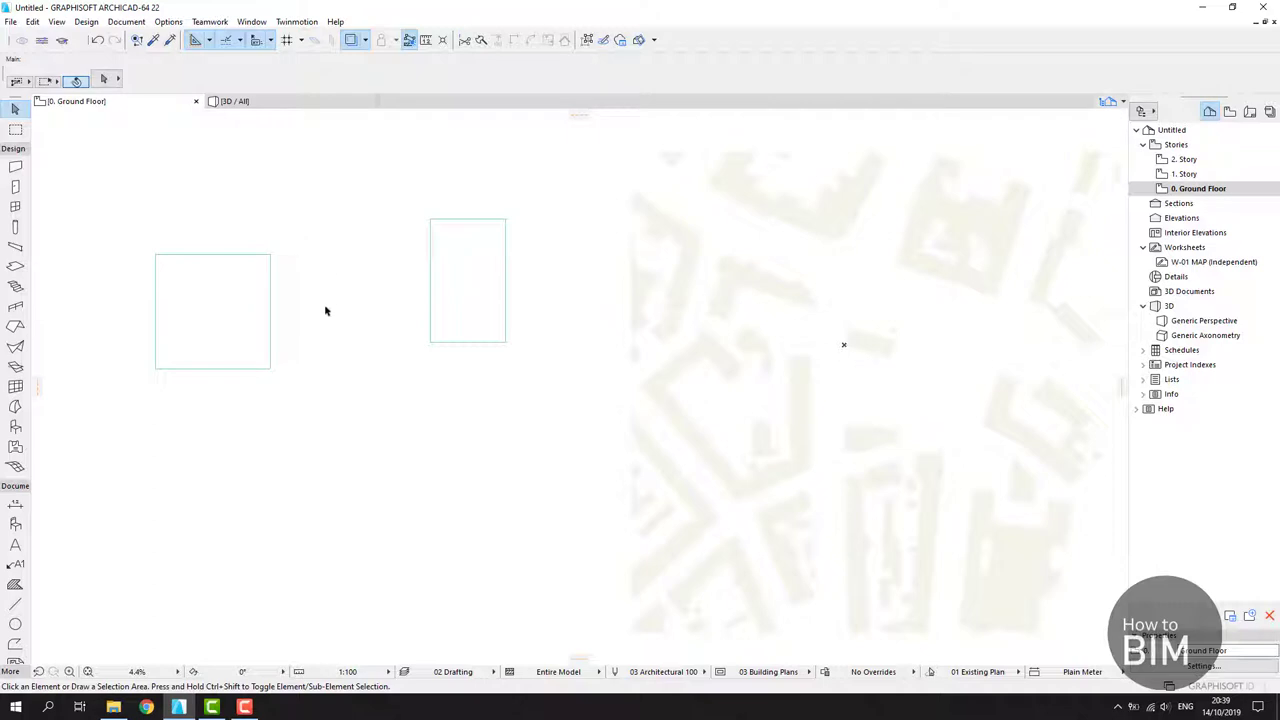
{"action": "middle_click_drag", "start_coordinate": [328, 323], "coordinate": [323, 266]}
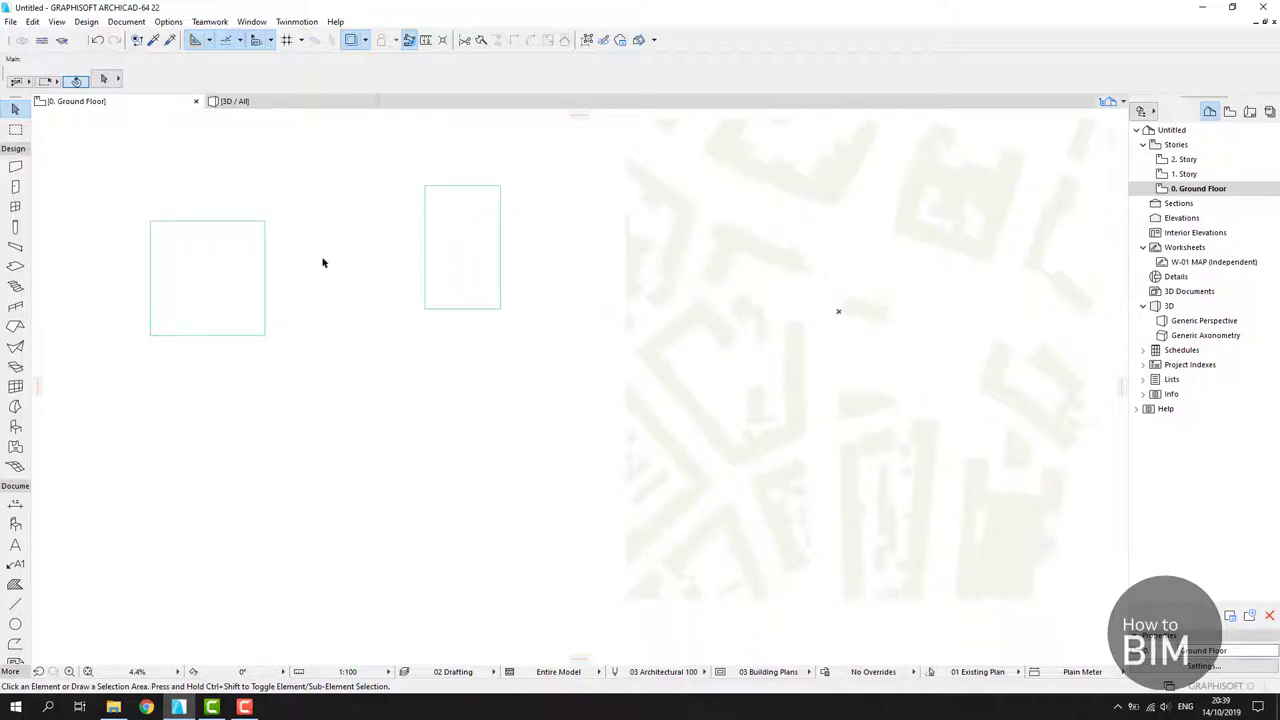
- Draw a six-node hexagonal slab below the rectangles using the Polygonal method
{"action": "key", "text": "s"}
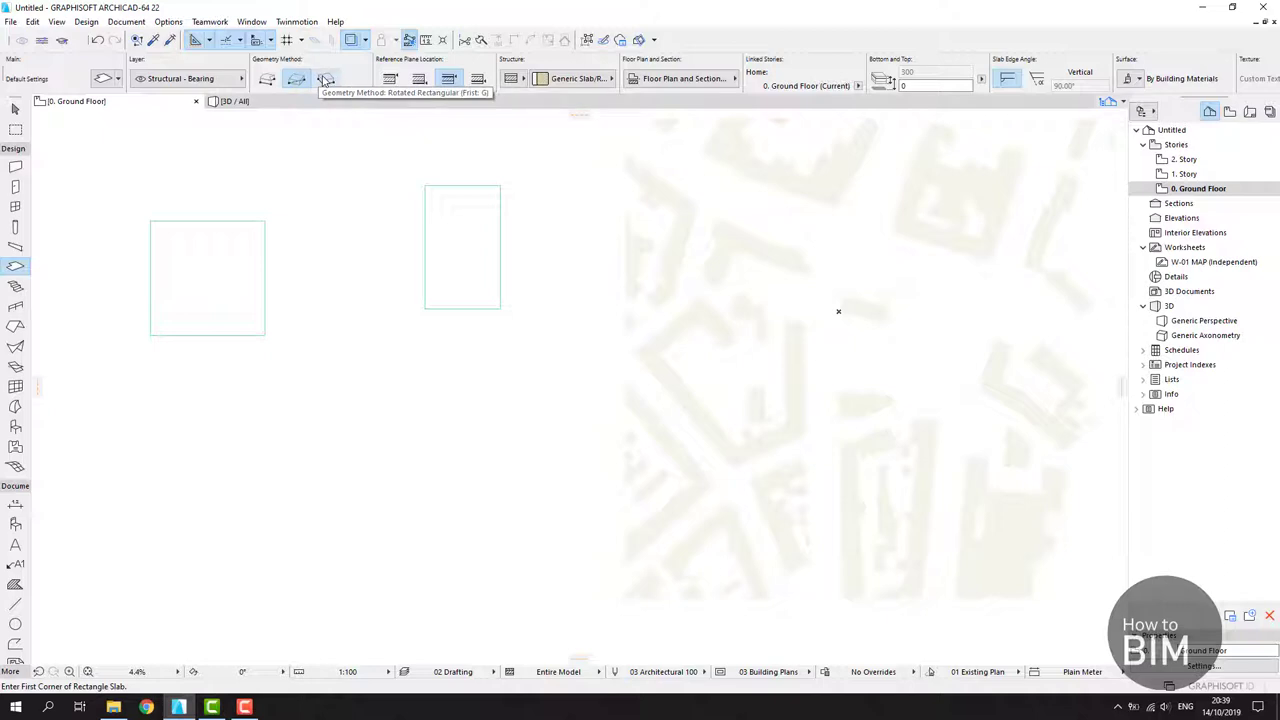
{"action": "left_click", "coordinate": [268, 80]}
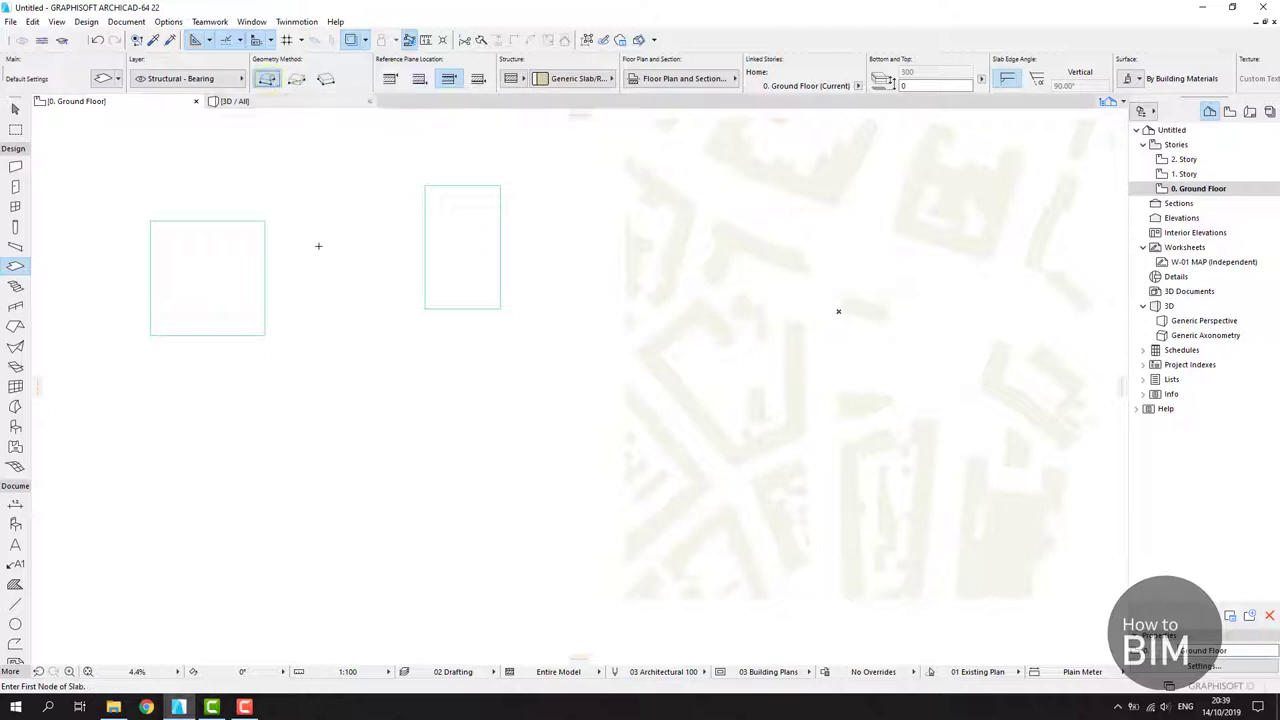
{"action": "left_click", "coordinate": [284, 389]}
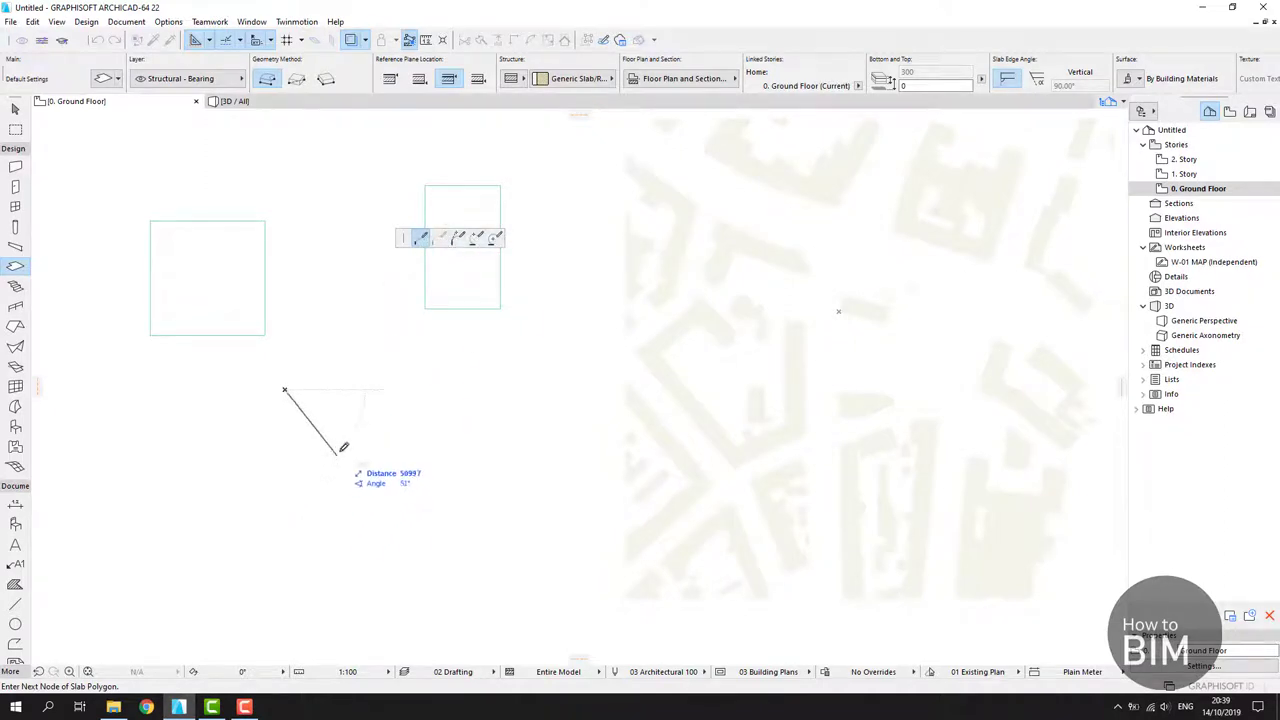
{"action": "left_click", "coordinate": [285, 488]}
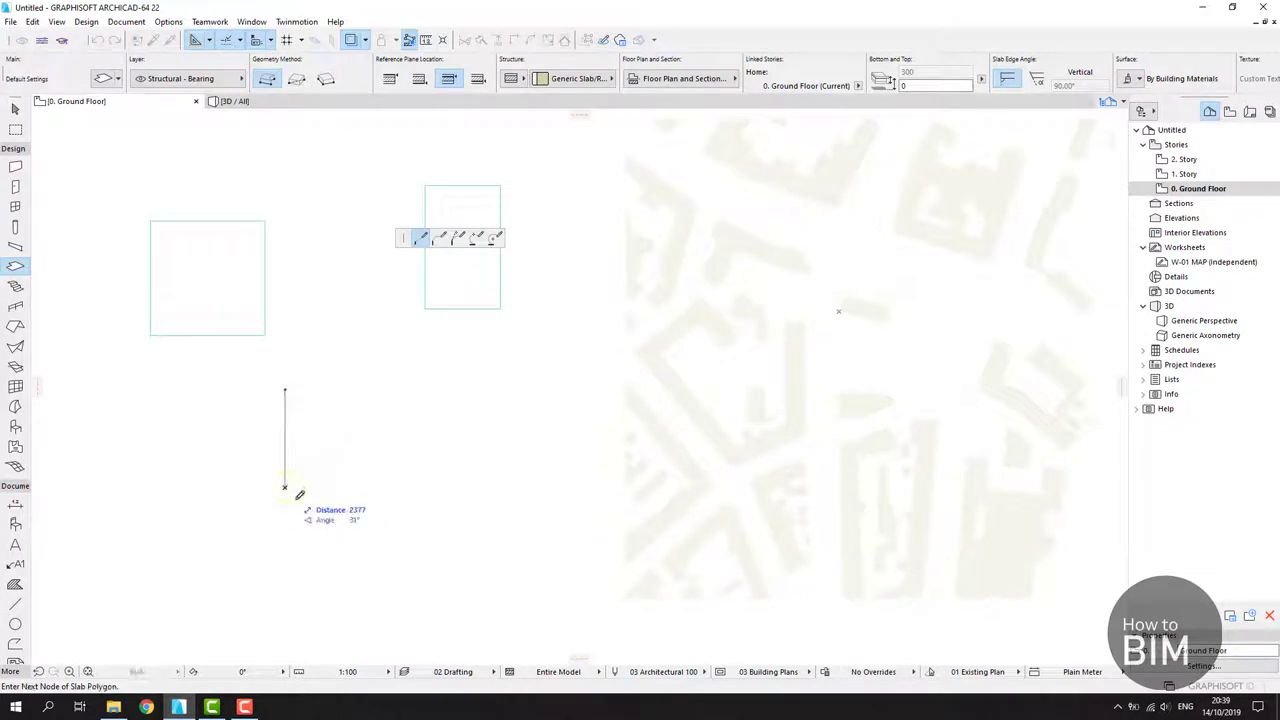
{"action": "left_click", "coordinate": [382, 548]}
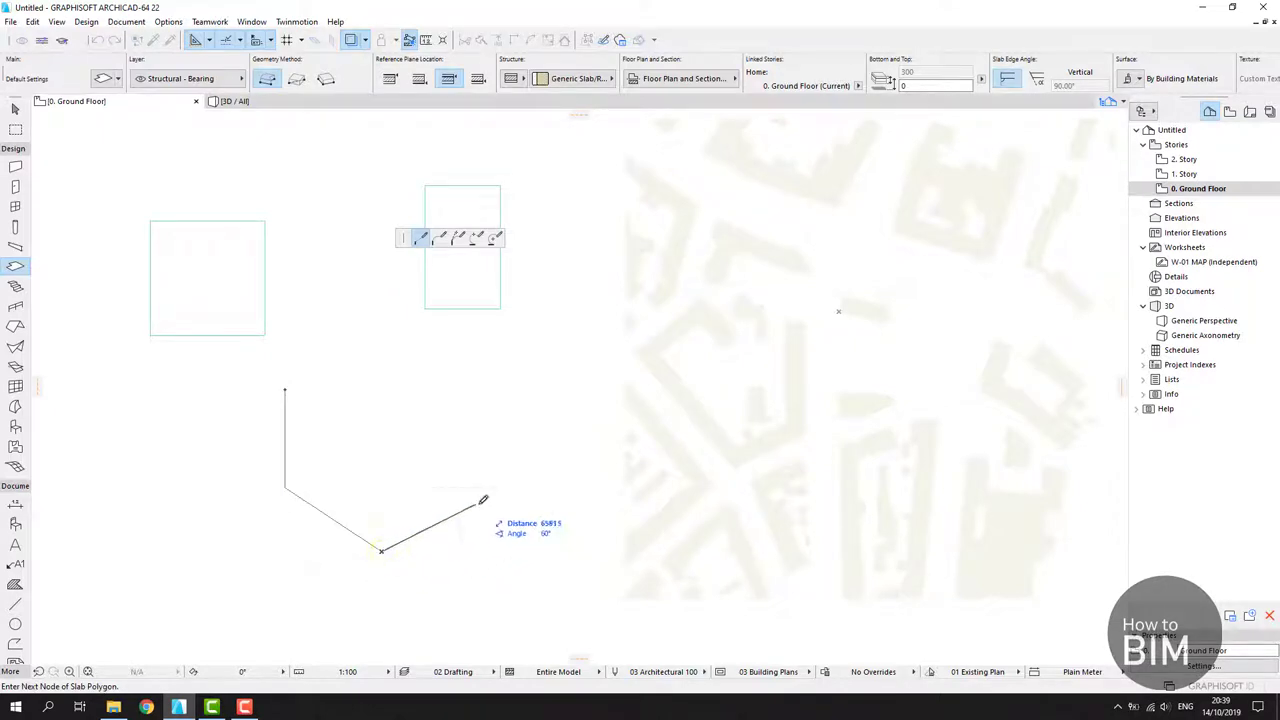
{"action": "left_click", "coordinate": [464, 398]}
{"action": "left_click", "coordinate": [341, 343]}
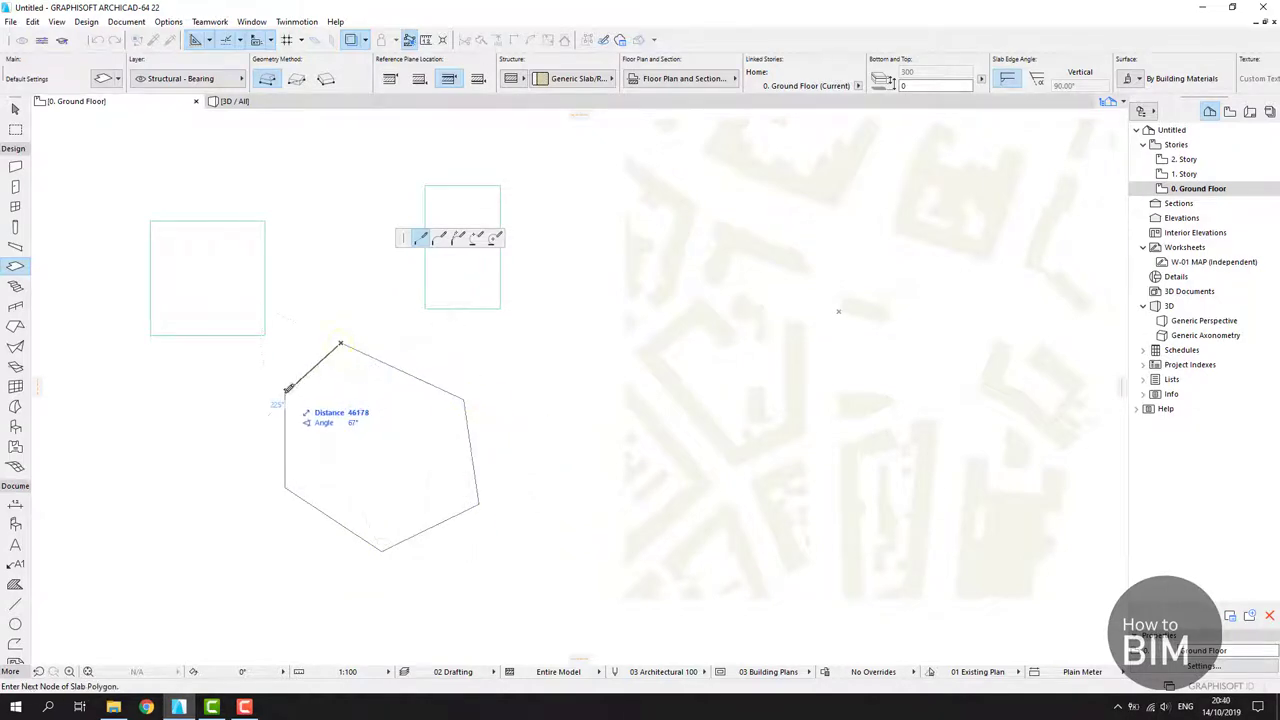
{"action": "left_click", "coordinate": [286, 386]}
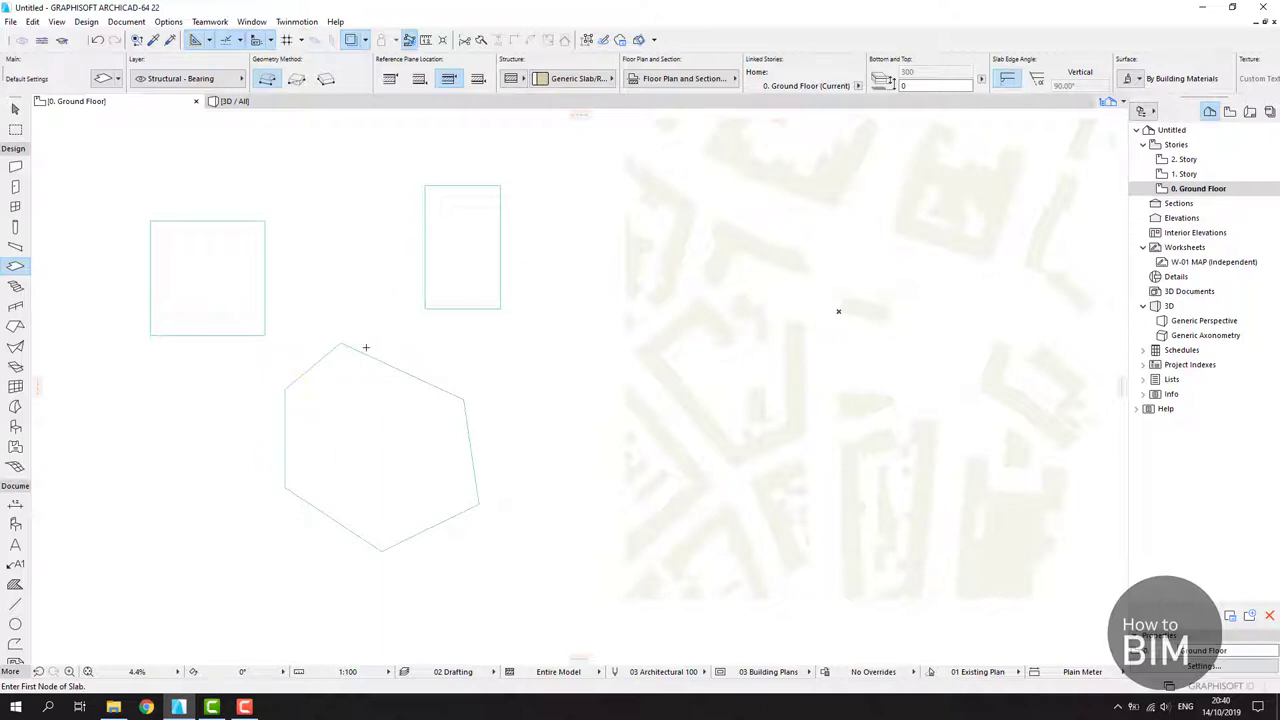
{"action": "key", "text": "Escape"}
{"action": "left_click", "coordinate": [384, 421]}
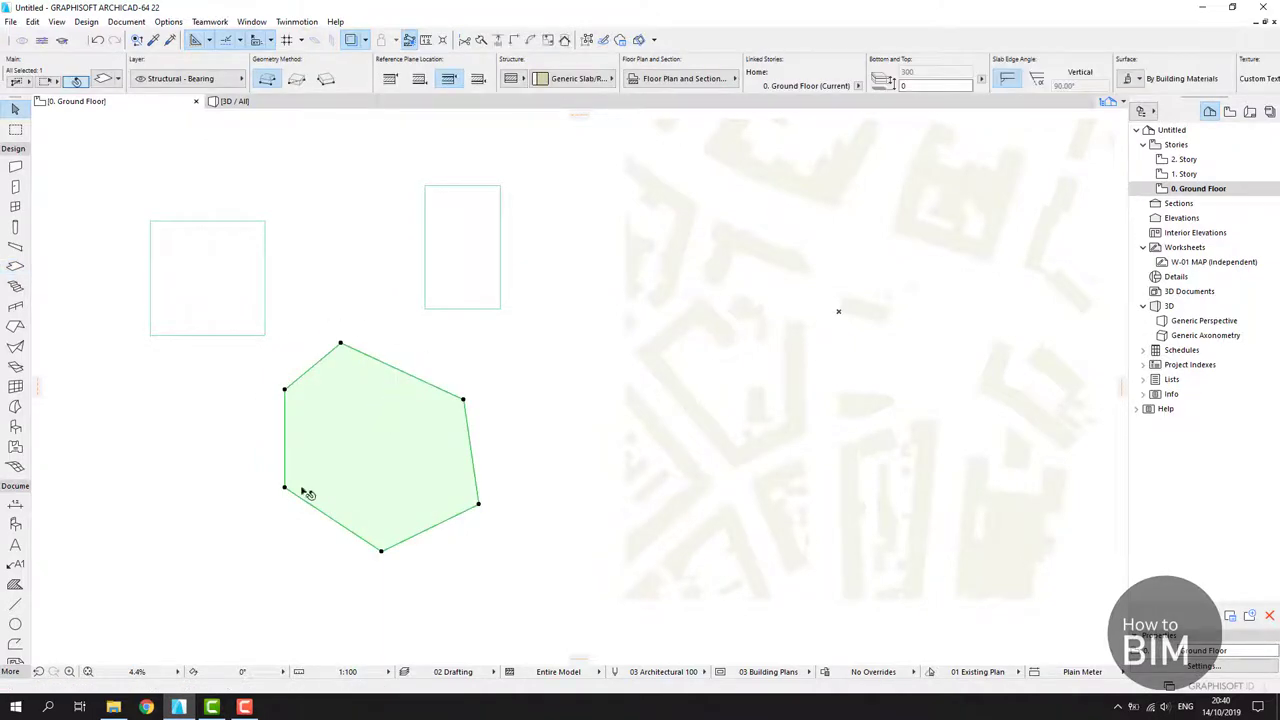
{"action": "left_click", "coordinate": [499, 389]}
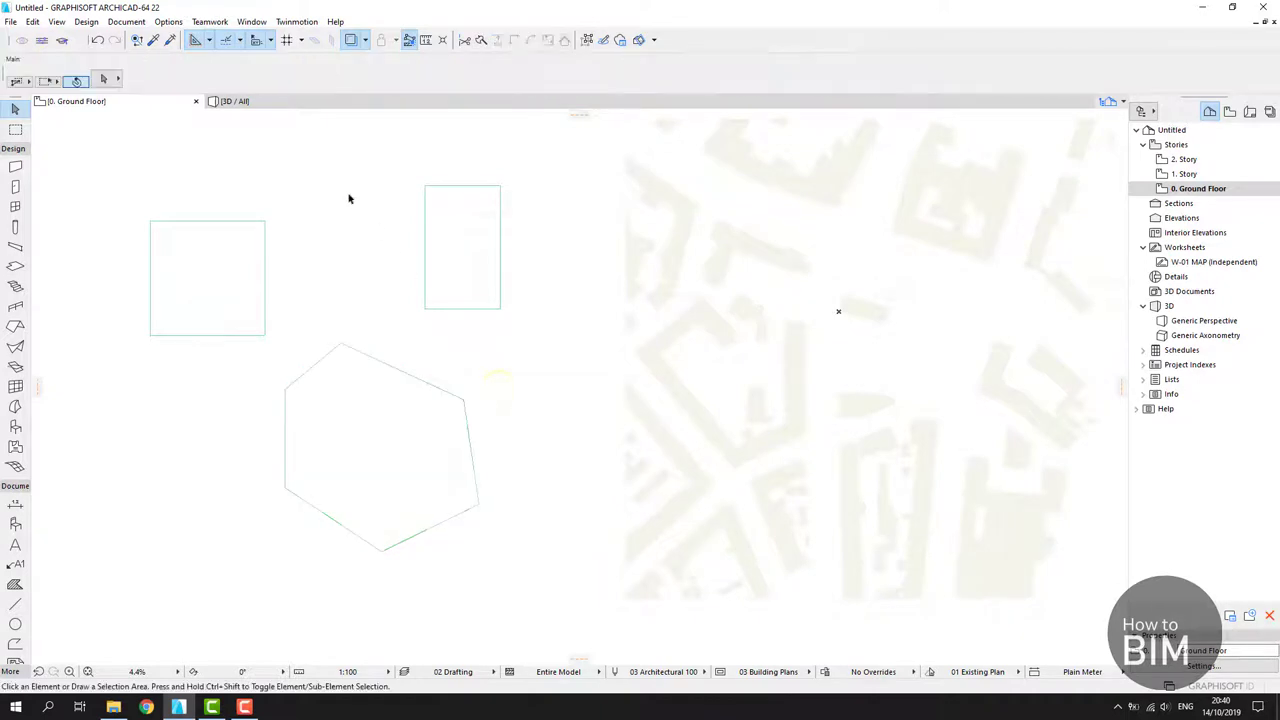
- Orbit and zoom the 3D view to inspect the three slabs, then return to 0. Ground Floor
{"action": "left_click", "coordinate": [265, 106]}
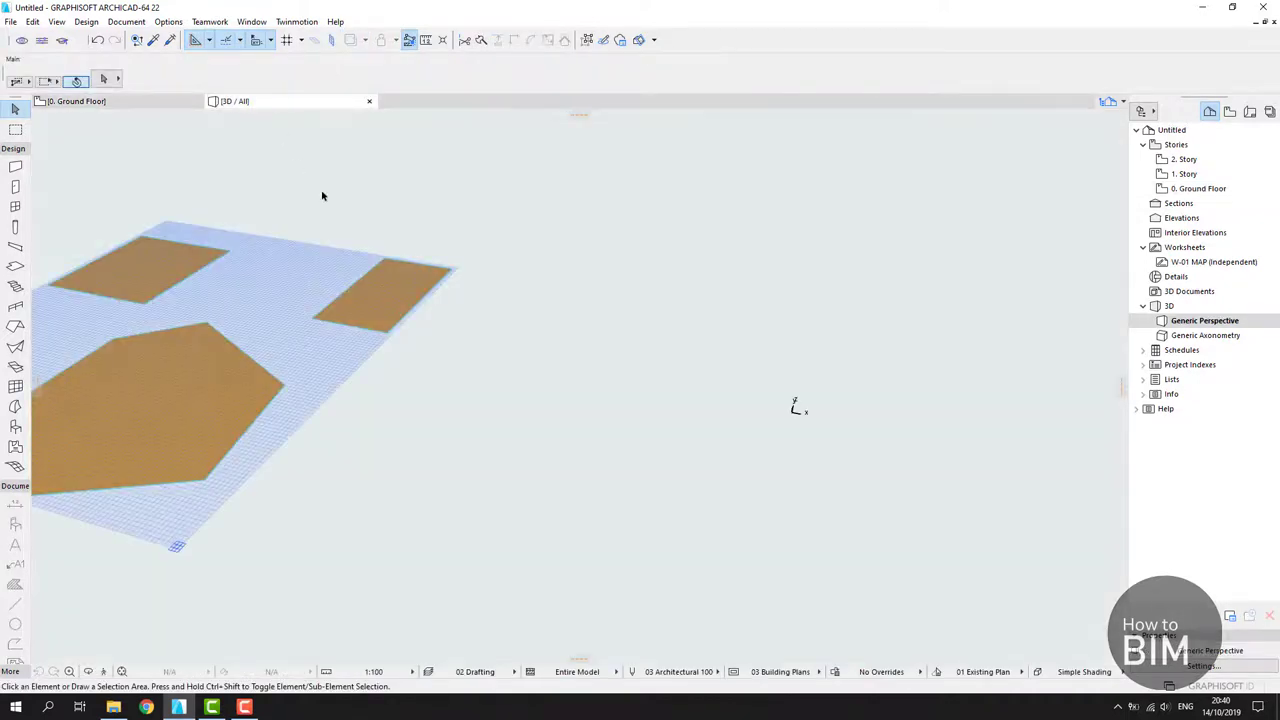
{"action": "scroll", "coordinate": [517, 354], "scroll_direction": "down", "scroll_amount": 3}
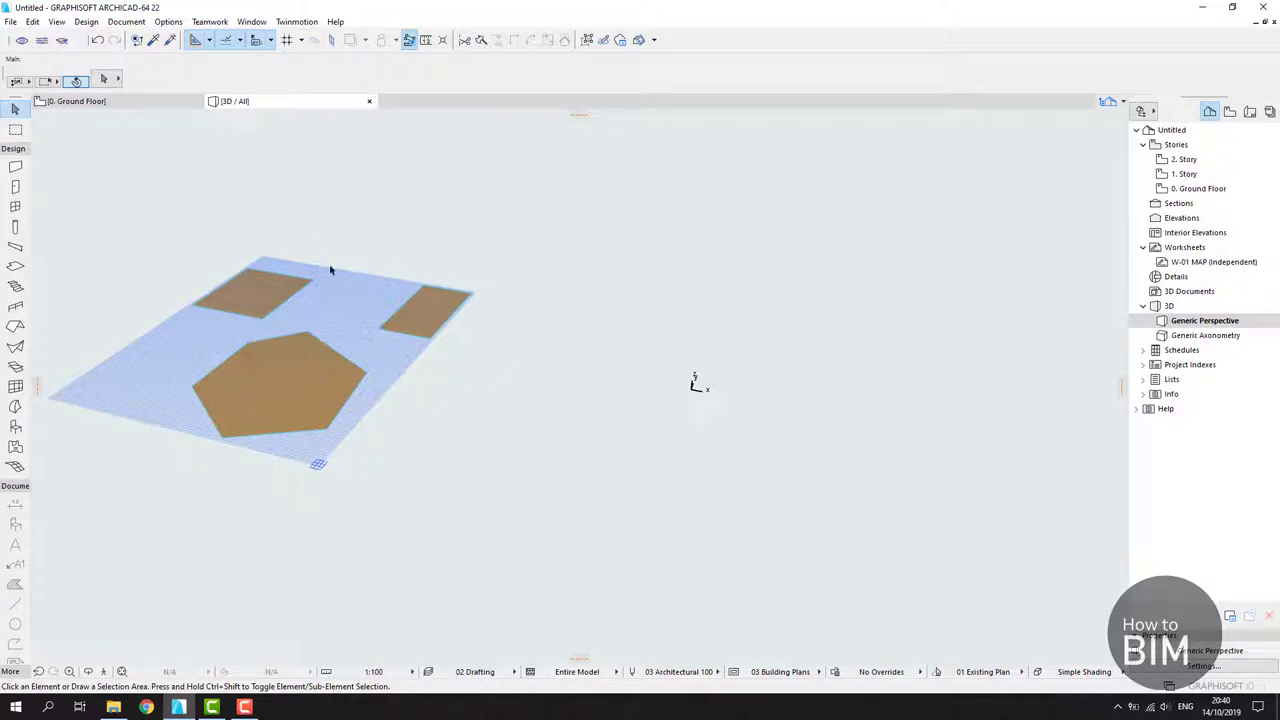
{"action": "left_click", "coordinate": [318, 467]}
{"action": "left_click", "coordinate": [366, 466]}
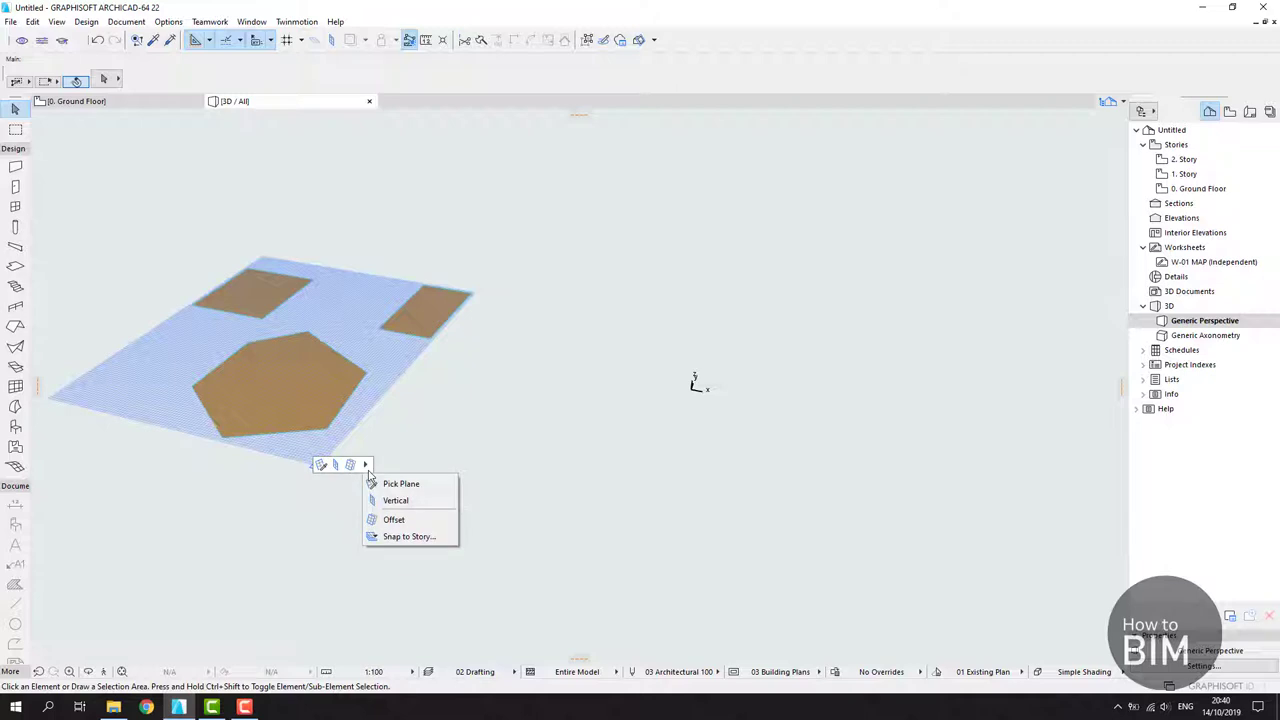
{"action": "left_click", "coordinate": [378, 408]}
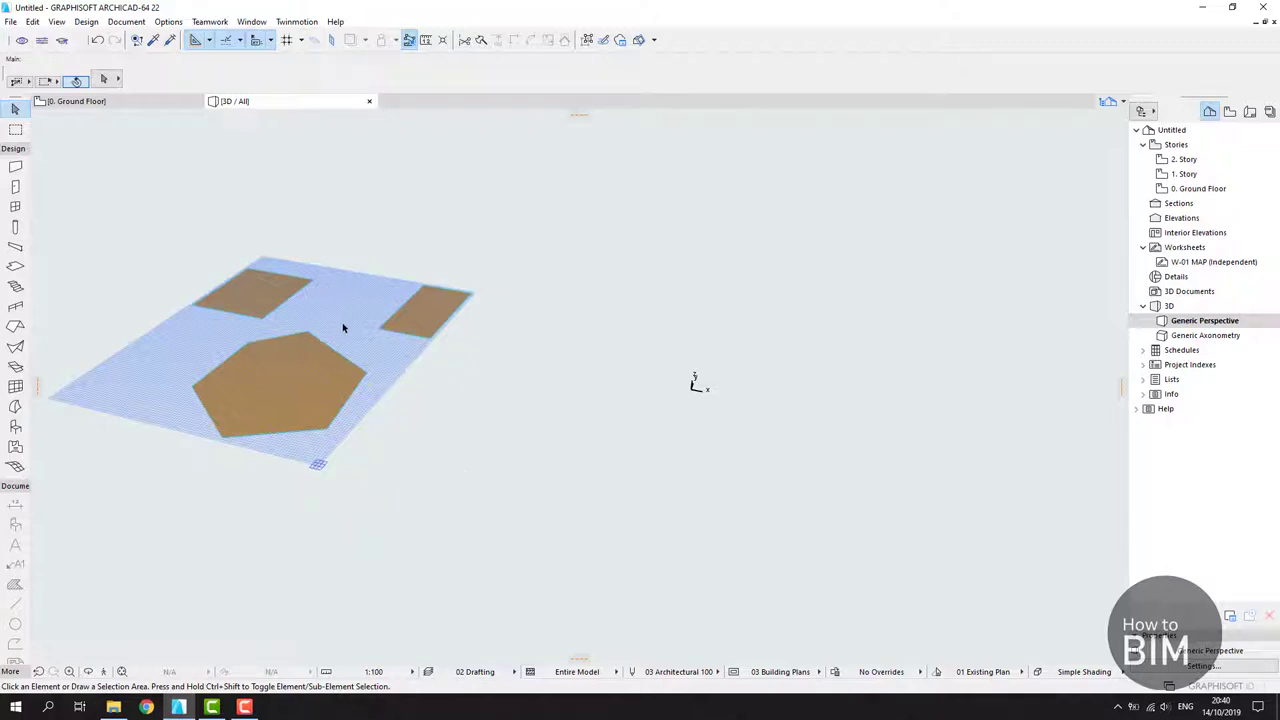
{"action": "mouse_move", "coordinate": [342, 328]}
{"action": "middle_mouse_down", "text": "shift"}
{"action": "mouse_move", "coordinate": [566, 380]}
{"action": "mouse_move", "coordinate": [477, 371]}
{"action": "mouse_move", "coordinate": [541, 505]}
{"action": "middle_mouse_up", "text": "shift"}
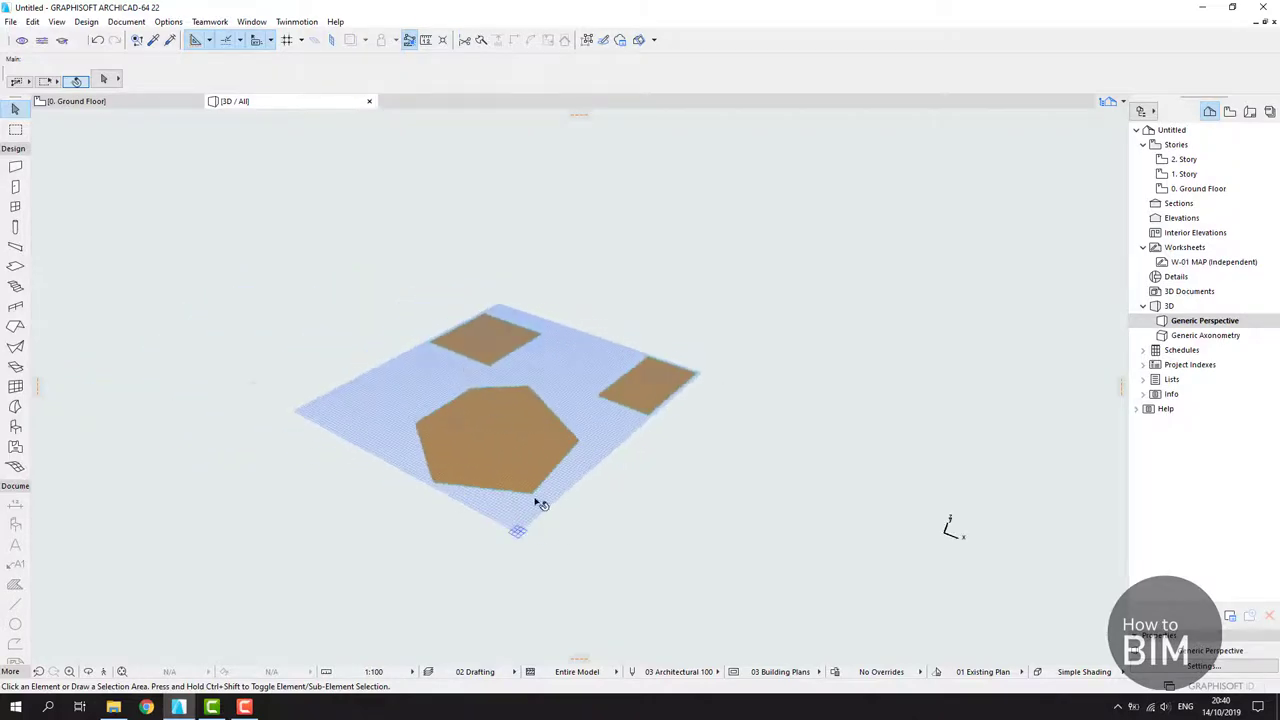
{"action": "scroll", "coordinate": [535, 505], "scroll_direction": "up", "scroll_amount": 6}
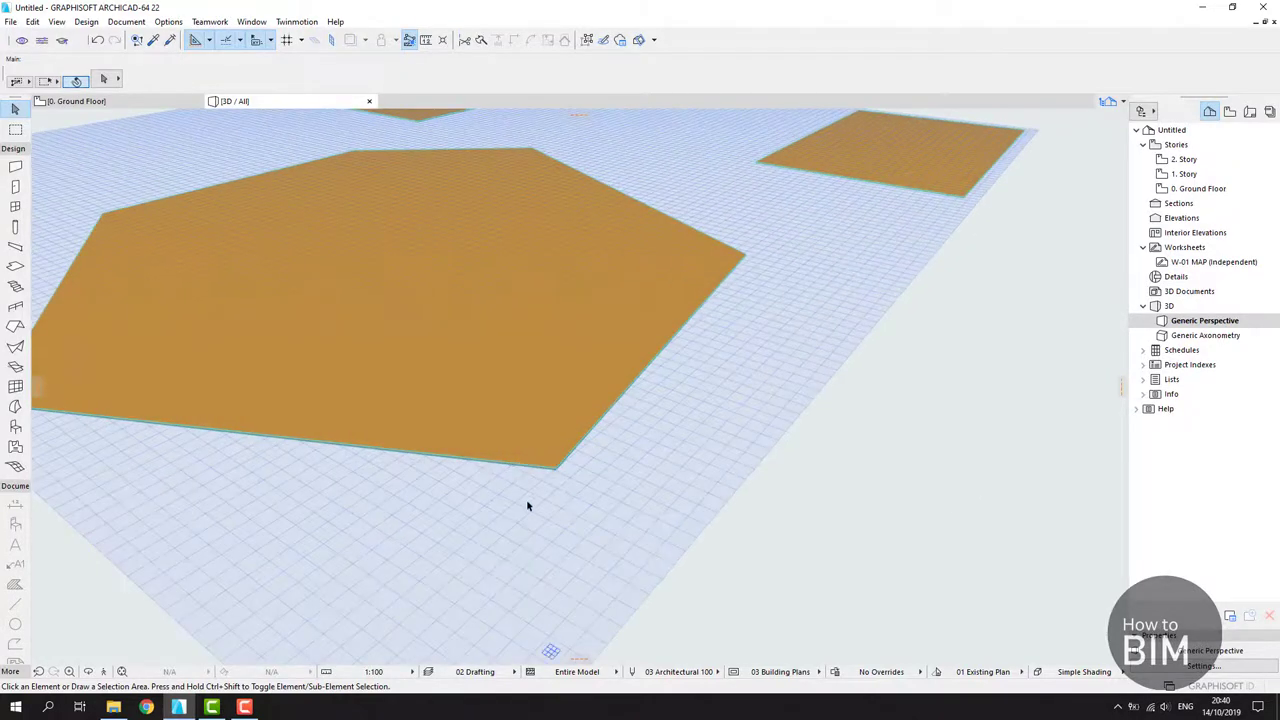
{"action": "scroll", "coordinate": [528, 506], "scroll_direction": "down", "scroll_amount": 3}
{"action": "middle_click_drag", "start_coordinate": [549, 534], "coordinate": [706, 531], "text": "shift"}
{"action": "scroll", "coordinate": [494, 449], "scroll_direction": "down", "scroll_amount": 6}
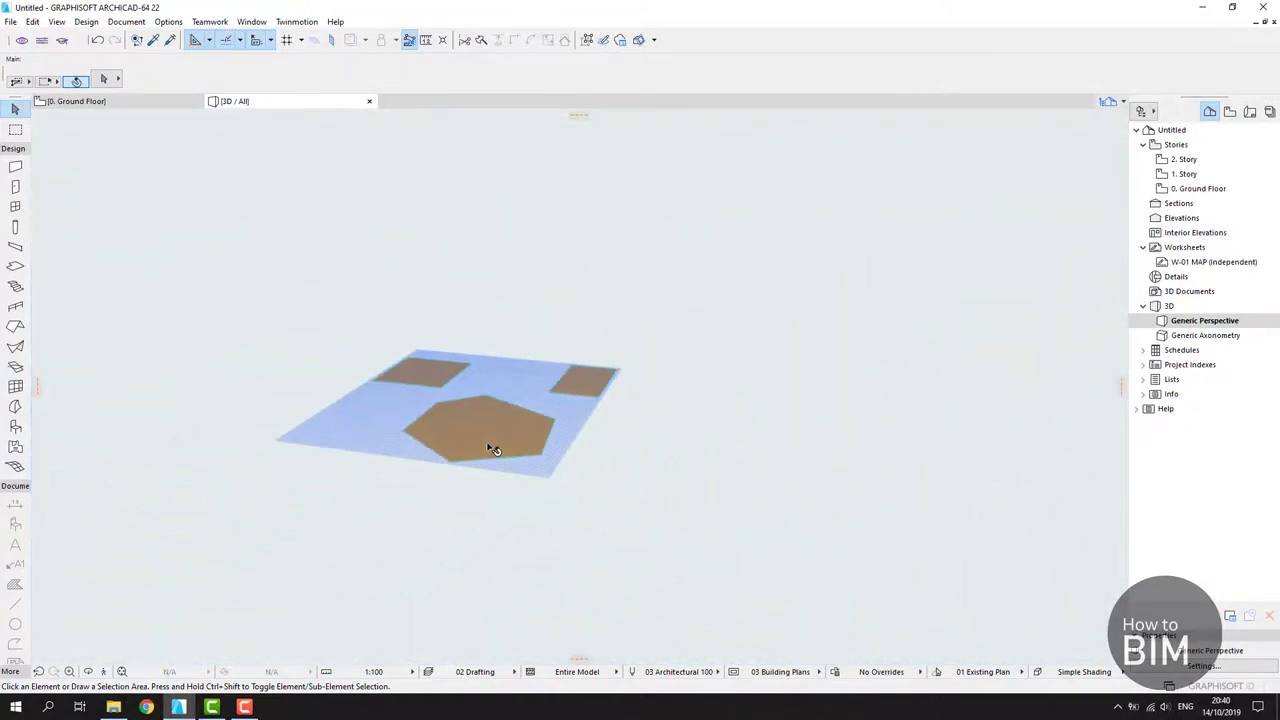
{"action": "middle_click_drag", "start_coordinate": [494, 449], "coordinate": [674, 374], "text": "shift"}
{"action": "left_click", "coordinate": [140, 103]}
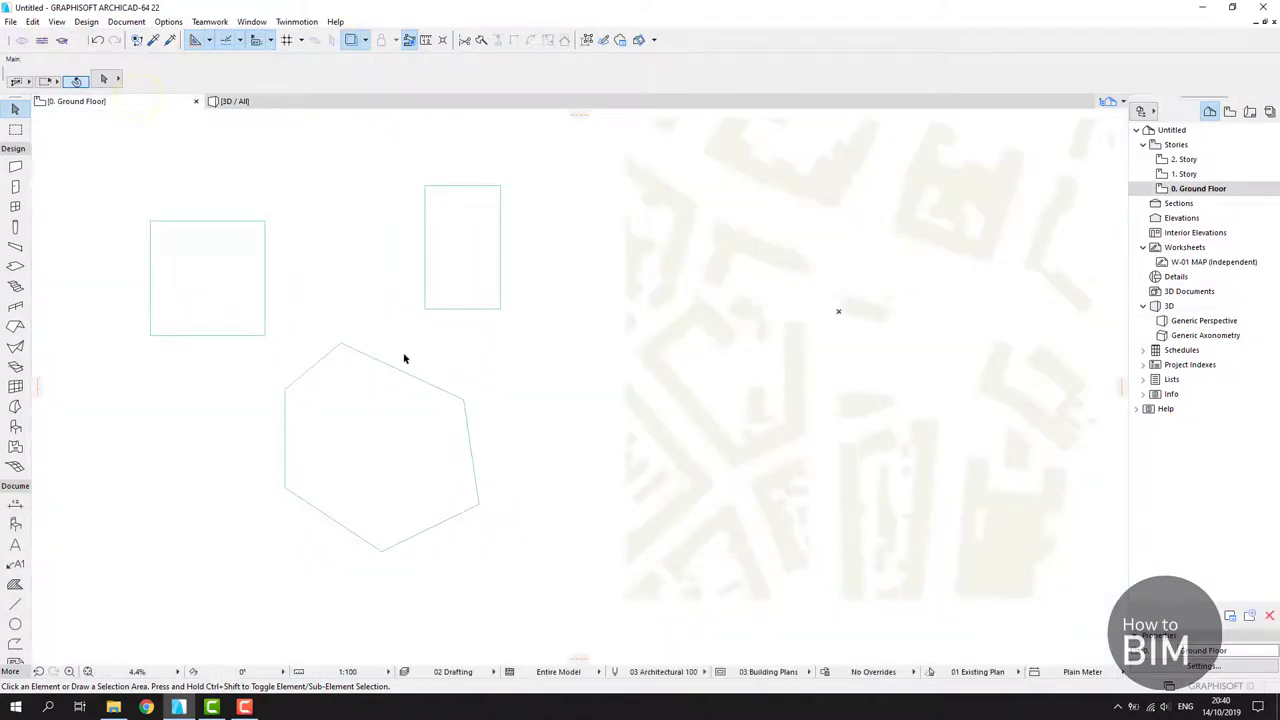
{"action": "scroll", "coordinate": [404, 295], "scroll_direction": "down", "scroll_amount": 3}
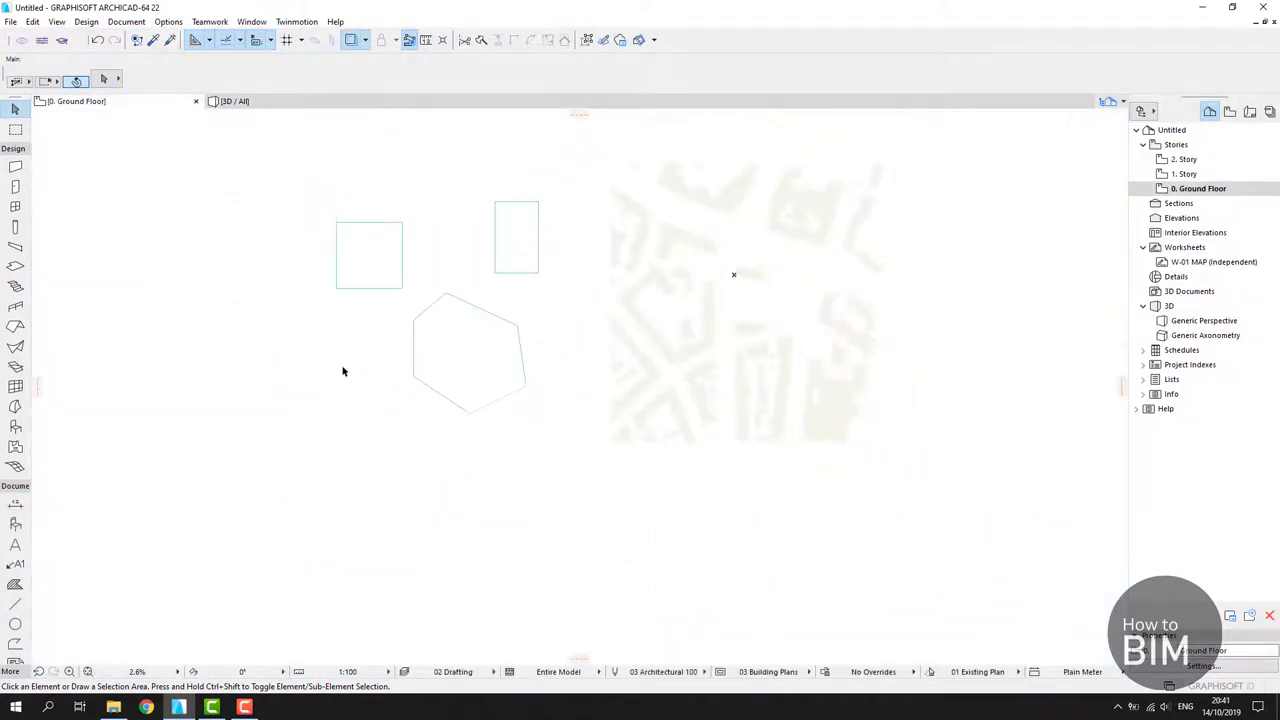
{"action": "key", "text": "s"}
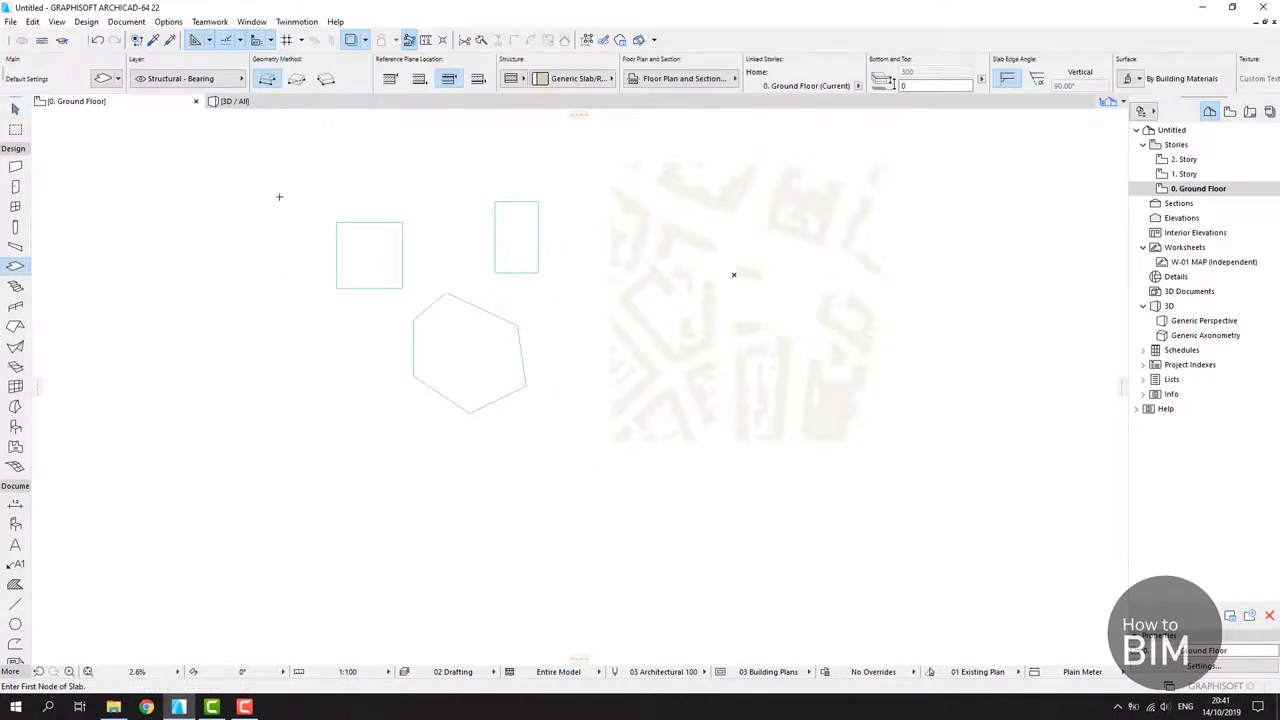
{"action": "left_click", "coordinate": [326, 81]}
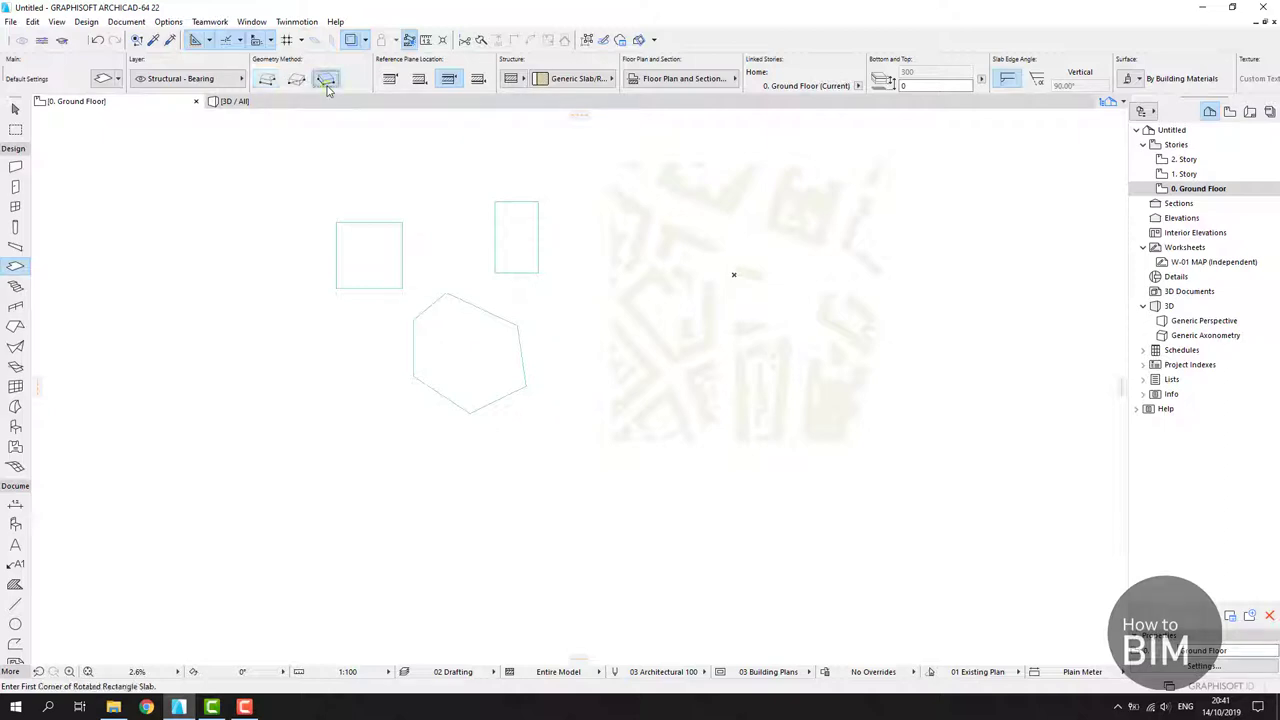
{"action": "left_click", "coordinate": [127, 358]}
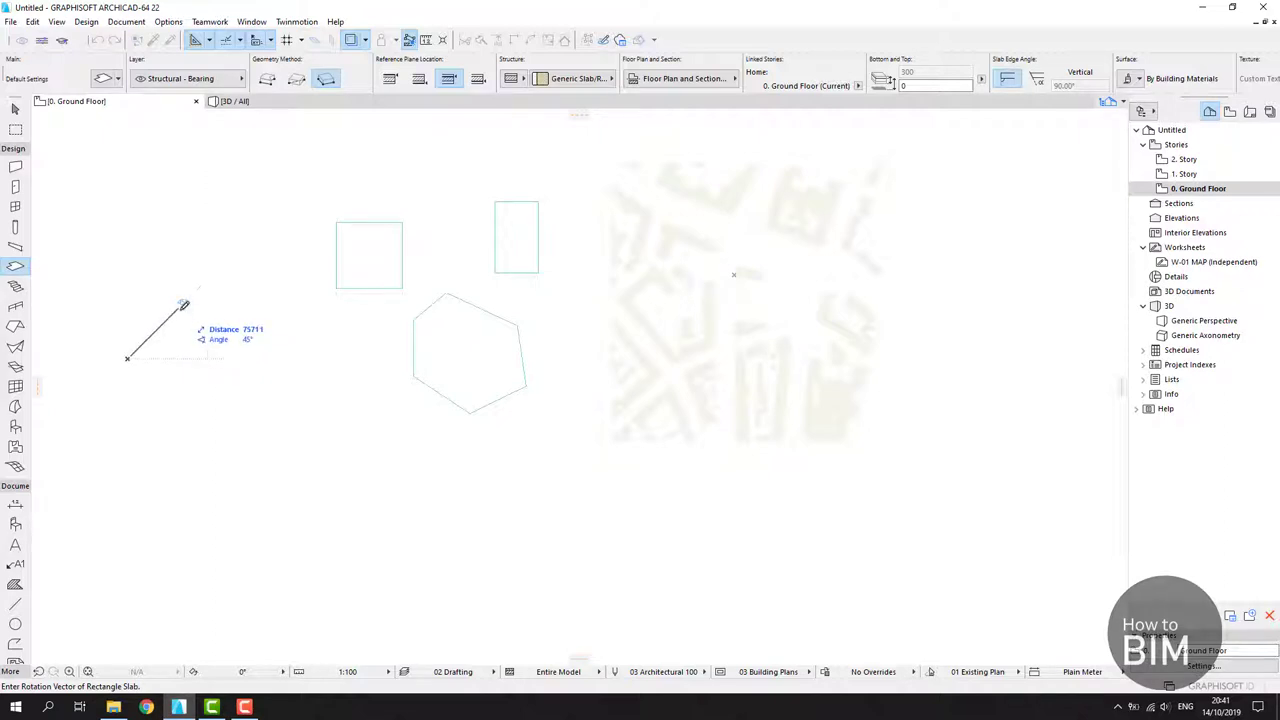
{"action": "type", "text": "50000"}
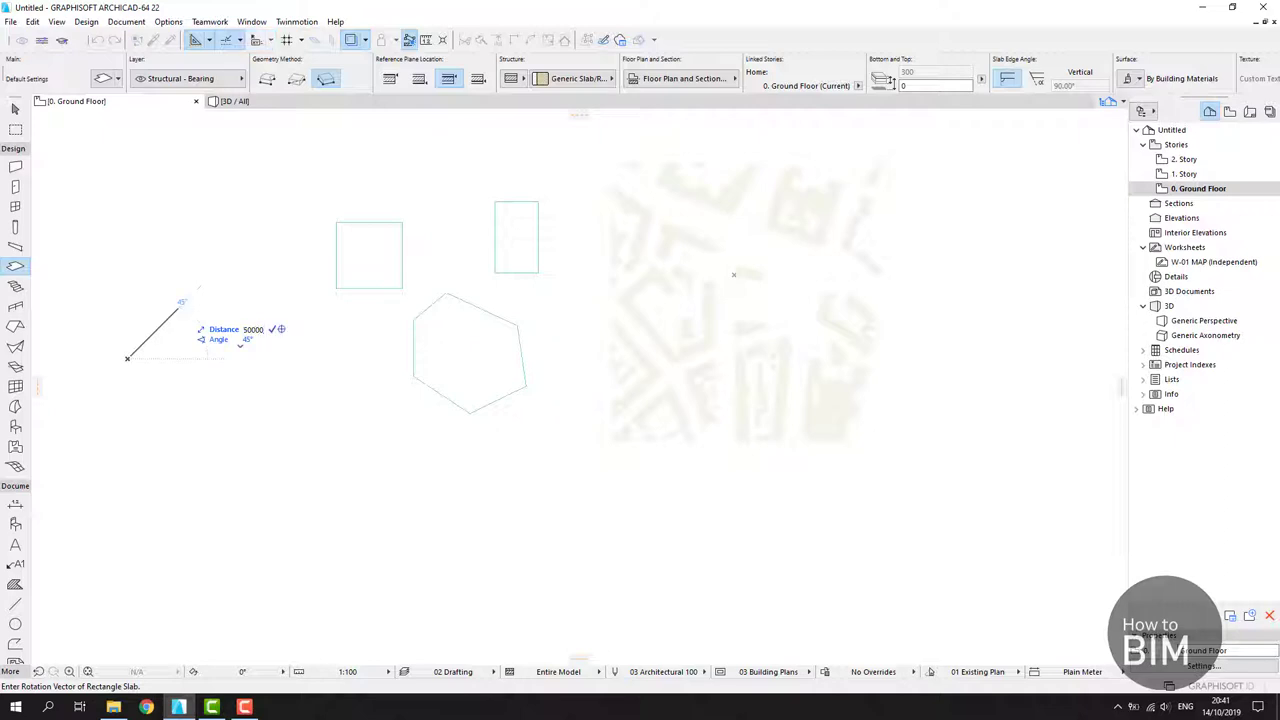
{"action": "key", "text": "Return"}
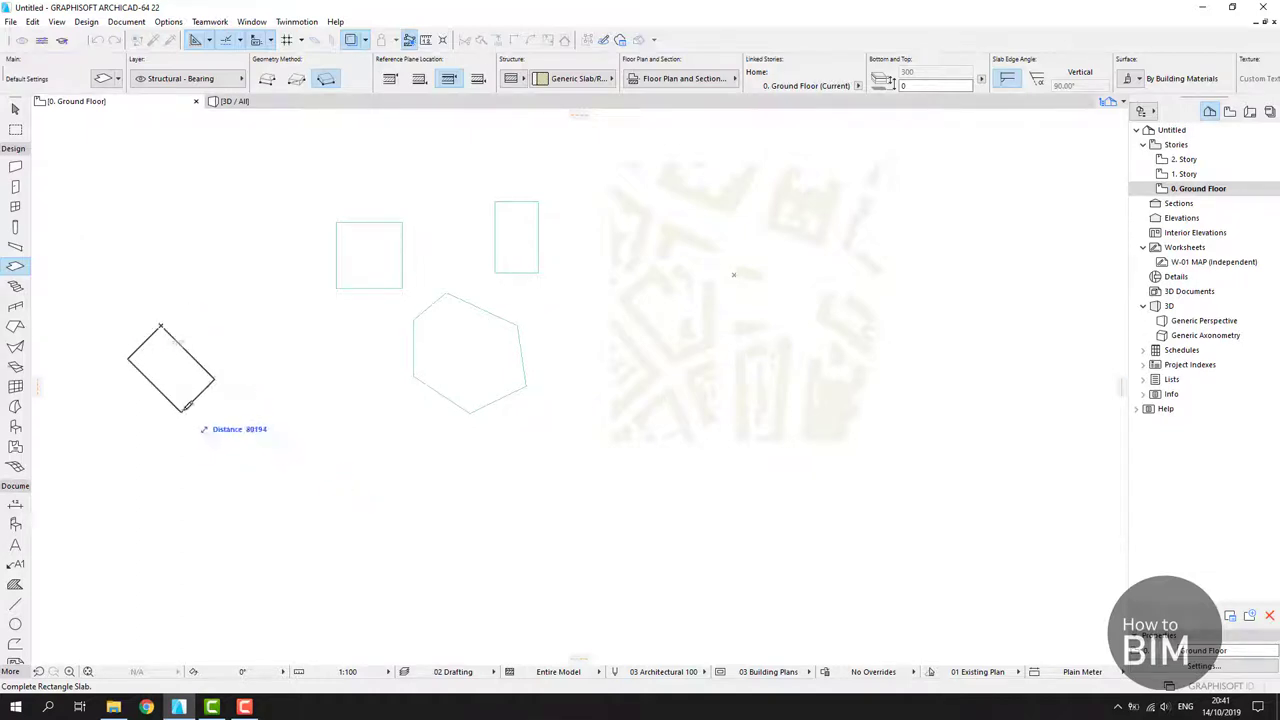
{"action": "type", "text": "10000"}
{"action": "key", "text": "Return"}
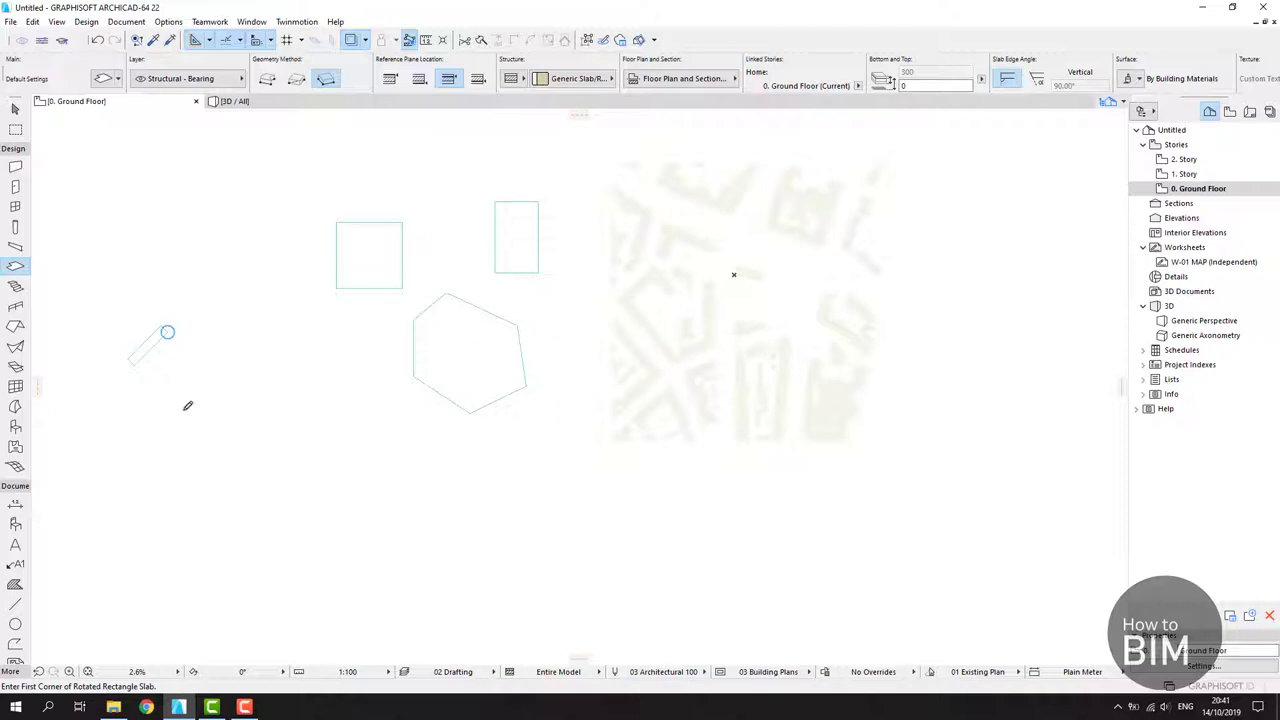
{"action": "key", "text": "Escape"}
{"action": "left_click", "coordinate": [229, 396]}
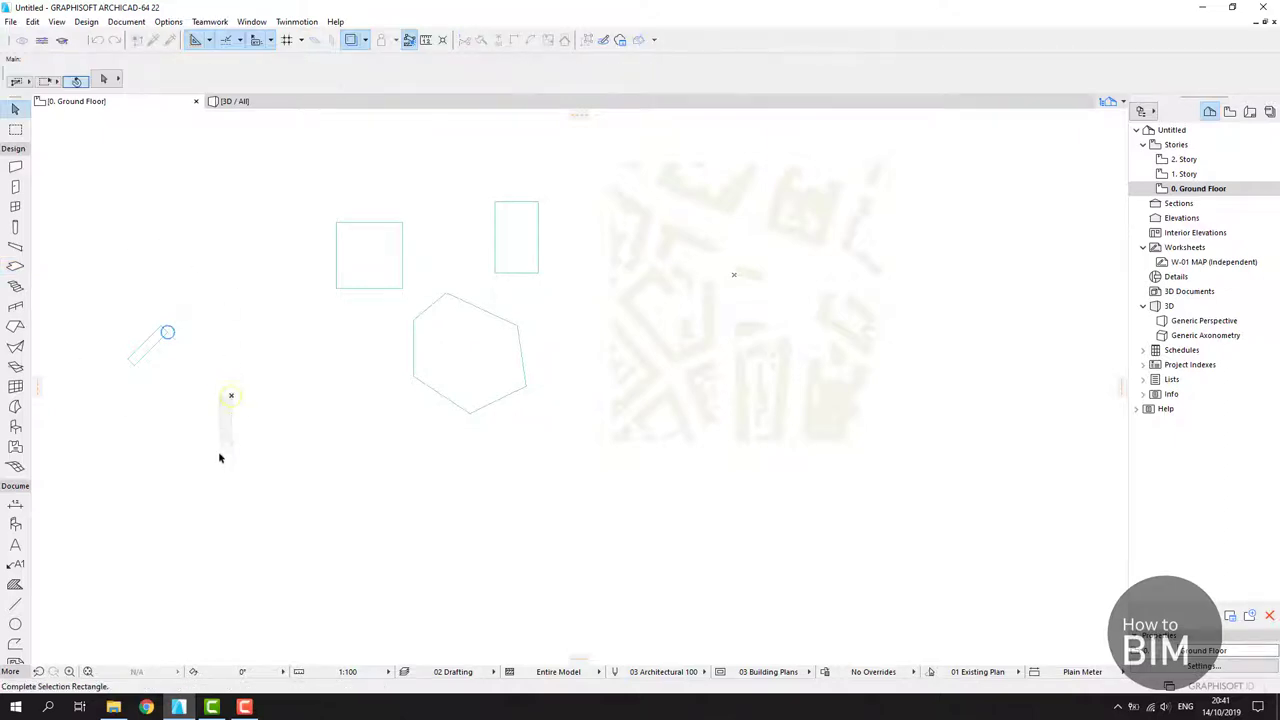
{"action": "left_click", "coordinate": [86, 283]}
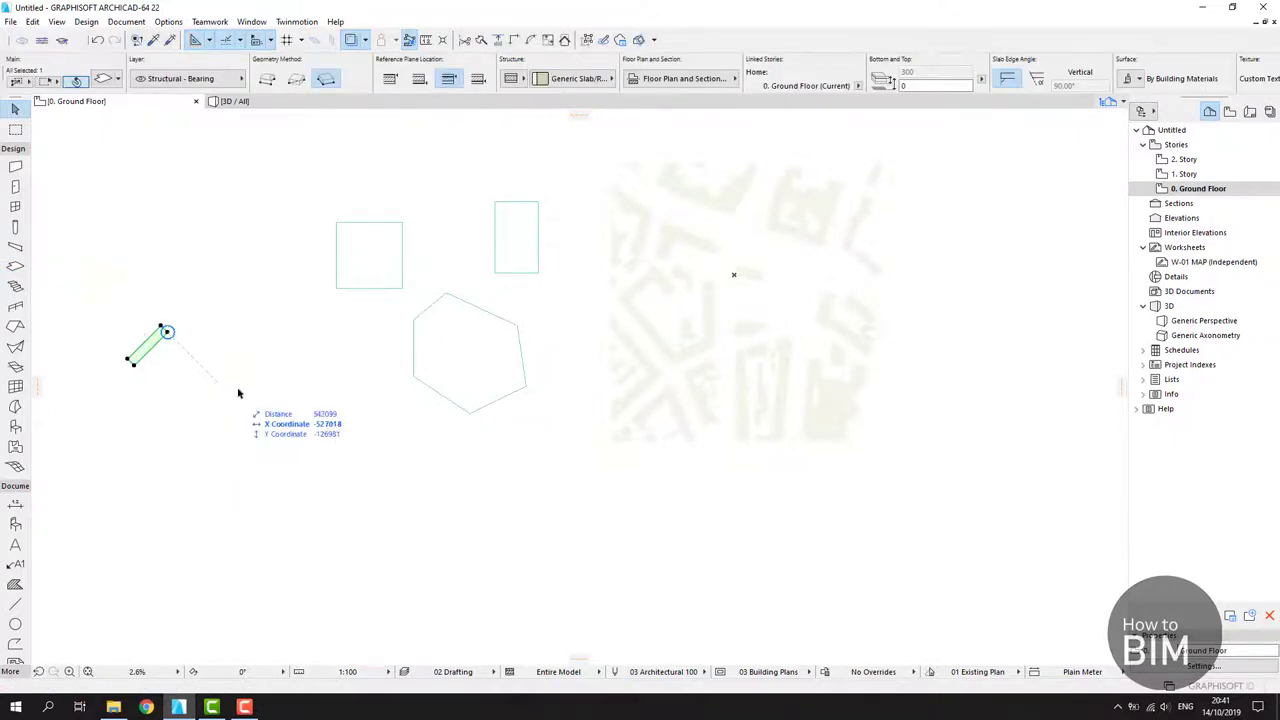
{"action": "key", "text": "Delete"}
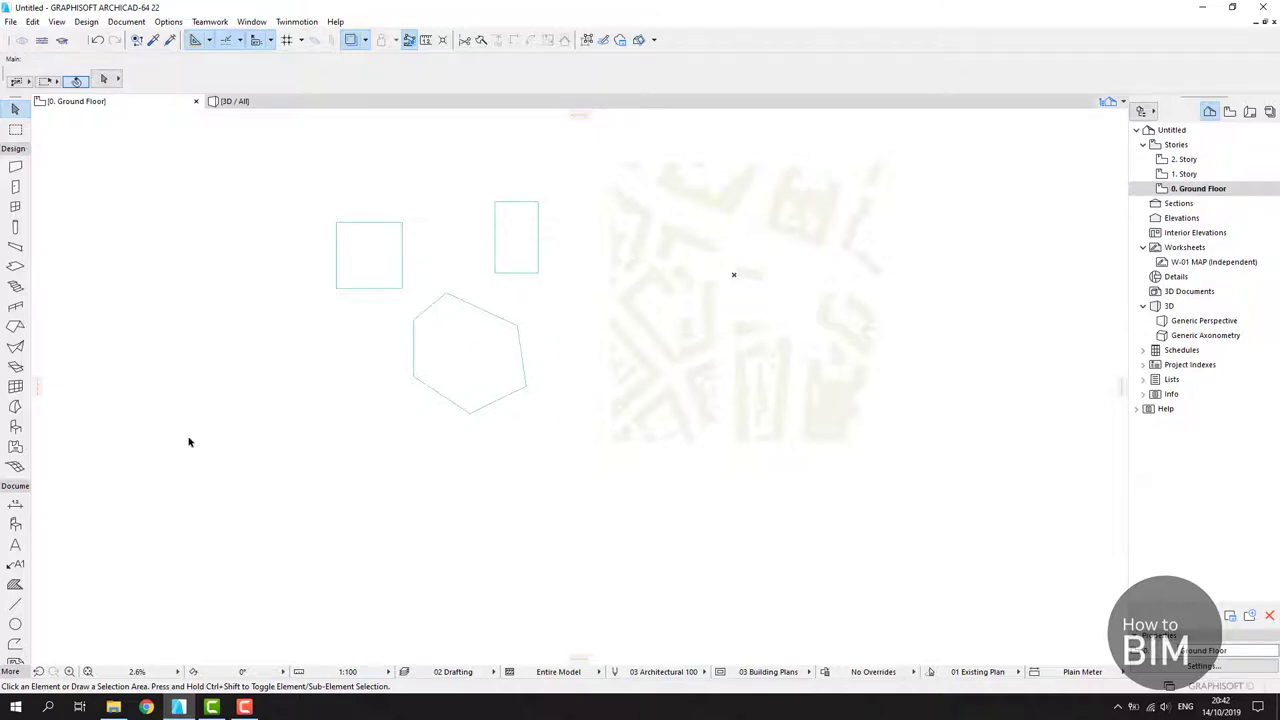
{"action": "key", "text": "s"}
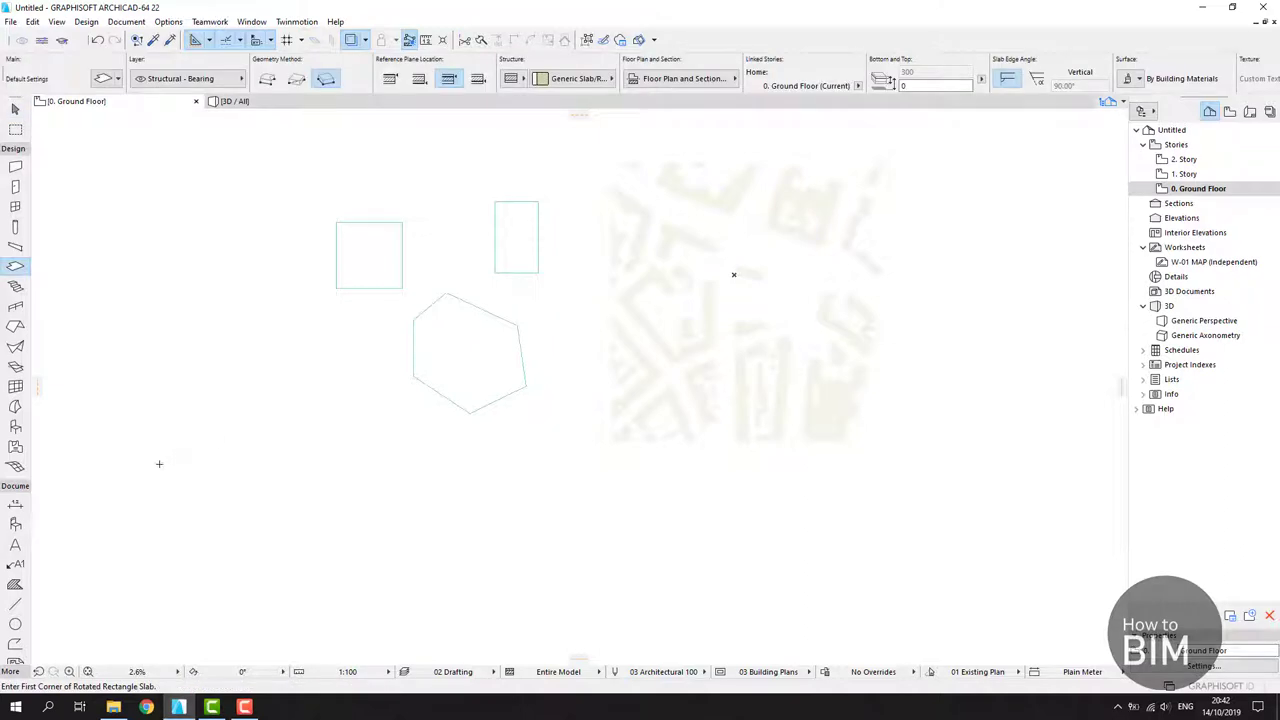
- Draw a rotated rectangle slab with a 50000 side at 30°, then box-select all four slabs
{"action": "left_click", "coordinate": [207, 456]}
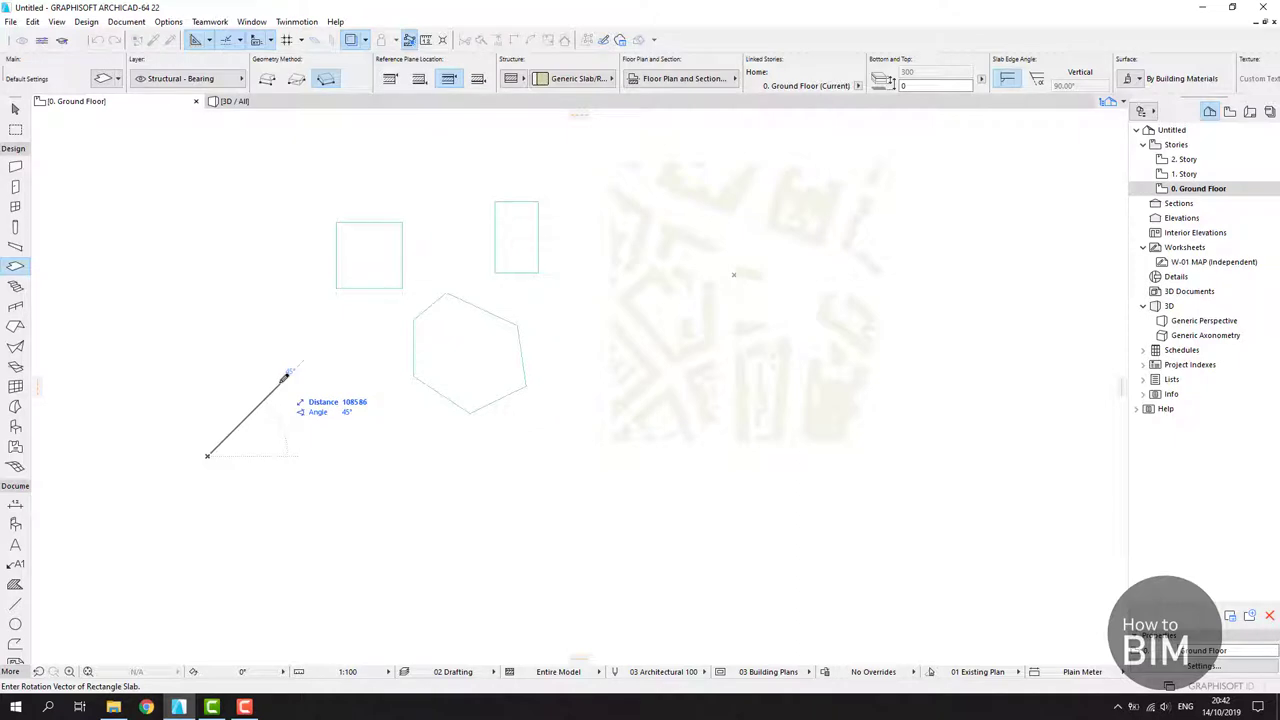
{"action": "type", "text": "5000"}
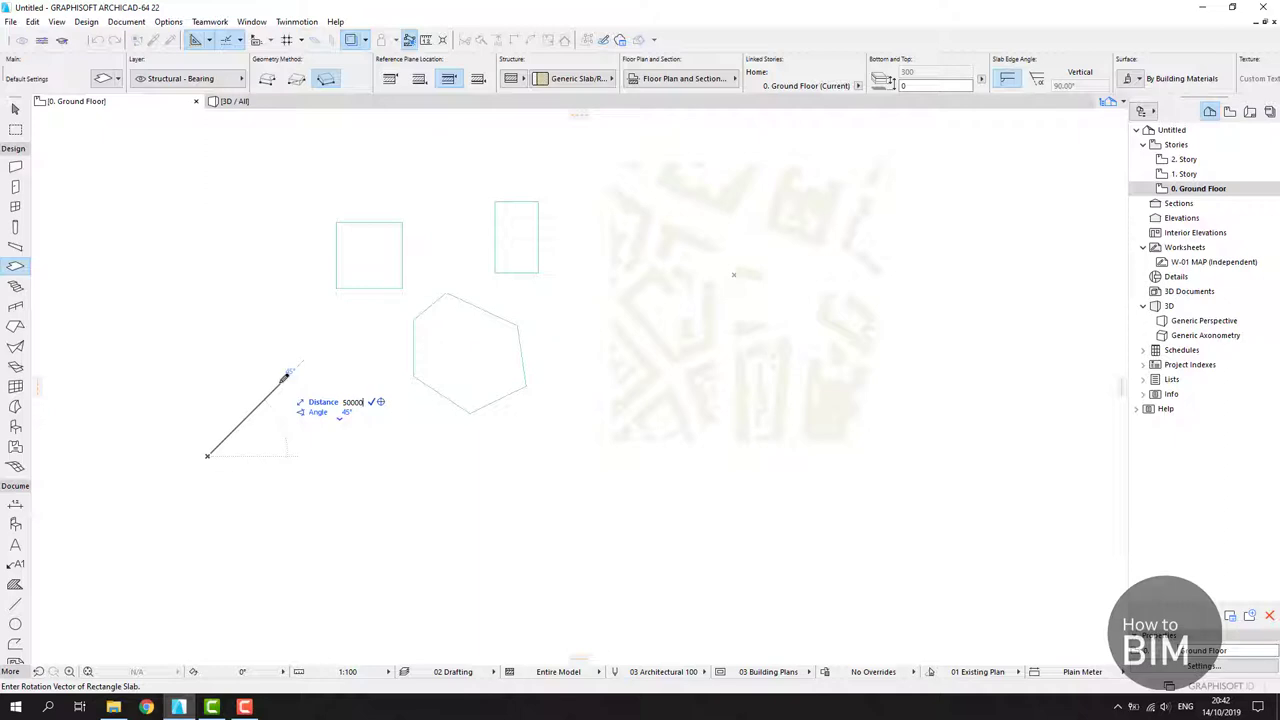
{"action": "key", "text": "Tab"}
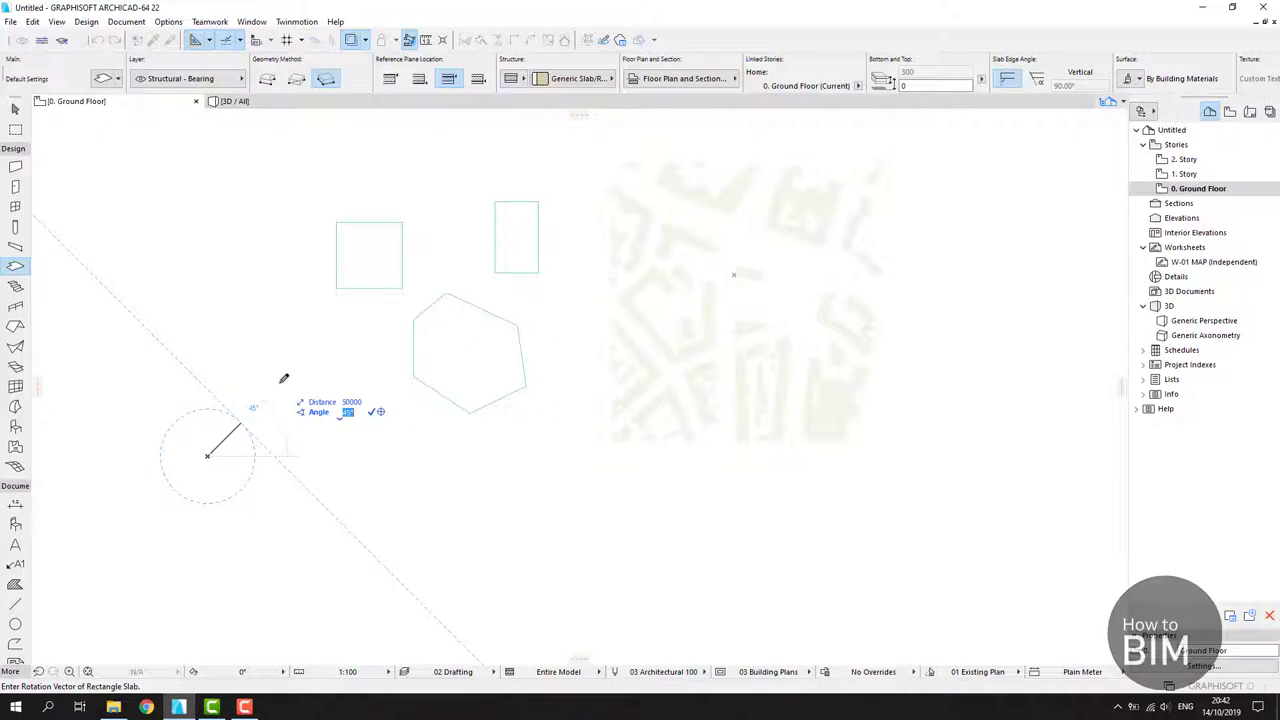
{"action": "type", "text": "30"}
{"action": "key", "text": "Return"}
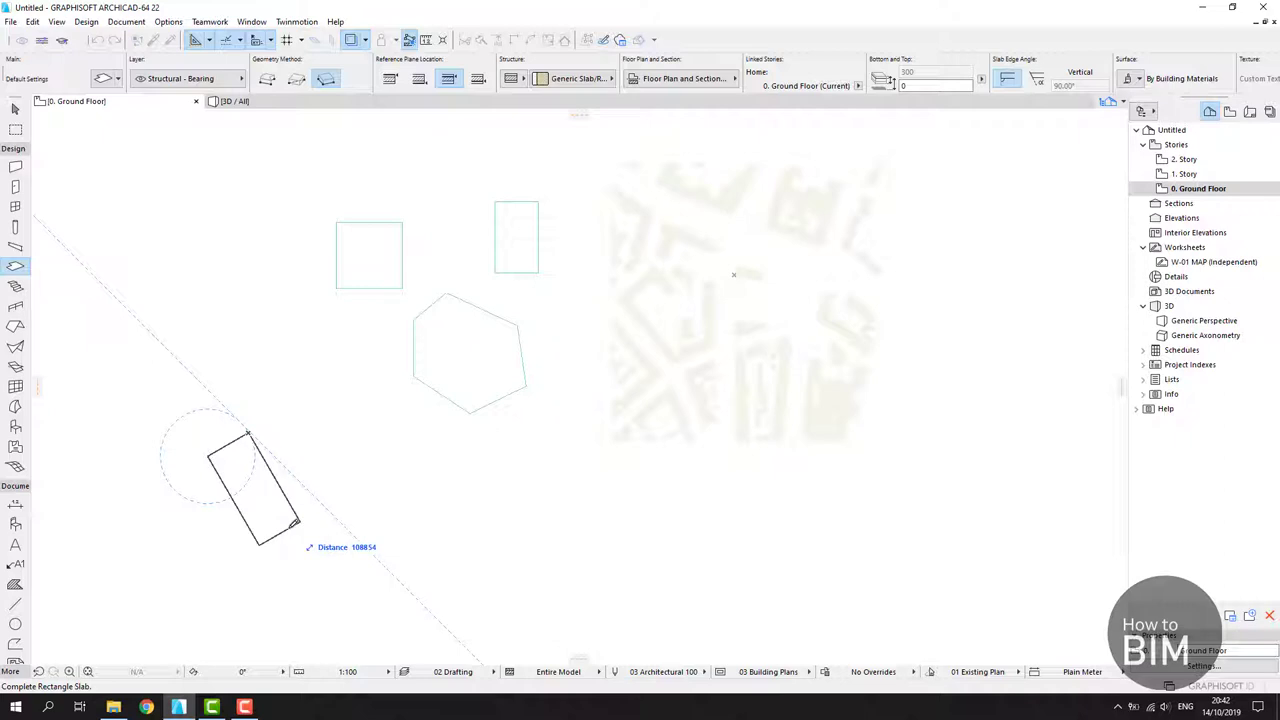
{"action": "left_click", "coordinate": [295, 521]}
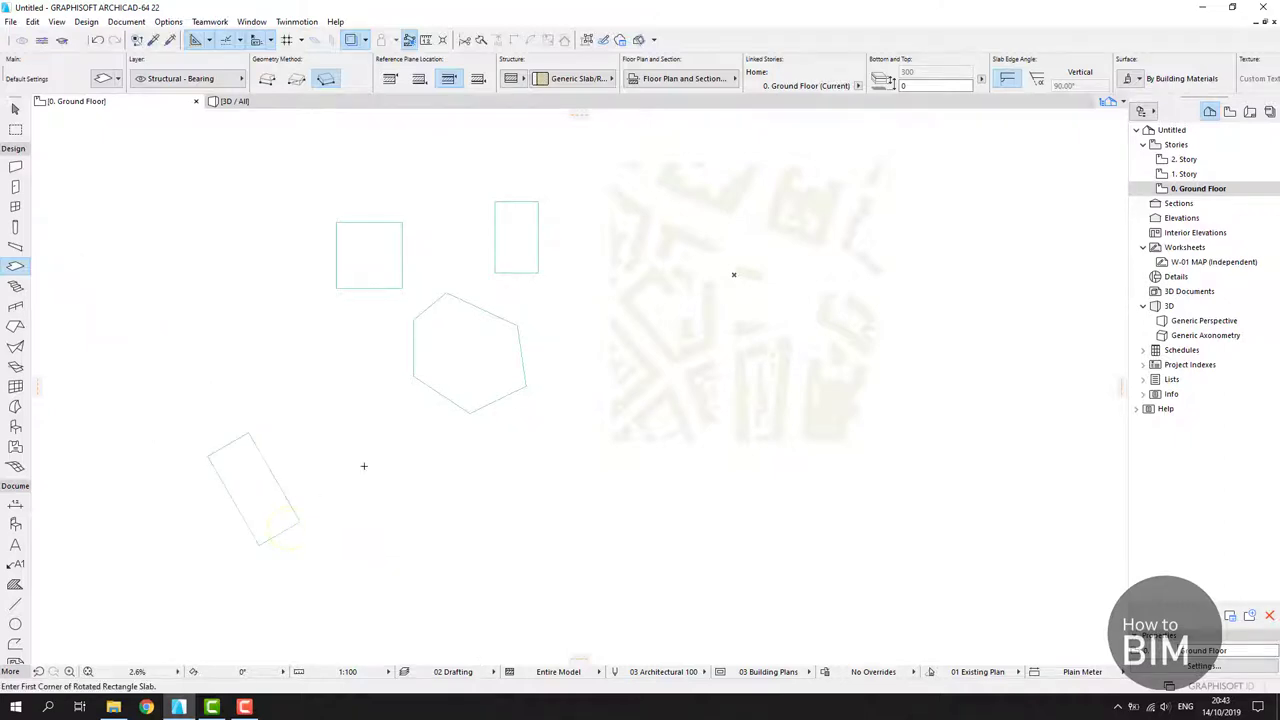
{"action": "key", "text": "Escape"}
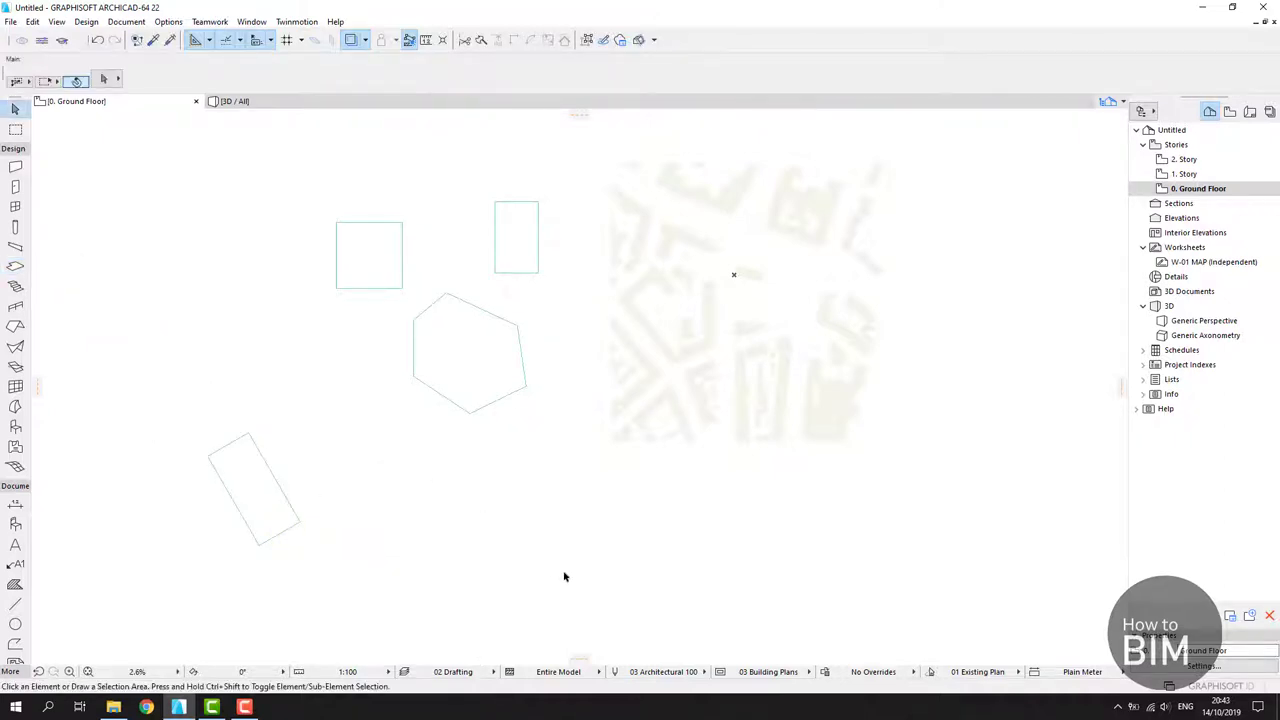
{"action": "mouse_move", "coordinate": [564, 573]}
{"action": "left_mouse_down"}
{"action": "mouse_move", "coordinate": [323, 294]}
{"action": "mouse_move", "coordinate": [209, 191]}
{"action": "left_mouse_up"}
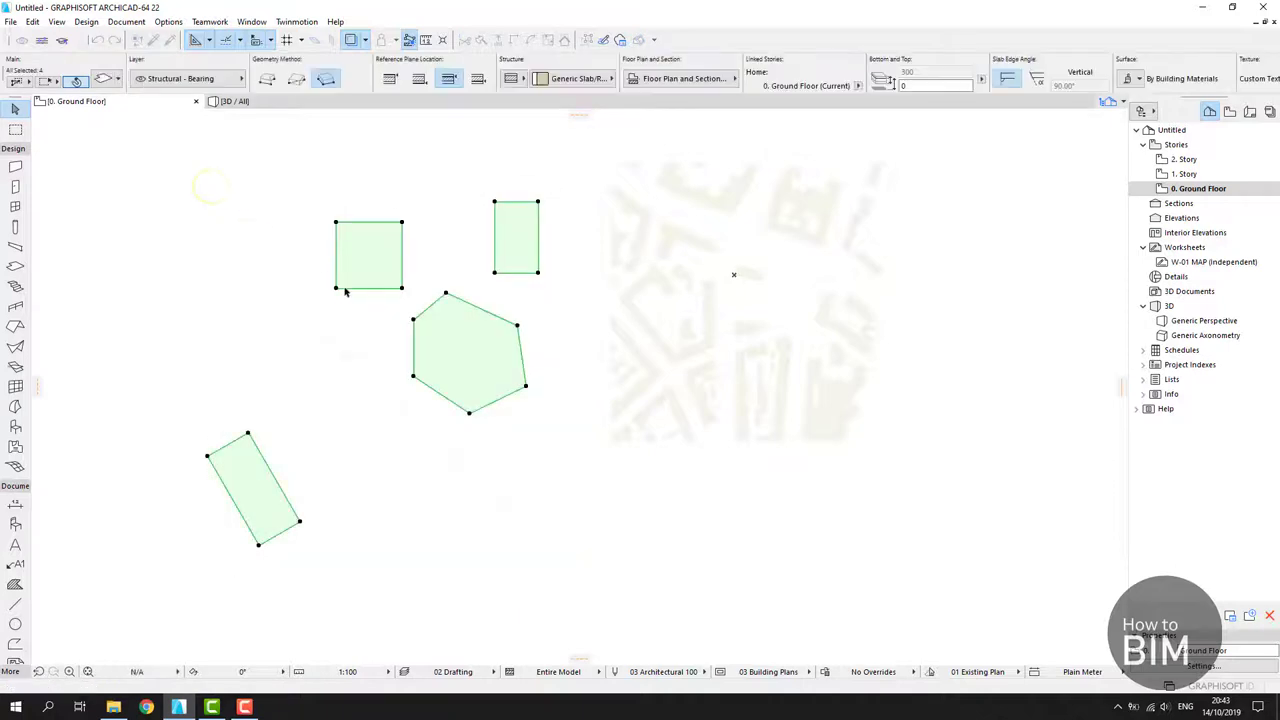
- Delete the four test slabs and confirm in the 3D view that the model is empty
{"action": "key", "text": "Delete"}
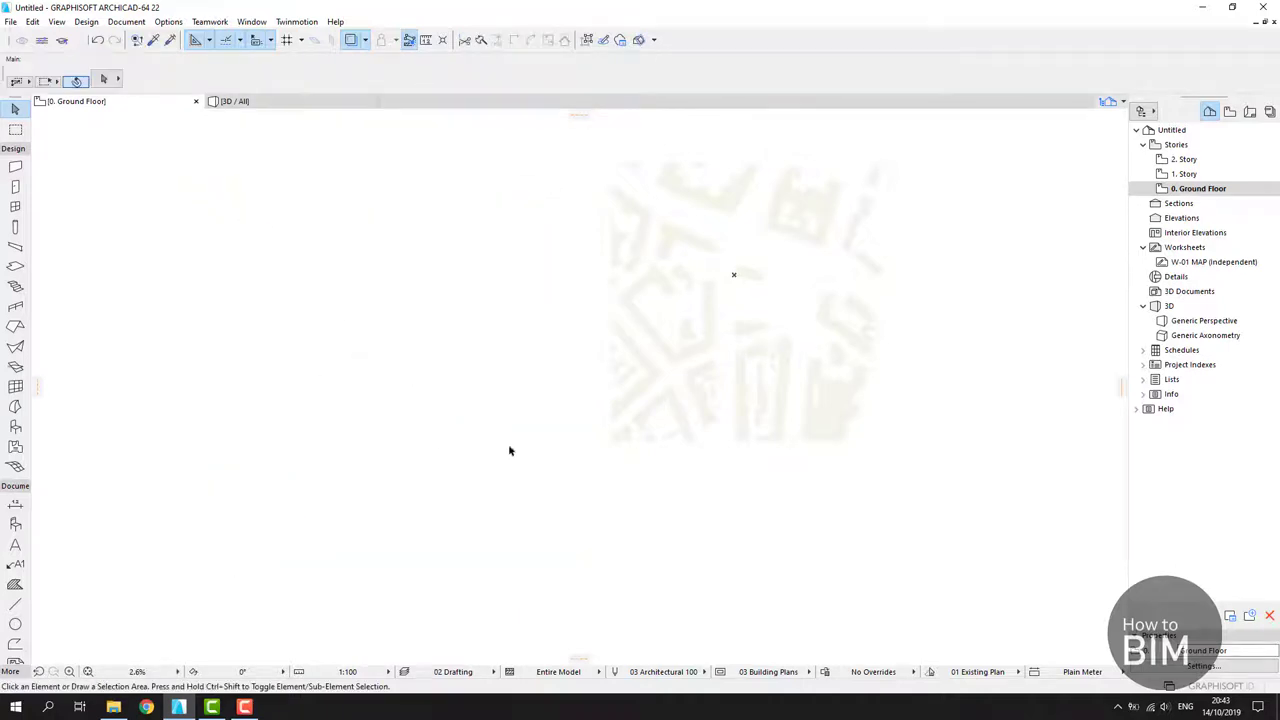
{"action": "middle_click_drag", "start_coordinate": [790, 323], "coordinate": [640, 368]}
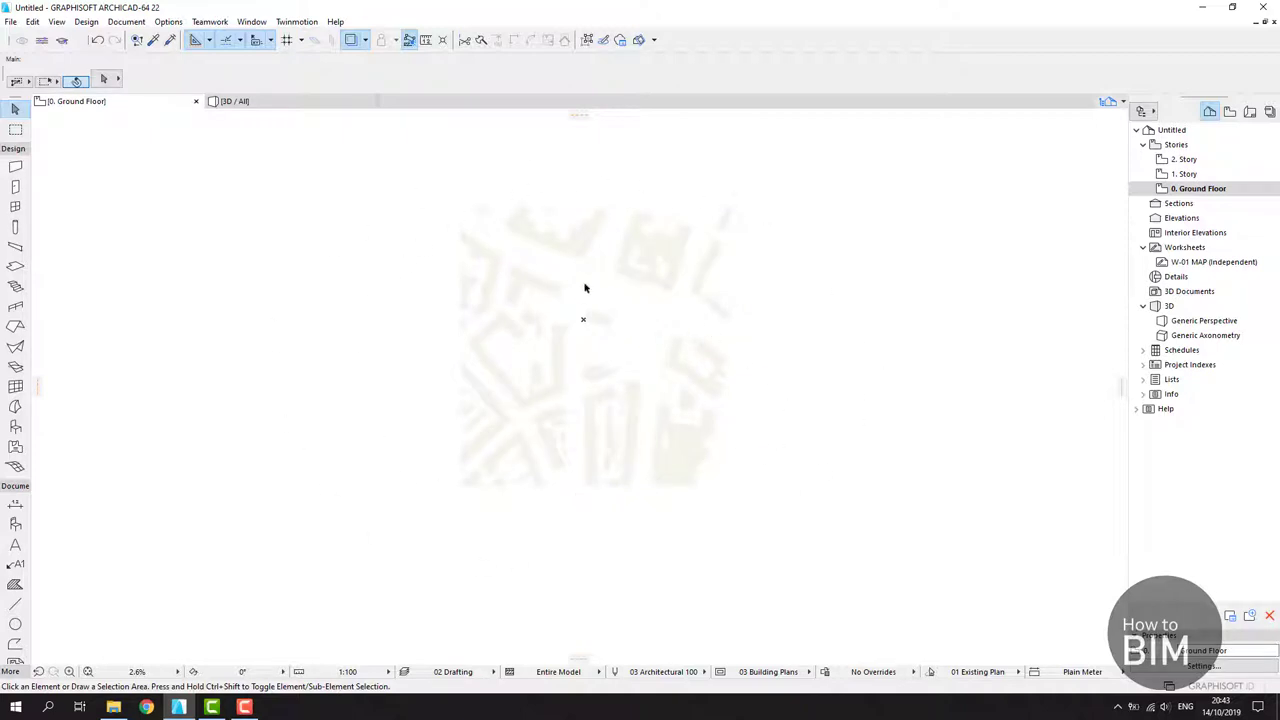
{"action": "scroll", "coordinate": [618, 318], "scroll_direction": "up", "scroll_amount": 5}
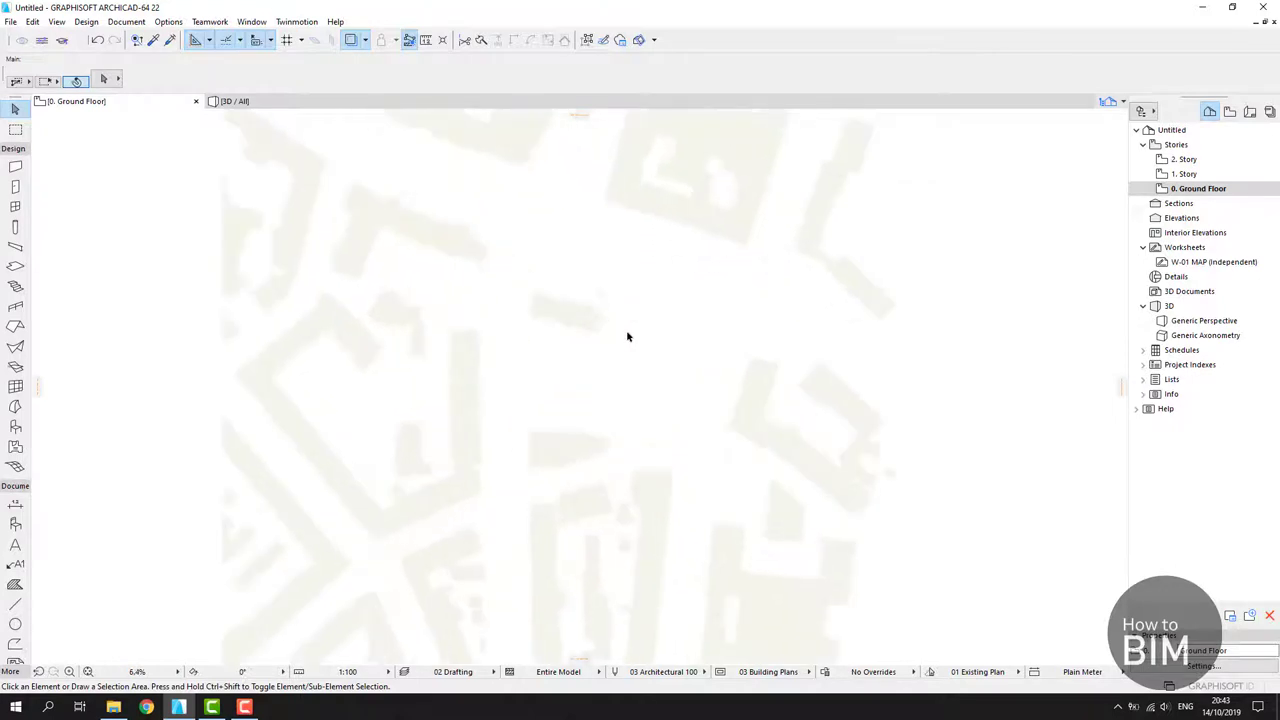
{"action": "left_click", "coordinate": [306, 104]}
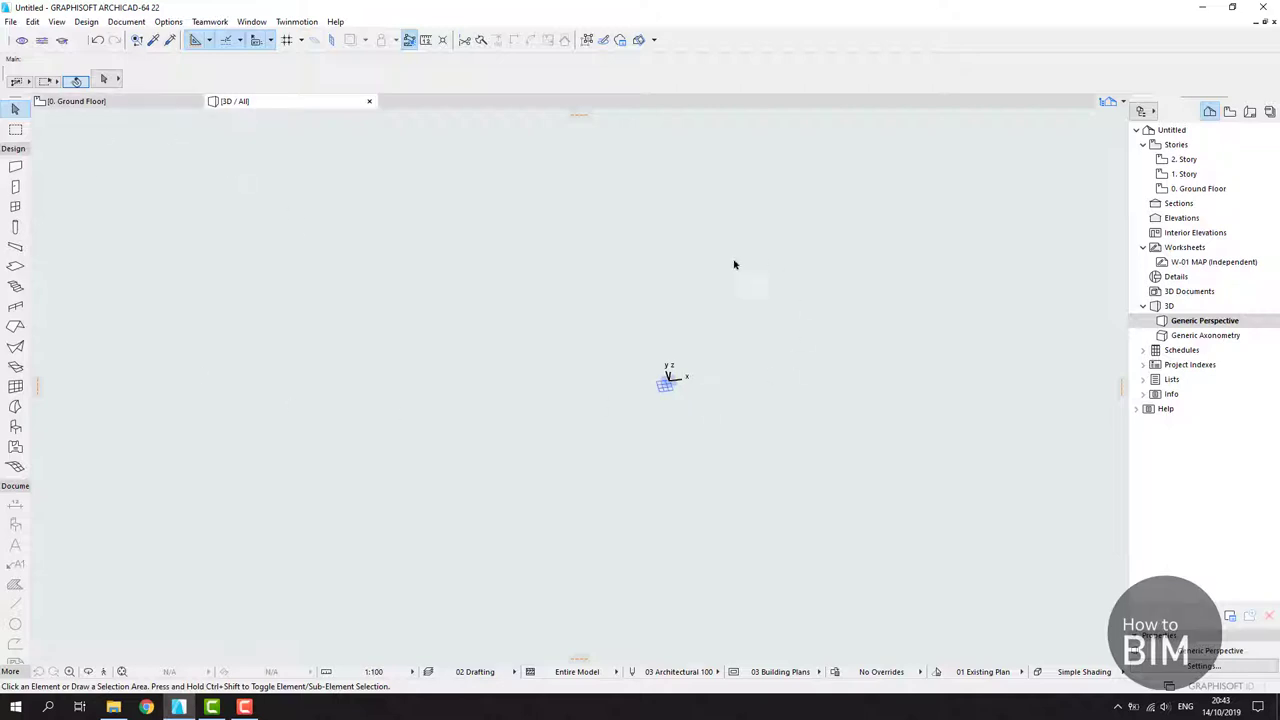
{"action": "left_click", "coordinate": [139, 104]}
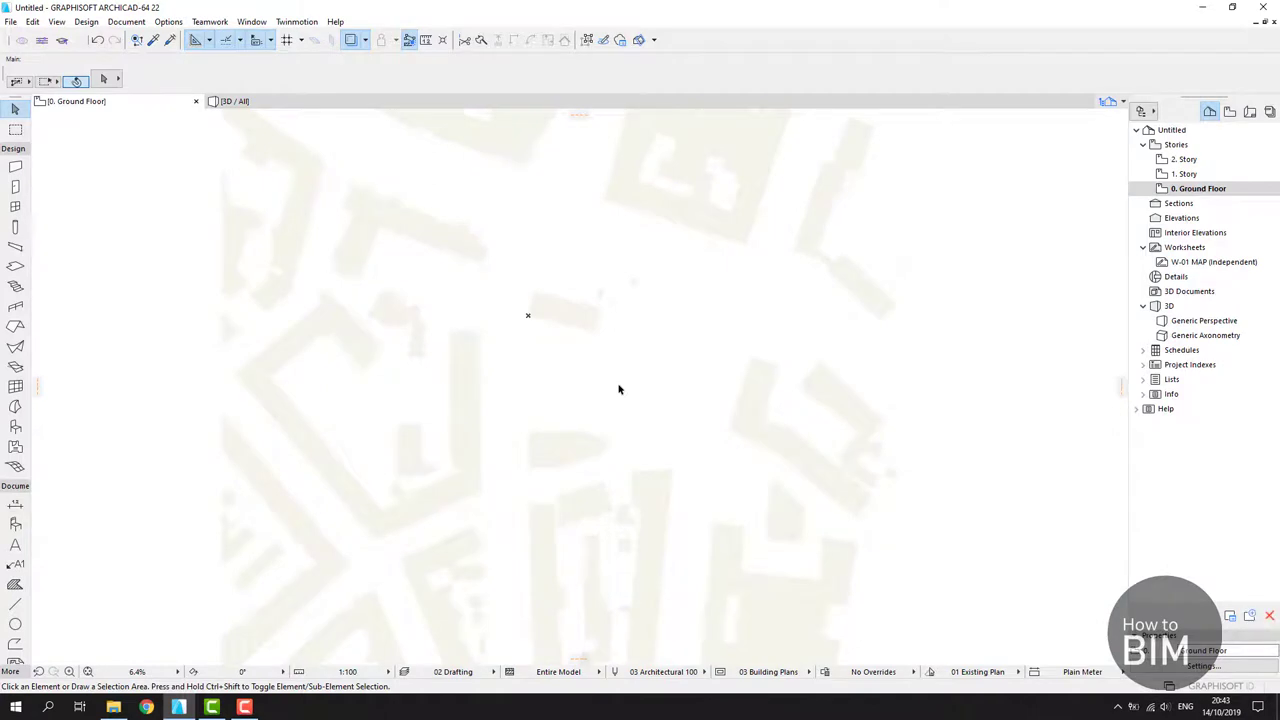
{"action": "scroll", "coordinate": [556, 351], "scroll_direction": "down", "scroll_amount": 3}
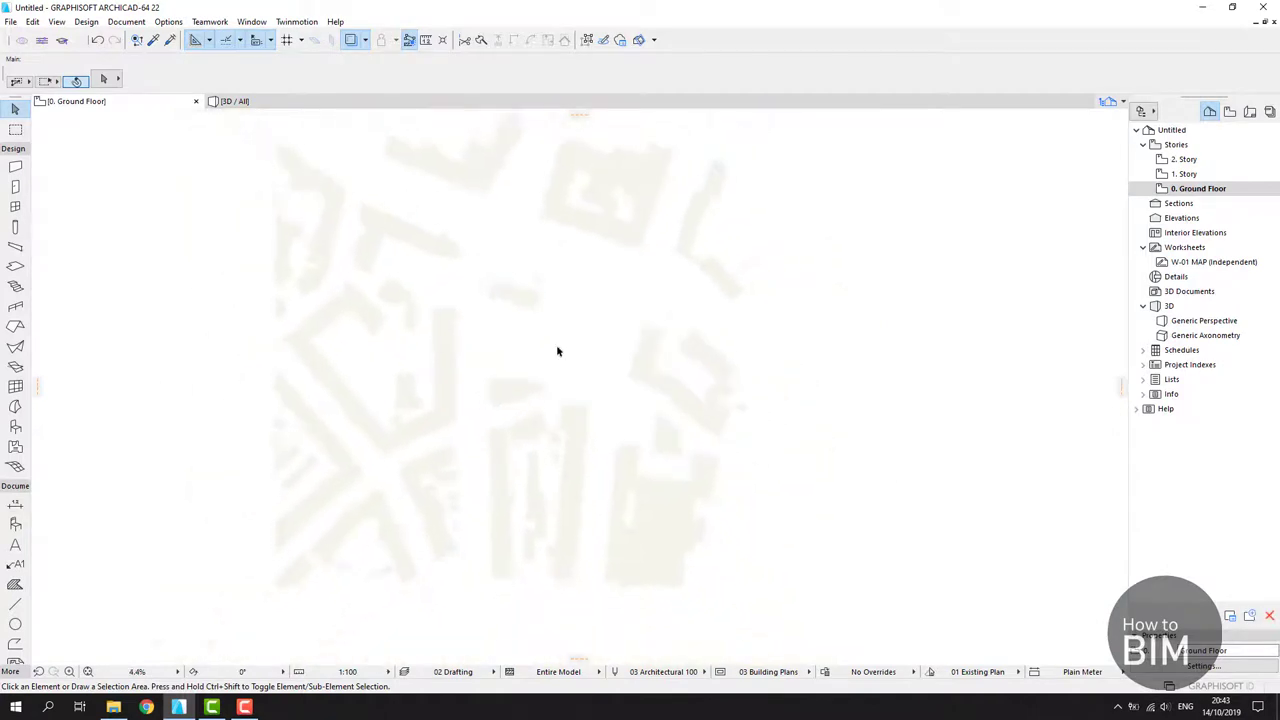
{"action": "middle_click_drag", "start_coordinate": [558, 351], "coordinate": [566, 380]}
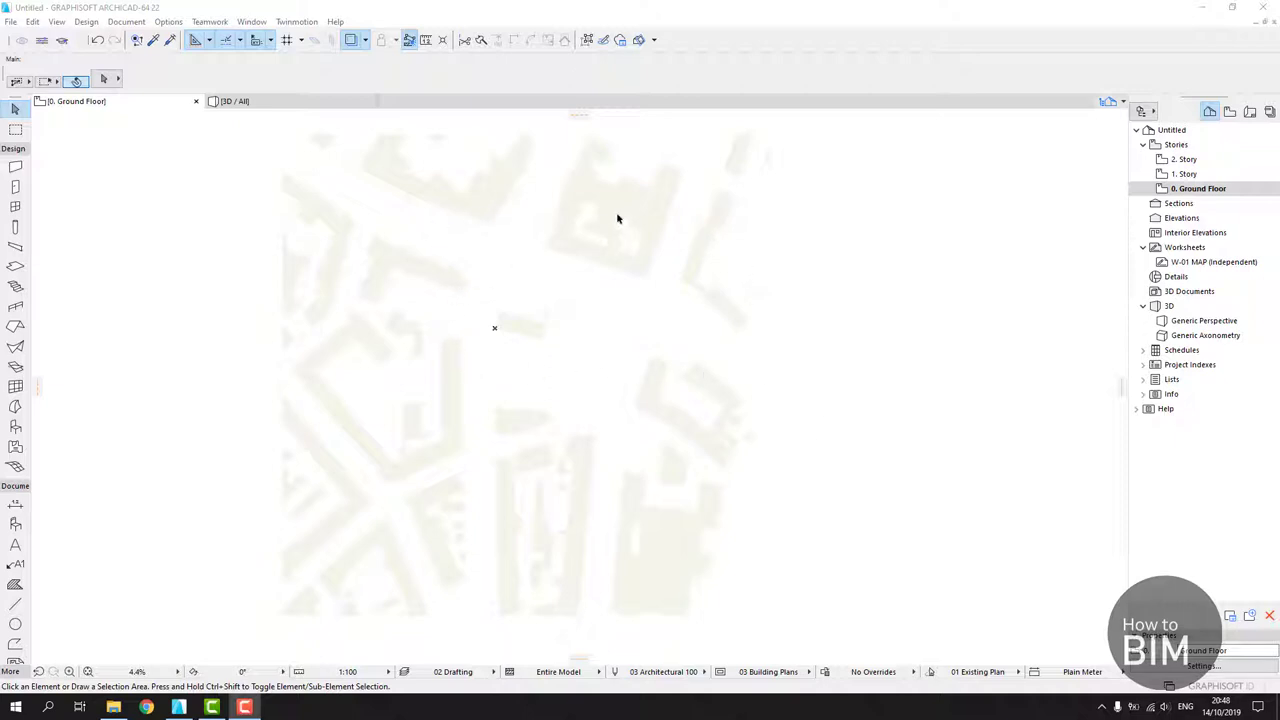
{"action": "scroll", "coordinate": [510, 240], "scroll_direction": "up", "scroll_amount": 5}
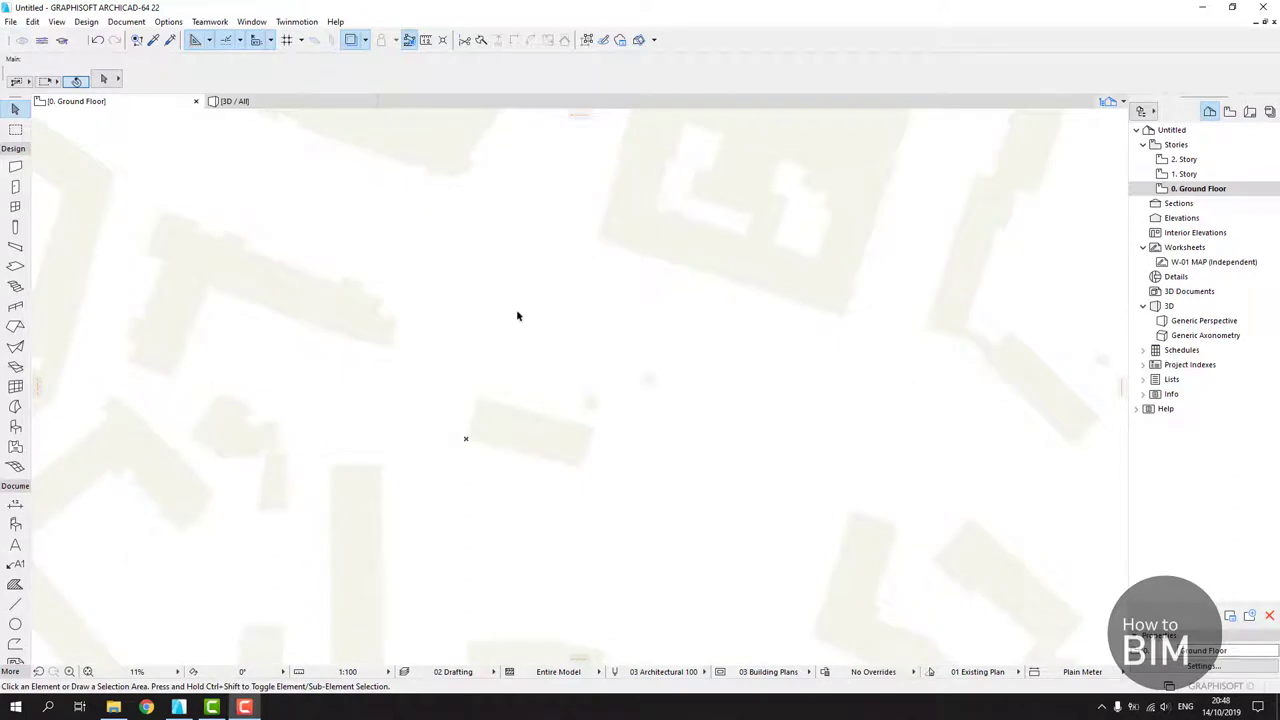
- Trace a rotated rectangular slab over a building footprint, aligned to its edge
{"action": "left_click", "coordinate": [15, 266]}
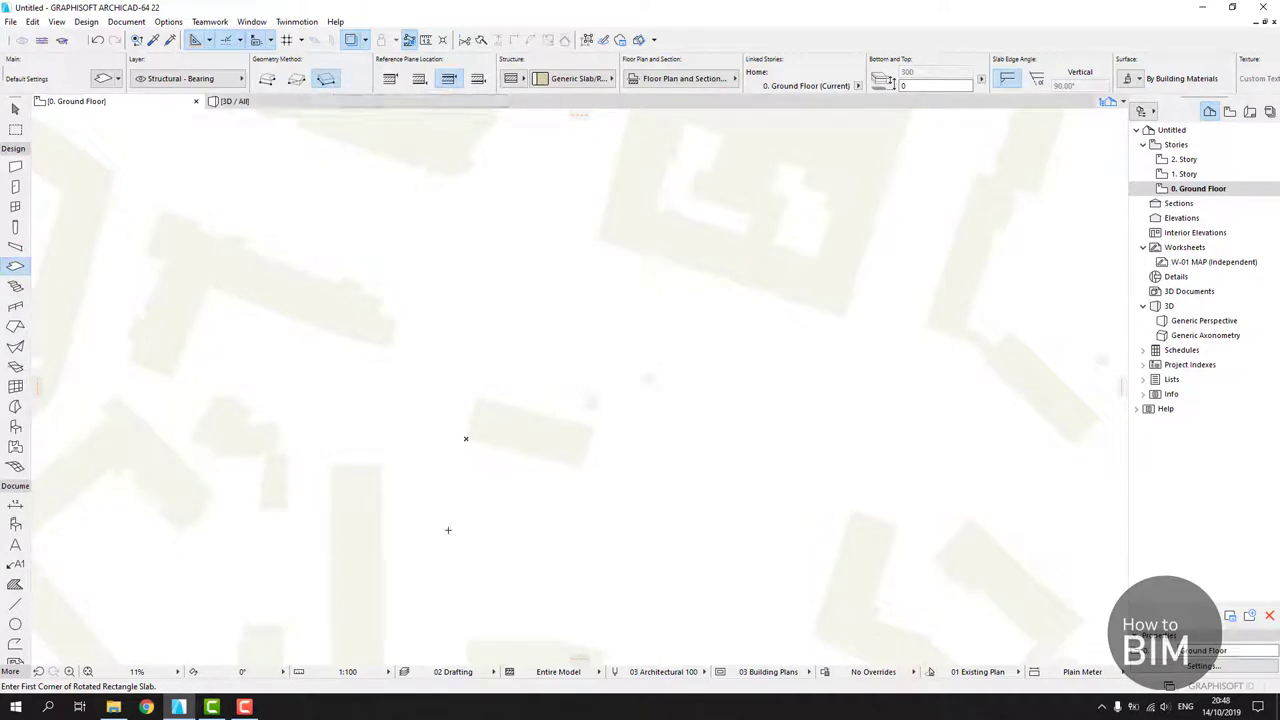
{"action": "scroll", "coordinate": [504, 464], "scroll_direction": "up", "scroll_amount": 4}
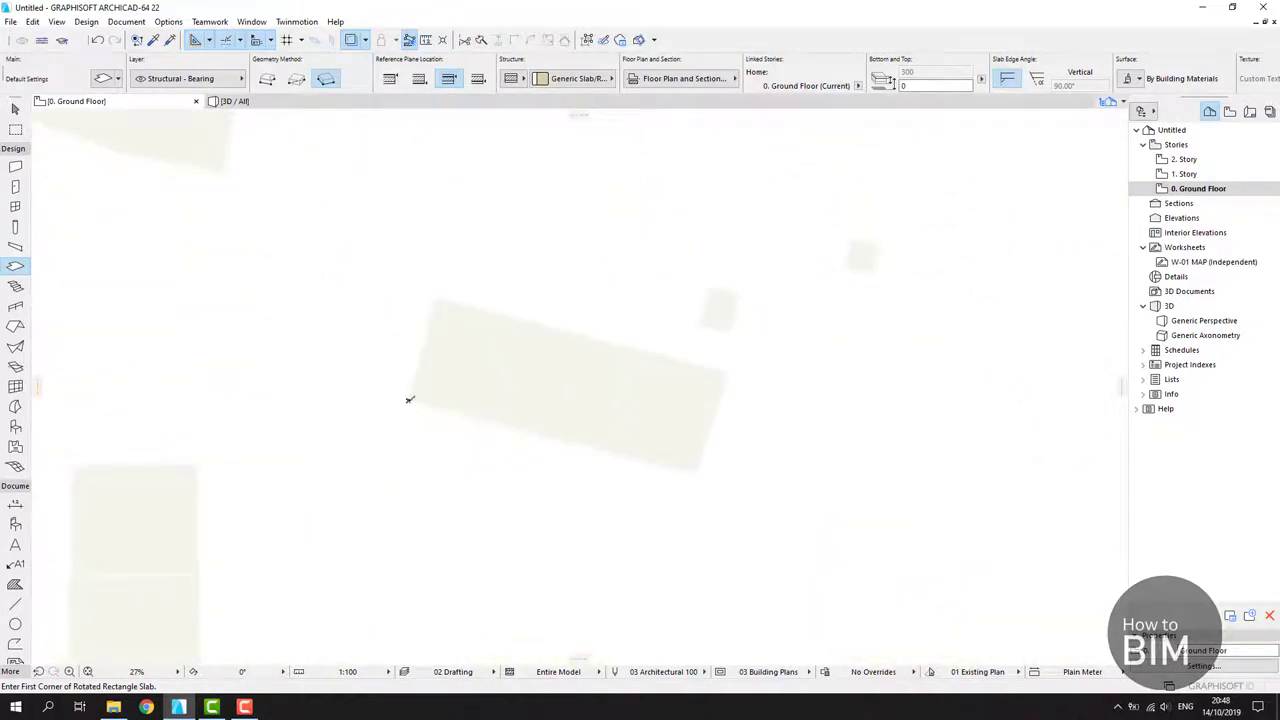
{"action": "left_click", "coordinate": [409, 400]}
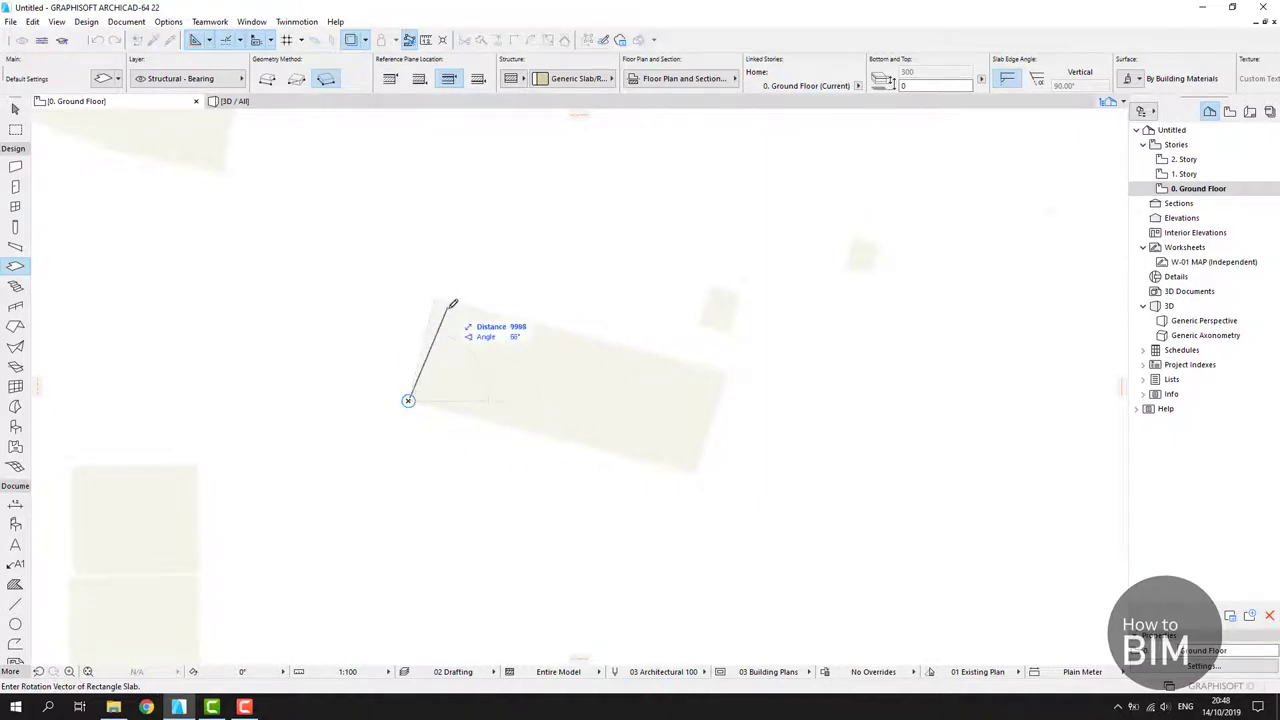
{"action": "scroll", "coordinate": [452, 304], "scroll_direction": "up", "scroll_amount": 3}
{"action": "left_click", "coordinate": [419, 287]}
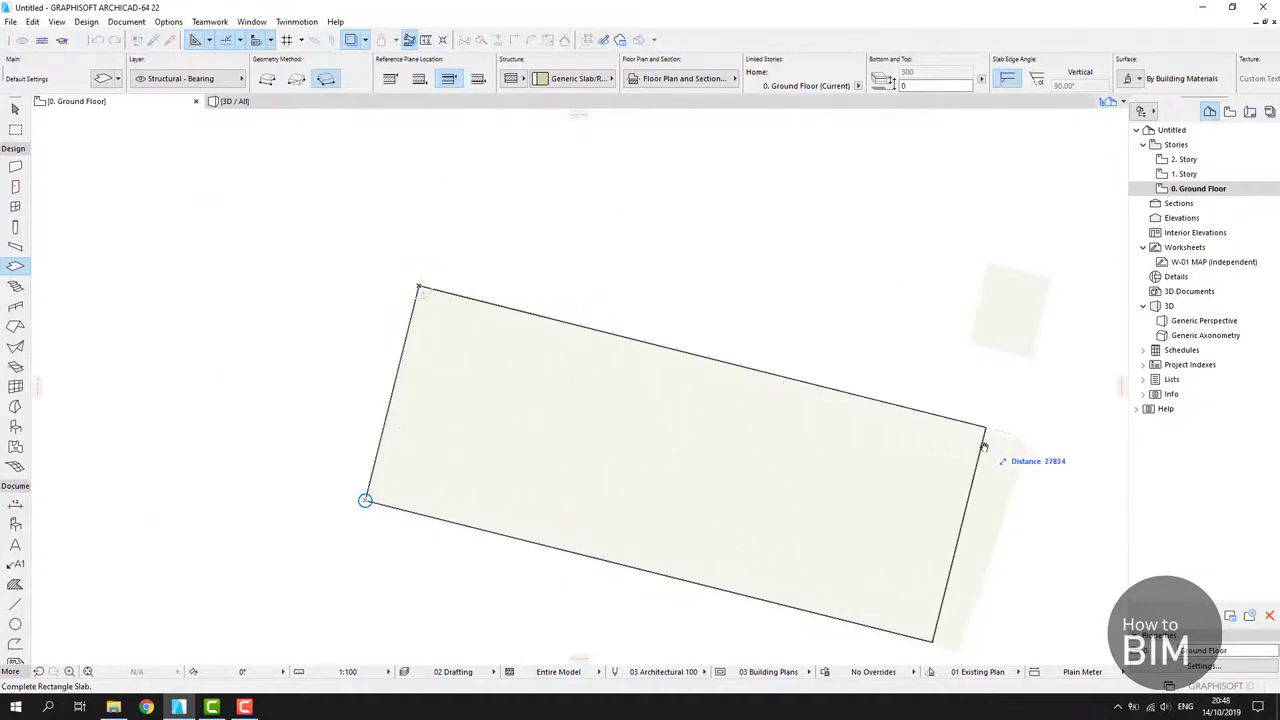
{"action": "middle_click_drag", "start_coordinate": [983, 451], "coordinate": [760, 355]}
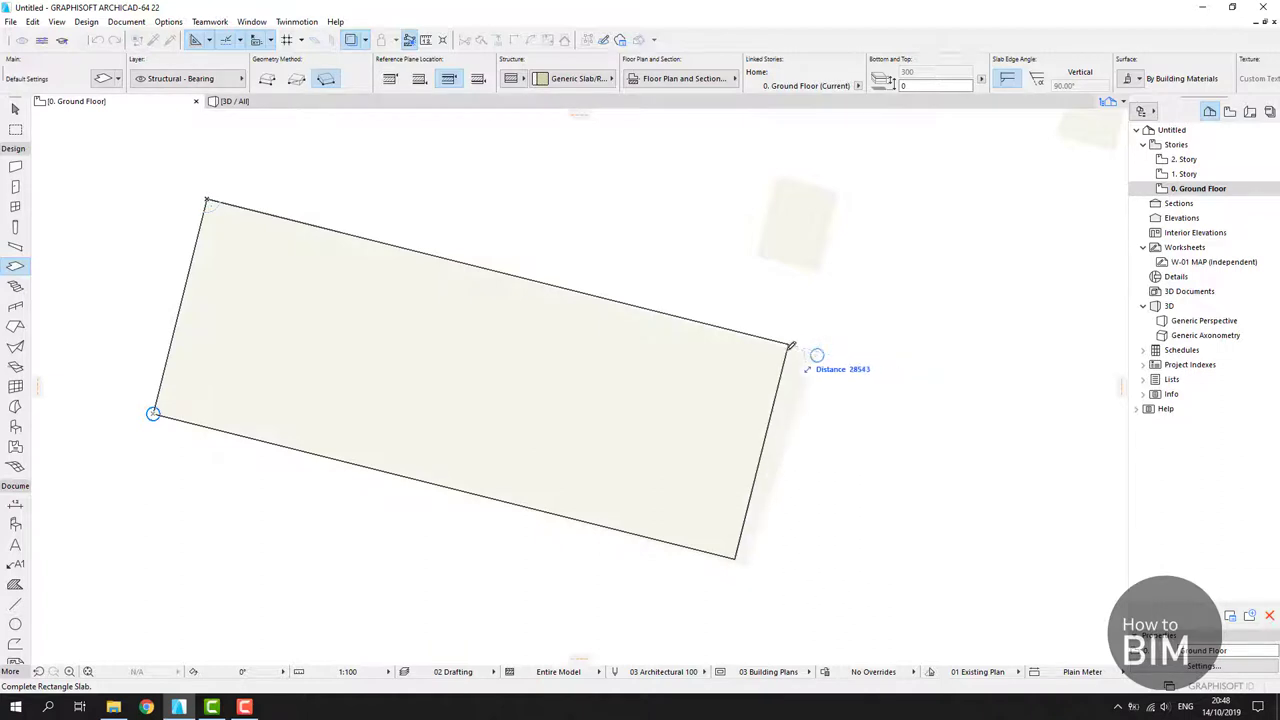
{"action": "left_click", "coordinate": [821, 352]}
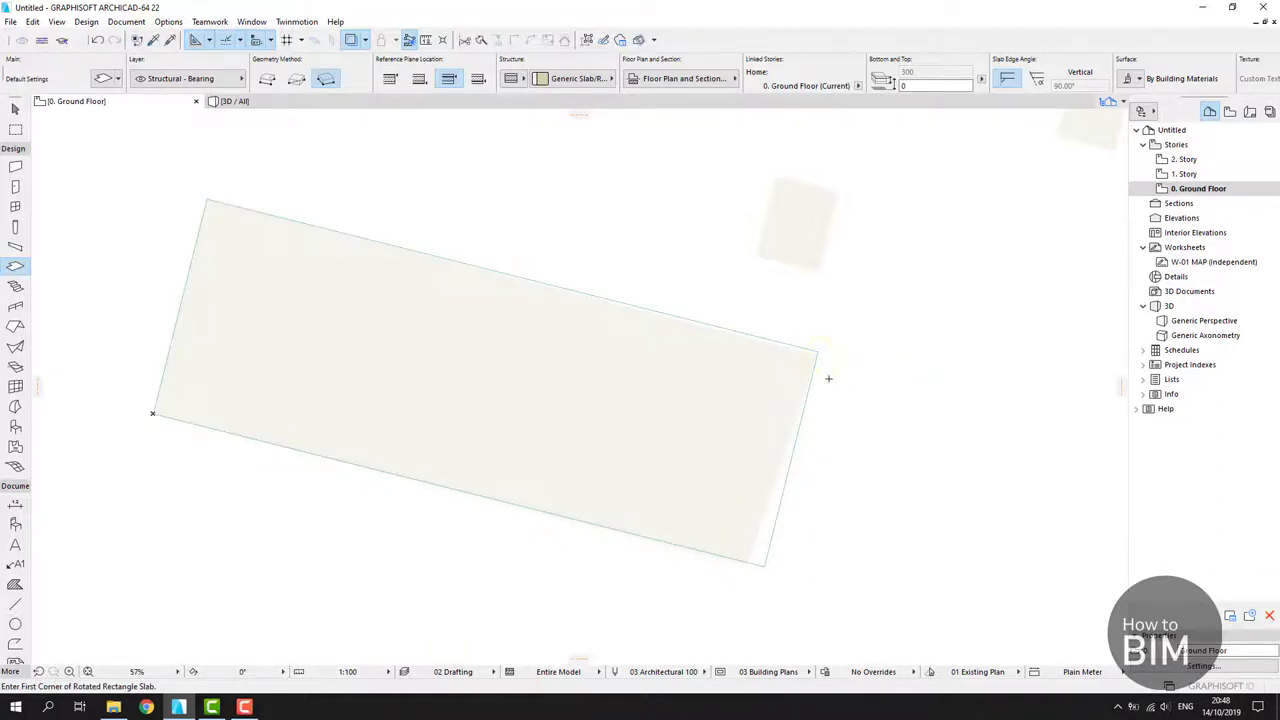
- Zoom and pan to view the whole new slab, then leave the Slab tool
{"action": "scroll", "coordinate": [670, 335], "scroll_direction": "down", "scroll_amount": 5}
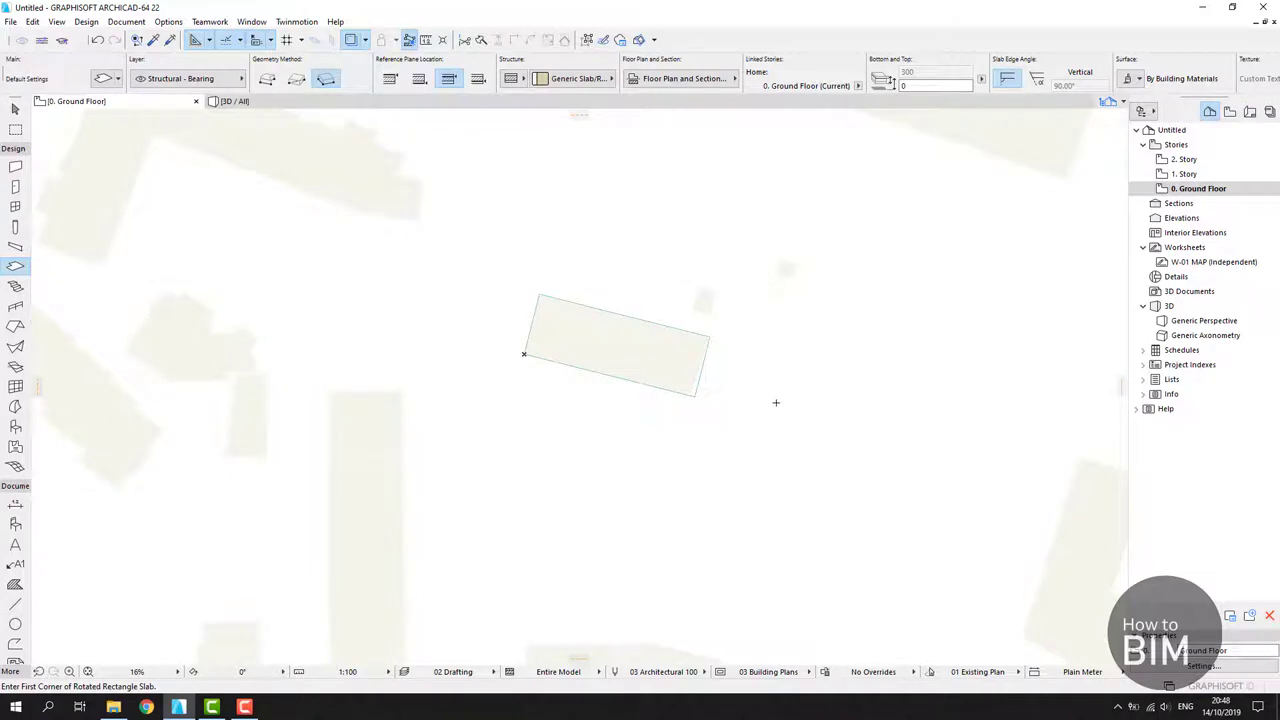
{"action": "scroll", "coordinate": [660, 402], "scroll_direction": "up", "scroll_amount": 5}
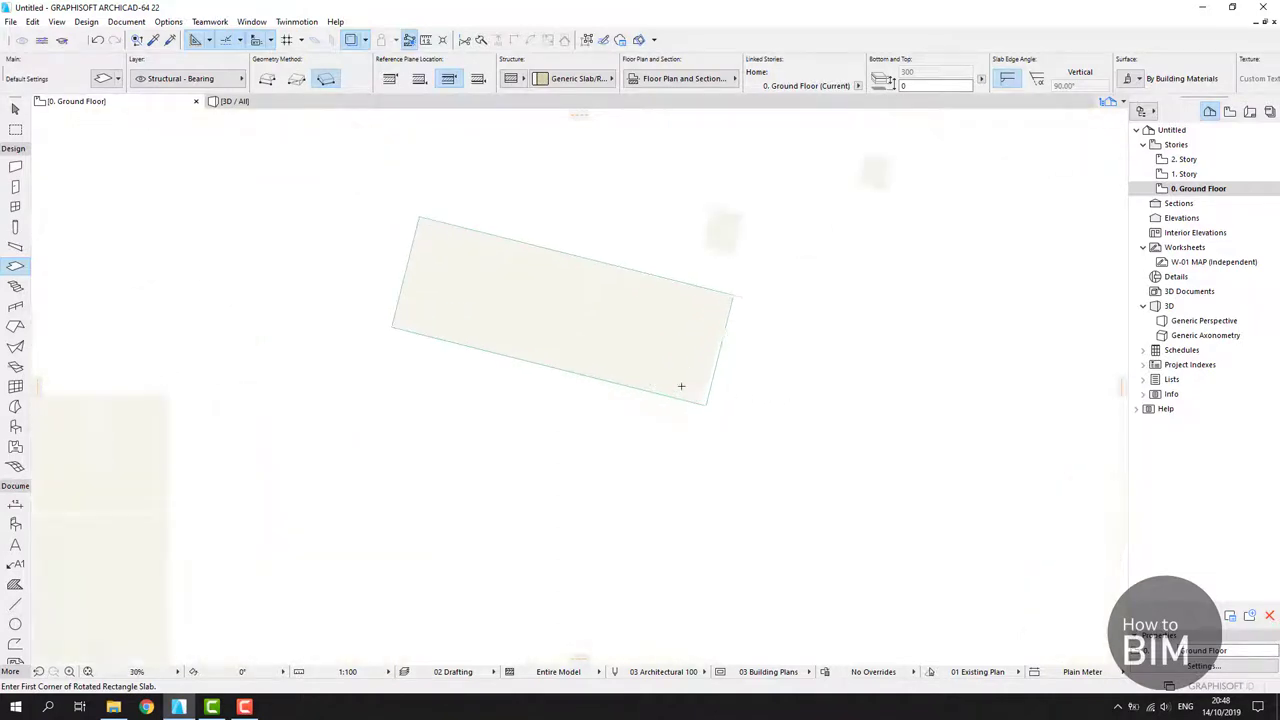
{"action": "middle_click_drag", "start_coordinate": [723, 440], "coordinate": [809, 531]}
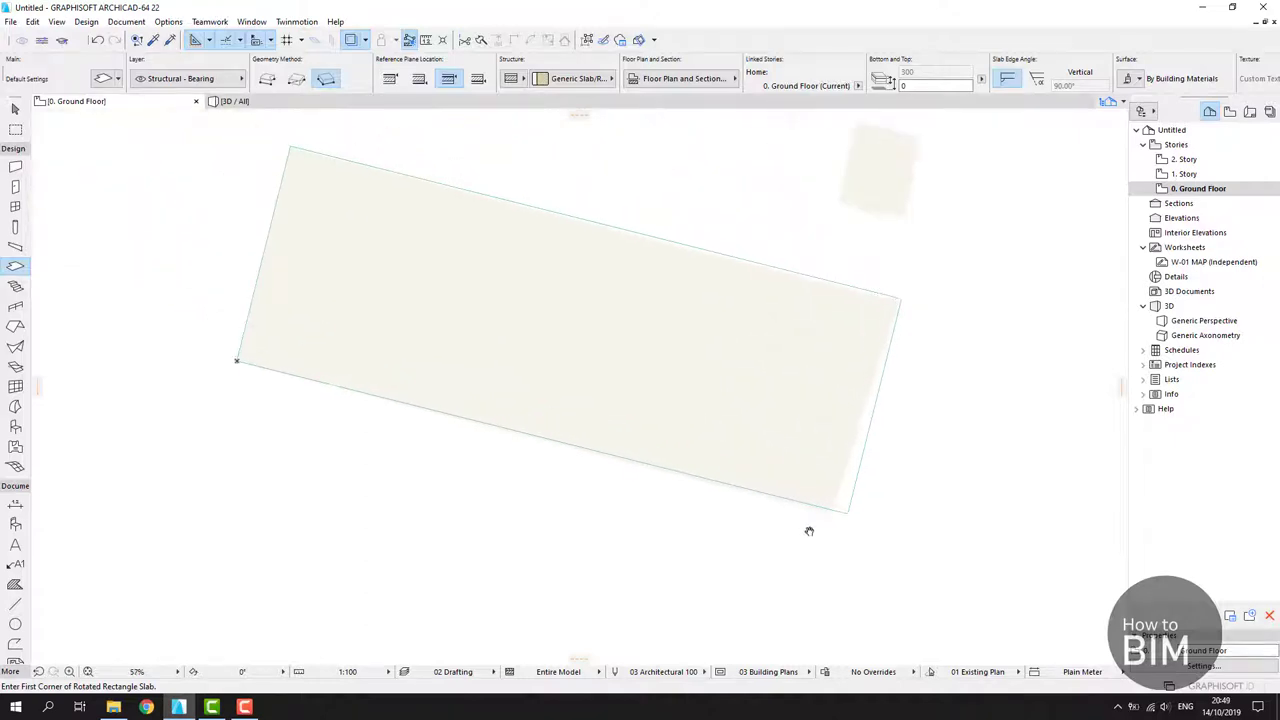
{"action": "scroll", "coordinate": [817, 513], "scroll_direction": "up", "scroll_amount": 5}
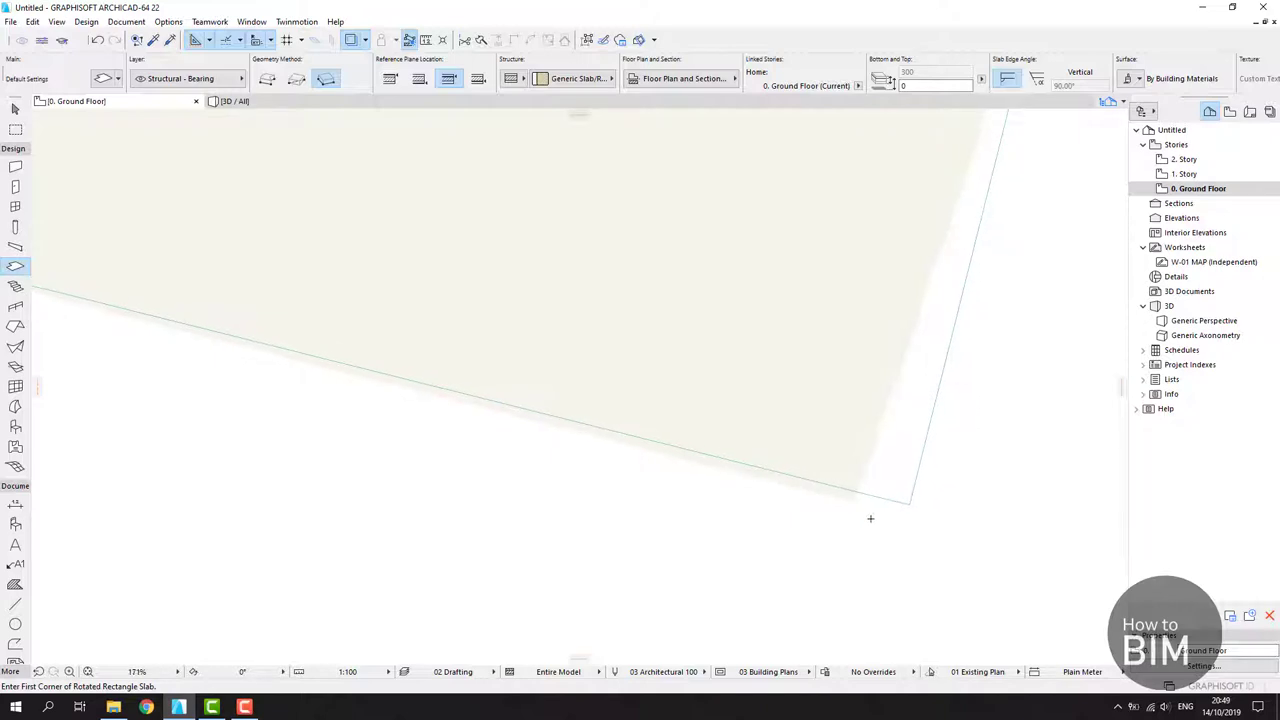
{"action": "scroll", "coordinate": [870, 517], "scroll_direction": "down", "scroll_amount": 5}
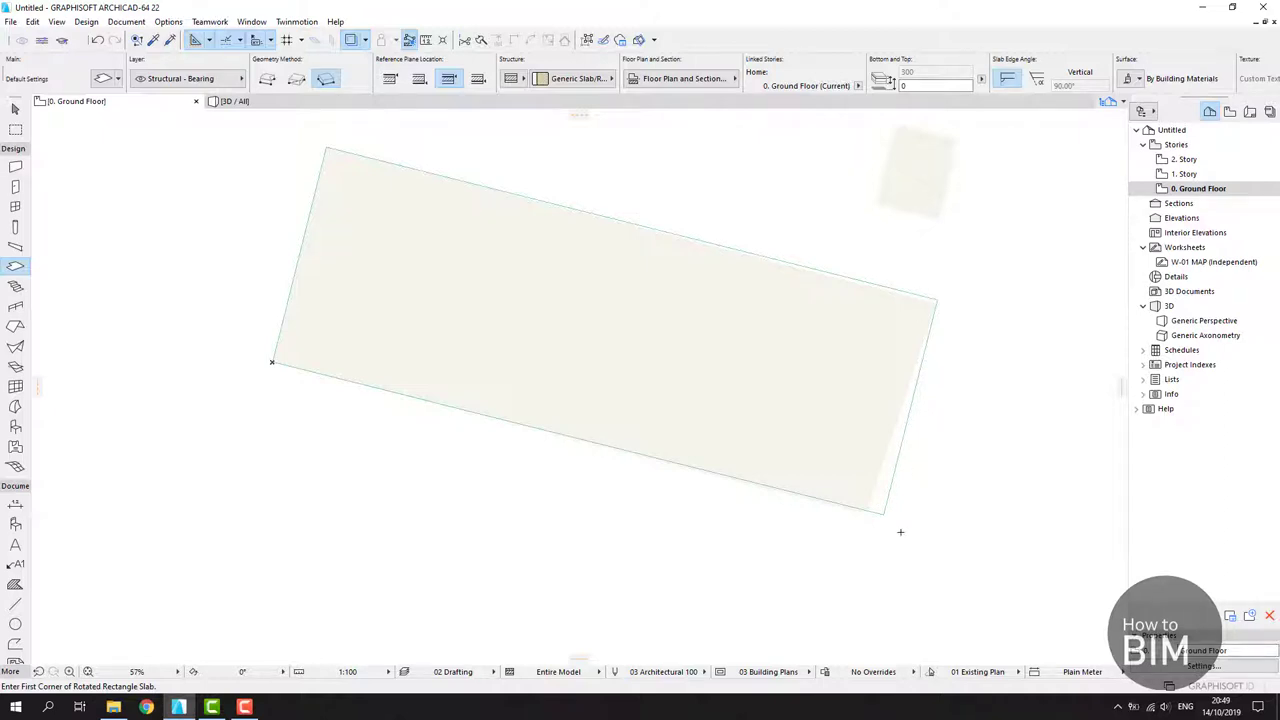
{"action": "scroll", "coordinate": [900, 532], "scroll_direction": "up", "scroll_amount": 3}
{"action": "key", "text": "Escape"}
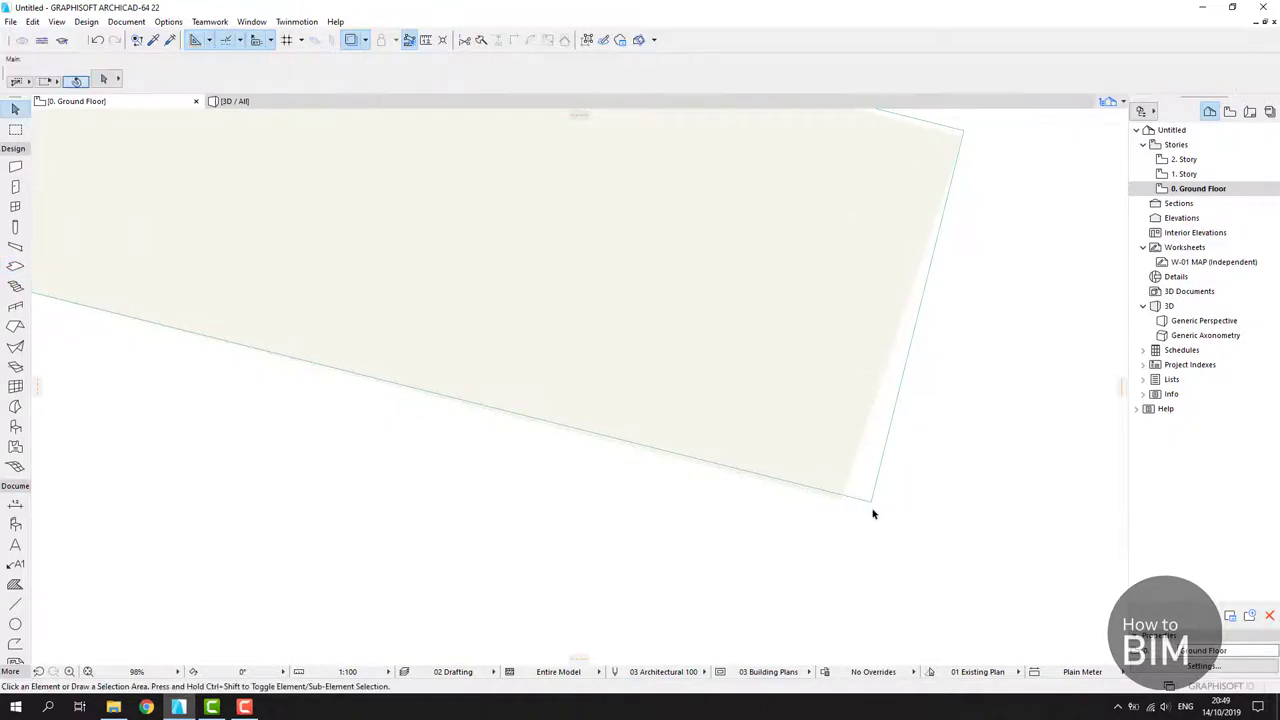
- Select the slab and move its first corner node onto the building's corner
{"action": "left_click", "coordinate": [872, 503]}
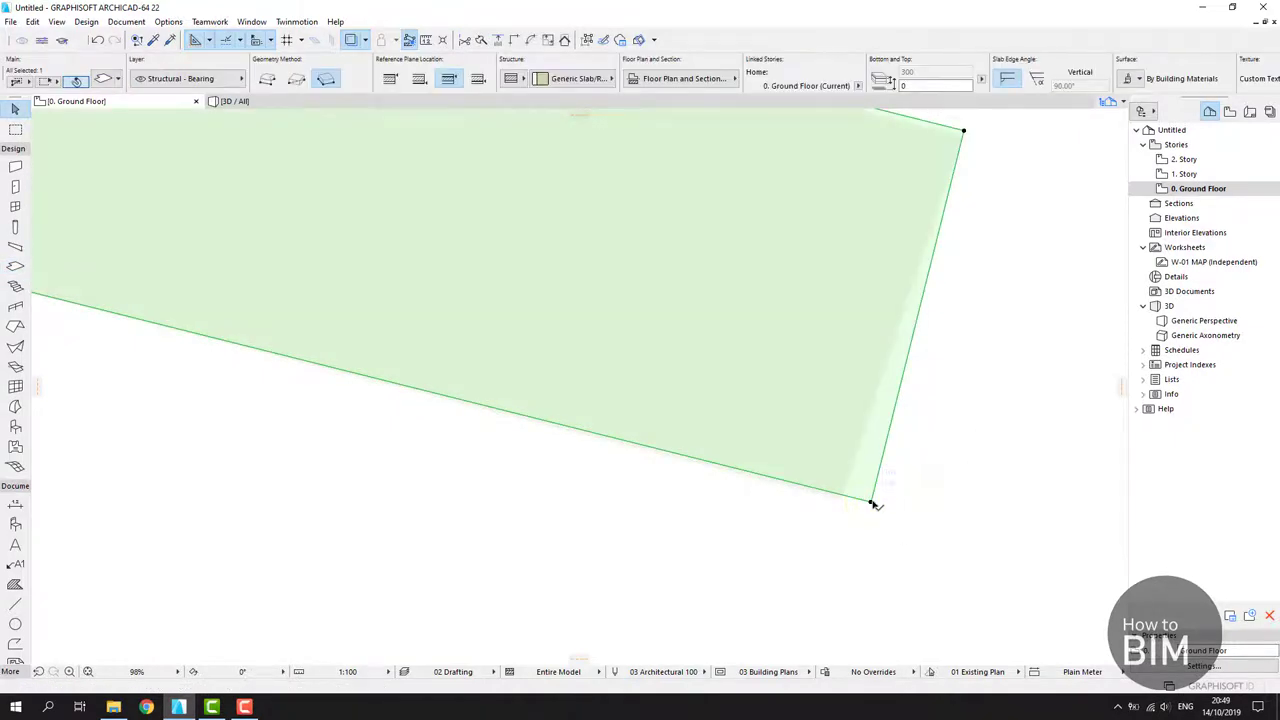
{"action": "key", "text": "ctrl+m"}
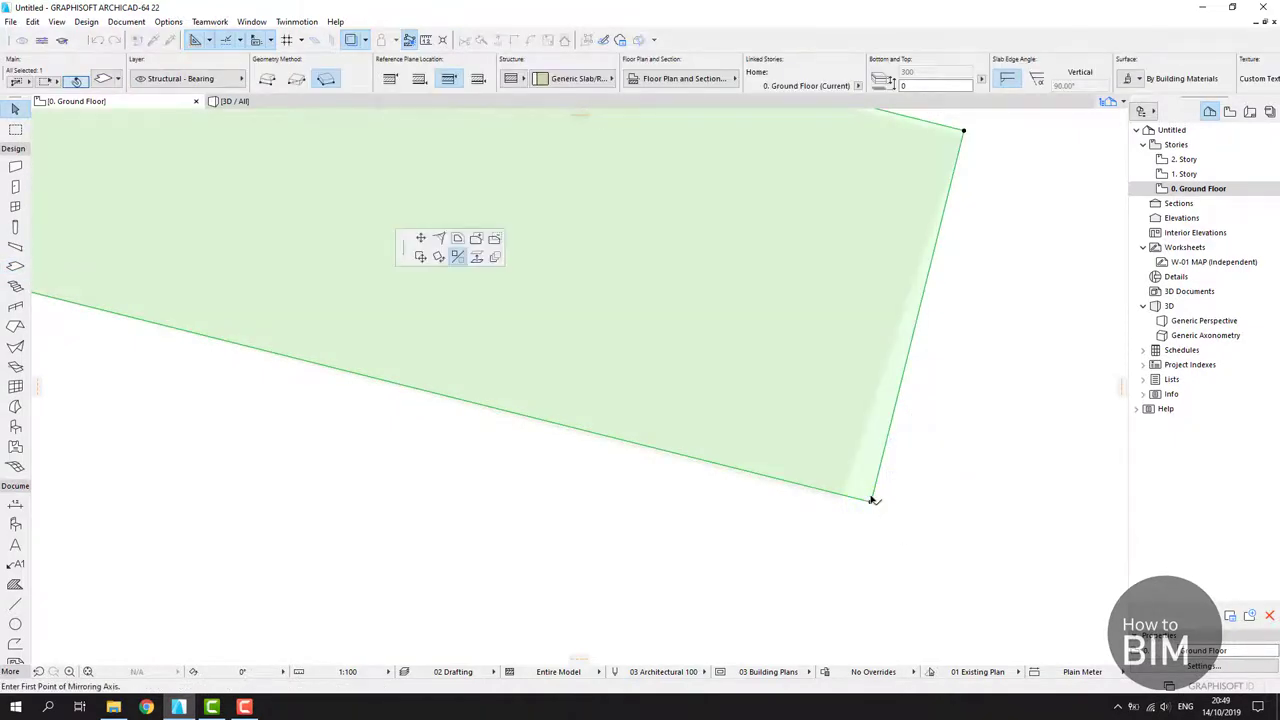
{"action": "left_click", "coordinate": [420, 240]}
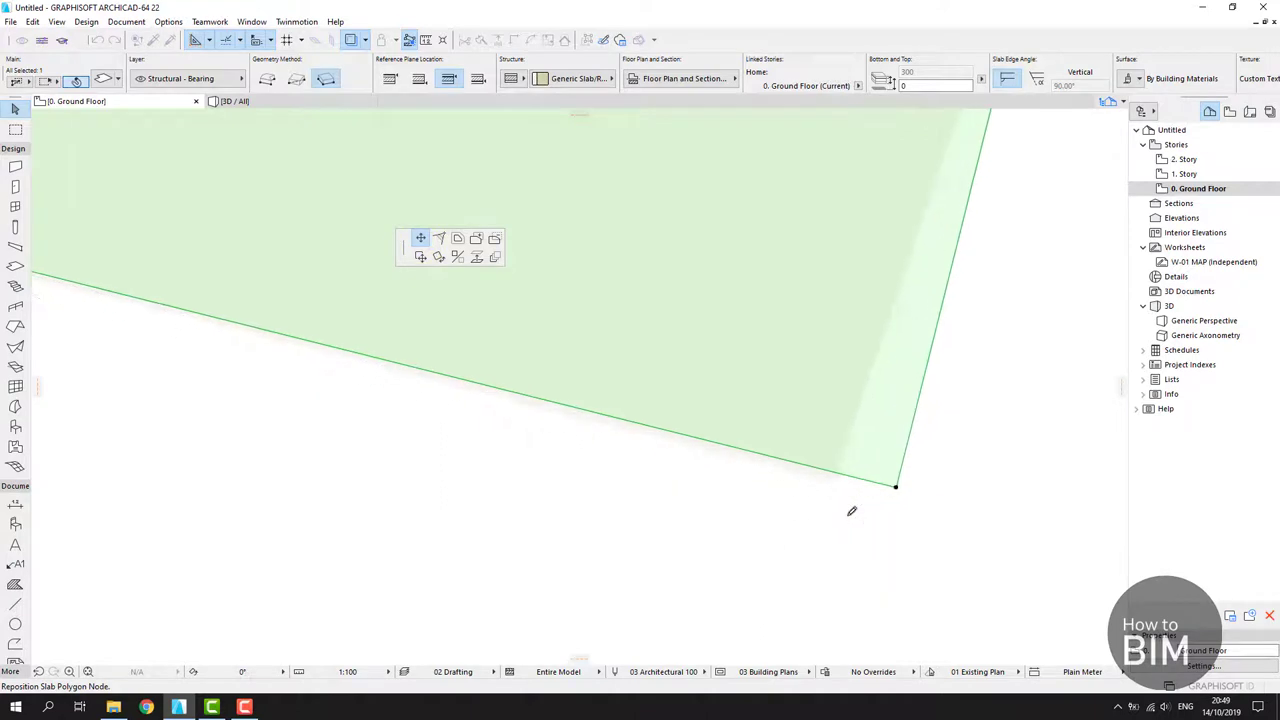
{"action": "left_click", "coordinate": [832, 483]}
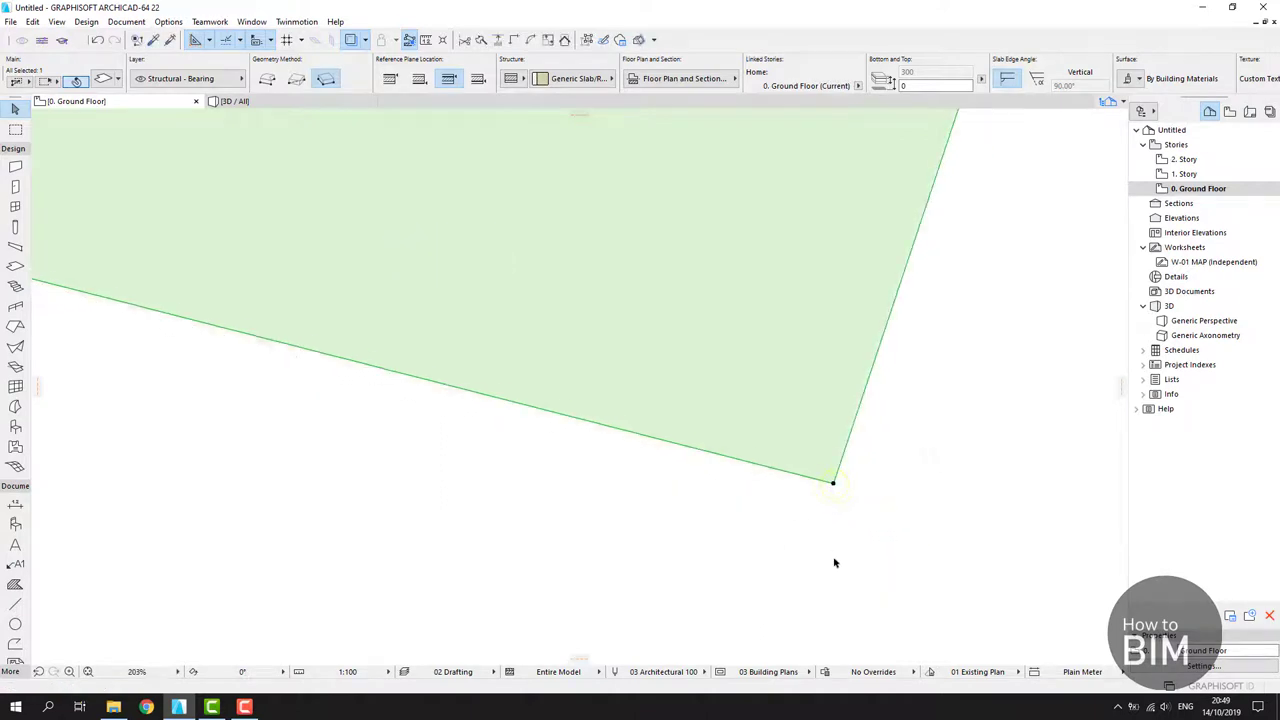
{"action": "scroll", "coordinate": [834, 563], "scroll_direction": "down", "scroll_amount": 5}
{"action": "scroll", "coordinate": [902, 330], "scroll_direction": "up", "scroll_amount": 6}
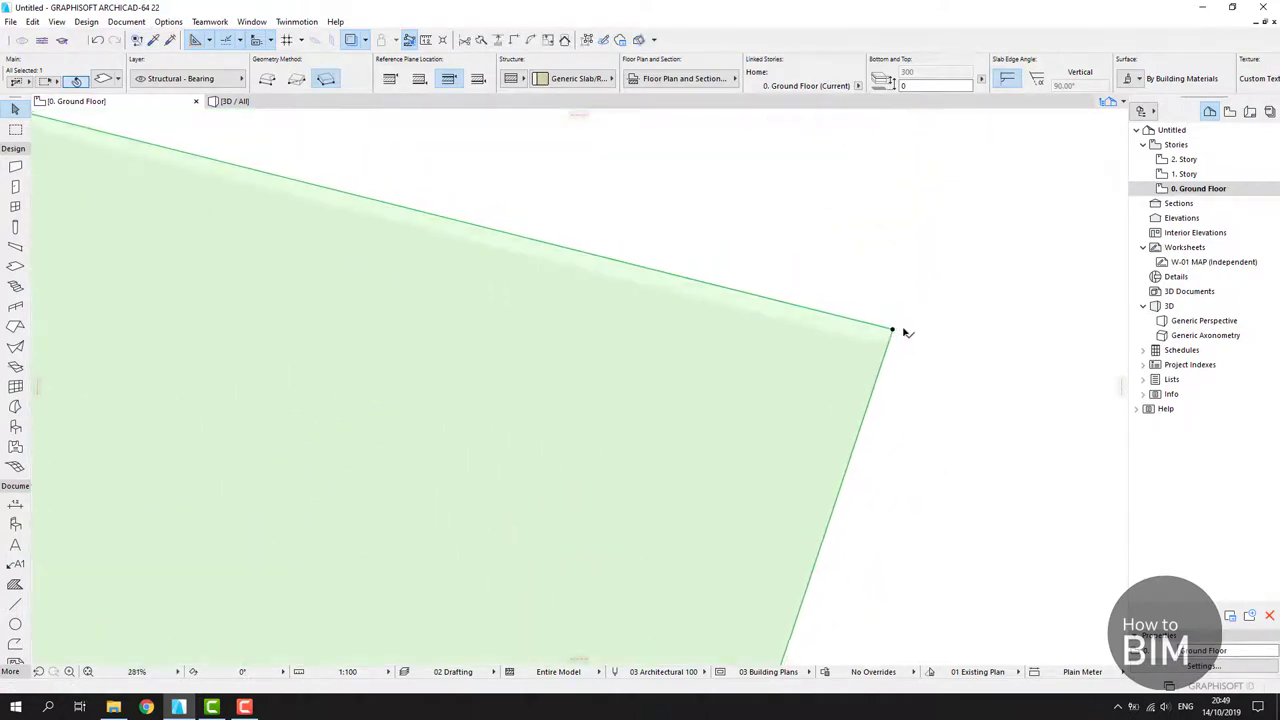
- Reposition the slab's right corner onto the footprint corner and deselect the slab
{"action": "left_click", "coordinate": [893, 330]}
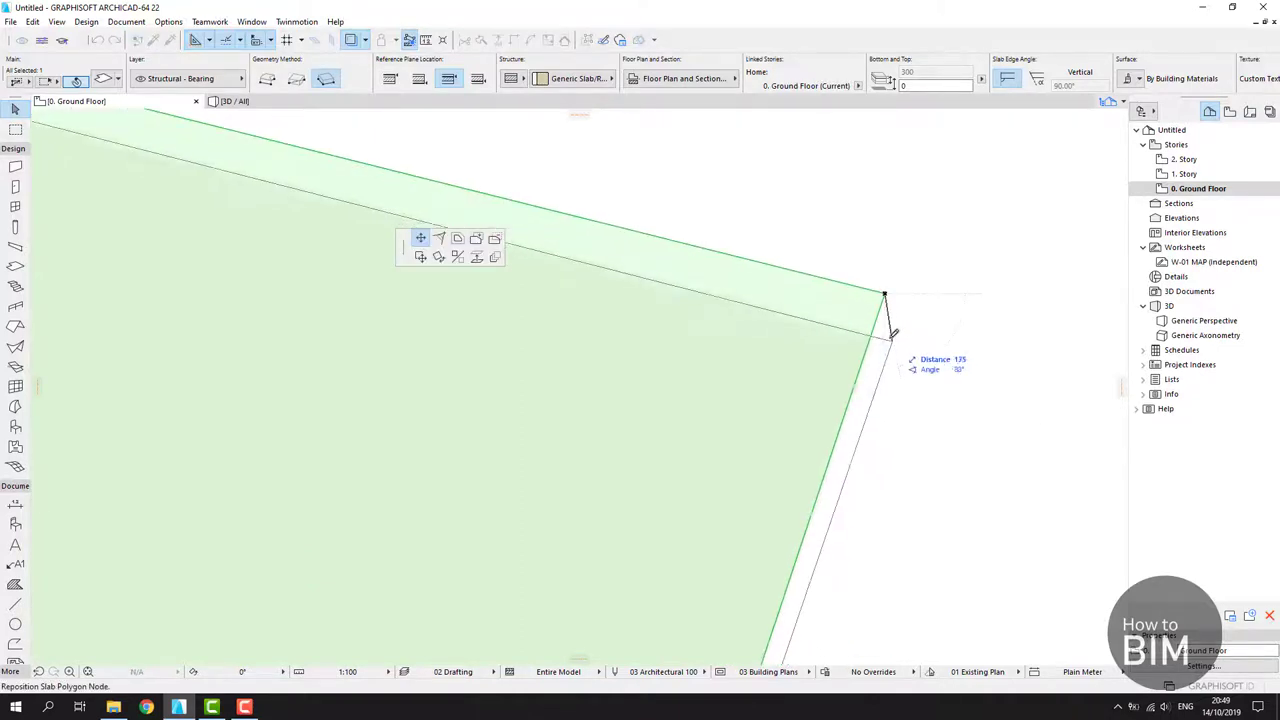
{"action": "left_click", "coordinate": [876, 332]}
{"action": "left_click", "coordinate": [943, 377]}
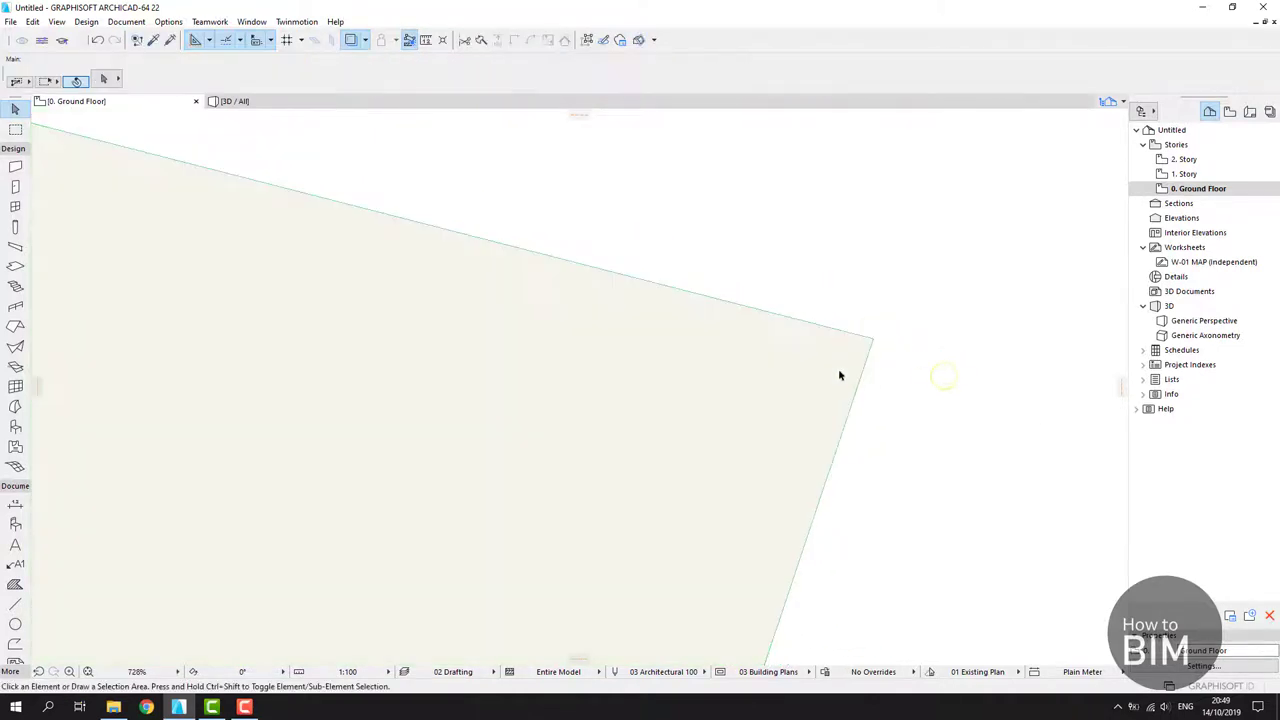
{"action": "scroll", "coordinate": [837, 371], "scroll_direction": "down", "scroll_amount": 10}
{"action": "scroll", "coordinate": [727, 379], "scroll_direction": "down", "scroll_amount": 1}
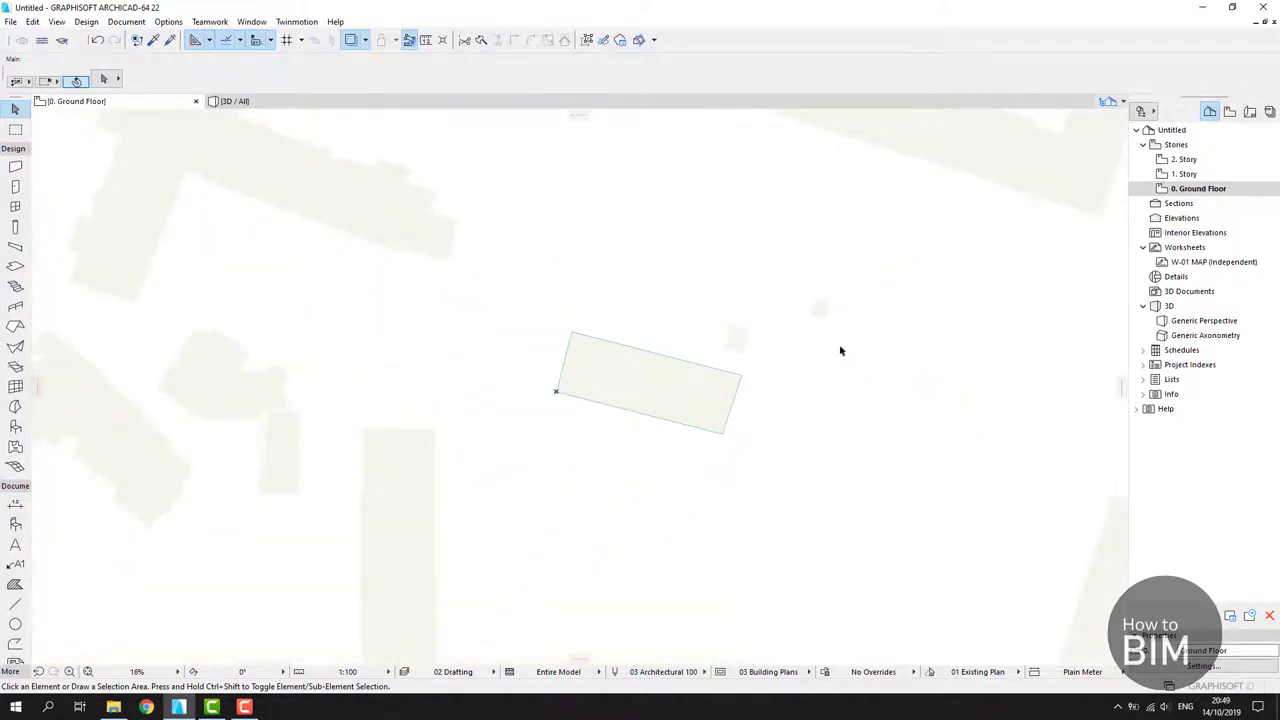
{"action": "scroll", "coordinate": [605, 443], "scroll_direction": "down", "scroll_amount": 2}
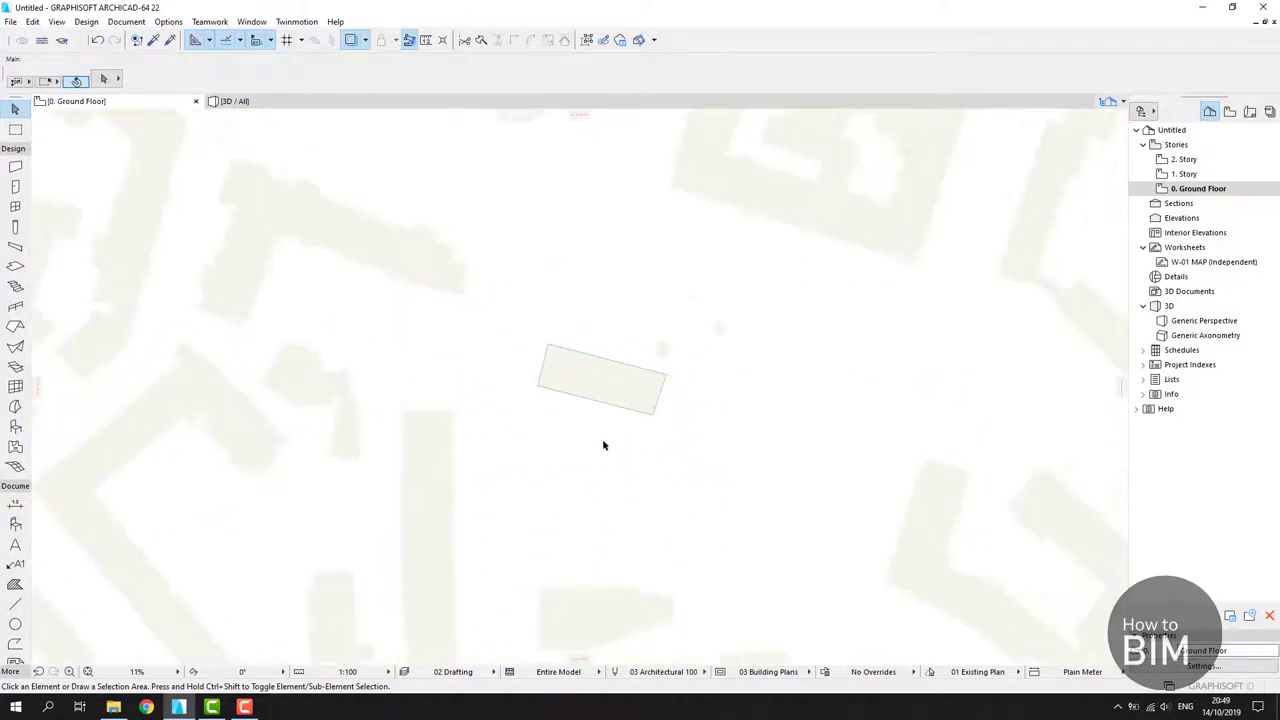
- Check the first slab in the 3D view, then return to the Ground Floor plan with the Slab tool
{"action": "left_click", "coordinate": [240, 101]}
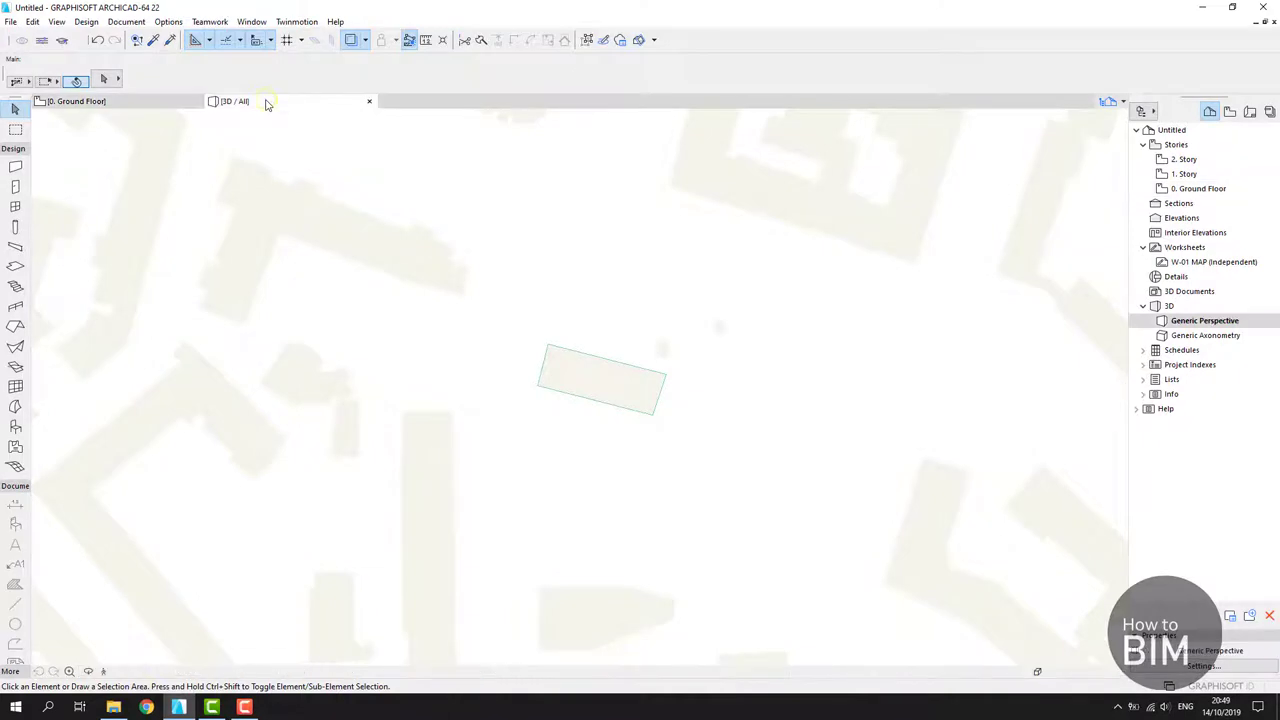
{"action": "scroll", "coordinate": [688, 390], "scroll_direction": "up", "scroll_amount": 5}
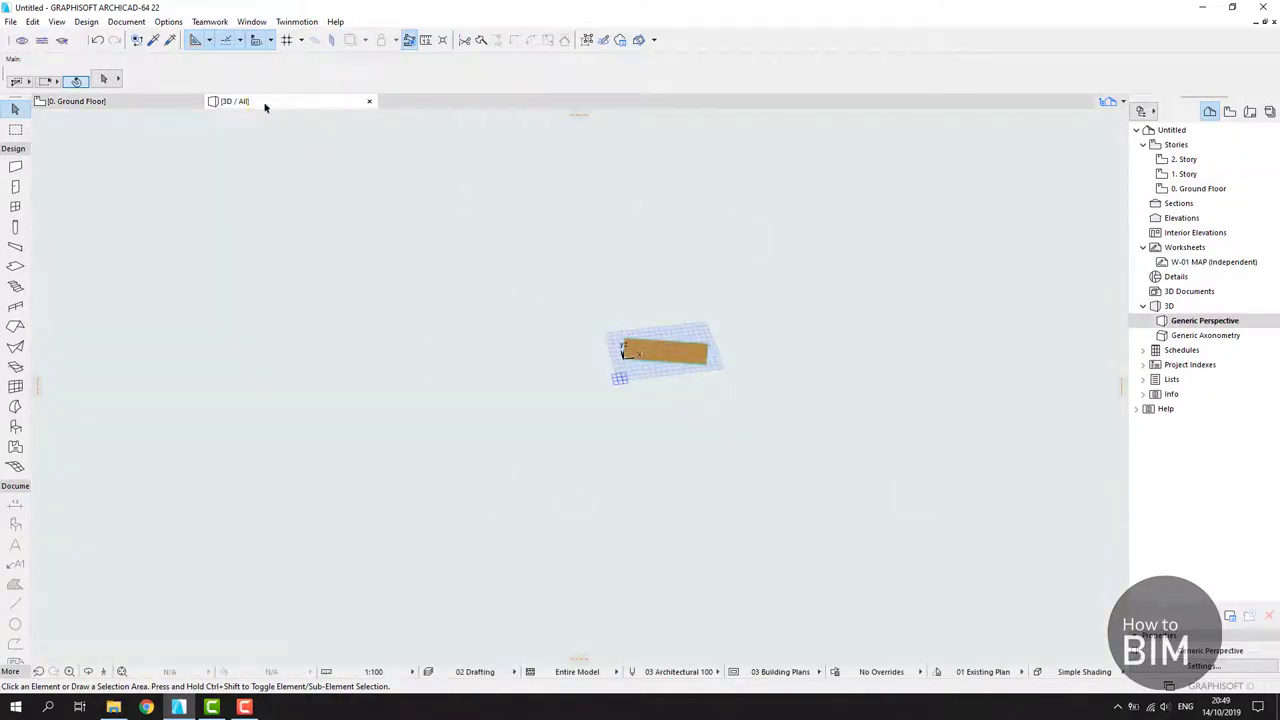
{"action": "left_click", "coordinate": [80, 101]}
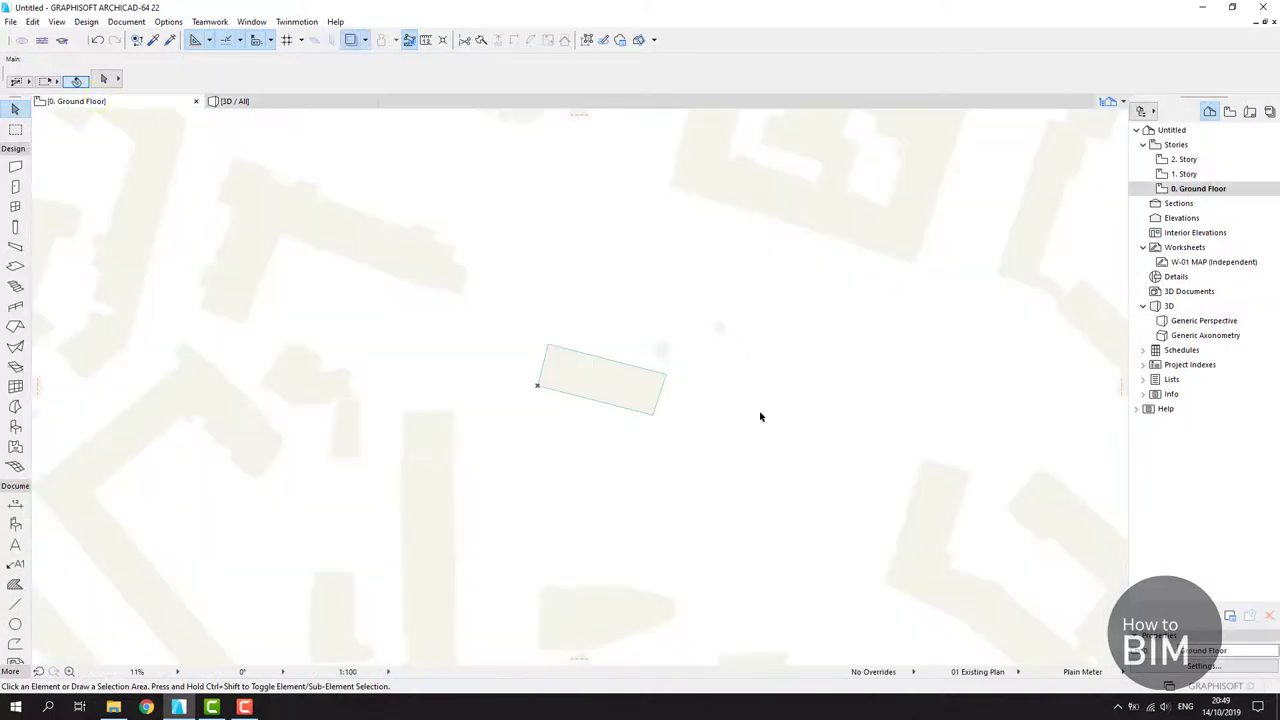
{"action": "middle_click_drag", "start_coordinate": [760, 417], "coordinate": [715, 291]}
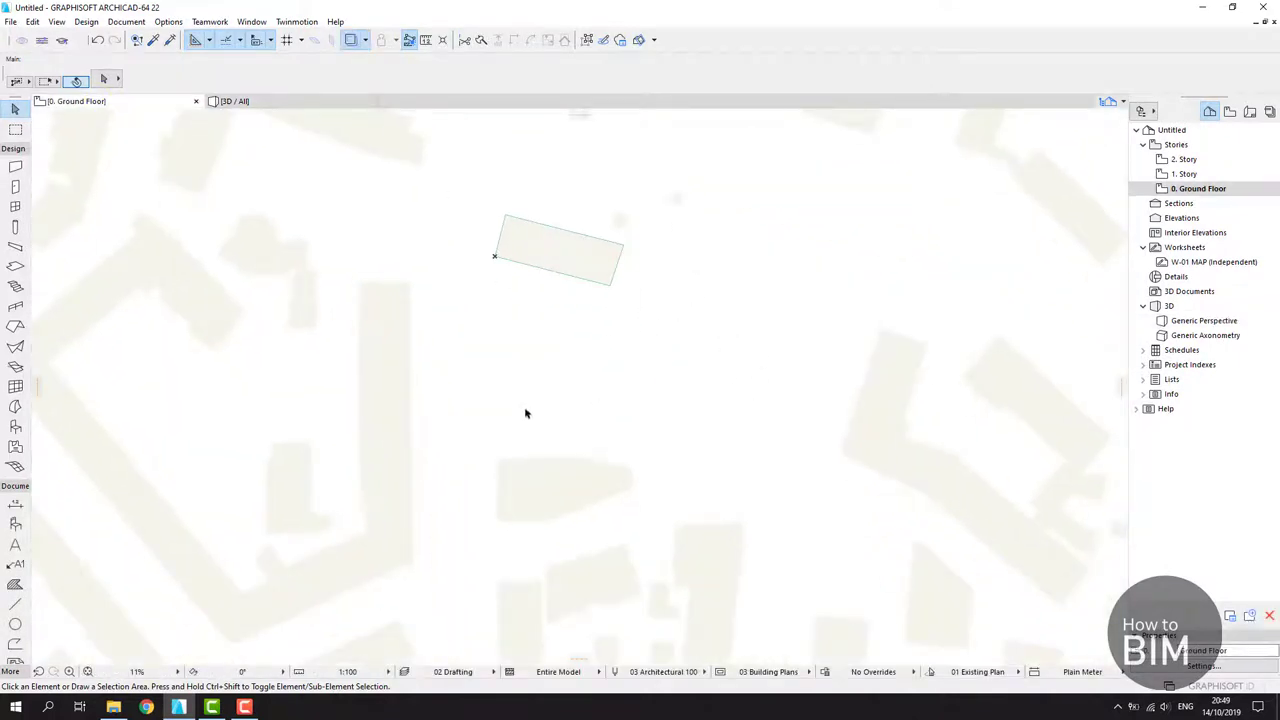
{"action": "key", "text": "s"}
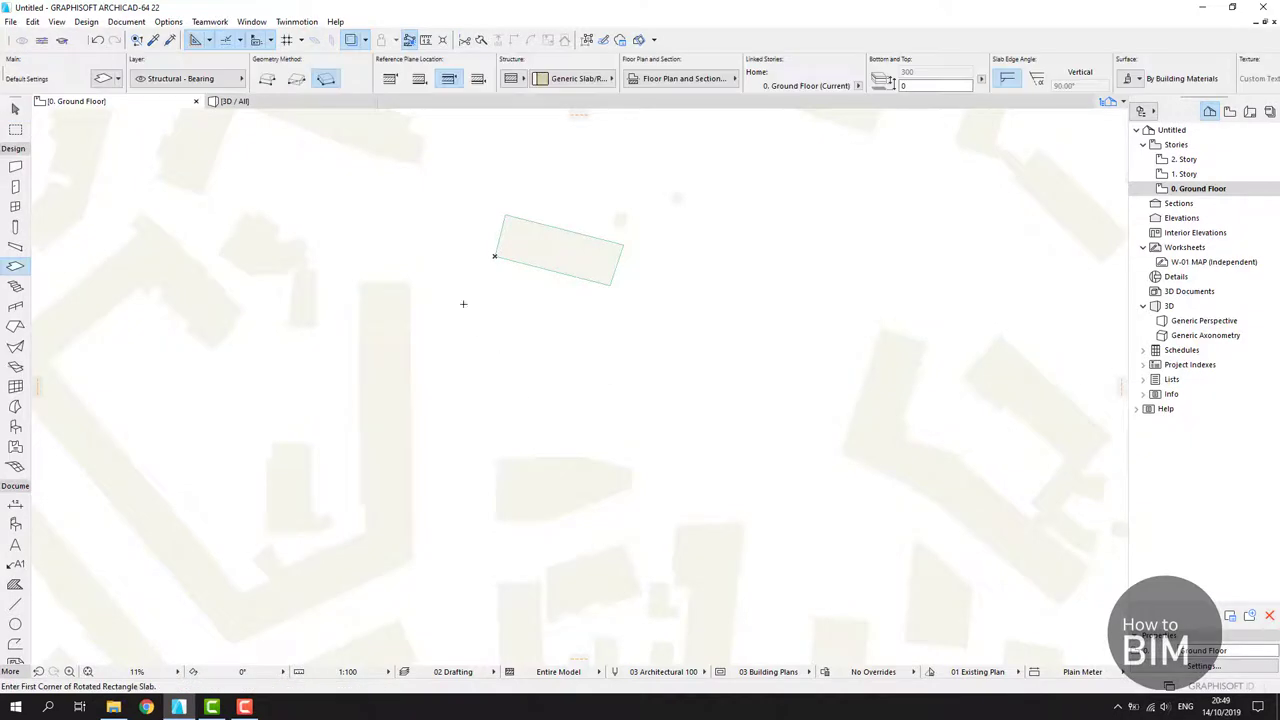
- Set the Slab tool to polygonal mode and start the outline at the footprint's first corner
{"action": "left_click", "coordinate": [267, 80]}
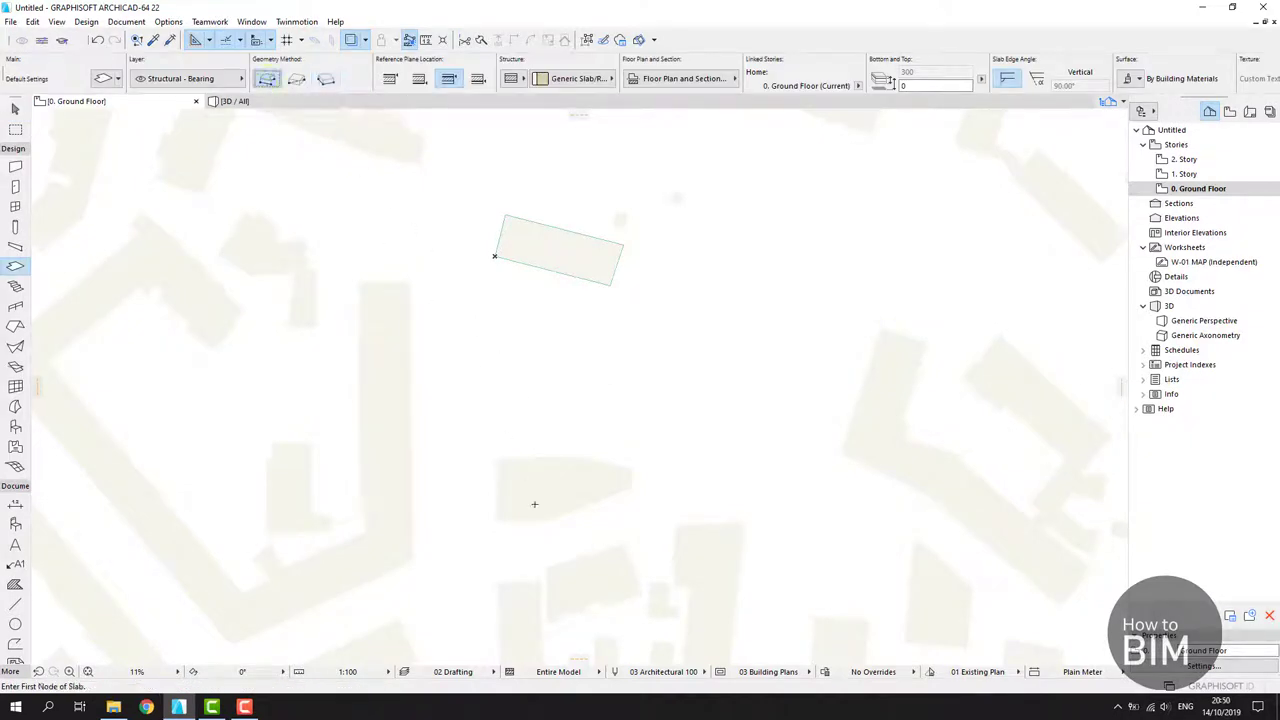
{"action": "scroll", "coordinate": [534, 504], "scroll_direction": "up", "scroll_amount": 4}
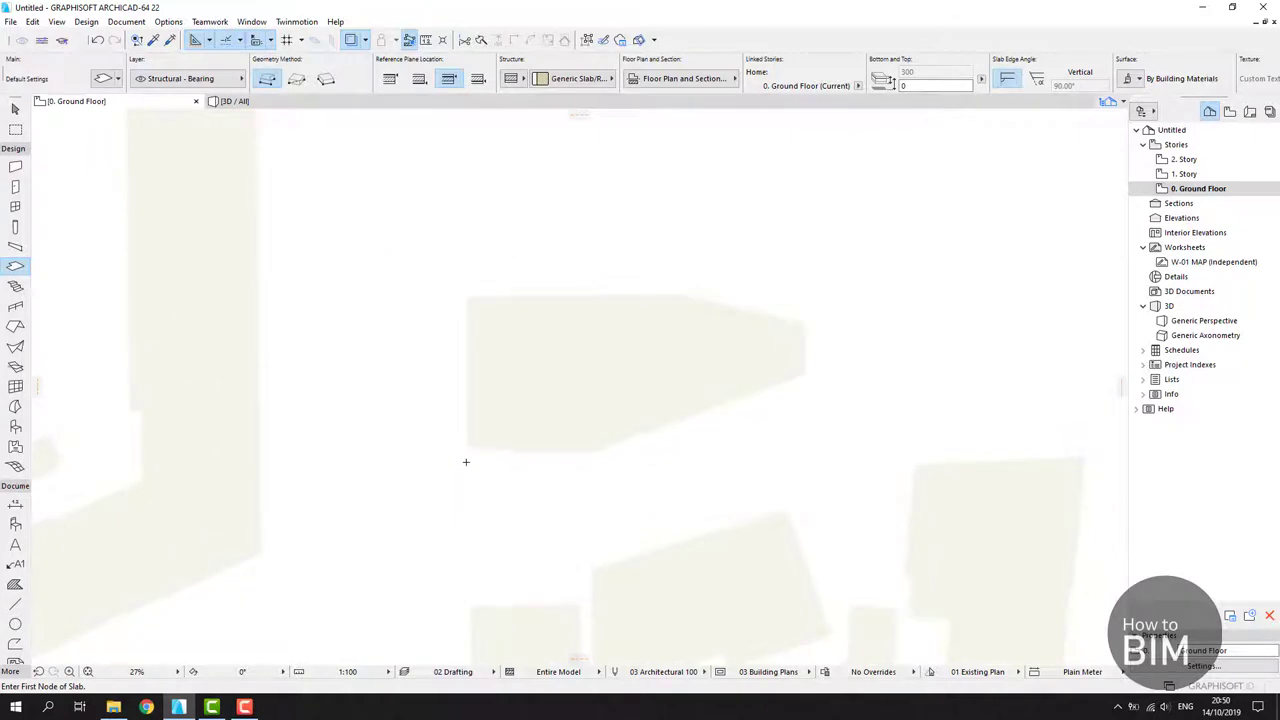
{"action": "left_click", "coordinate": [466, 451]}
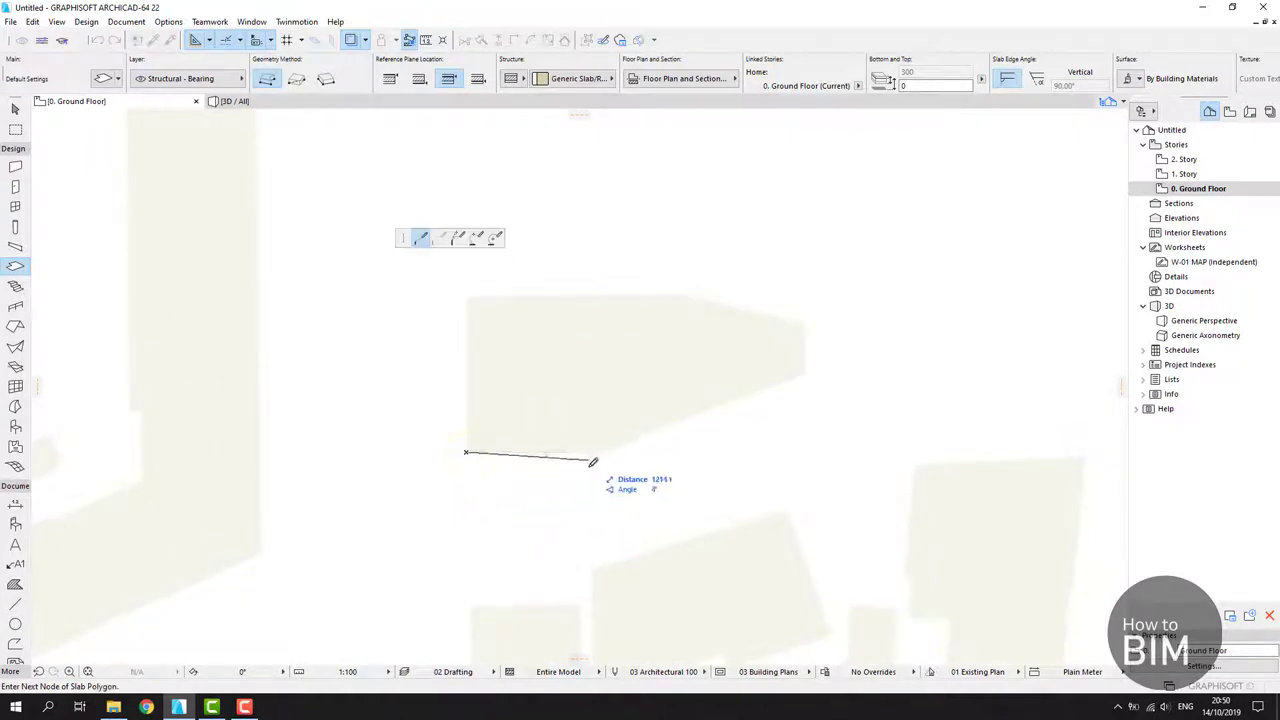
{"action": "scroll", "coordinate": [597, 469], "scroll_direction": "up", "scroll_amount": 3}
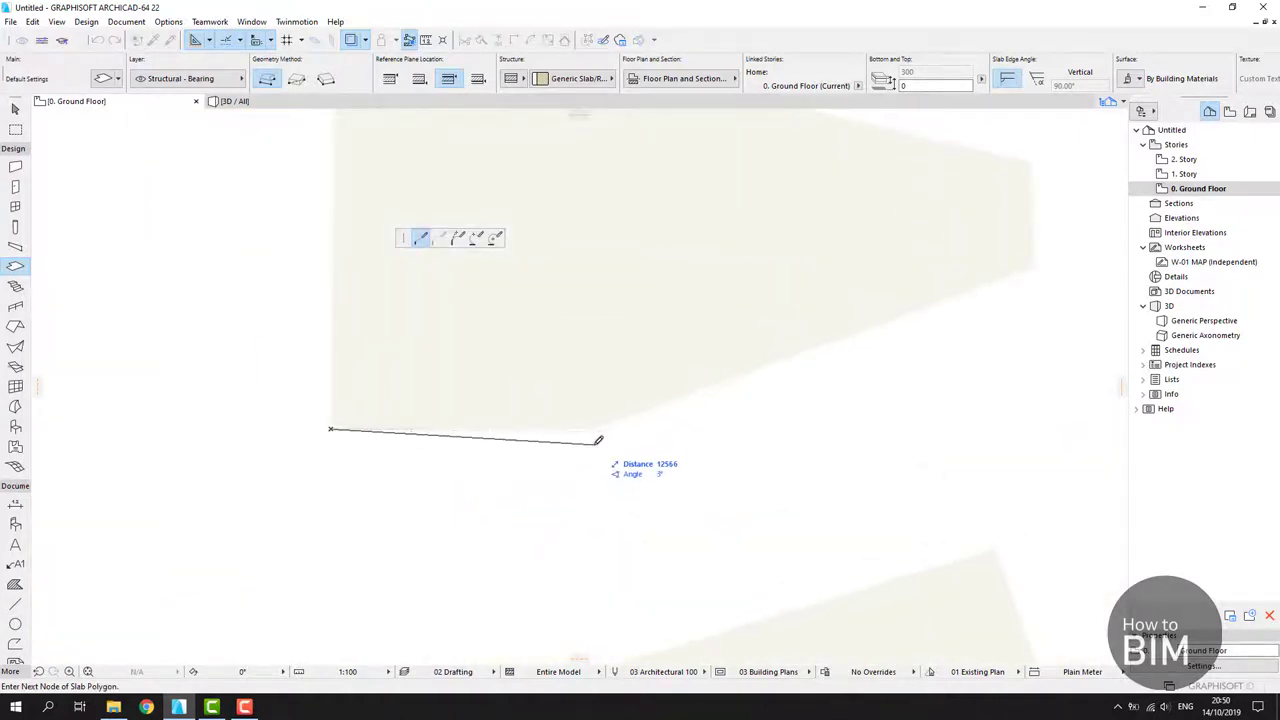
{"action": "scroll", "coordinate": [598, 440], "scroll_direction": "up", "scroll_amount": 1}
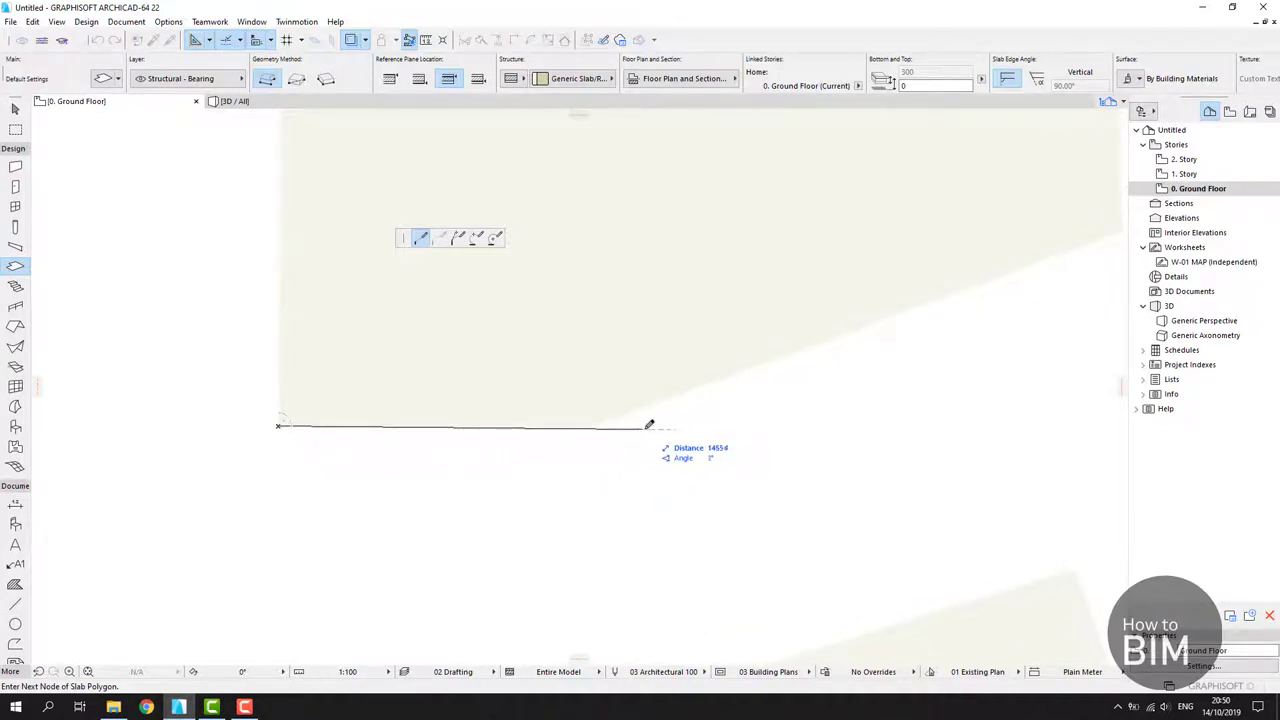
{"action": "scroll", "coordinate": [626, 454], "scroll_direction": "up", "scroll_amount": 2}
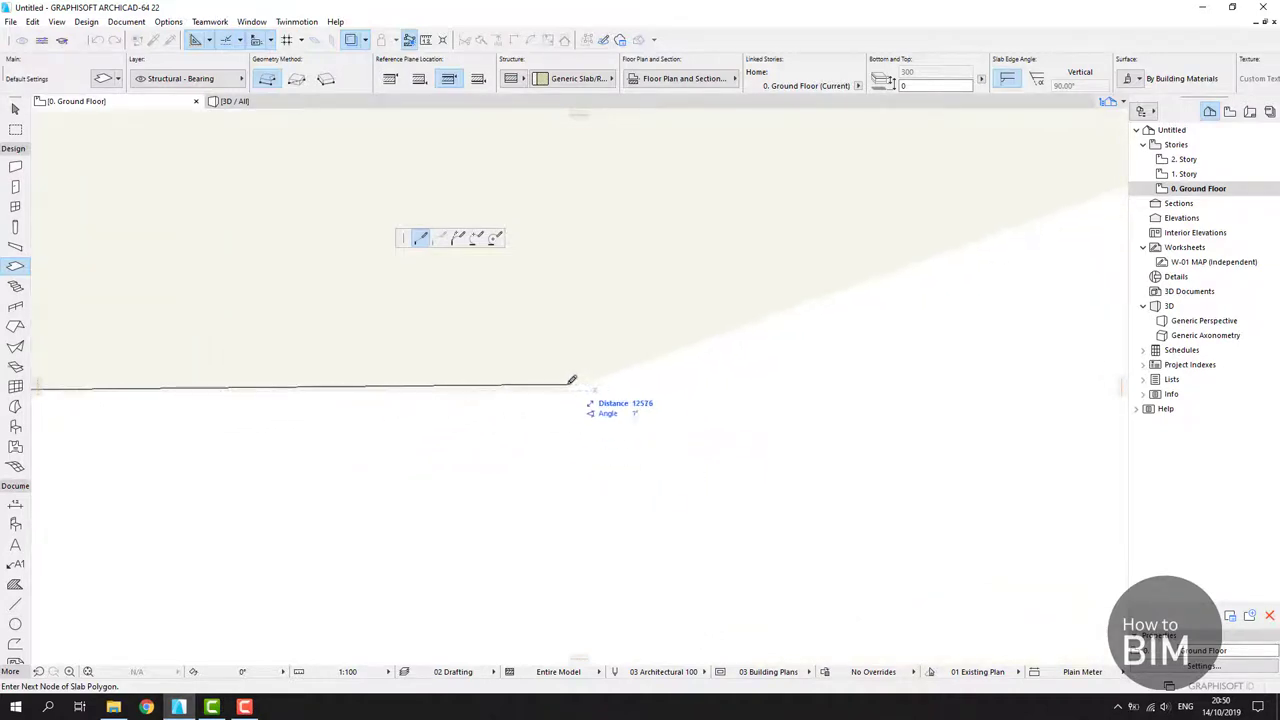
{"action": "middle_click_drag", "start_coordinate": [588, 470], "coordinate": [749, 511]}
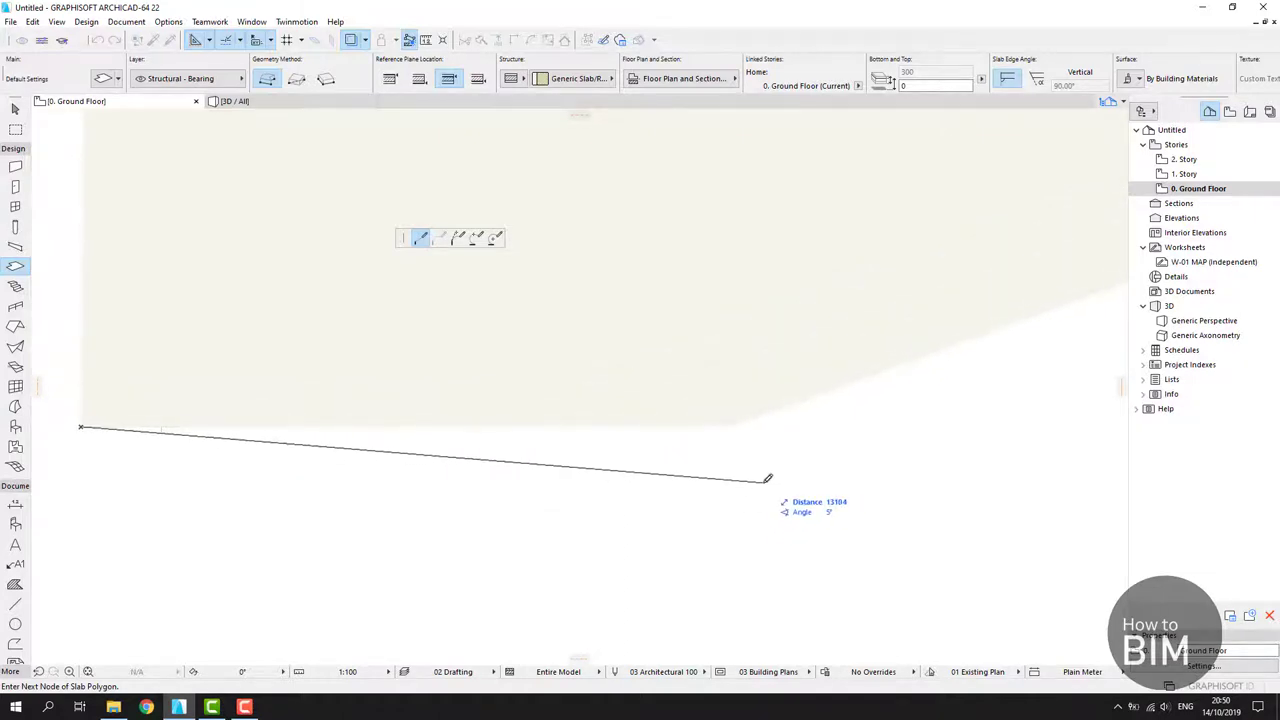
{"action": "middle_click_drag", "start_coordinate": [763, 477], "coordinate": [737, 391]}
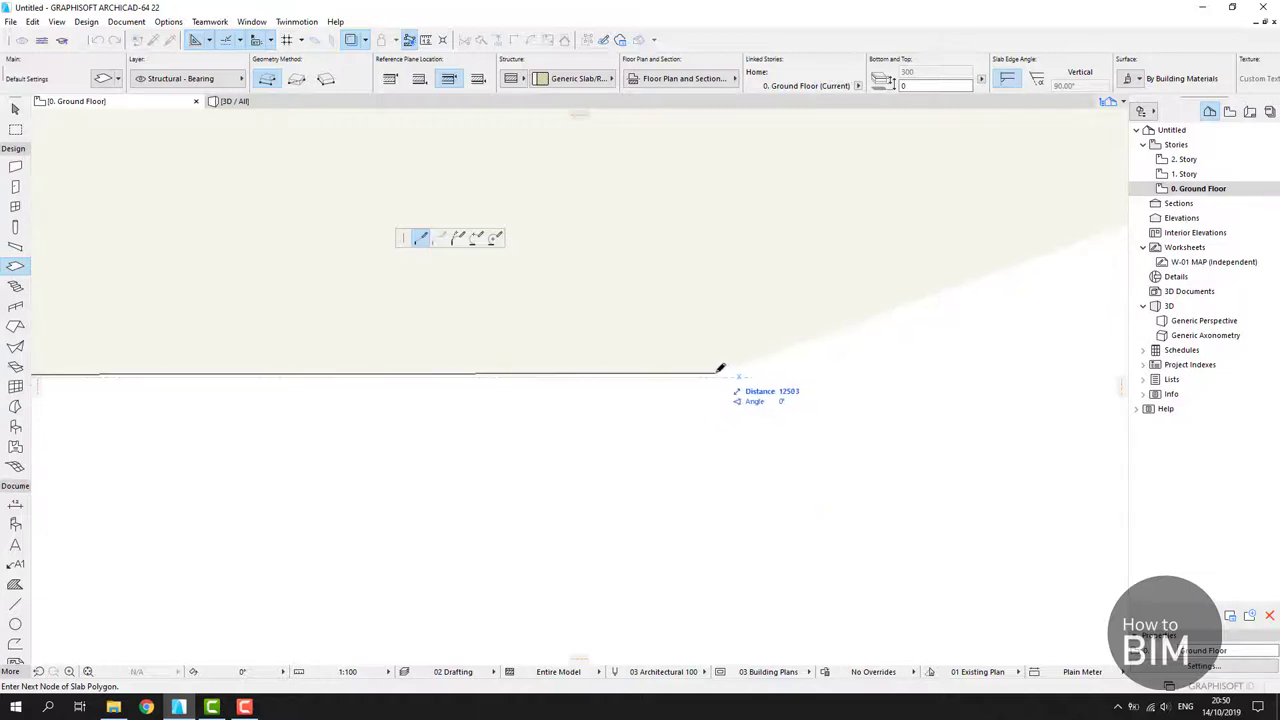
{"action": "key", "text": "Escape"}
{"action": "scroll", "coordinate": [500, 510], "scroll_direction": "down", "scroll_amount": 3}
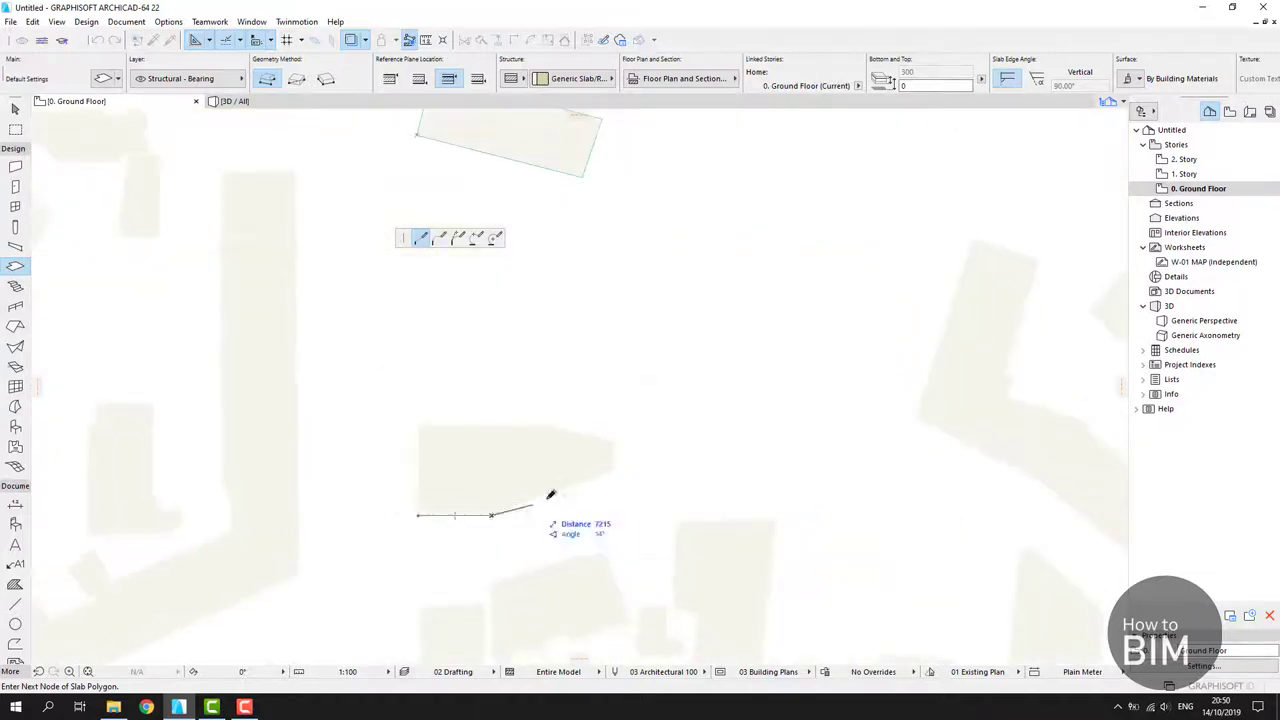
{"action": "scroll", "coordinate": [600, 475], "scroll_direction": "up", "scroll_amount": 5}
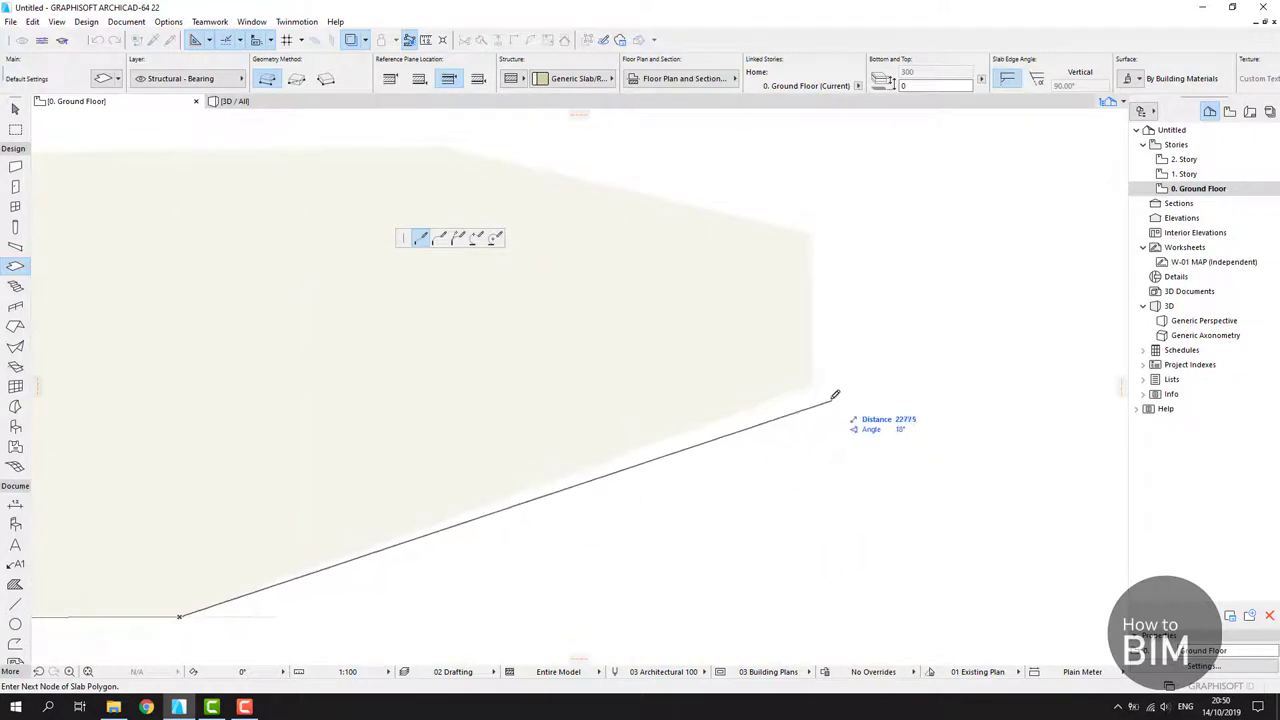
{"action": "middle_click_drag", "start_coordinate": [831, 405], "coordinate": [820, 434]}
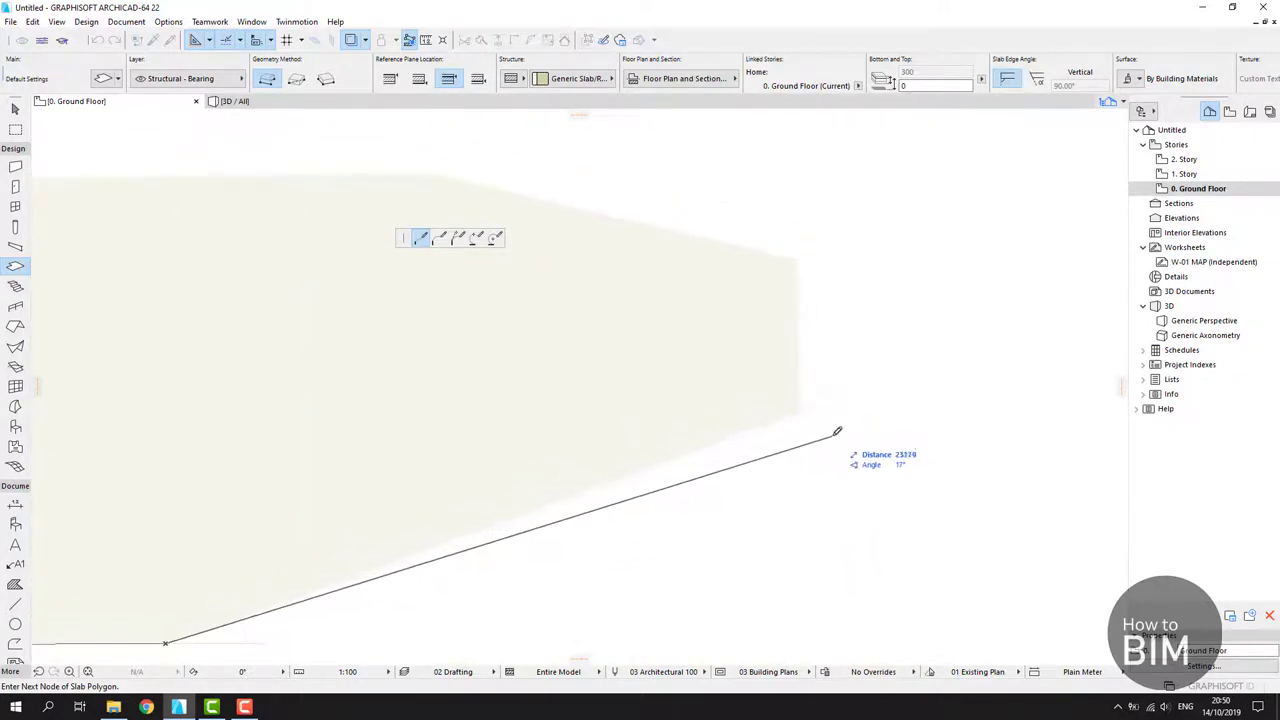
{"action": "scroll", "coordinate": [820, 414], "scroll_direction": "up", "scroll_amount": 2}
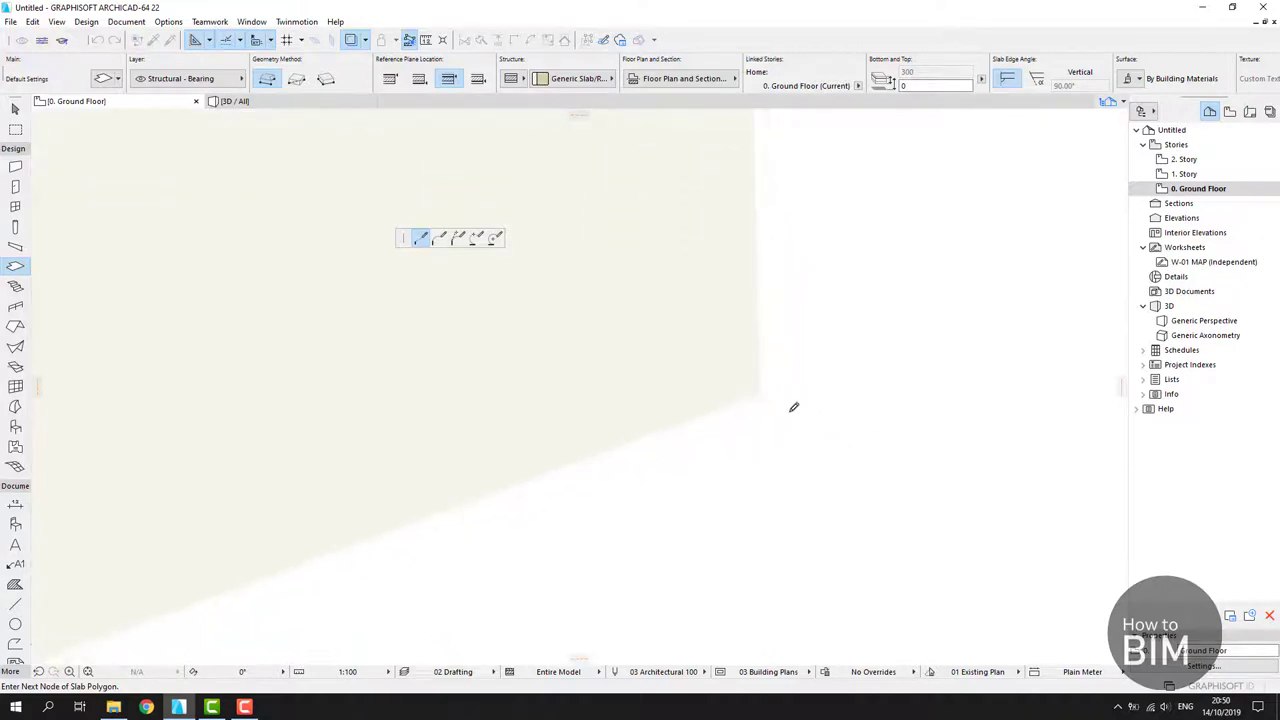
- Place the remaining corners around the slanted footprint and close the outline to create the slab
{"action": "left_click", "coordinate": [758, 394]}
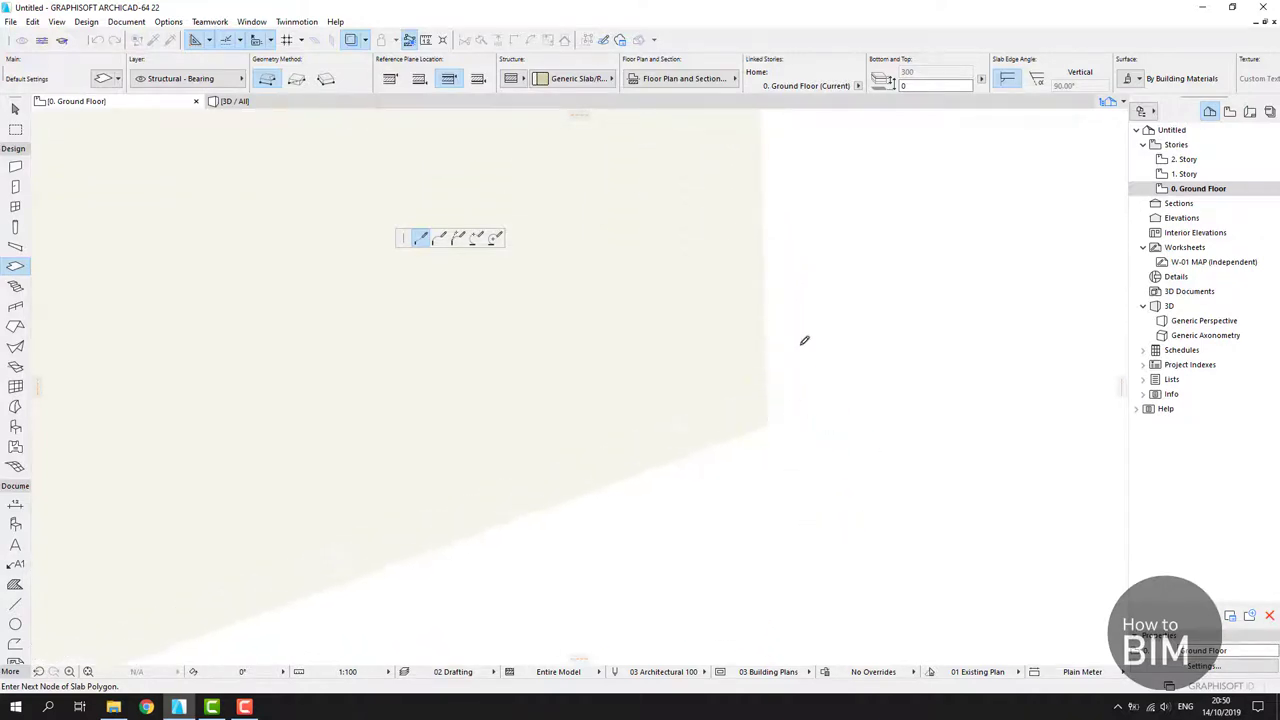
{"action": "scroll", "coordinate": [800, 437], "scroll_direction": "down", "scroll_amount": 2}
{"action": "scroll", "coordinate": [789, 268], "scroll_direction": "up", "scroll_amount": 2}
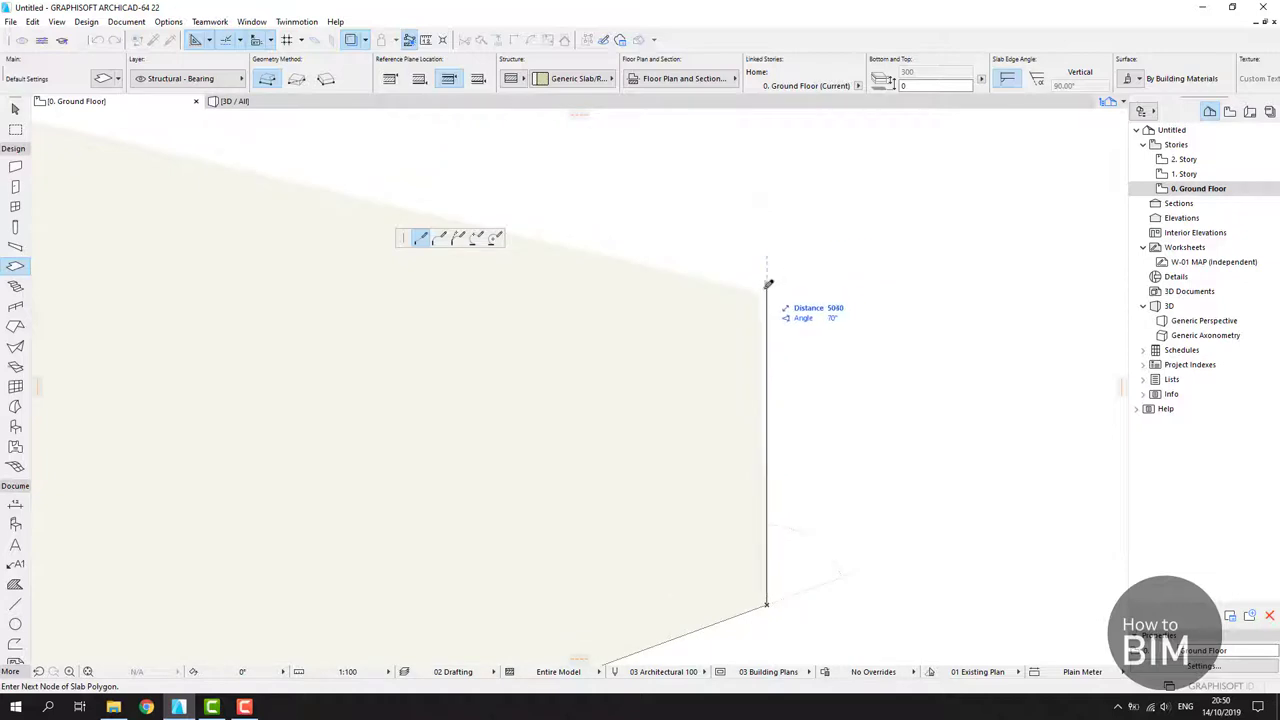
{"action": "left_click", "coordinate": [766, 285]}
{"action": "scroll", "coordinate": [648, 368], "scroll_direction": "down", "scroll_amount": 2}
{"action": "scroll", "coordinate": [648, 368], "scroll_direction": "down", "scroll_amount": 2}
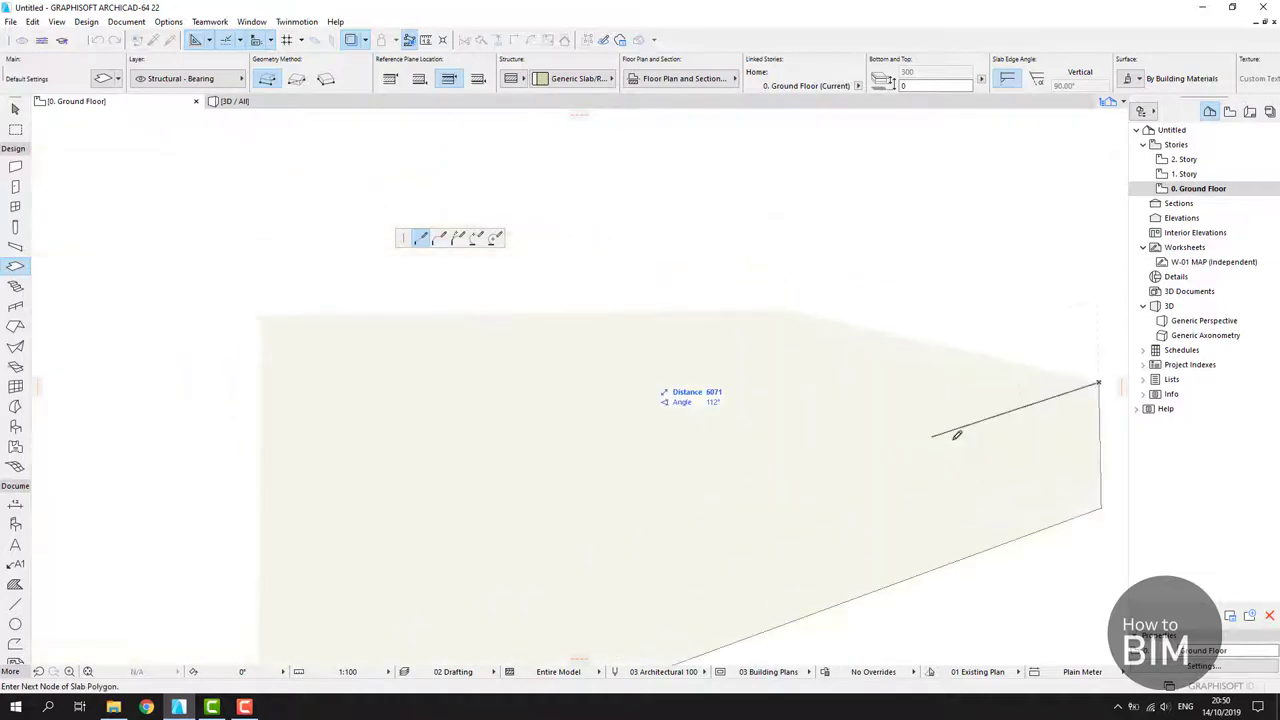
{"action": "left_click", "coordinate": [793, 307]}
{"action": "middle_click_drag", "start_coordinate": [649, 440], "coordinate": [839, 360]}
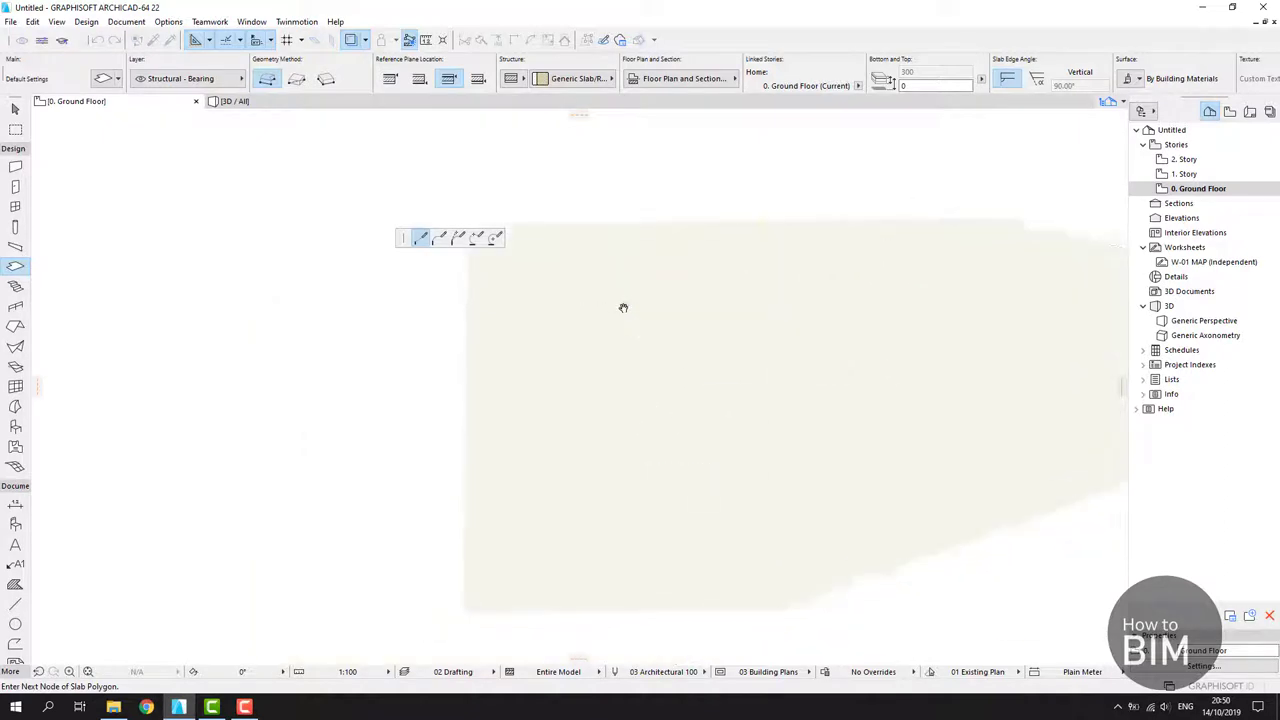
{"action": "left_click", "coordinate": [590, 233]}
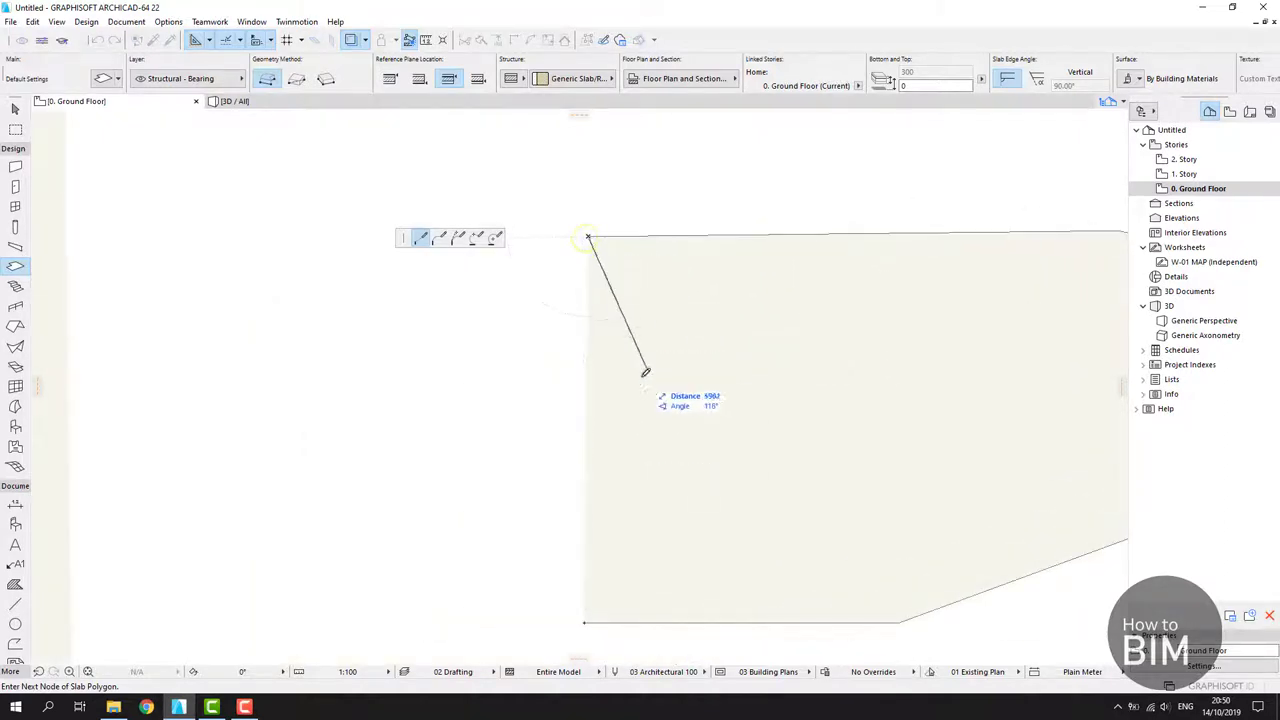
{"action": "middle_click_drag", "start_coordinate": [646, 371], "coordinate": [594, 280]}
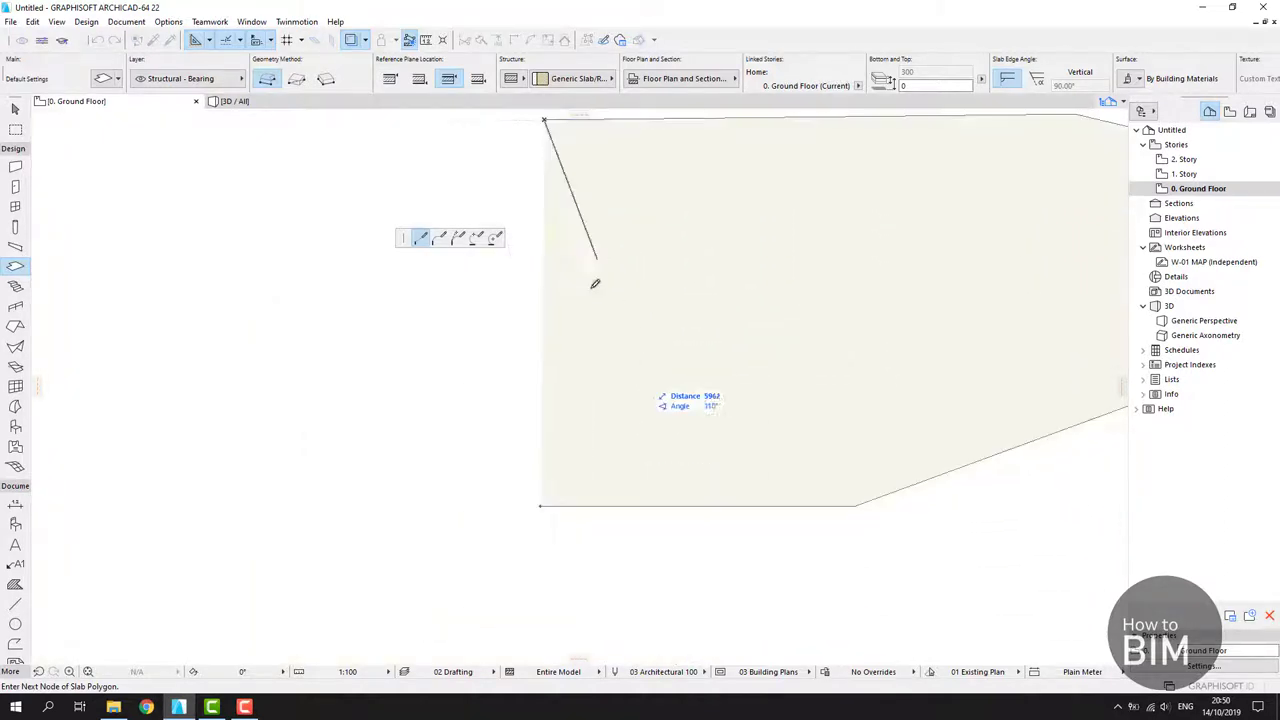
{"action": "left_click", "coordinate": [543, 503]}
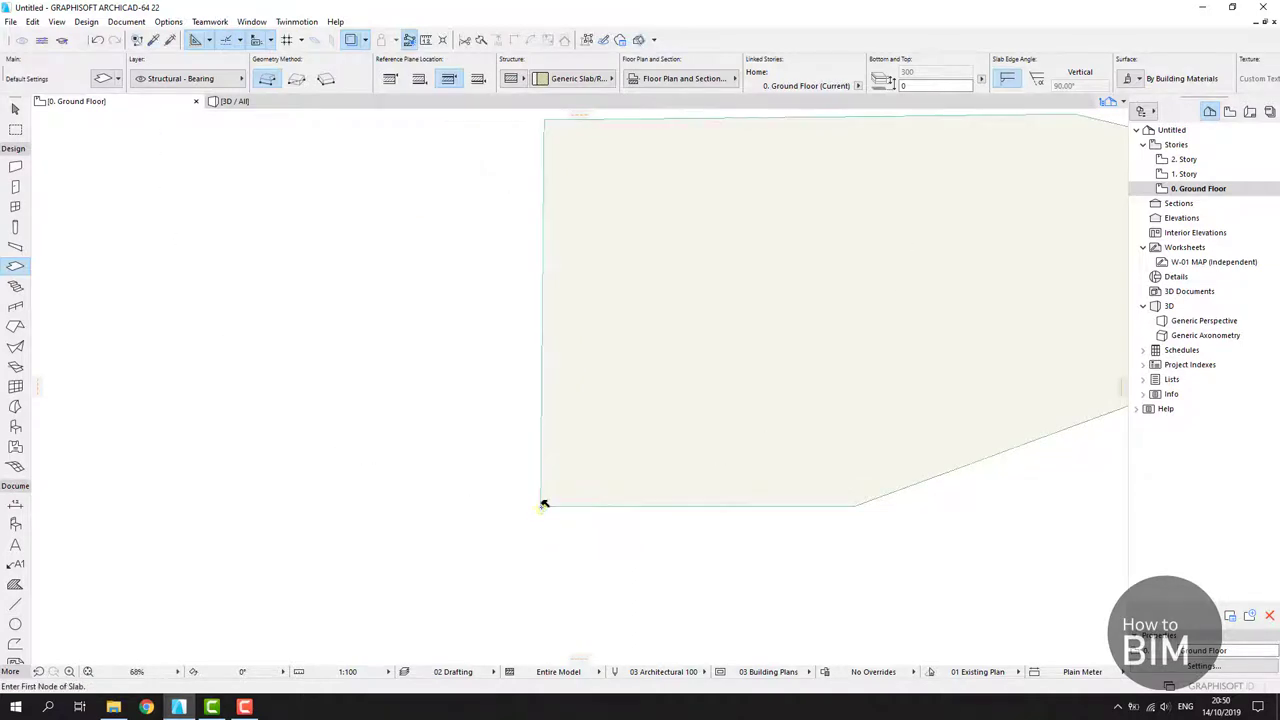
{"action": "scroll", "coordinate": [432, 387], "scroll_direction": "down", "scroll_amount": 5}
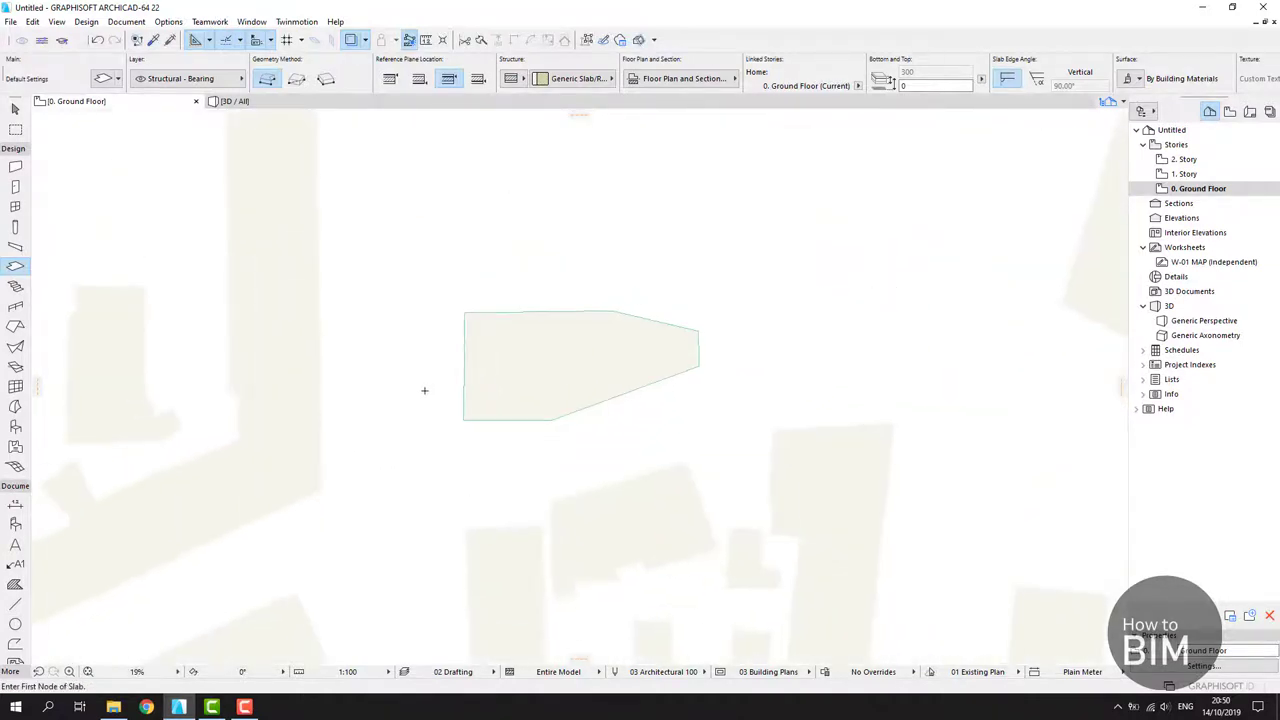
{"action": "key", "text": "Escape"}
{"action": "middle_click_drag", "start_coordinate": [563, 309], "coordinate": [491, 354]}
{"action": "scroll", "coordinate": [478, 396], "scroll_direction": "down", "scroll_amount": 3}
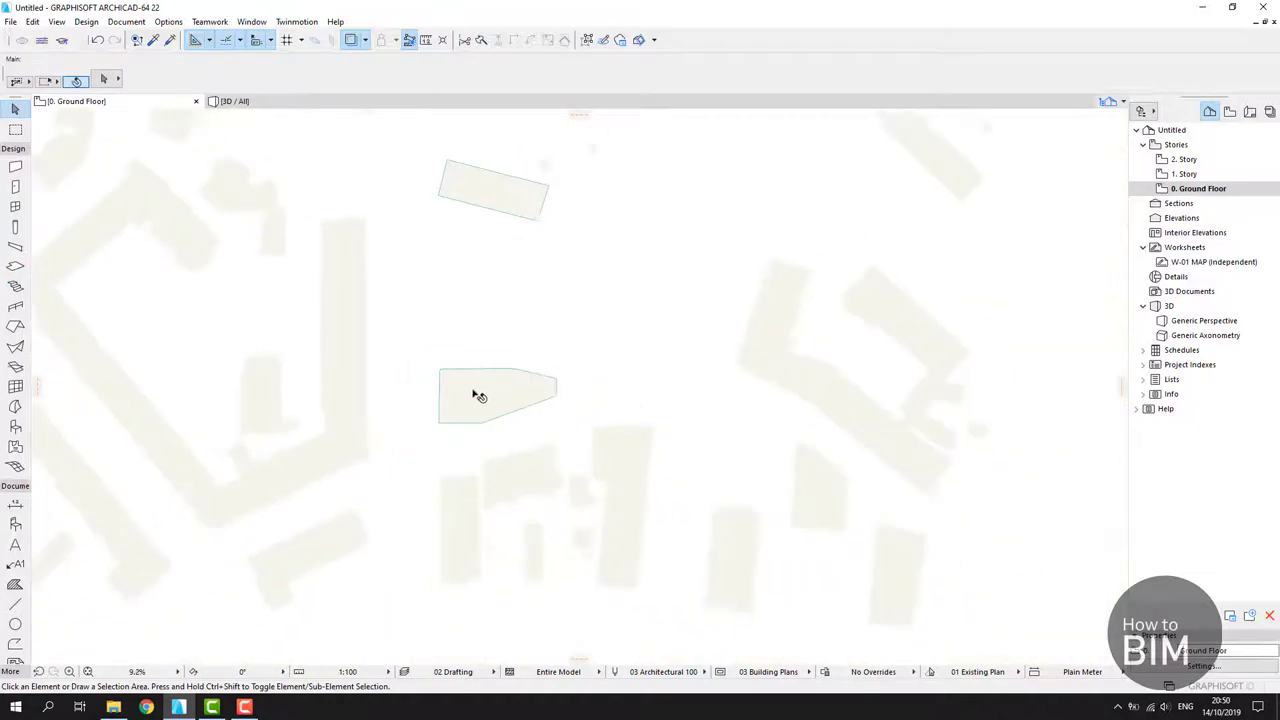
{"action": "left_click", "coordinate": [268, 100]}
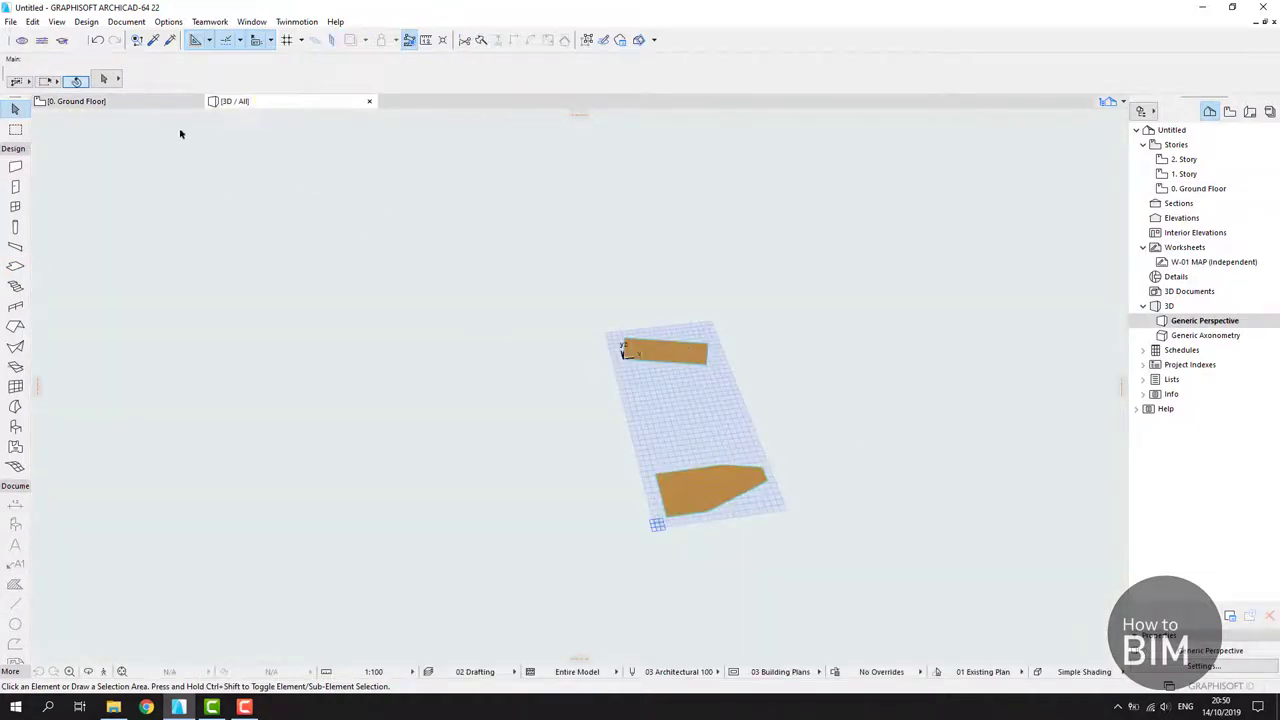
{"action": "left_click", "coordinate": [144, 101]}
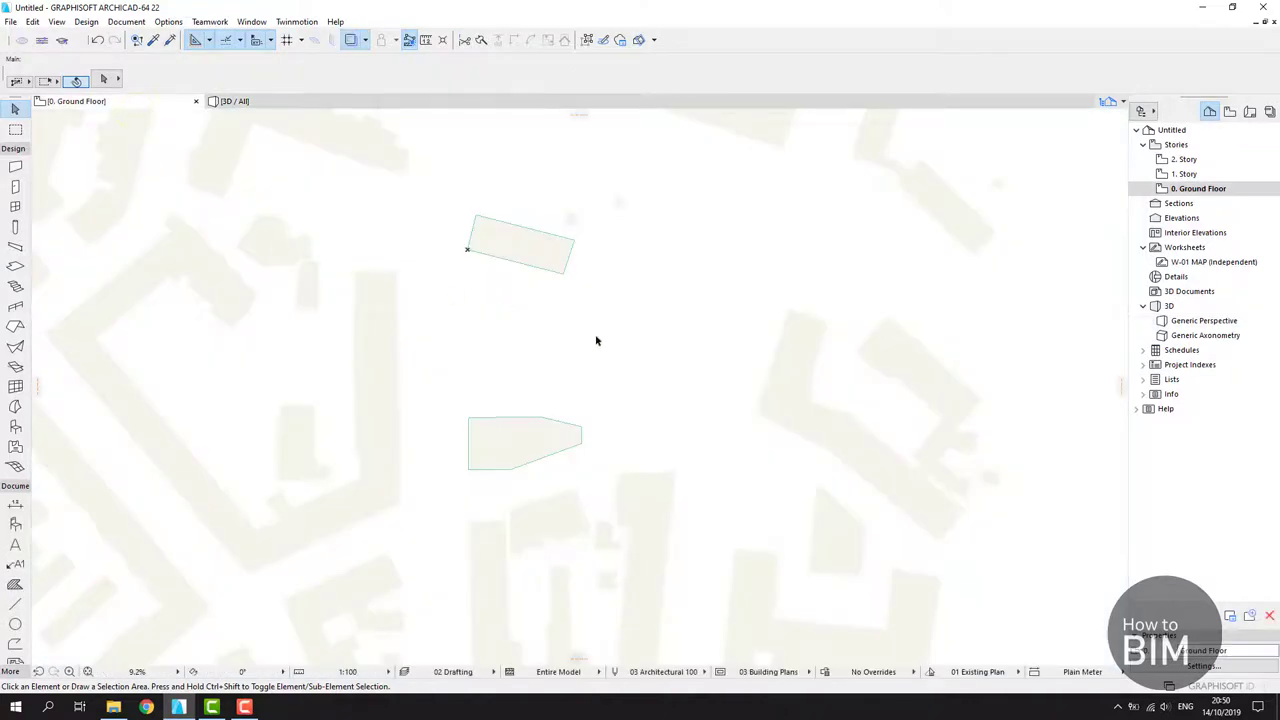
{"action": "middle_click_drag", "start_coordinate": [708, 403], "coordinate": [675, 284]}
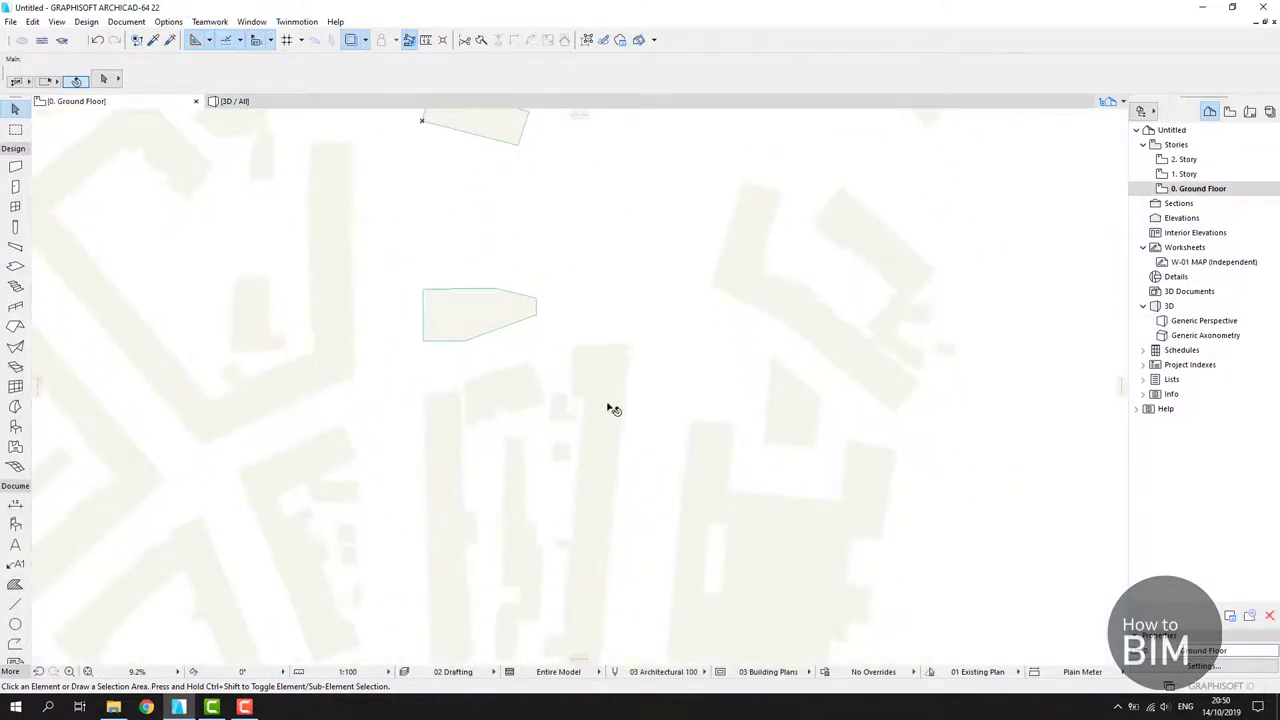
{"action": "middle_click_drag", "start_coordinate": [648, 386], "coordinate": [739, 486]}
{"action": "middle_click_drag", "start_coordinate": [515, 349], "coordinate": [643, 419]}
{"action": "middle_click_drag", "start_coordinate": [730, 410], "coordinate": [549, 386]}
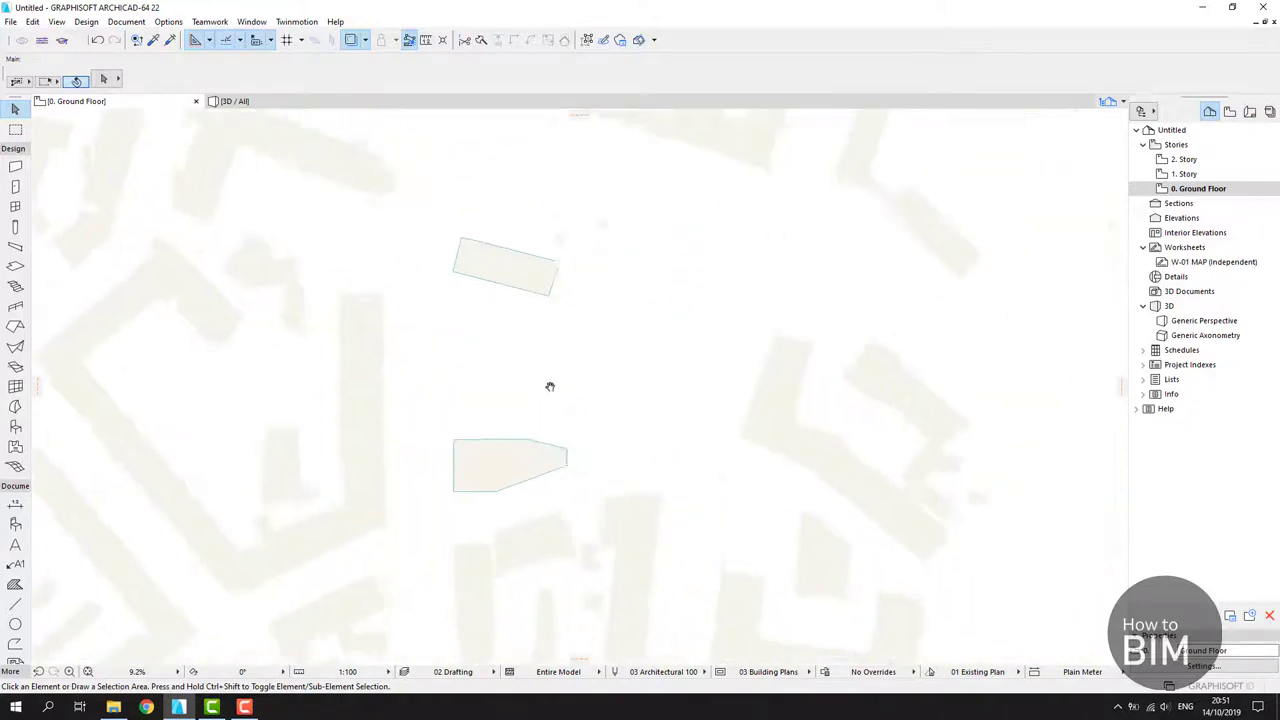
{"action": "scroll", "coordinate": [560, 375], "scroll_direction": "down", "scroll_amount": 2}
{"action": "scroll", "coordinate": [453, 413], "scroll_direction": "down", "scroll_amount": 2}
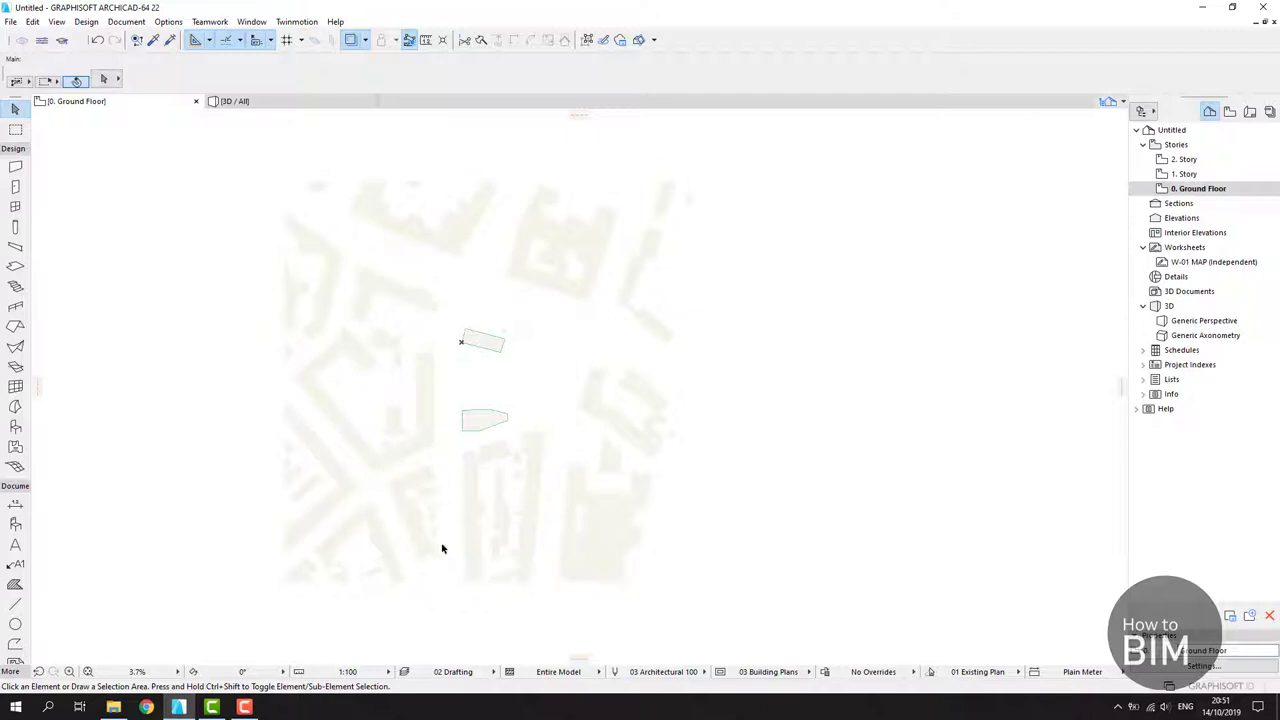
{"action": "scroll", "coordinate": [492, 327], "scroll_direction": "up", "scroll_amount": 2}
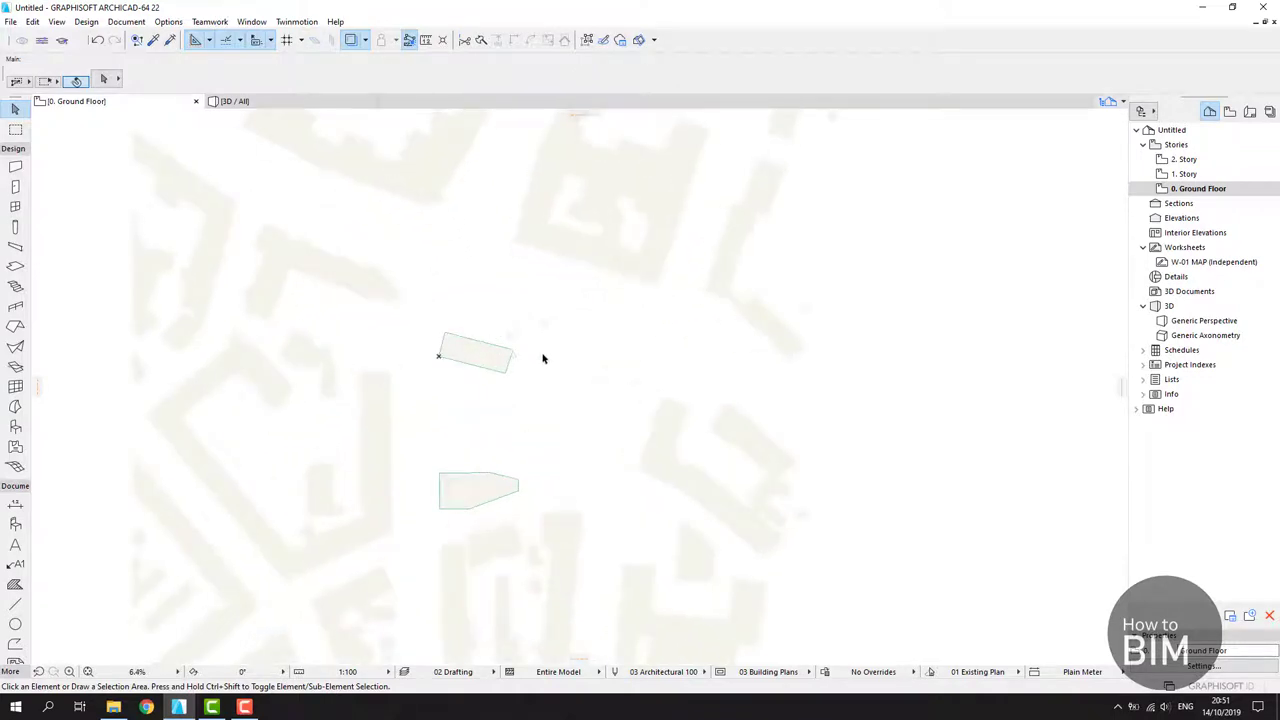
{"action": "middle_click_drag", "start_coordinate": [516, 415], "coordinate": [552, 397]}
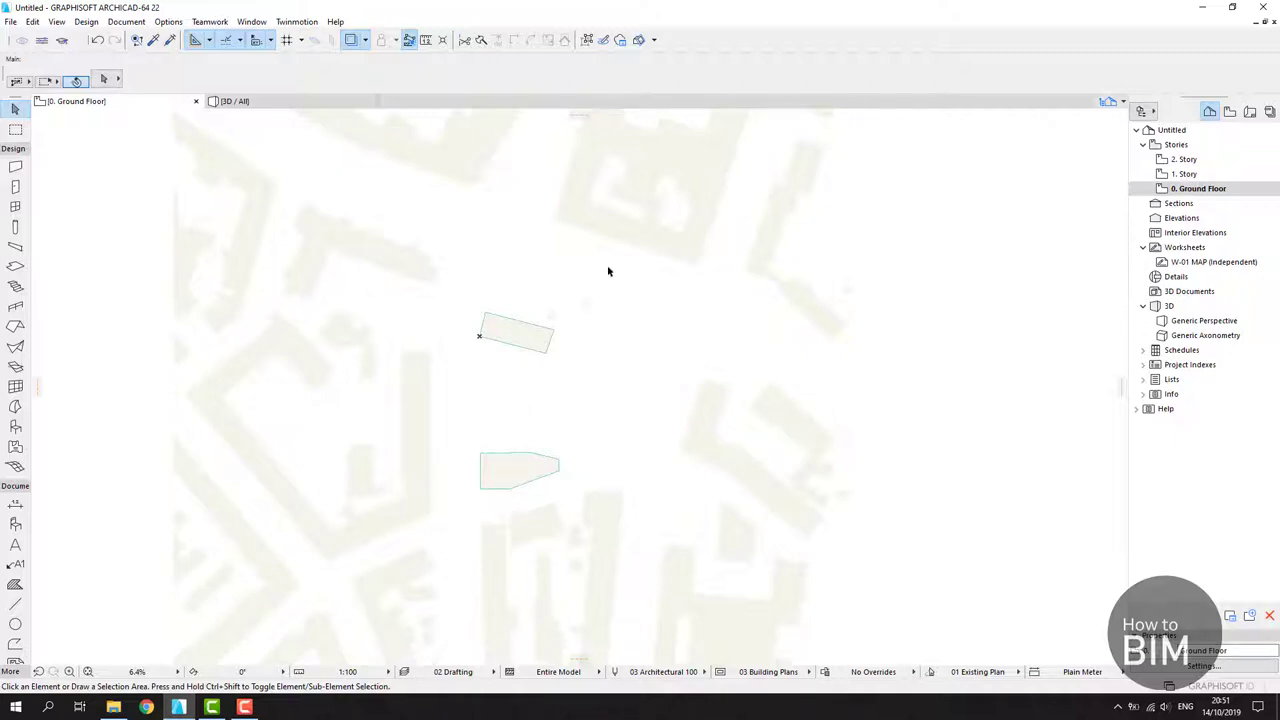
{"action": "middle_click_drag", "start_coordinate": [608, 271], "coordinate": [626, 322]}
{"action": "scroll", "coordinate": [585, 350], "scroll_direction": "down", "scroll_amount": 1}
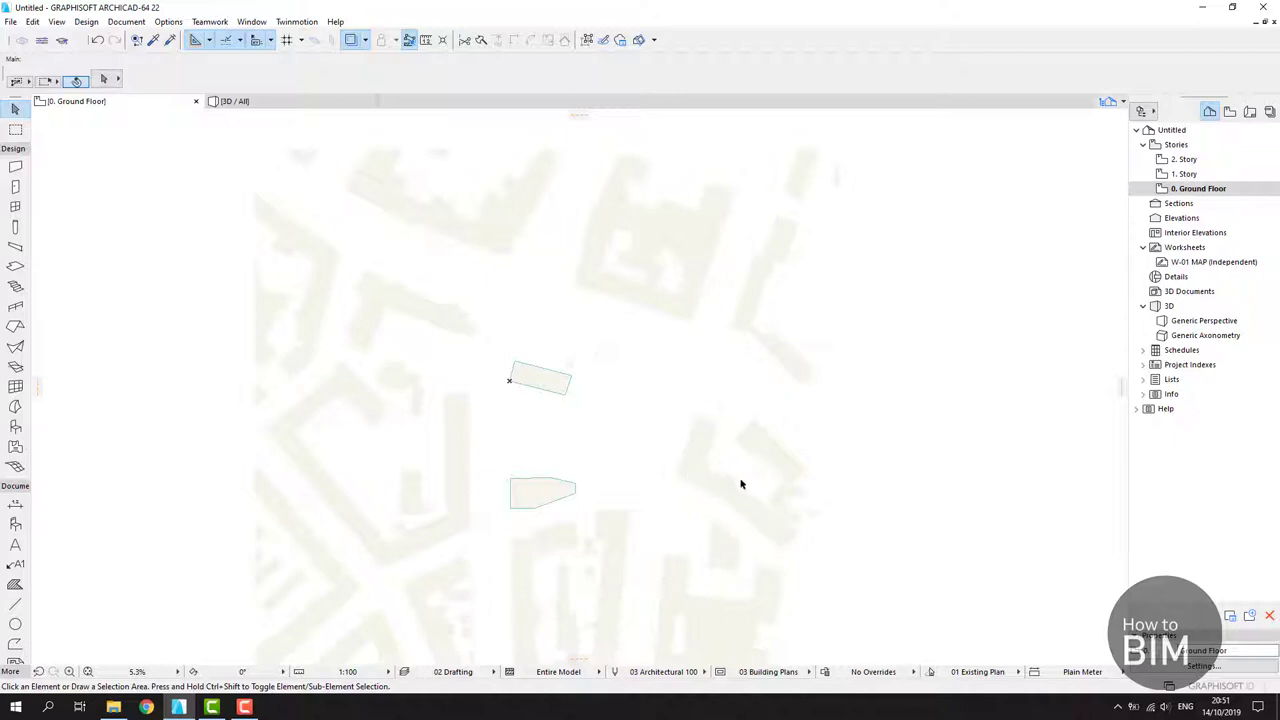
{"action": "key", "text": "s"}
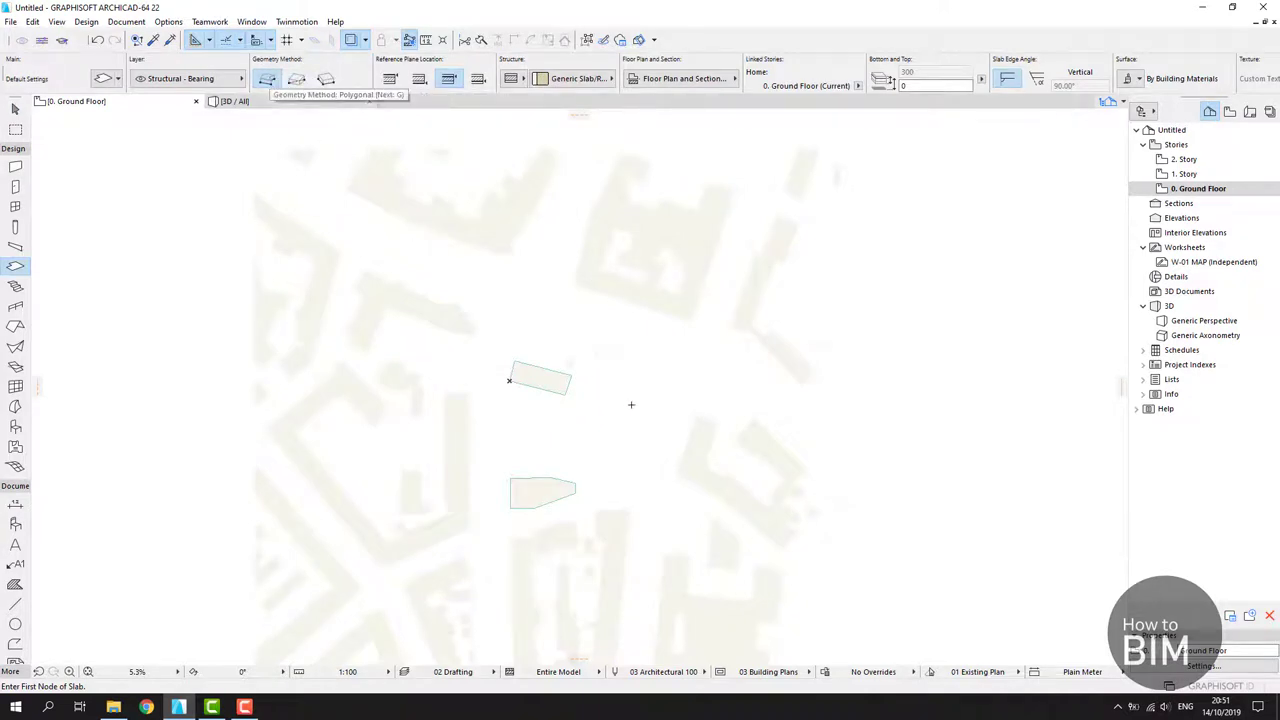
{"action": "scroll", "coordinate": [802, 520], "scroll_direction": "up", "scroll_amount": 2}
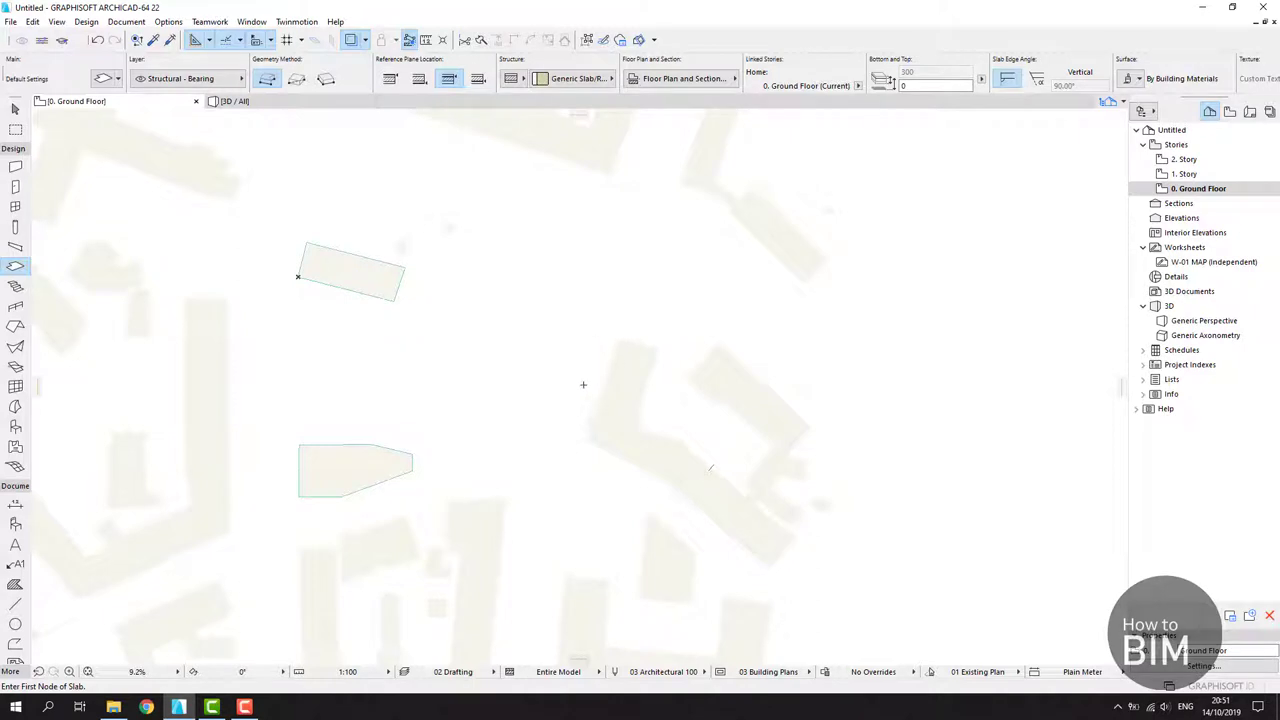
{"action": "middle_click_drag", "start_coordinate": [580, 384], "coordinate": [599, 373]}
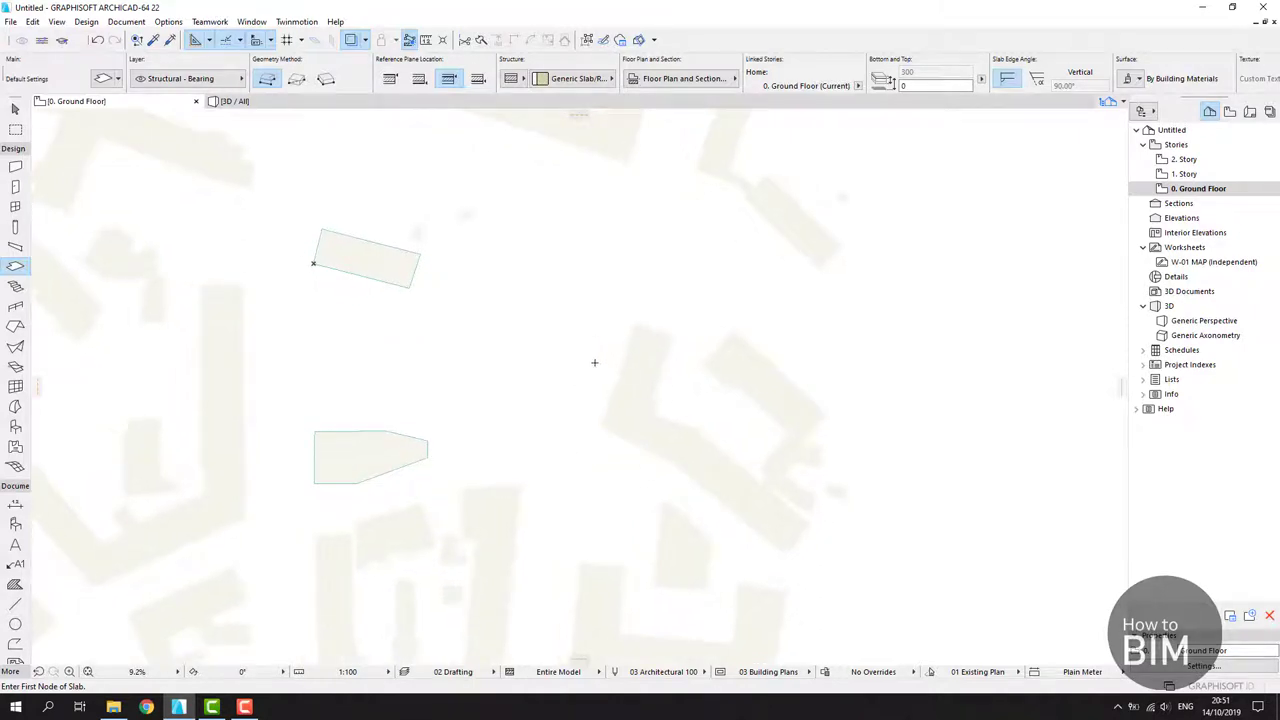
{"action": "scroll", "coordinate": [594, 362], "scroll_direction": "down", "scroll_amount": 4}
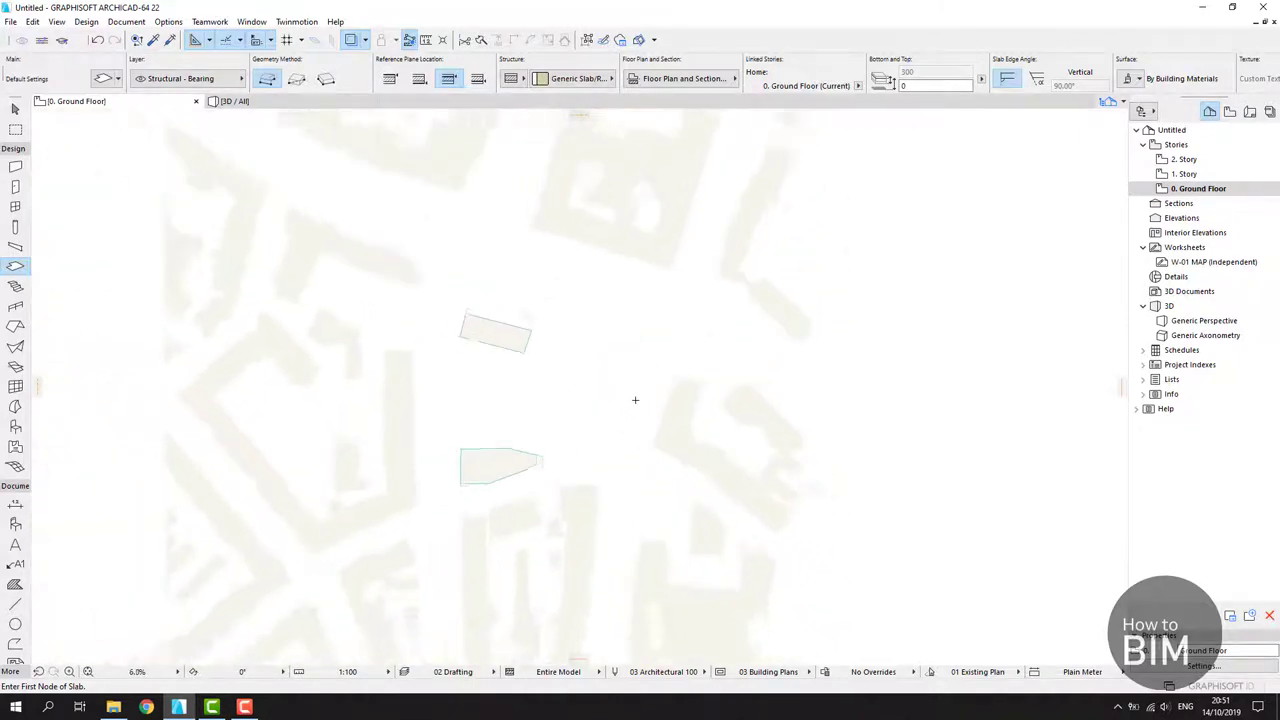
{"action": "middle_click_drag", "start_coordinate": [610, 378], "coordinate": [640, 420]}
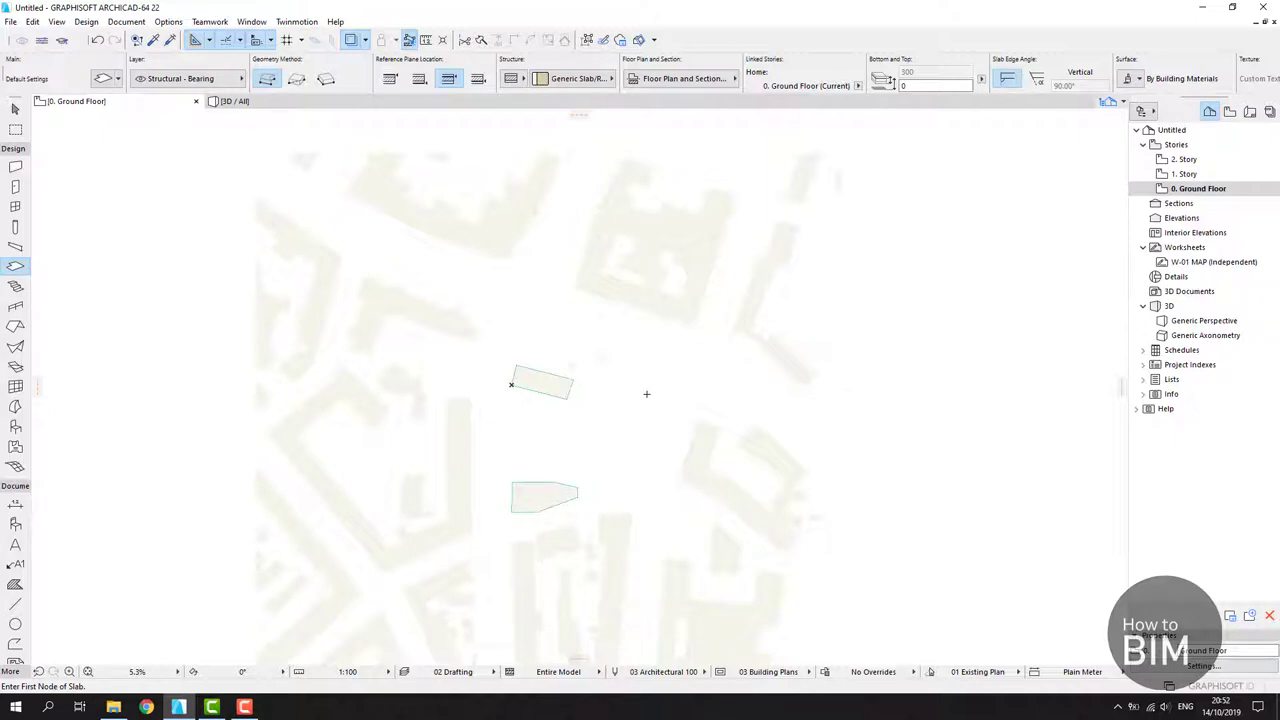
{"action": "mouse_move", "coordinate": [629, 414]}
{"action": "middle_mouse_down"}
{"action": "mouse_move", "coordinate": [697, 426]}
{"action": "mouse_move", "coordinate": [643, 410]}
{"action": "middle_mouse_up"}
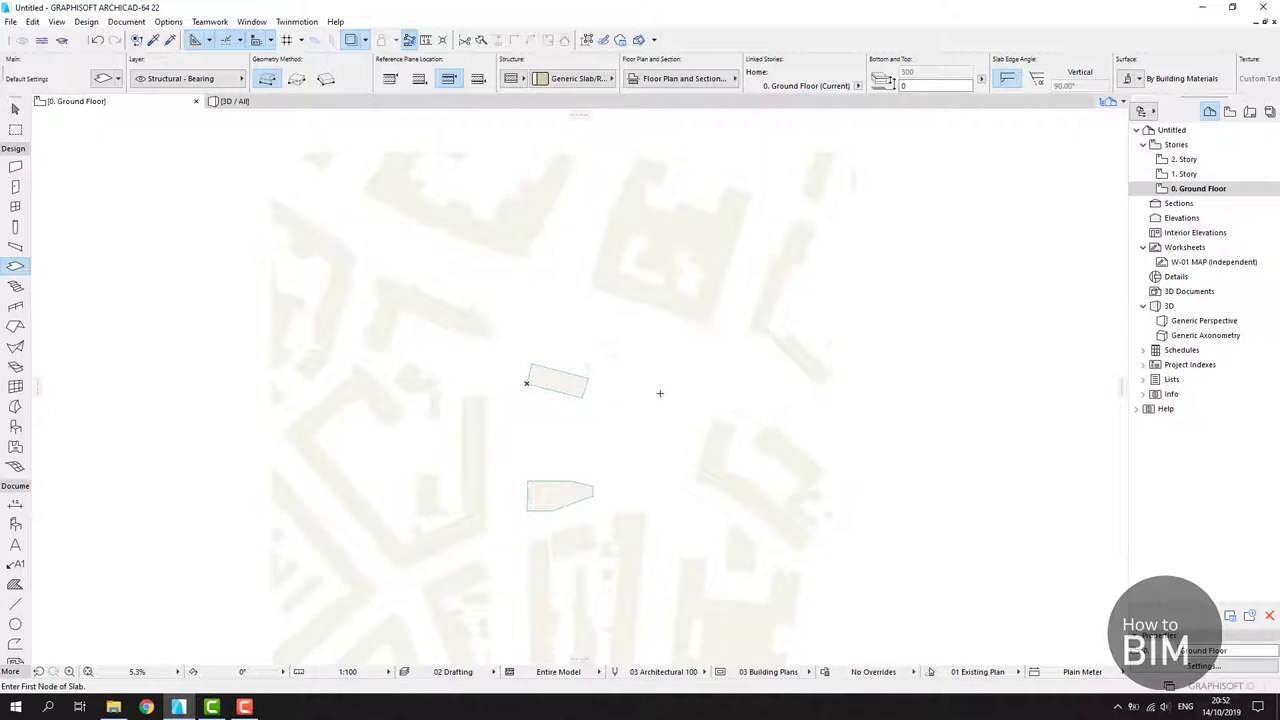
{"action": "scroll", "coordinate": [659, 393], "scroll_direction": "up", "scroll_amount": 1}
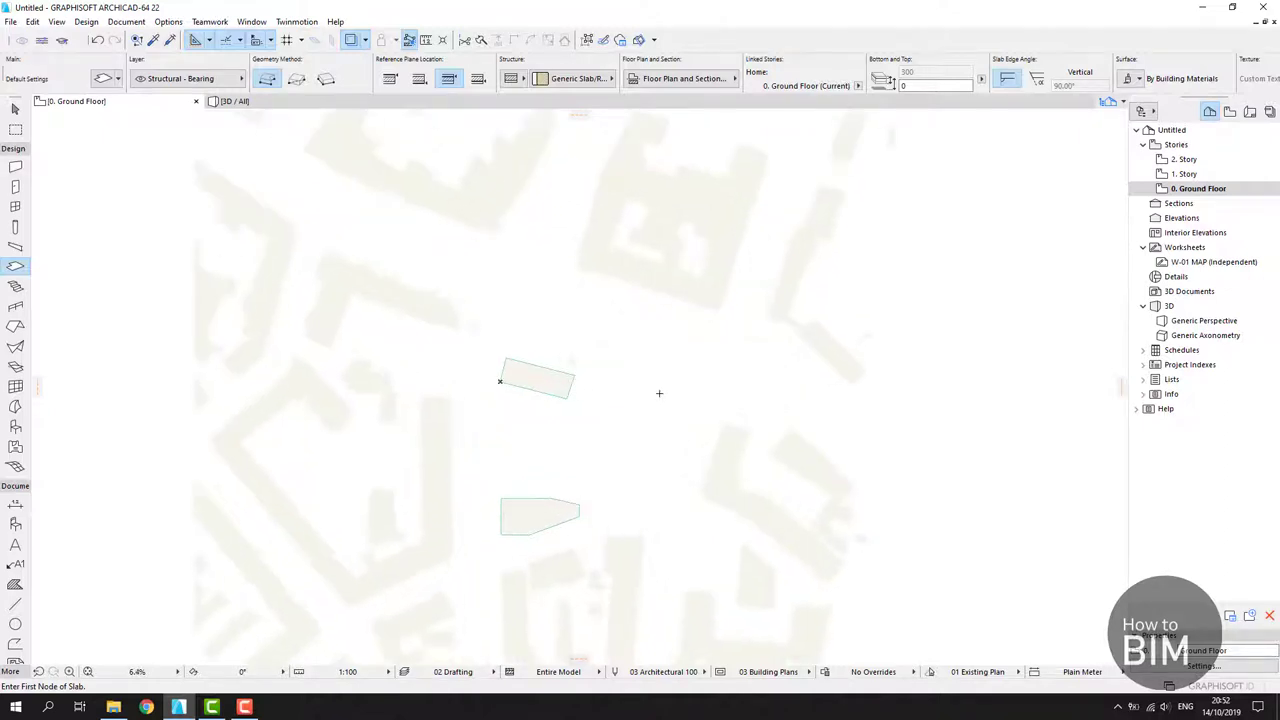
{"action": "key", "text": "Escape"}
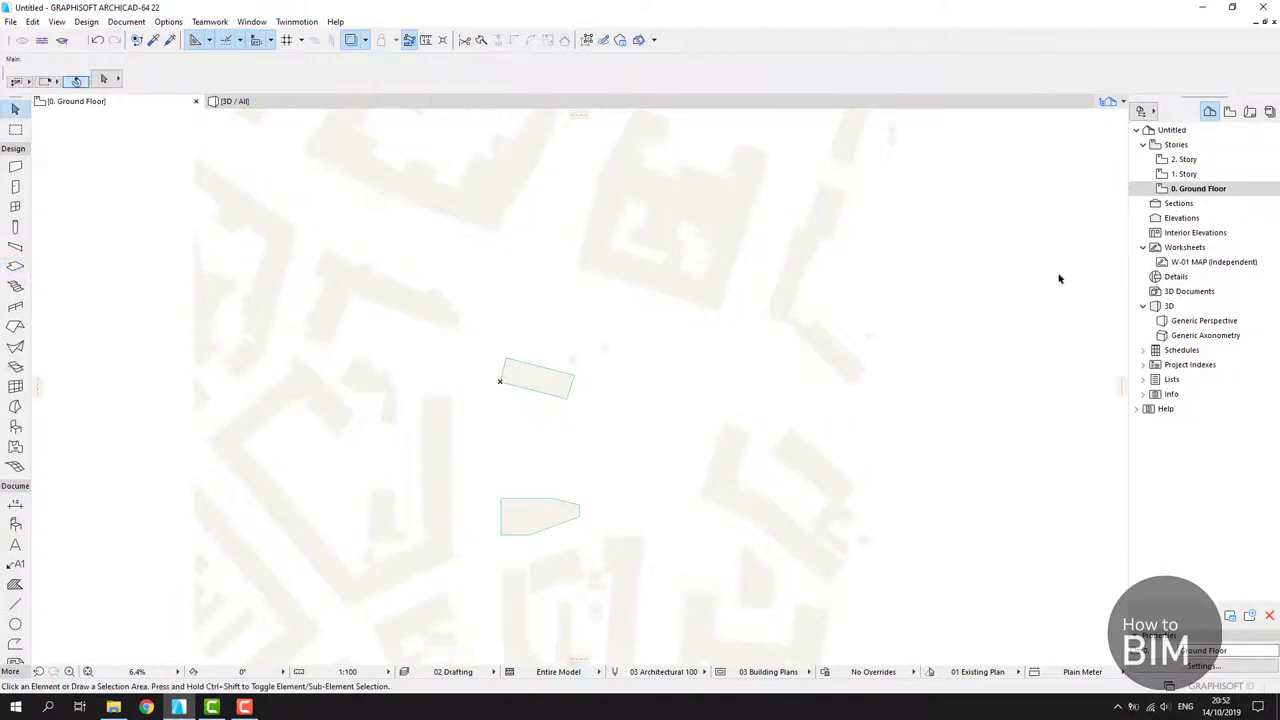
- Open the W-01 MAP worksheet, inspect one black building fill, then close the worksheet
{"action": "double_click", "coordinate": [1168, 264]}
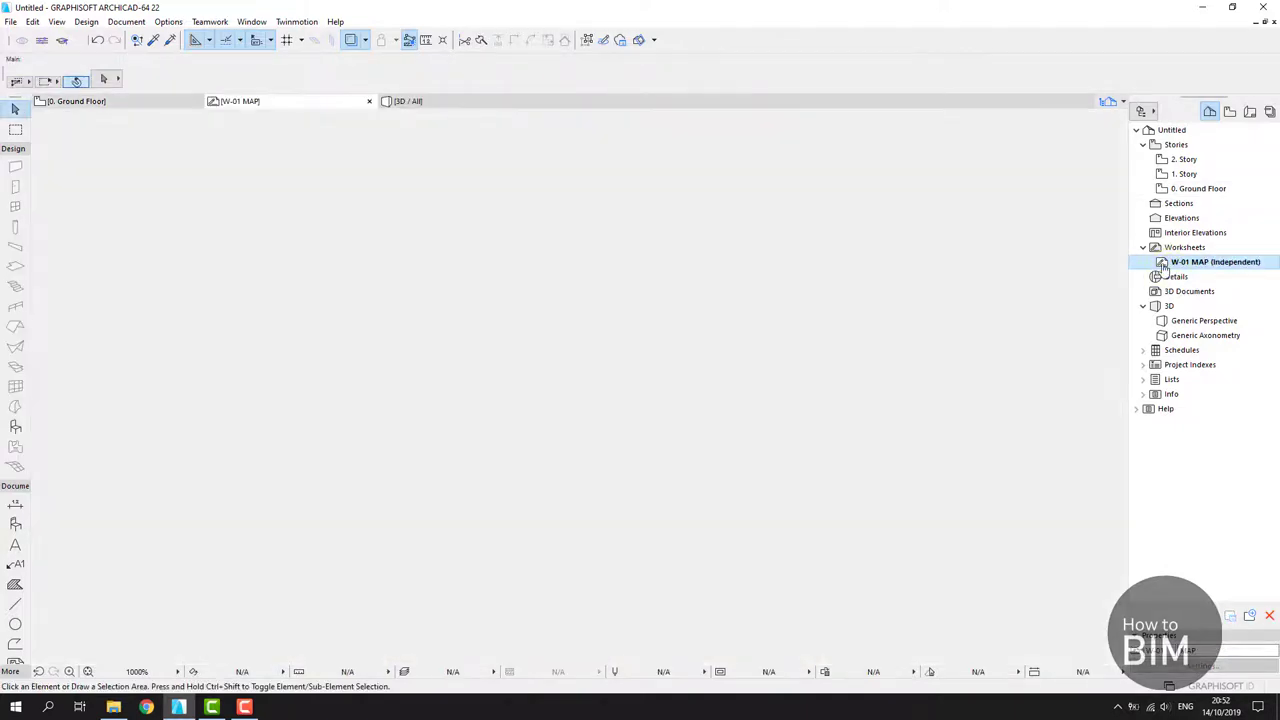
{"action": "scroll", "coordinate": [604, 283], "scroll_direction": "up", "scroll_amount": 6}
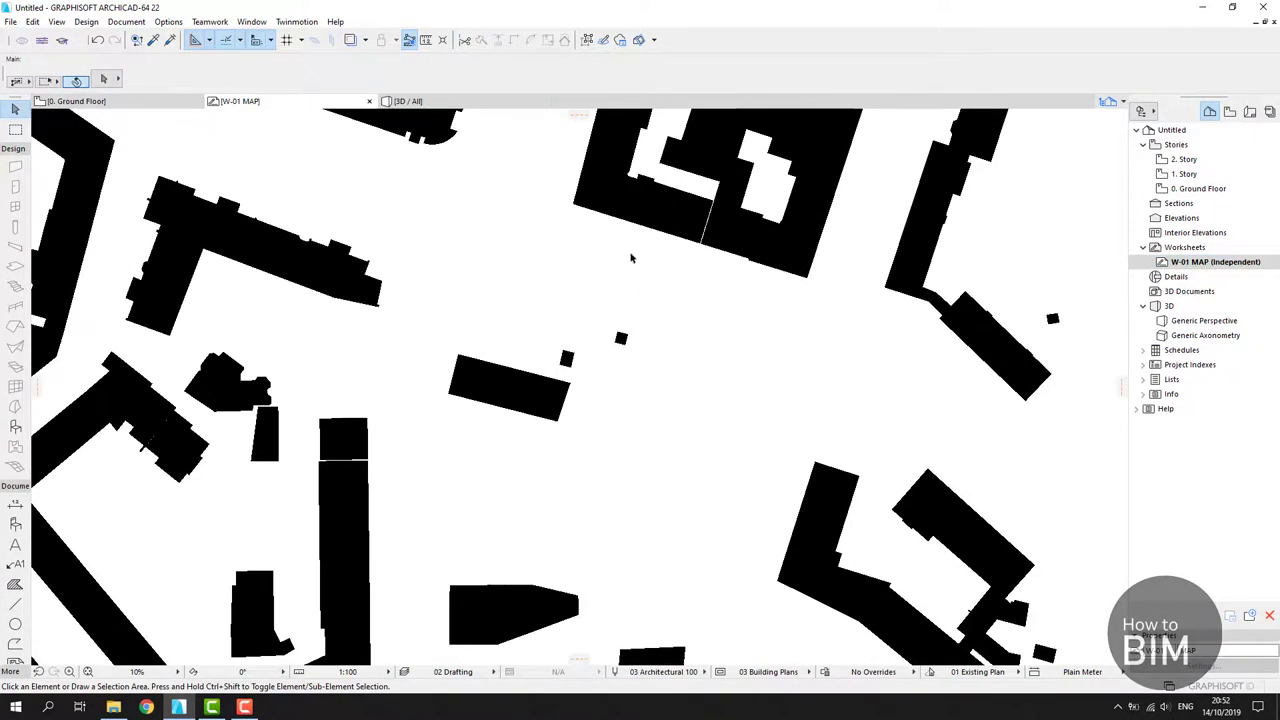
{"action": "left_click", "coordinate": [713, 221]}
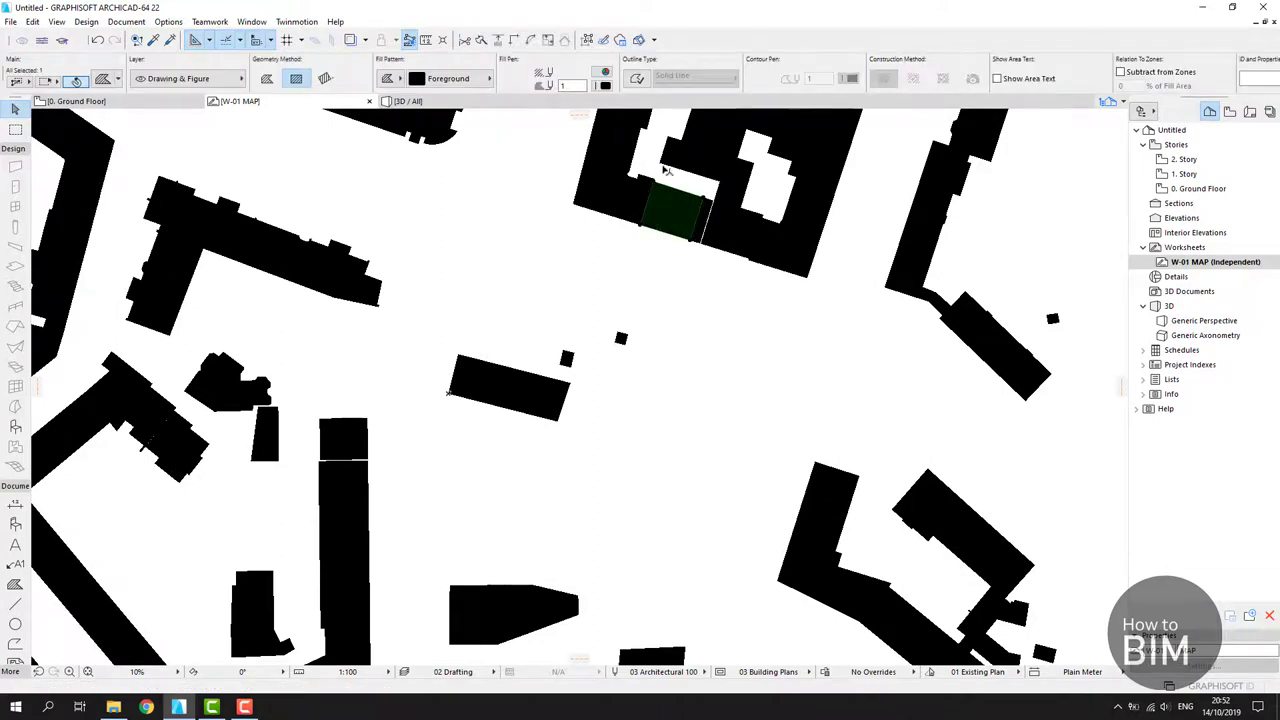
{"action": "scroll", "coordinate": [648, 198], "scroll_direction": "up", "scroll_amount": 5}
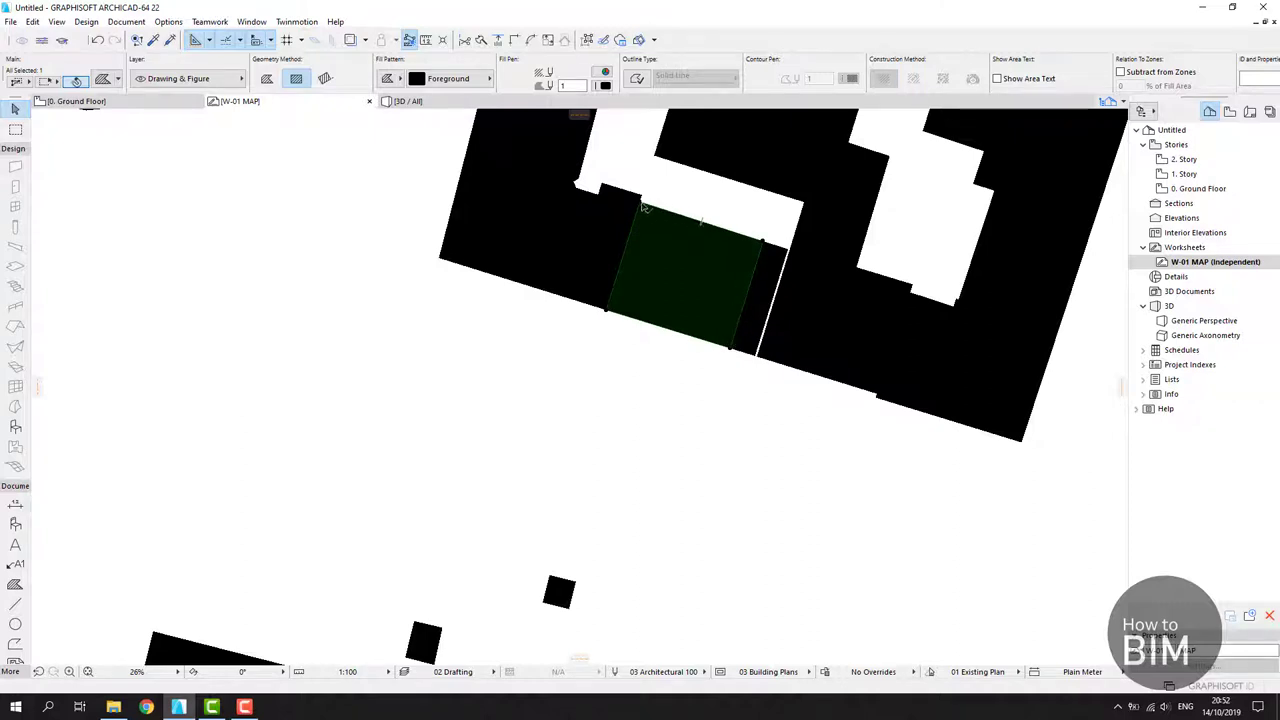
{"action": "scroll", "coordinate": [650, 370], "scroll_direction": "down", "scroll_amount": 4}
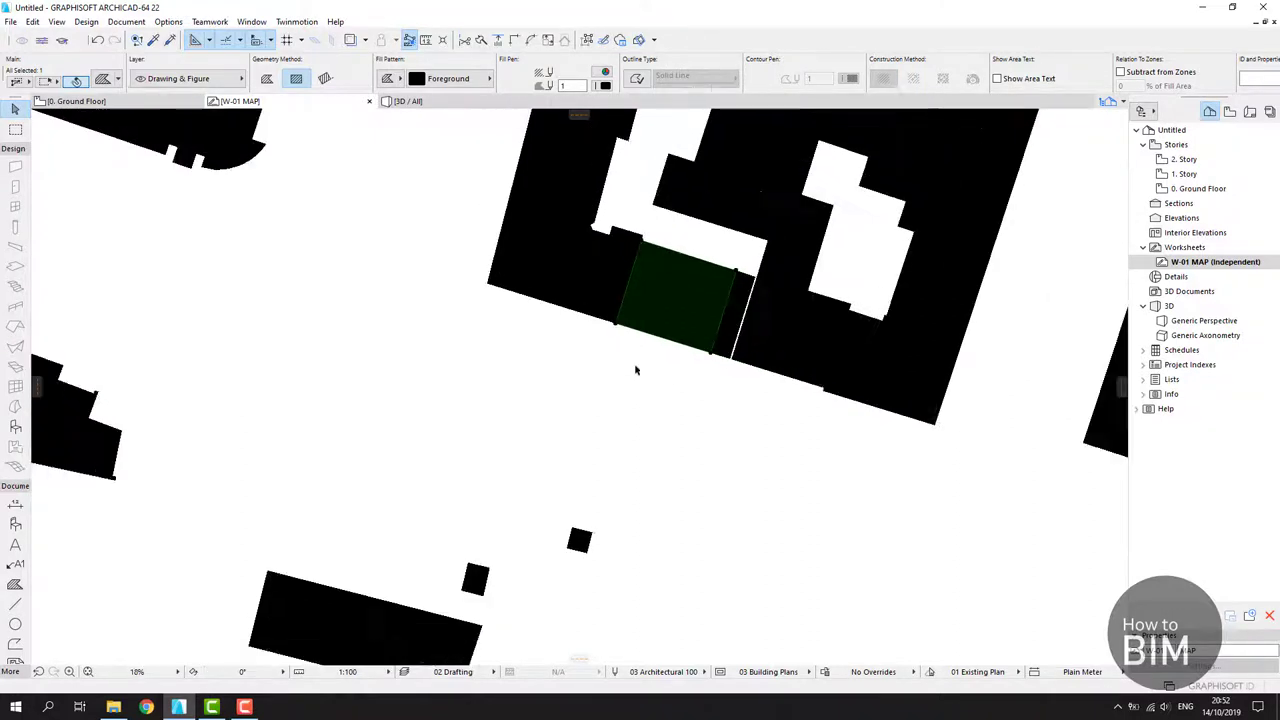
{"action": "left_click", "coordinate": [640, 385]}
{"action": "scroll", "coordinate": [548, 350], "scroll_direction": "down", "scroll_amount": 1}
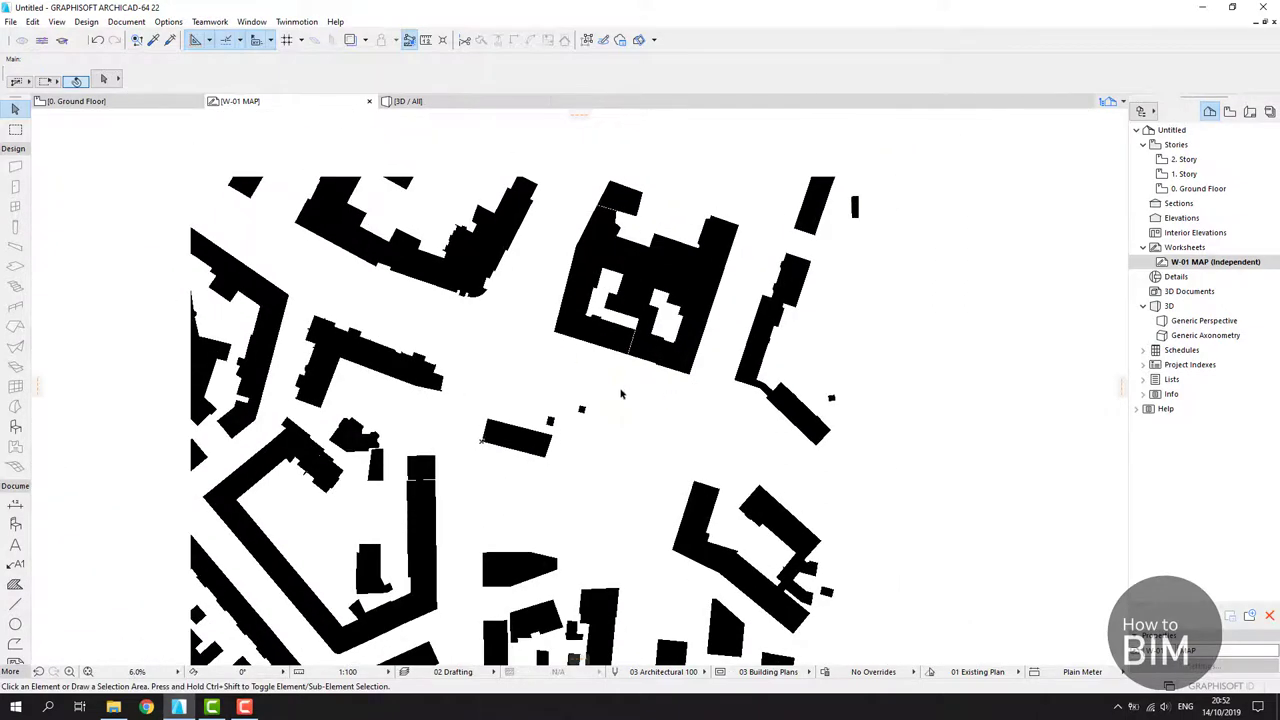
{"action": "scroll", "coordinate": [622, 392], "scroll_direction": "down", "scroll_amount": 1}
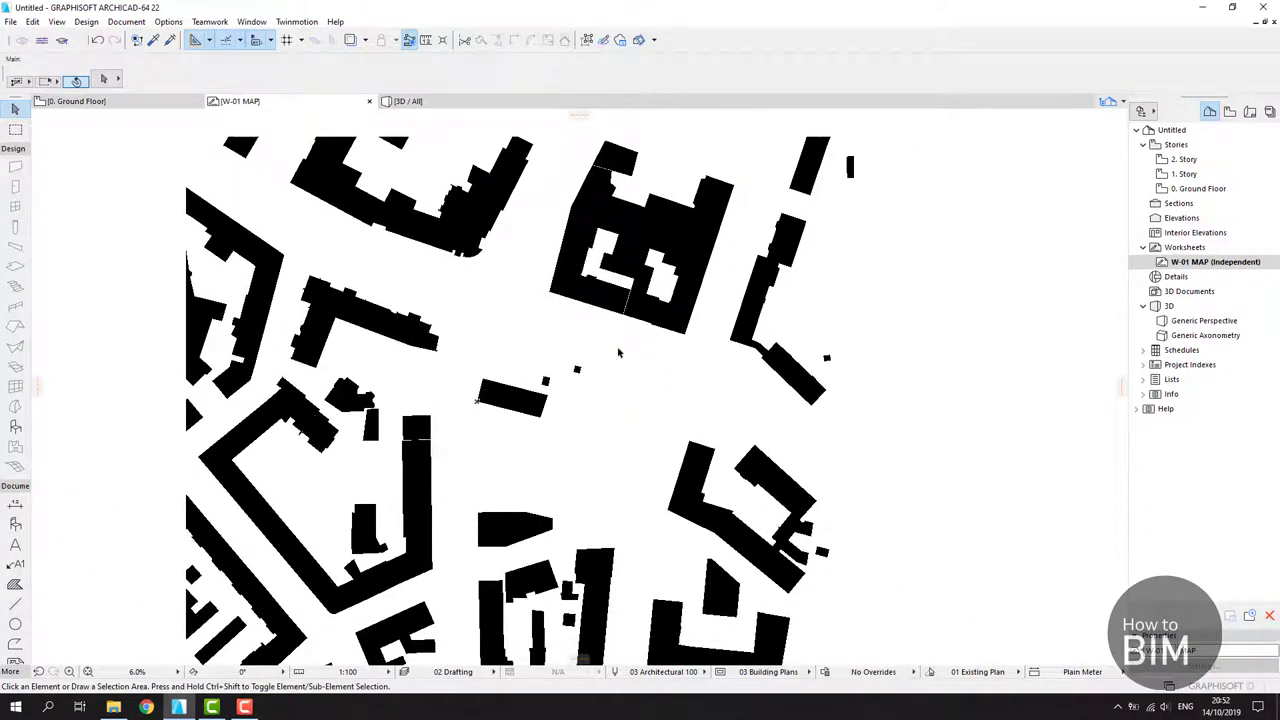
{"action": "left_click", "coordinate": [369, 101]}
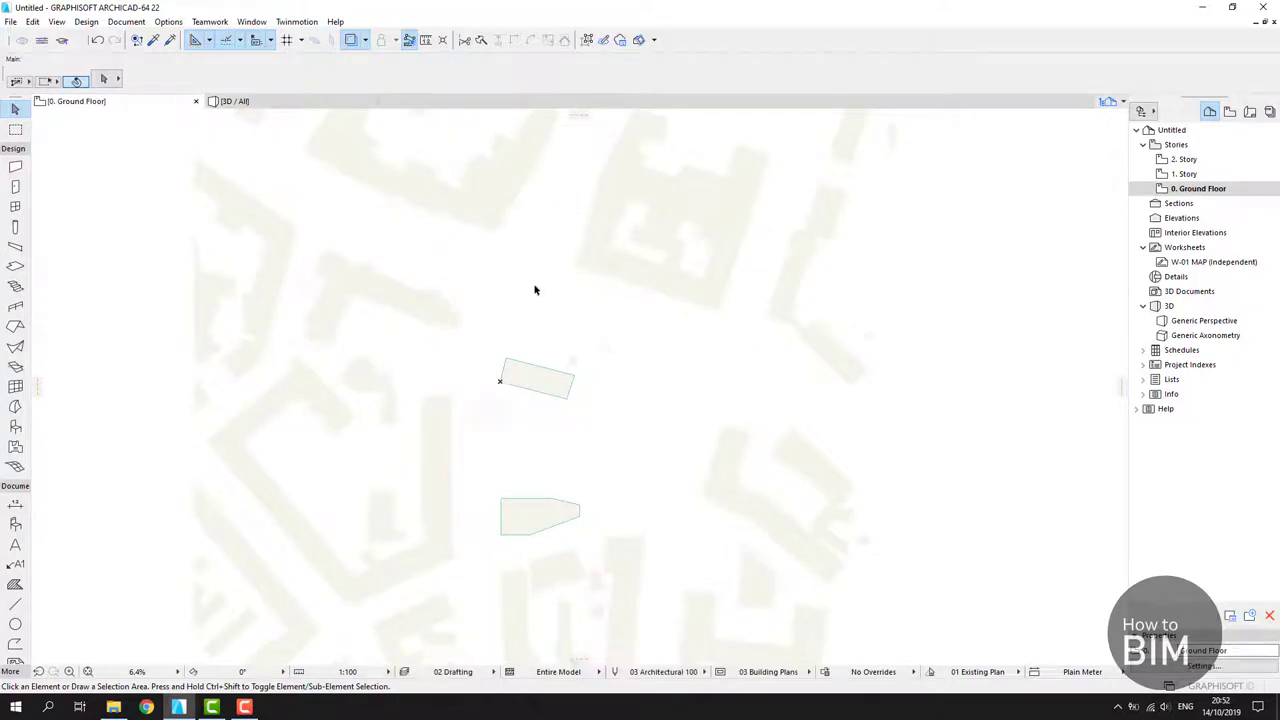
- Pan to the small square building and pick the Slab tool
{"action": "scroll", "coordinate": [590, 300], "scroll_direction": "up", "scroll_amount": 2}
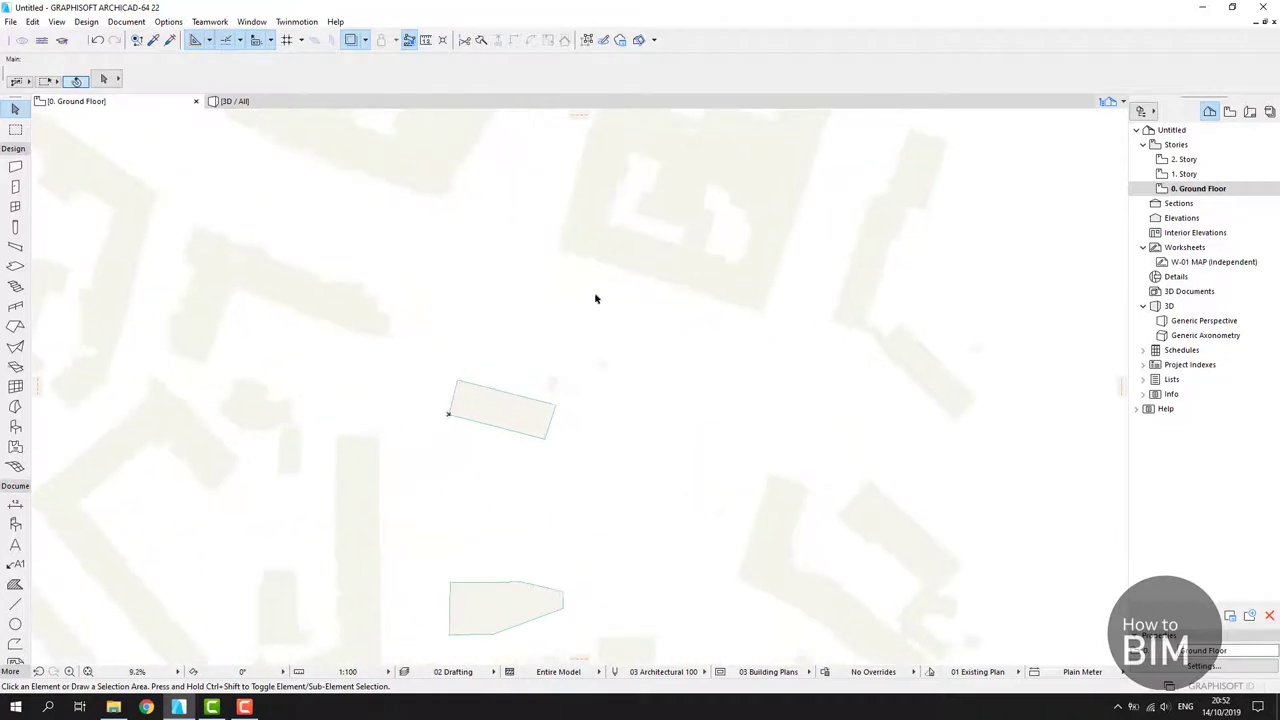
{"action": "middle_click_drag", "start_coordinate": [594, 297], "coordinate": [630, 362]}
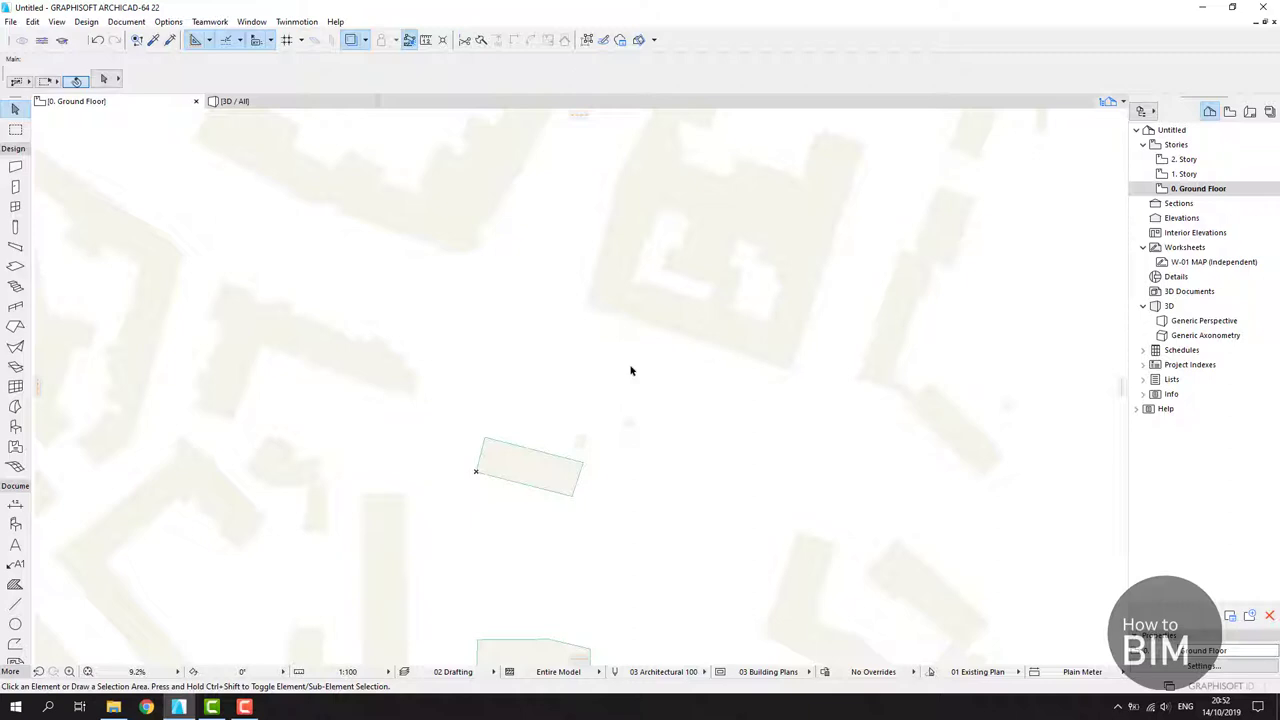
{"action": "left_click", "coordinate": [15, 266]}
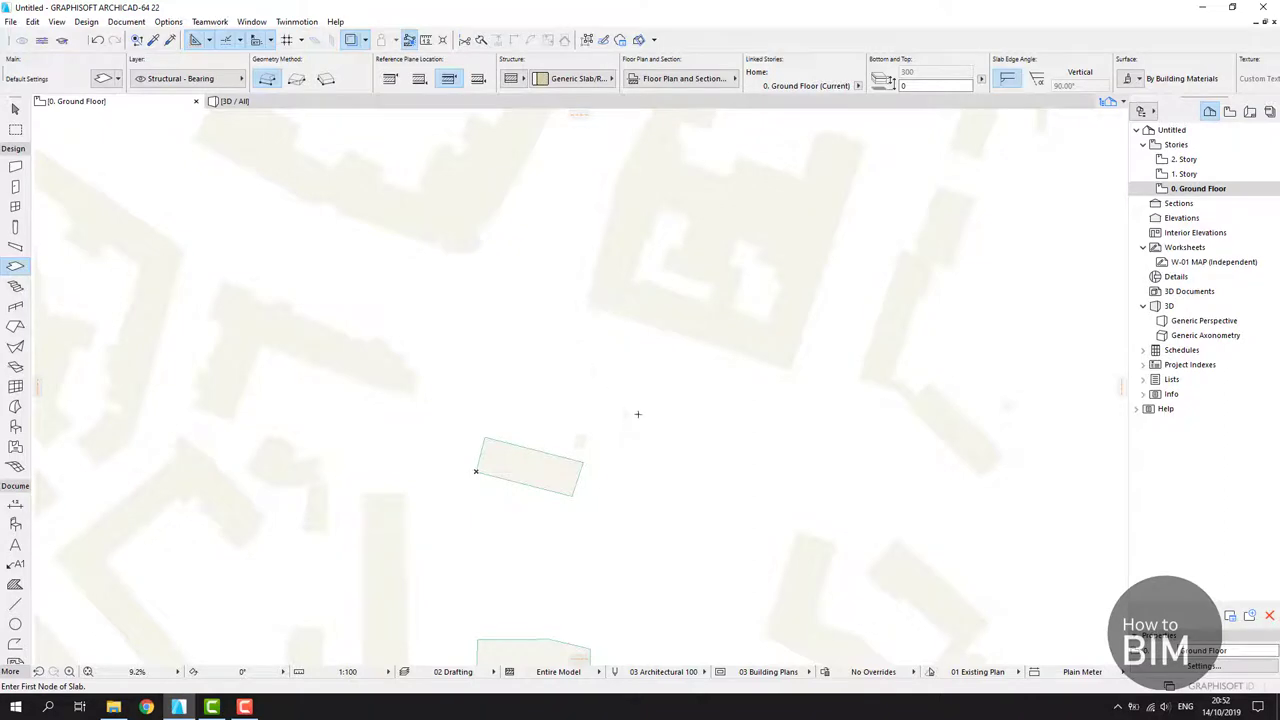
{"action": "scroll", "coordinate": [634, 414], "scroll_direction": "down", "scroll_amount": 1}
{"action": "middle_click_drag", "start_coordinate": [634, 414], "coordinate": [699, 318]}
{"action": "scroll", "coordinate": [604, 352], "scroll_direction": "down", "scroll_amount": 3}
{"action": "scroll", "coordinate": [631, 337], "scroll_direction": "up", "scroll_amount": 2}
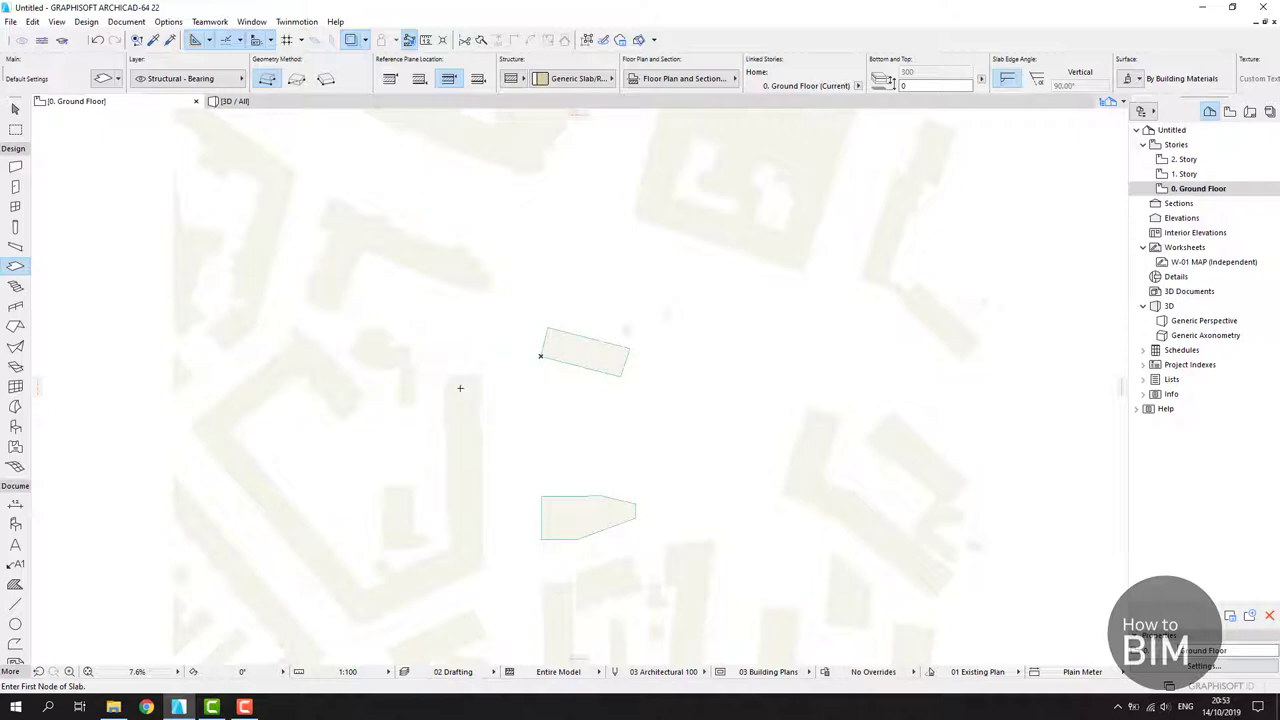
- Magic-wand a slab inside the small square building, then return to the Arrow tool
{"action": "key", "text": "space"}
{"action": "scroll", "coordinate": [459, 388], "scroll_direction": "up", "scroll_amount": 1}
{"action": "scroll", "coordinate": [459, 388], "scroll_direction": "up", "scroll_amount": 1}
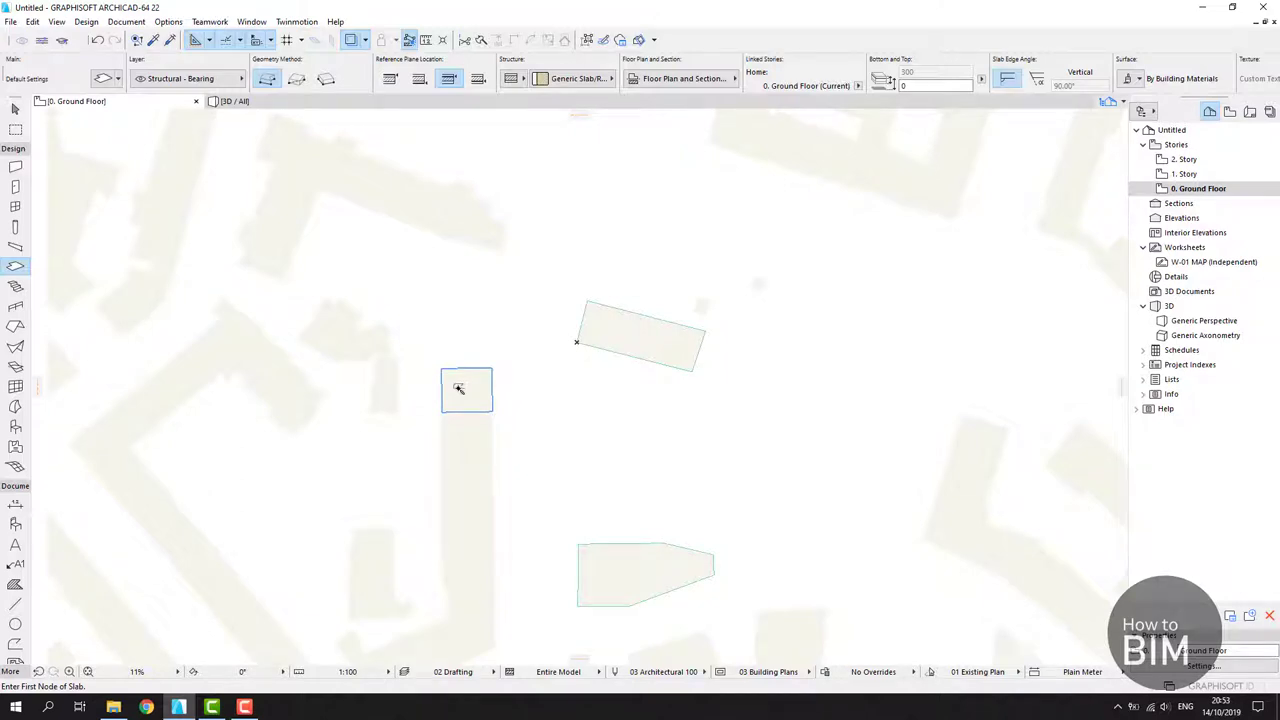
{"action": "left_click", "coordinate": [459, 388]}
{"action": "key", "text": "Escape"}
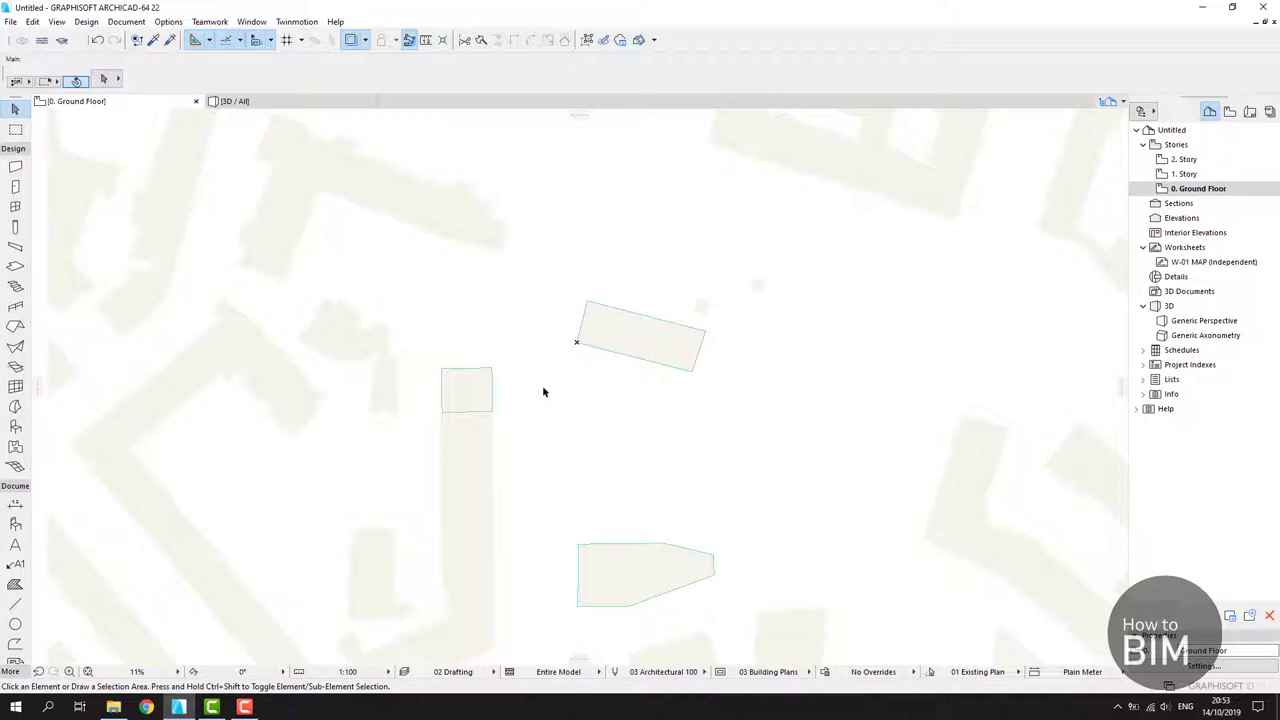
{"action": "scroll", "coordinate": [541, 395], "scroll_direction": "down", "scroll_amount": 5}
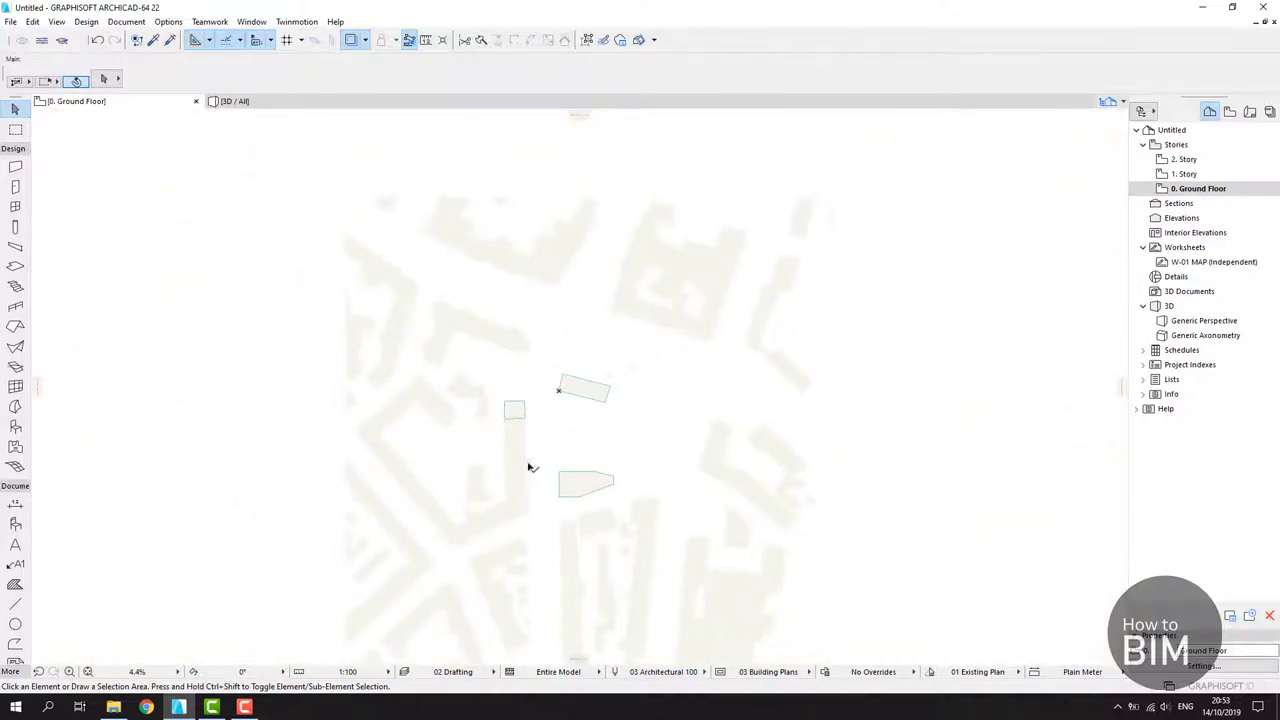
{"action": "scroll", "coordinate": [531, 397], "scroll_direction": "down", "scroll_amount": 3}
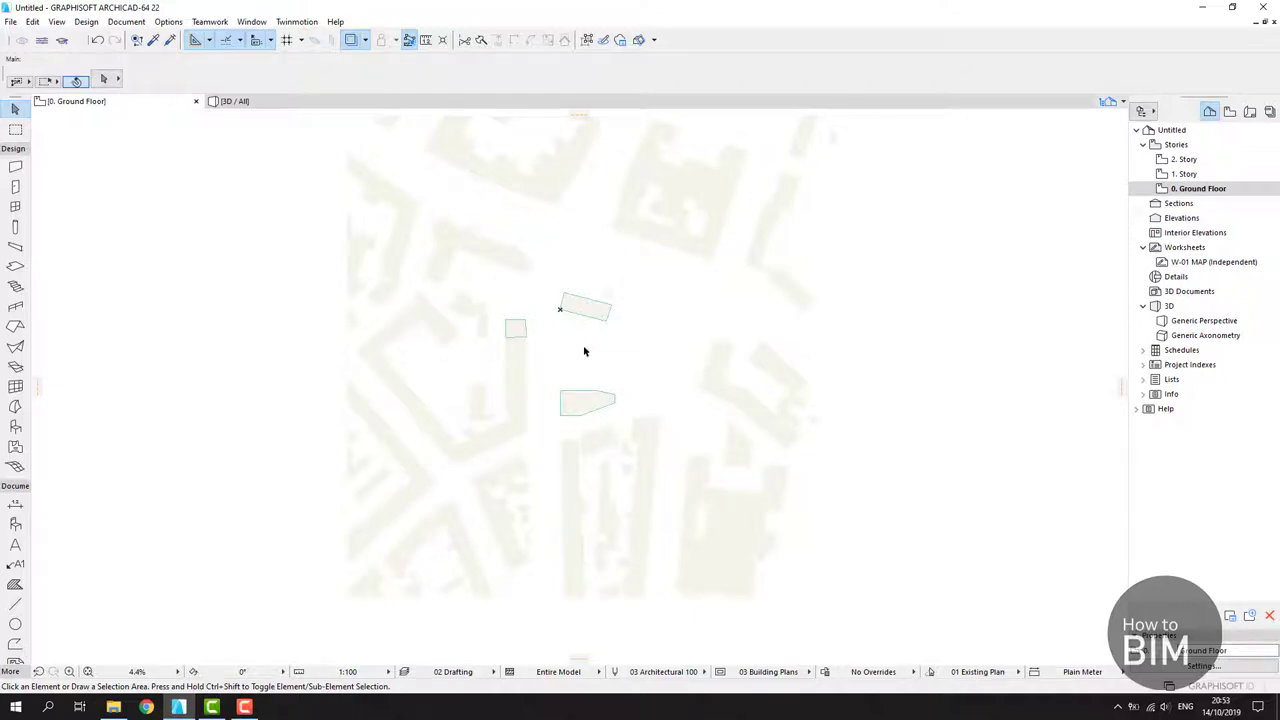
- Magic-wand slabs onto the rectangle, pentagon, small rectangle and square pieces below the small slab
{"action": "key", "text": "s"}
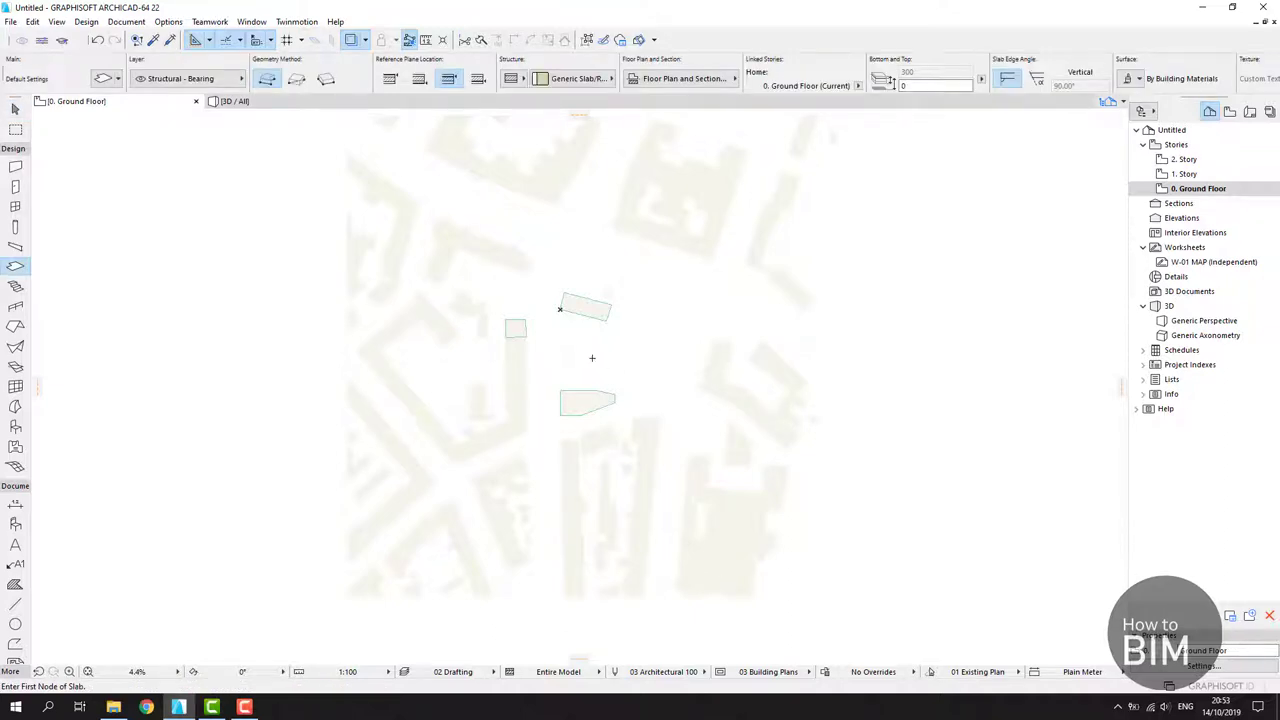
{"action": "scroll", "coordinate": [591, 357], "scroll_direction": "up", "scroll_amount": 3}
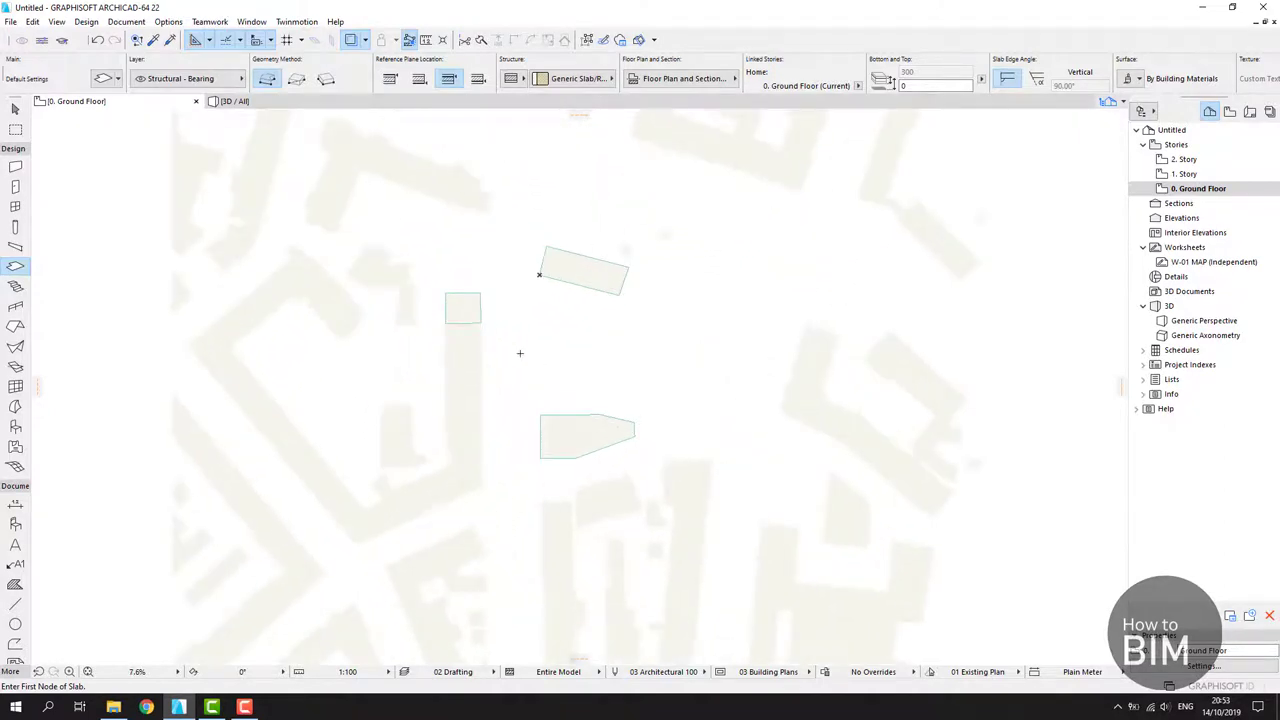
{"action": "key", "text": "space"}
{"action": "left_click", "coordinate": [462, 345]}
{"action": "key", "text": "space"}
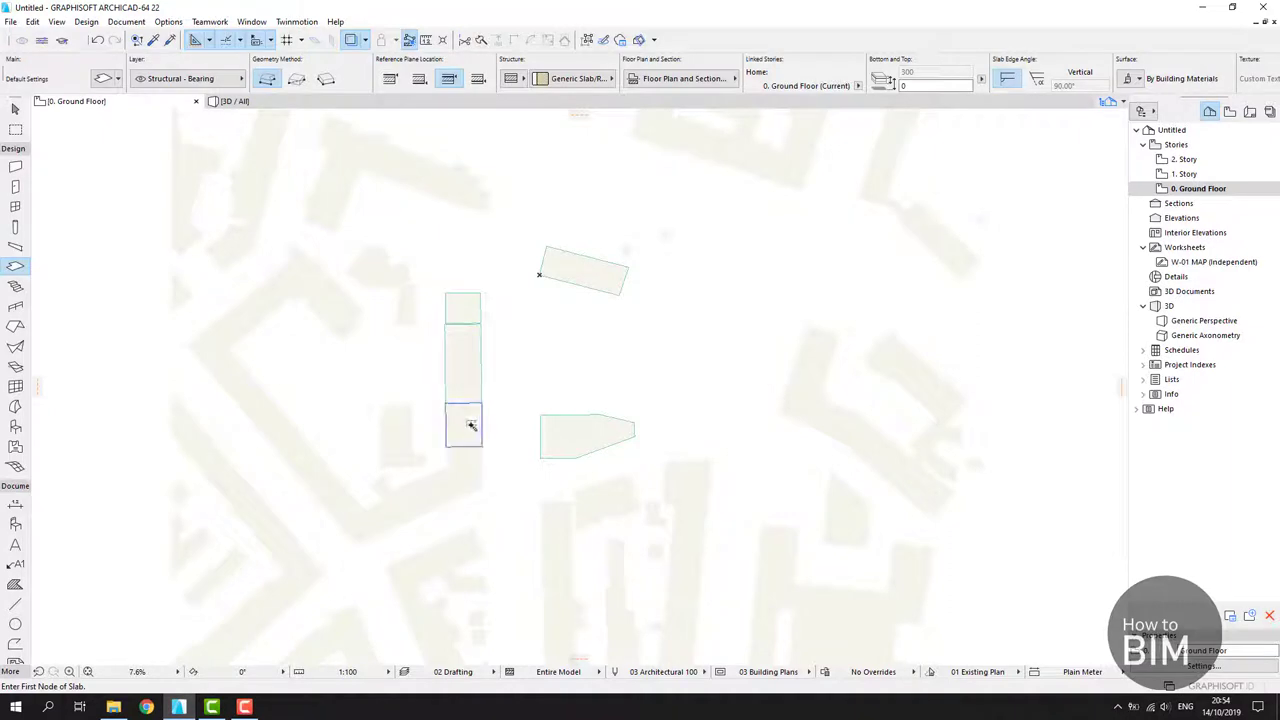
{"action": "left_click", "coordinate": [467, 425]}
{"action": "left_click", "coordinate": [467, 463]}
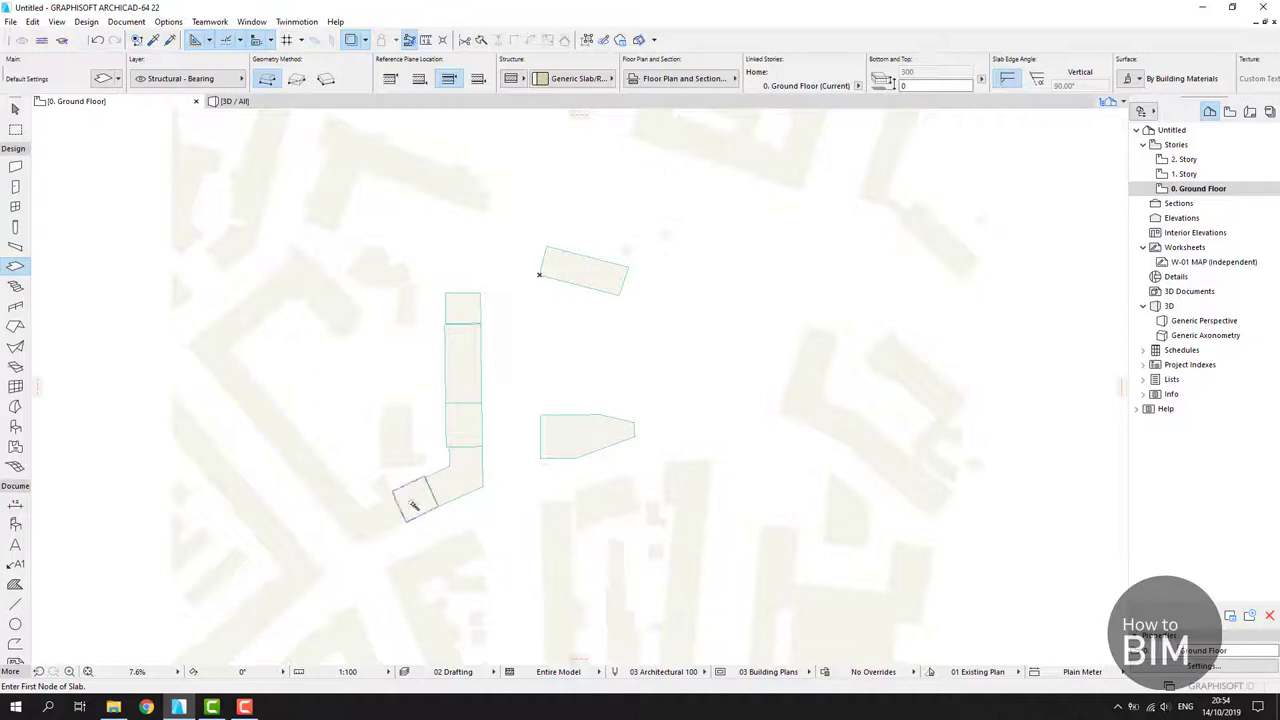
{"action": "left_click", "coordinate": [414, 505]}
{"action": "left_click", "coordinate": [317, 486]}
{"action": "left_click", "coordinate": [298, 453]}
- Trace each piece of the L-shaped block and nearby rectangles as slabs, then view them in 3D
{"action": "left_click", "coordinate": [310, 471]}
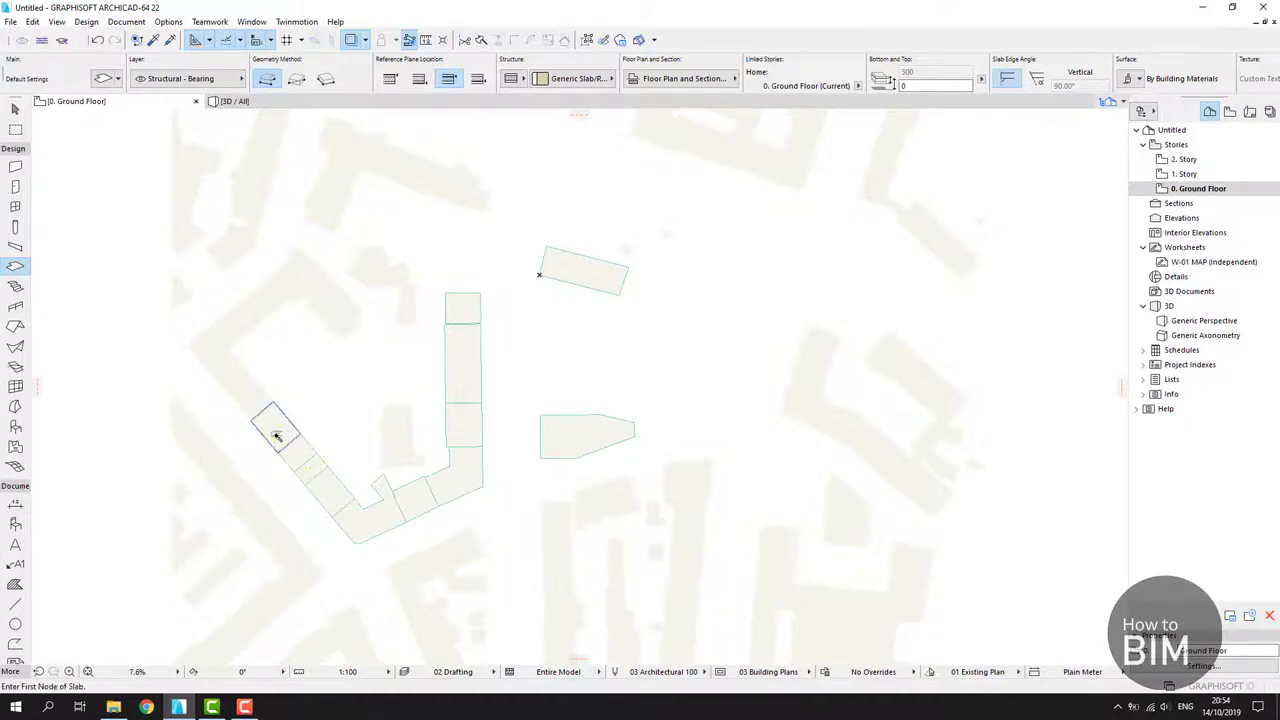
{"action": "left_click", "coordinate": [276, 437]}
{"action": "left_click", "coordinate": [247, 399]}
{"action": "left_click", "coordinate": [221, 364]}
{"action": "left_click", "coordinate": [237, 322]}
{"action": "left_click", "coordinate": [263, 300]}
{"action": "left_click", "coordinate": [300, 272]}
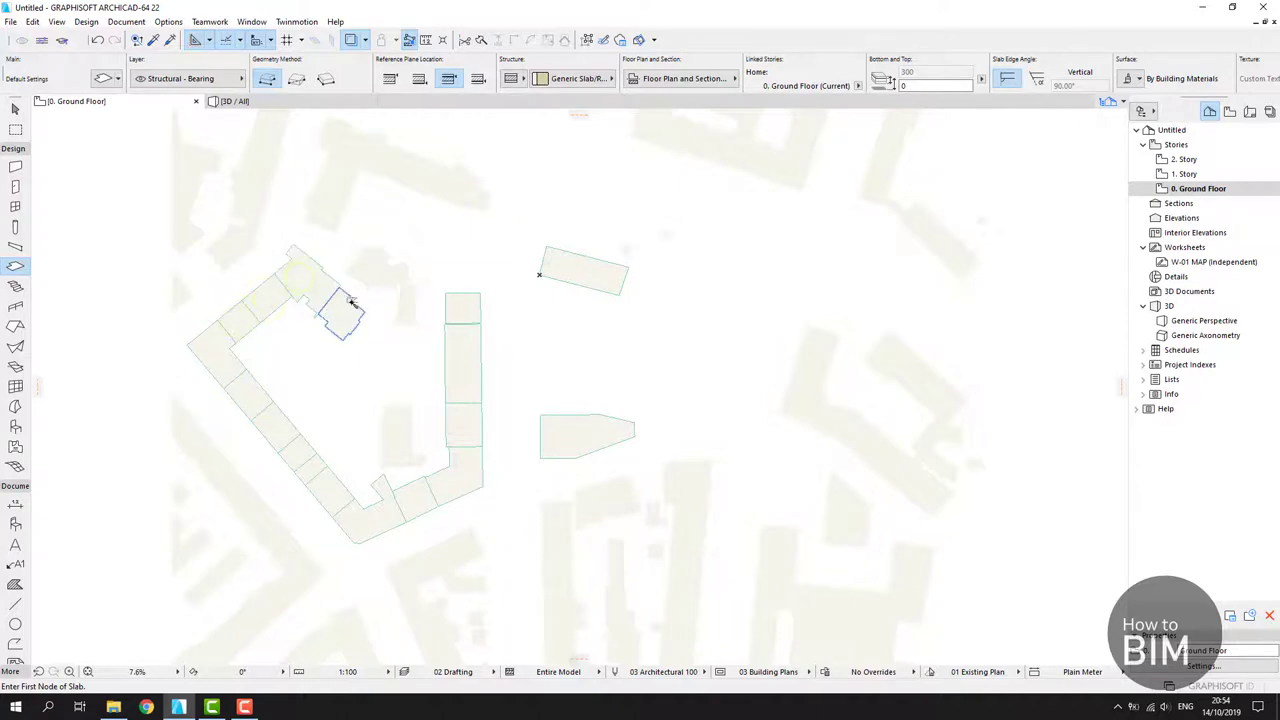
{"action": "left_click", "coordinate": [344, 312]}
{"action": "left_click", "coordinate": [406, 314]}
{"action": "left_click", "coordinate": [420, 398]}
{"action": "key", "text": "Escape"}
{"action": "left_click", "coordinate": [274, 101]}
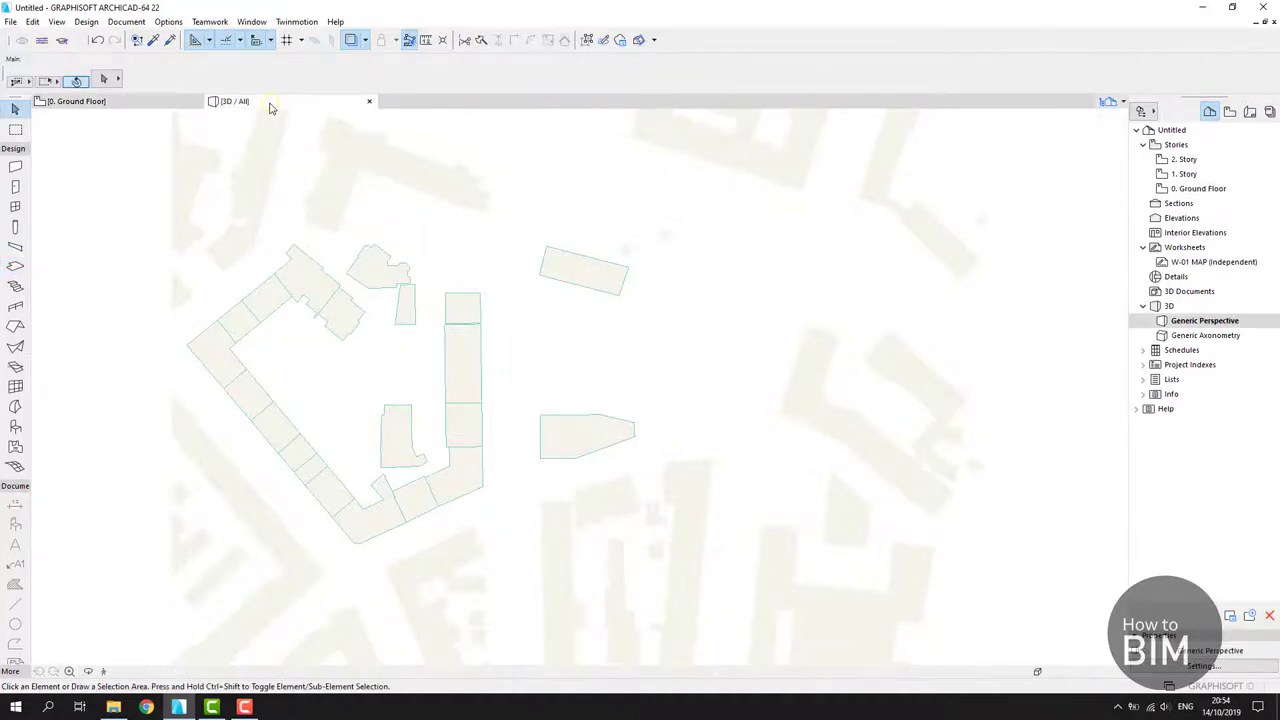
- Zoom out in 3D to review the slabs, then go back to the Ground Floor plan
{"action": "scroll", "coordinate": [503, 409], "scroll_direction": "down", "scroll_amount": 6}
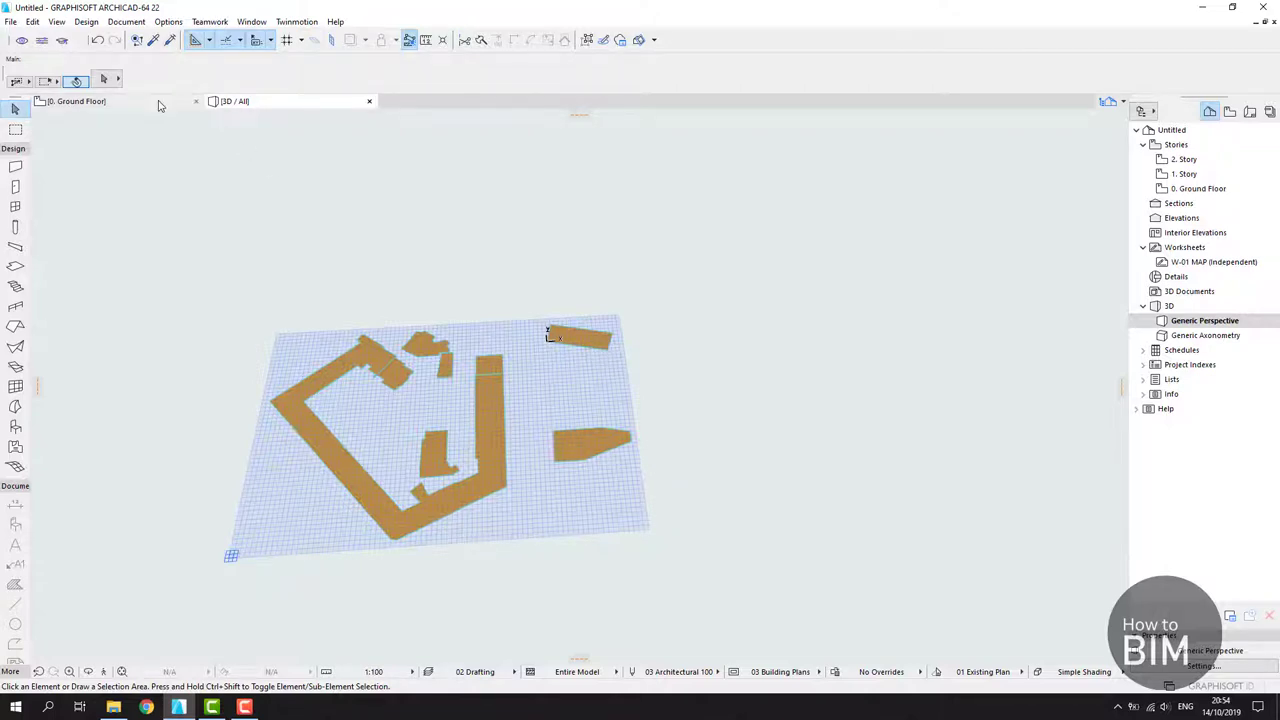
{"action": "left_click", "coordinate": [75, 101]}
{"action": "middle_click_drag", "start_coordinate": [714, 354], "coordinate": [694, 369]}
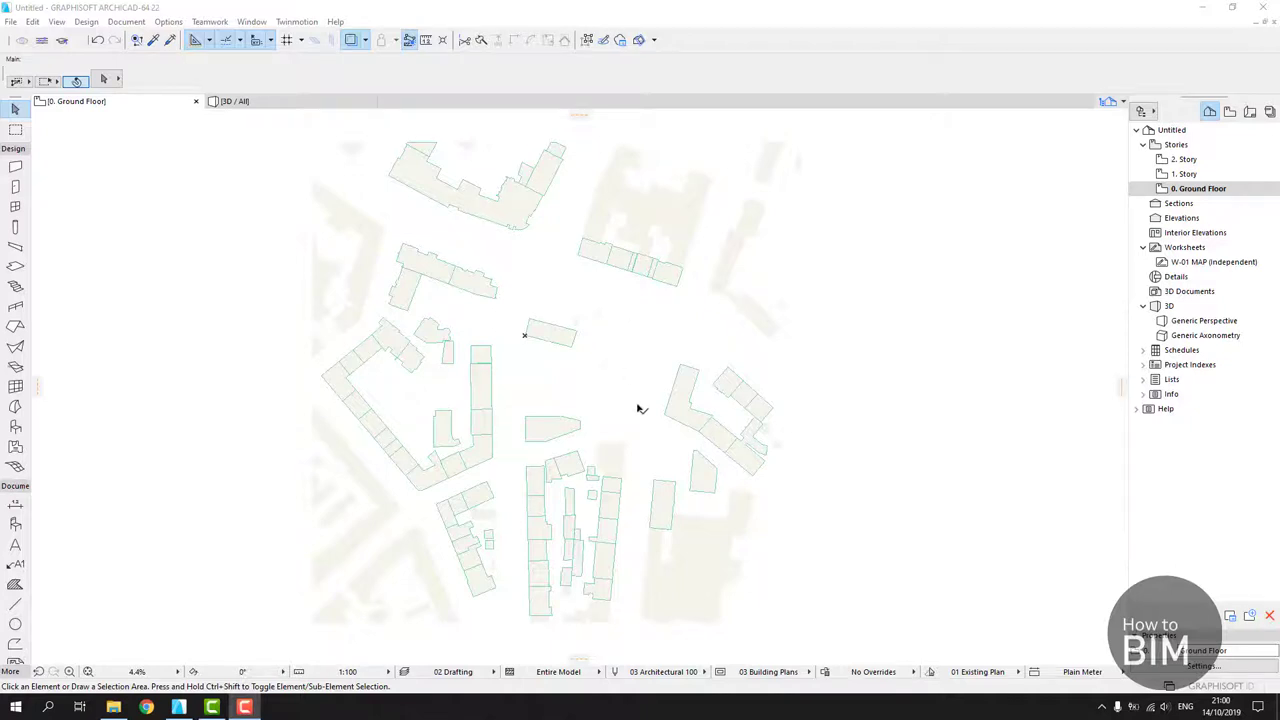
- With the Slab tool, try a magic-wand fill on an empty area and dismiss 'Region not found'
{"action": "scroll", "coordinate": [643, 408], "scroll_direction": "up", "scroll_amount": 3}
{"action": "middle_click_drag", "start_coordinate": [637, 472], "coordinate": [597, 360]}
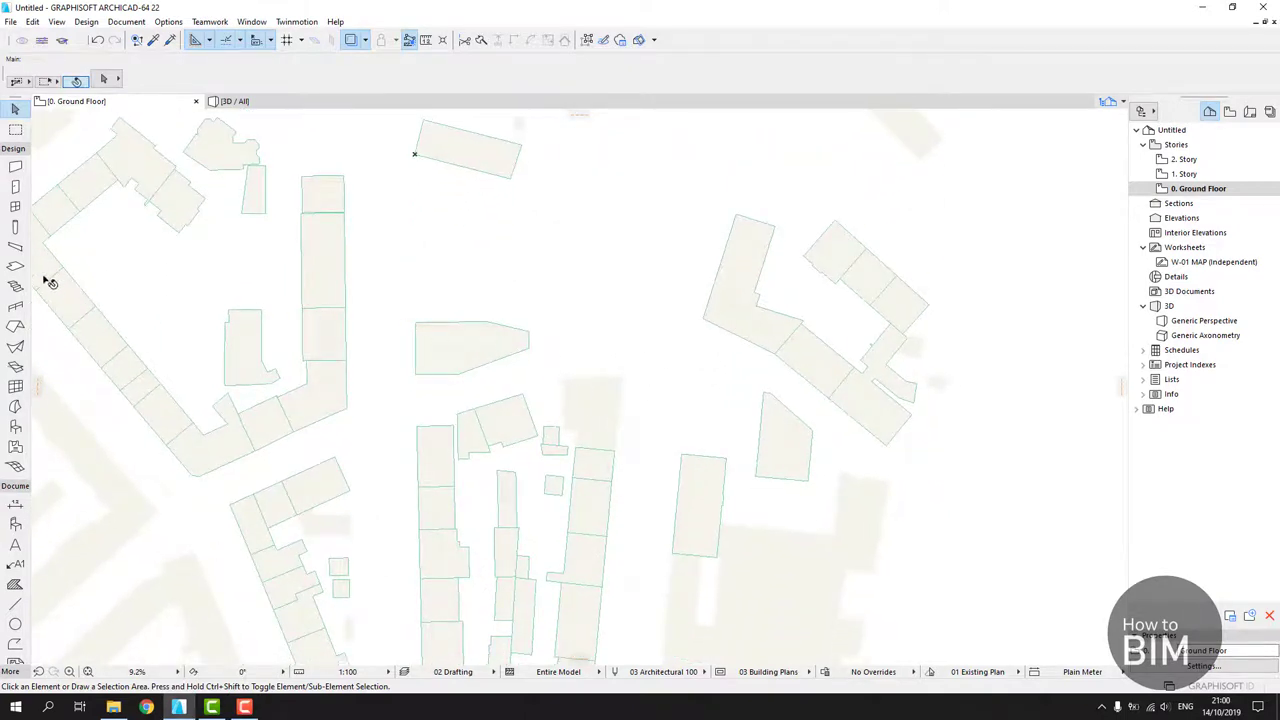
{"action": "left_click", "coordinate": [15, 266]}
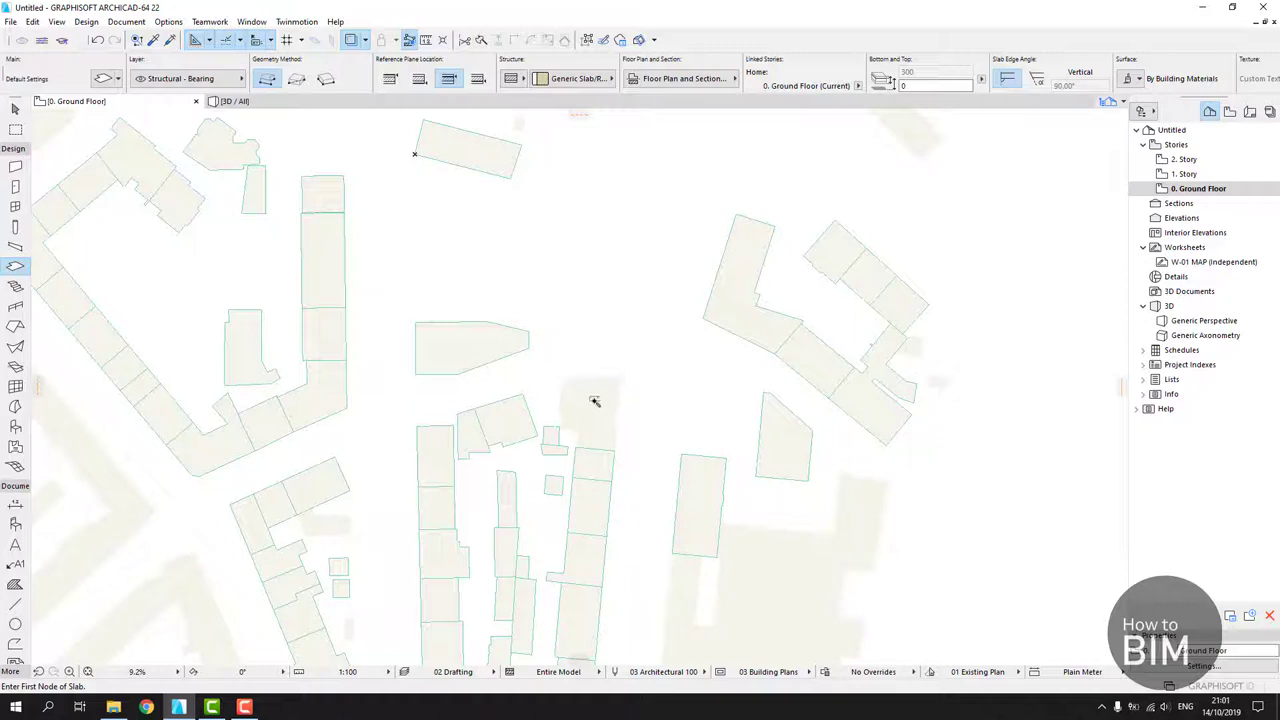
{"action": "left_click", "coordinate": [594, 401]}
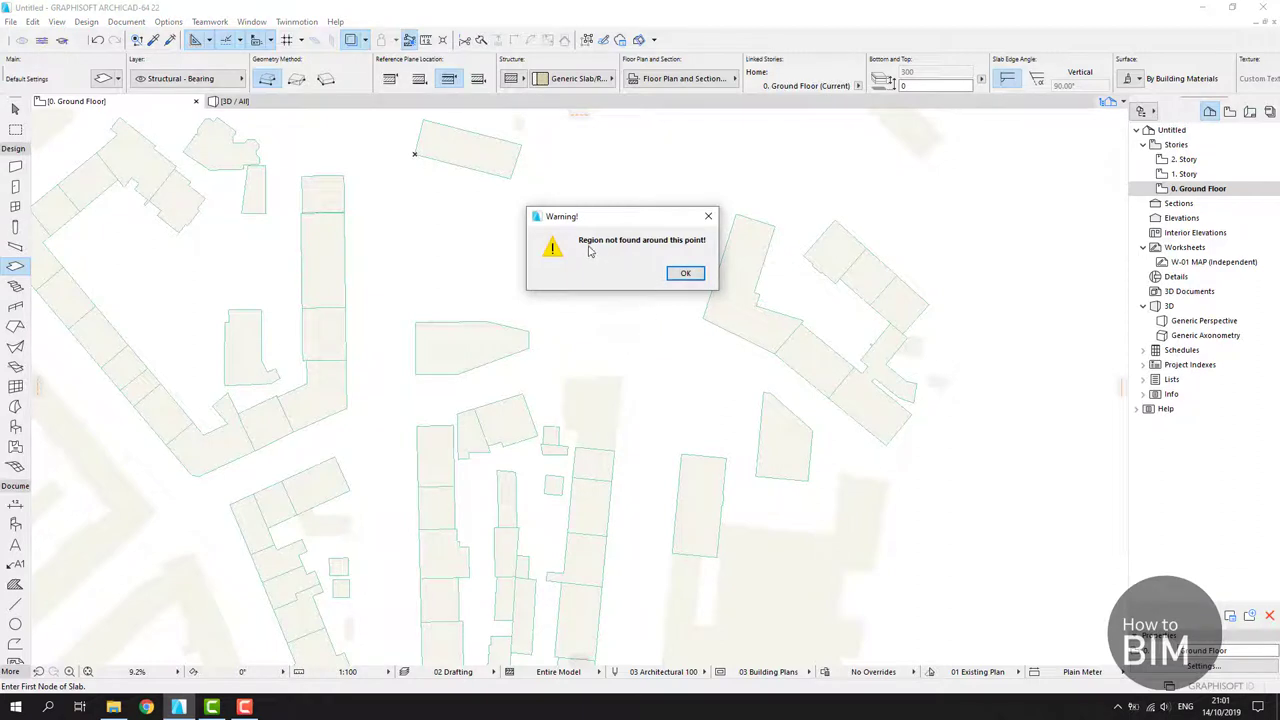
{"action": "left_click", "coordinate": [686, 274]}
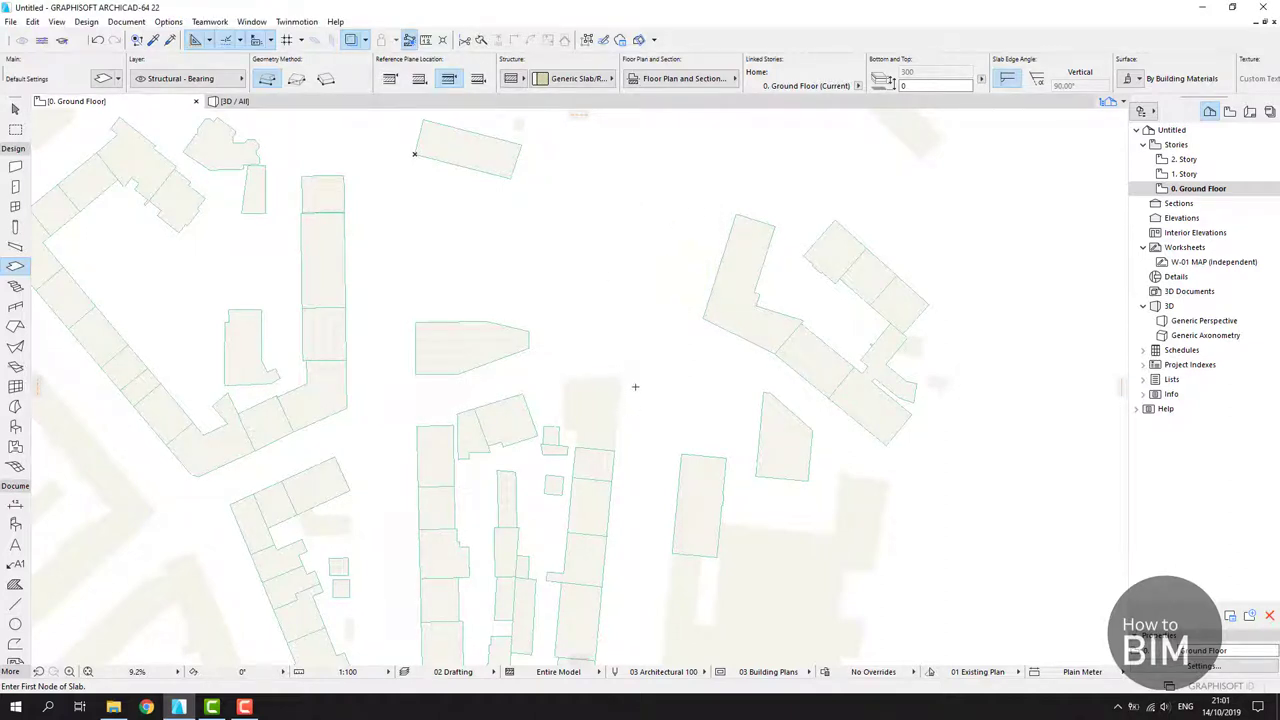
- Pan to the untraced courtyard building, retry the magic-wand fill, and dismiss the warning again
{"action": "scroll", "coordinate": [635, 386], "scroll_direction": "down", "scroll_amount": 1}
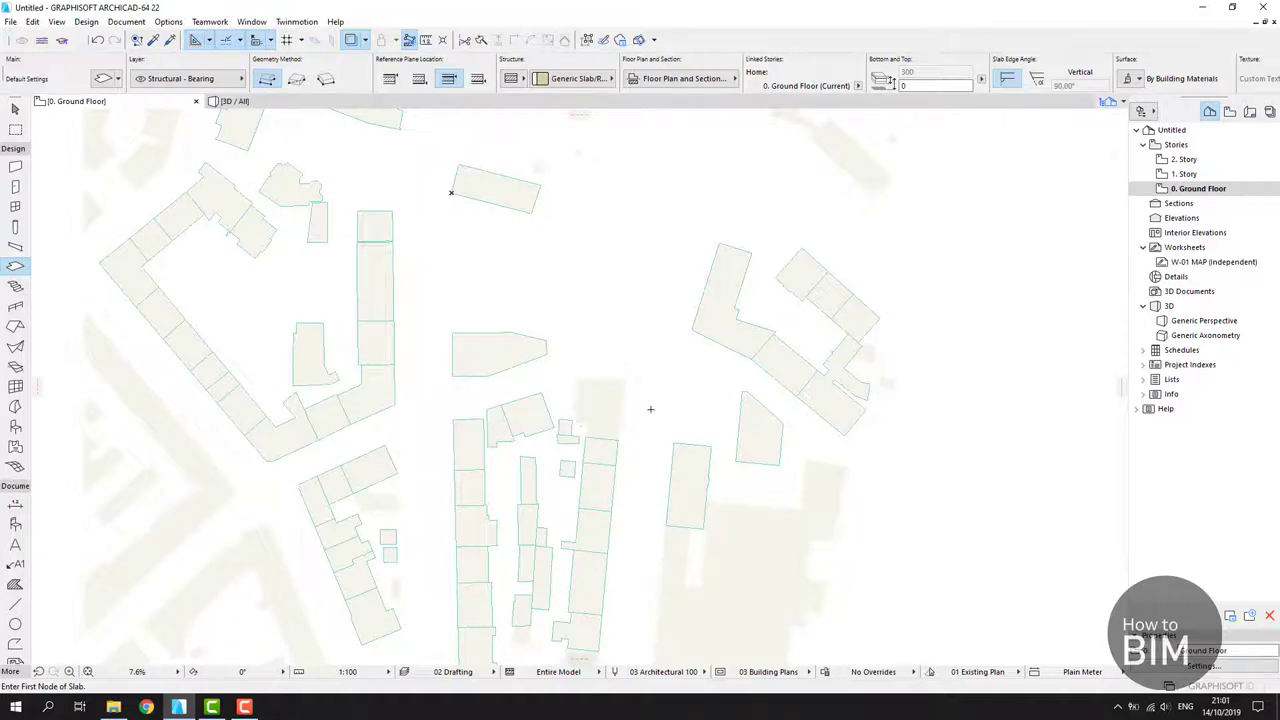
{"action": "middle_click_drag", "start_coordinate": [649, 413], "coordinate": [648, 391]}
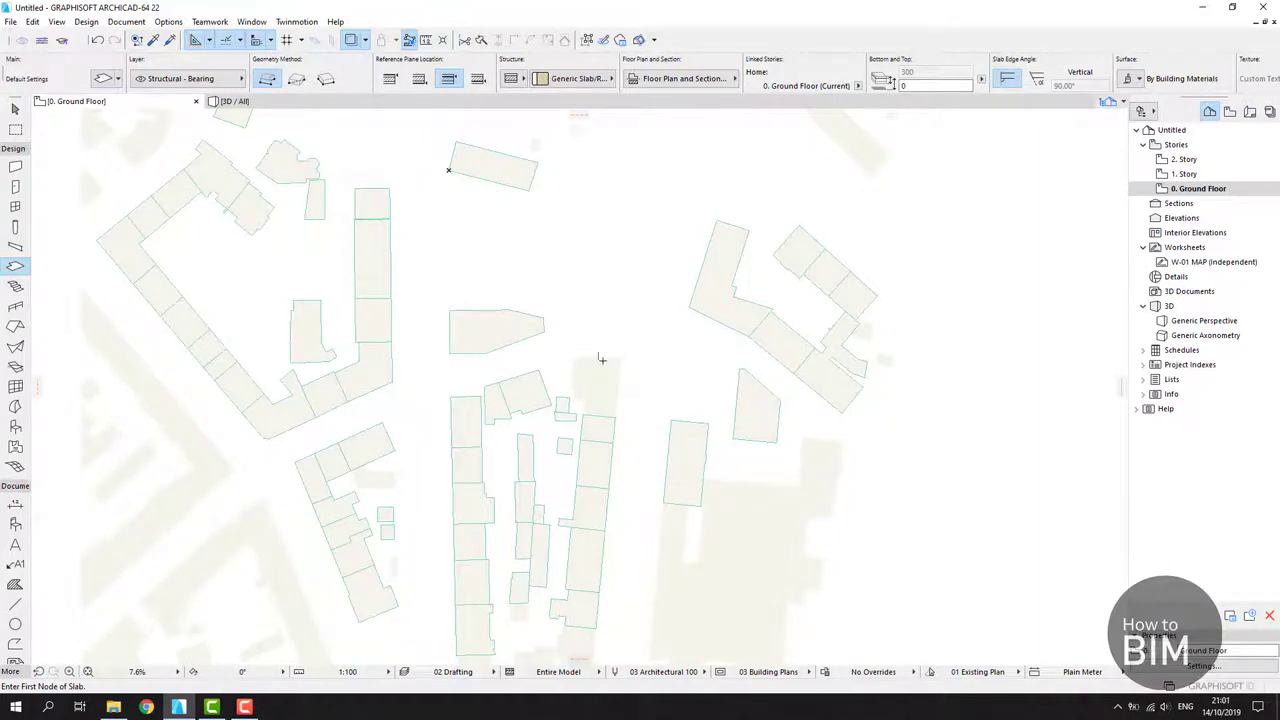
{"action": "middle_click_drag", "start_coordinate": [627, 334], "coordinate": [623, 496]}
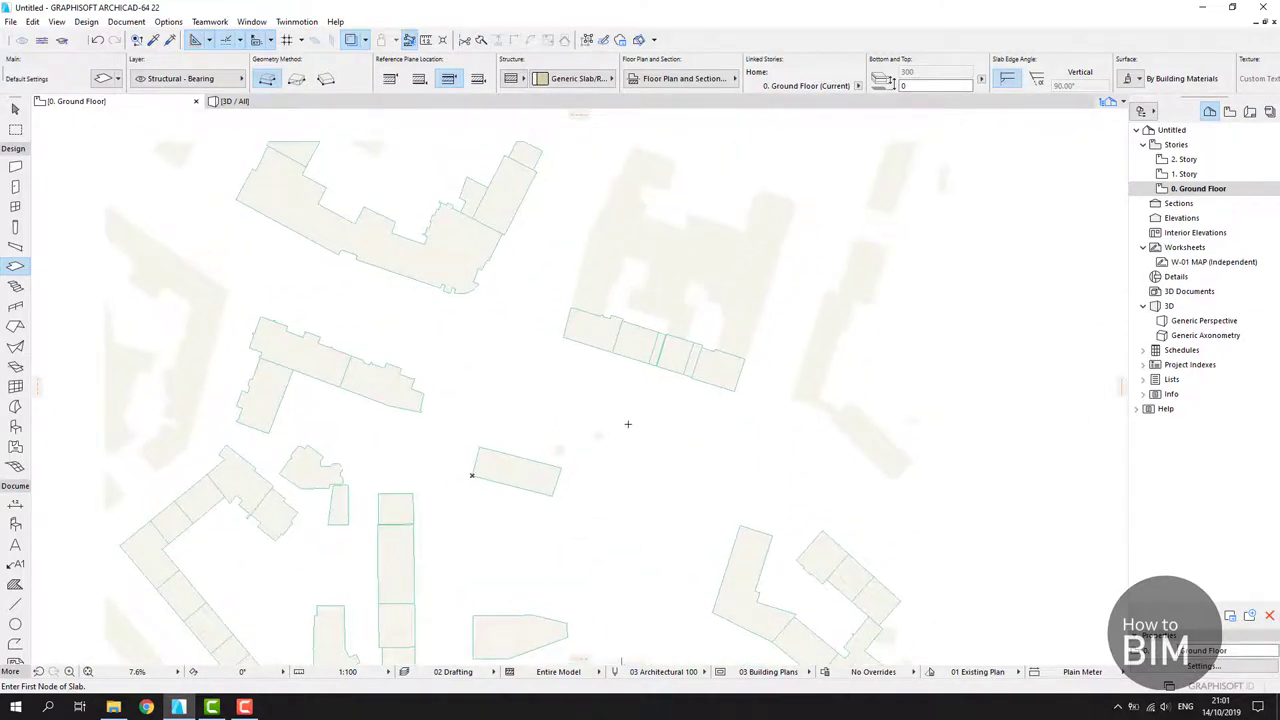
{"action": "middle_click_drag", "start_coordinate": [628, 424], "coordinate": [598, 452]}
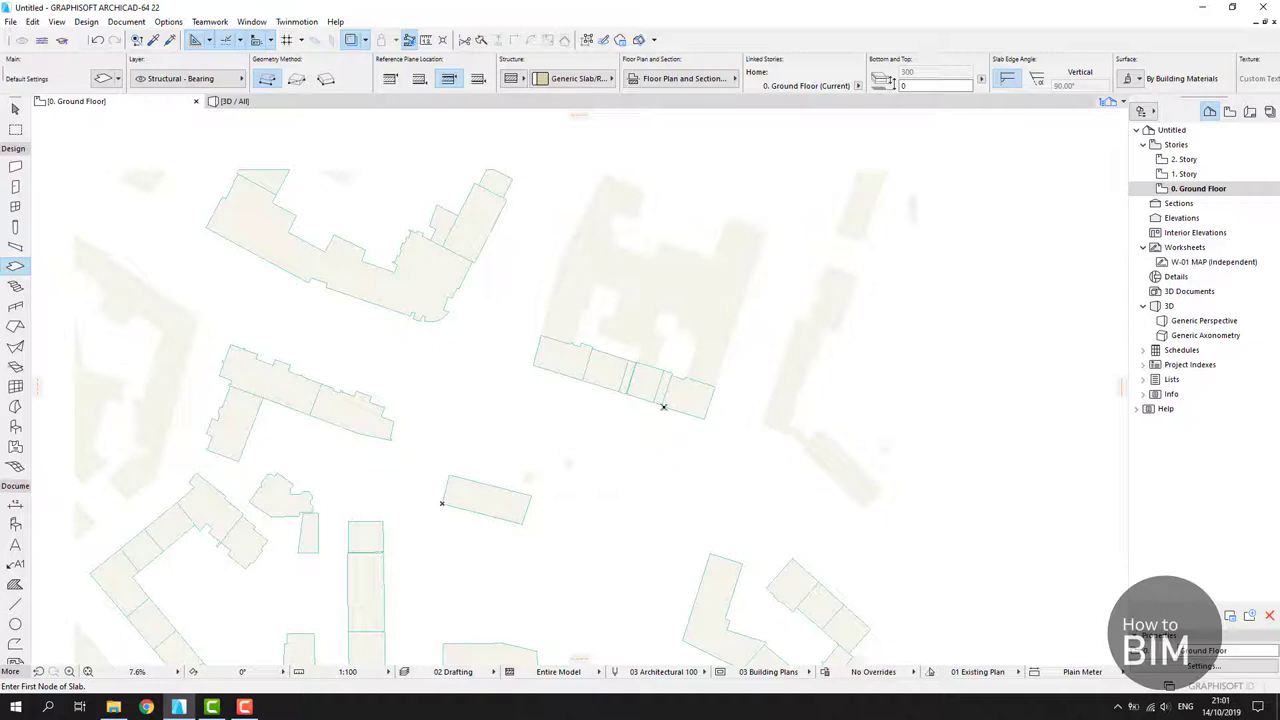
{"action": "scroll", "coordinate": [684, 350], "scroll_direction": "up", "scroll_amount": 2}
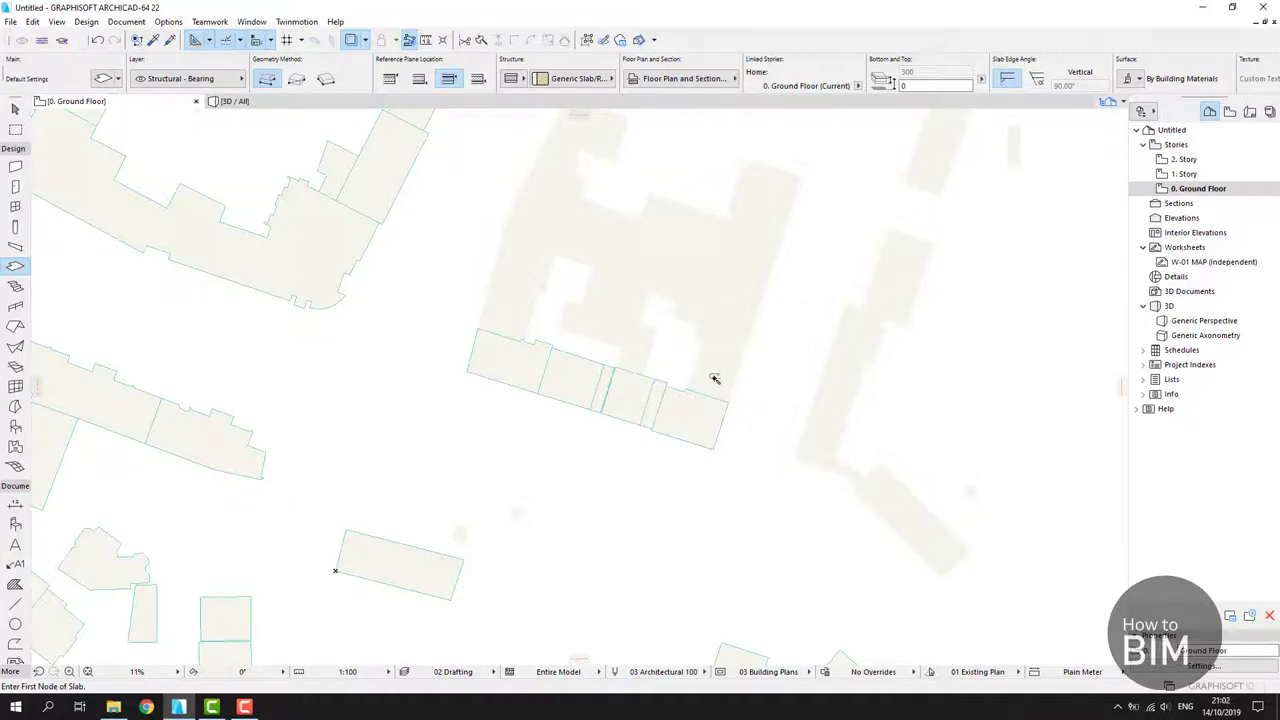
{"action": "left_click", "coordinate": [713, 331]}
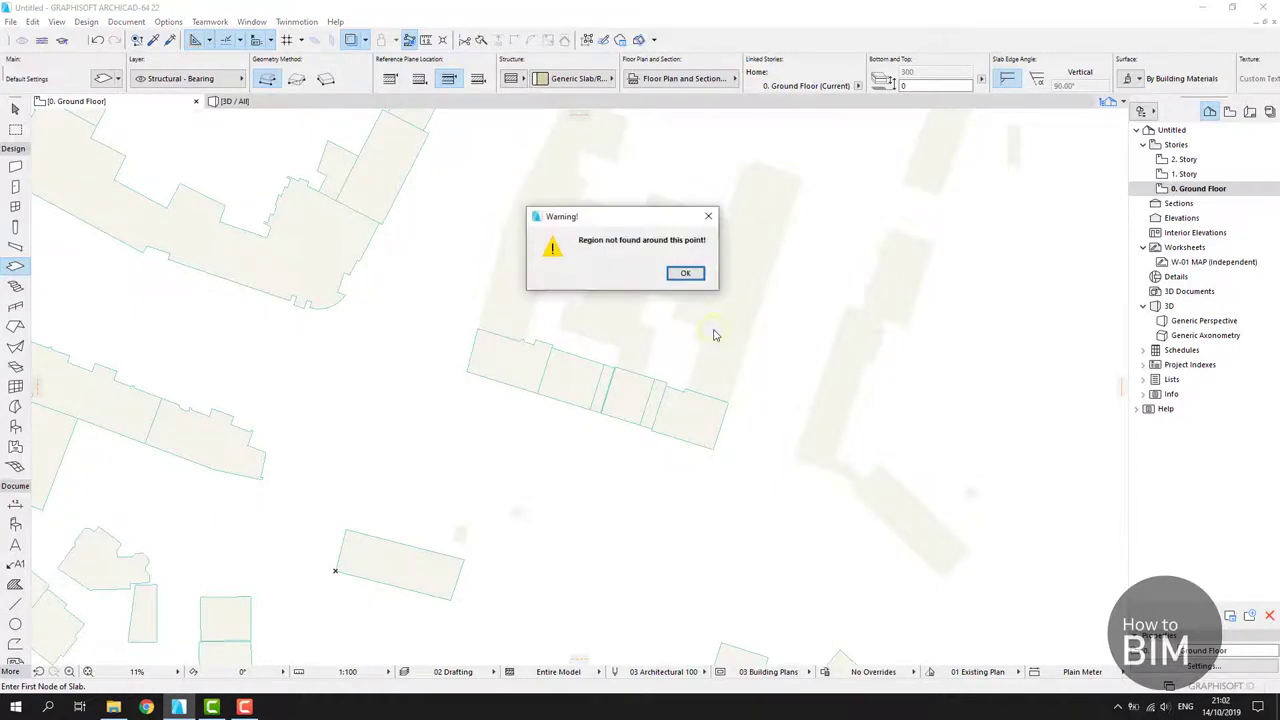
{"action": "left_click", "coordinate": [686, 275]}
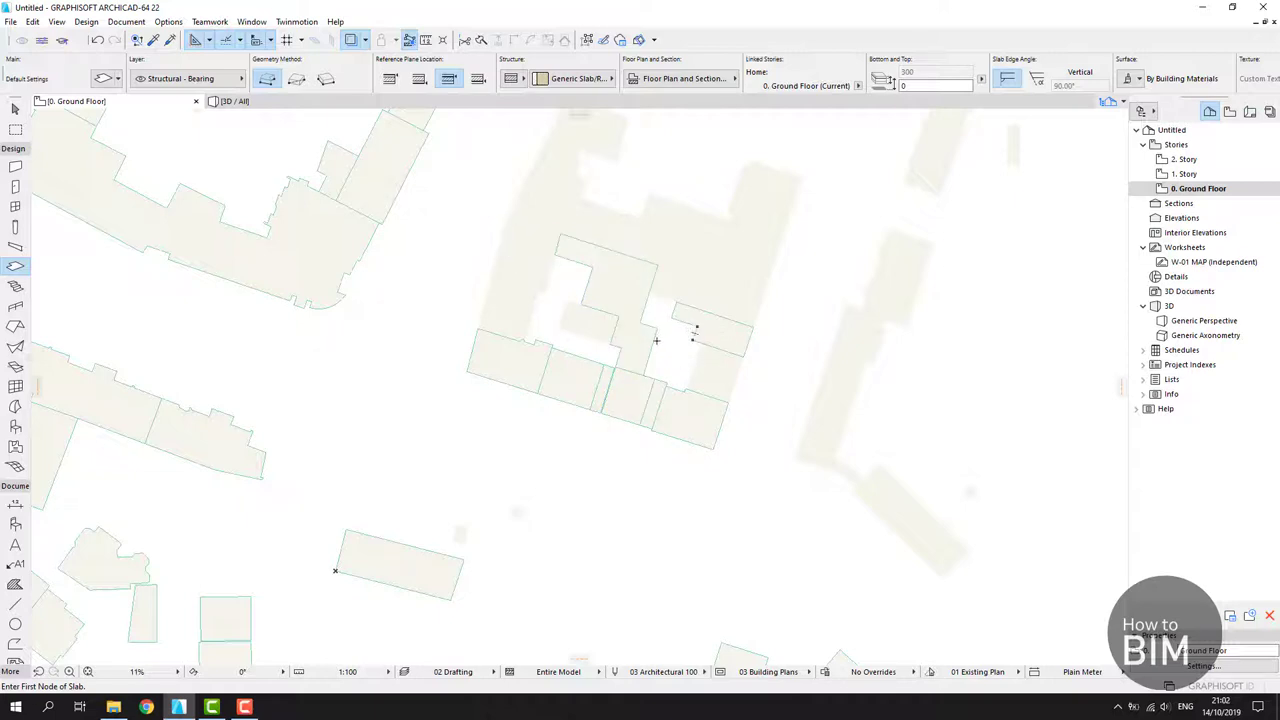
- Check the tall slab and the overlapping lower piece, using Tab to cycle between them
{"action": "key", "text": "Escape"}
{"action": "scroll", "coordinate": [628, 370], "scroll_direction": "up", "scroll_amount": 2}
{"action": "scroll", "coordinate": [628, 370], "scroll_direction": "up", "scroll_amount": 1}
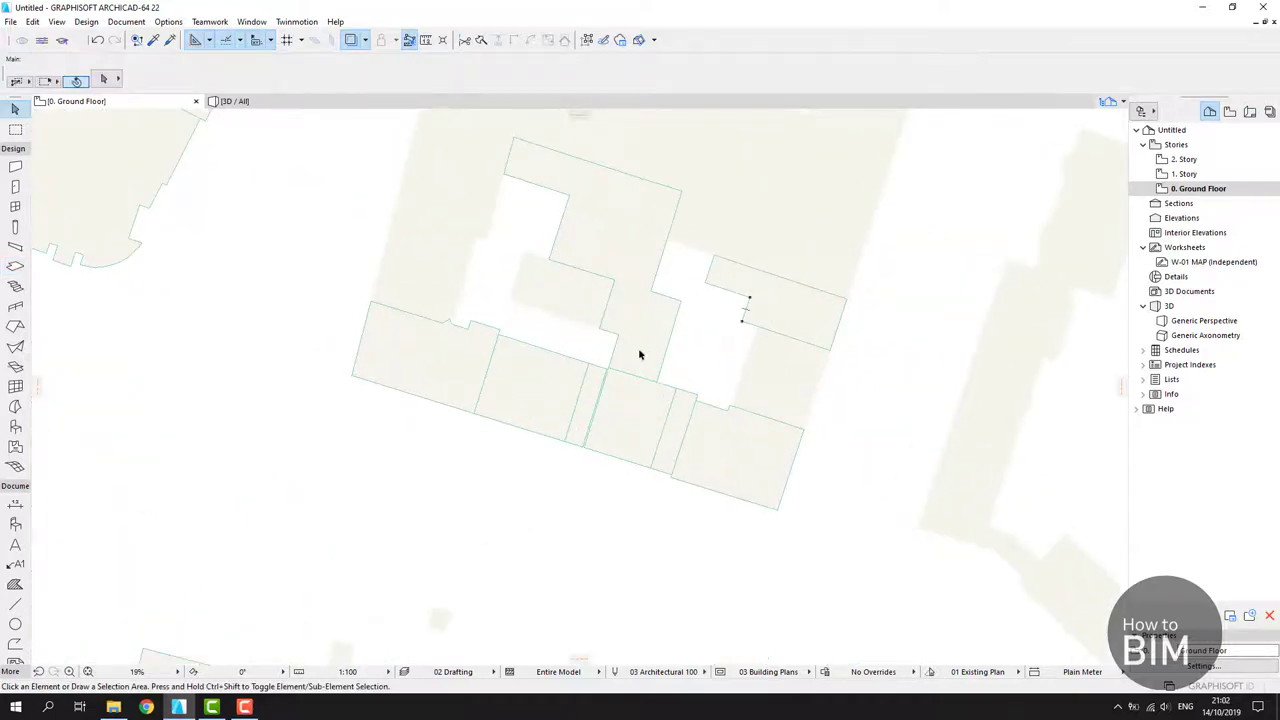
{"action": "left_click", "coordinate": [647, 327]}
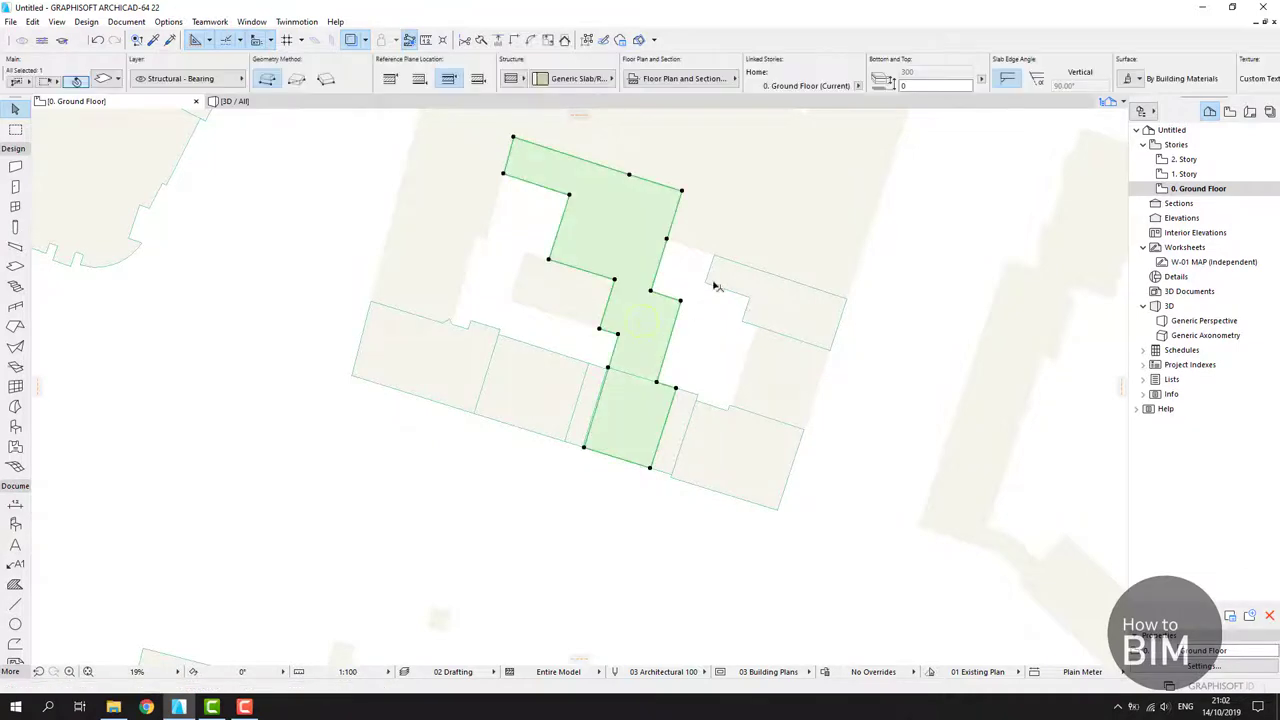
{"action": "left_click", "coordinate": [692, 359]}
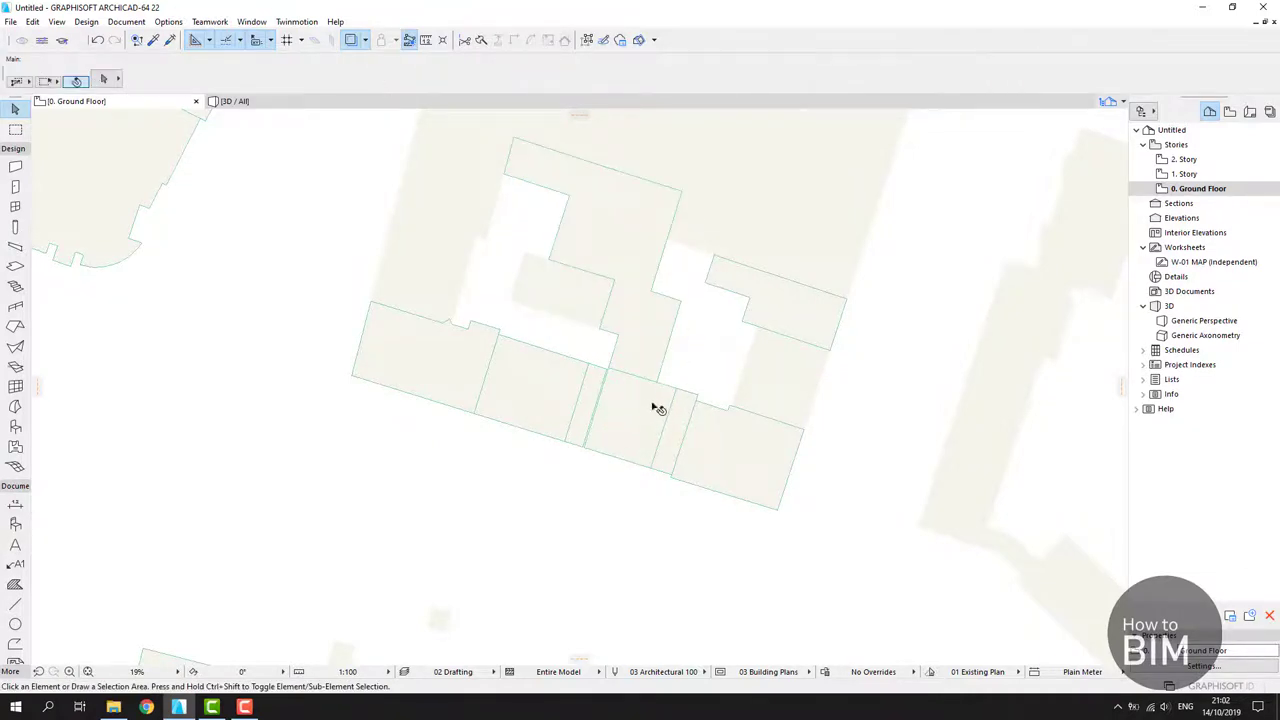
{"action": "left_click", "coordinate": [622, 406]}
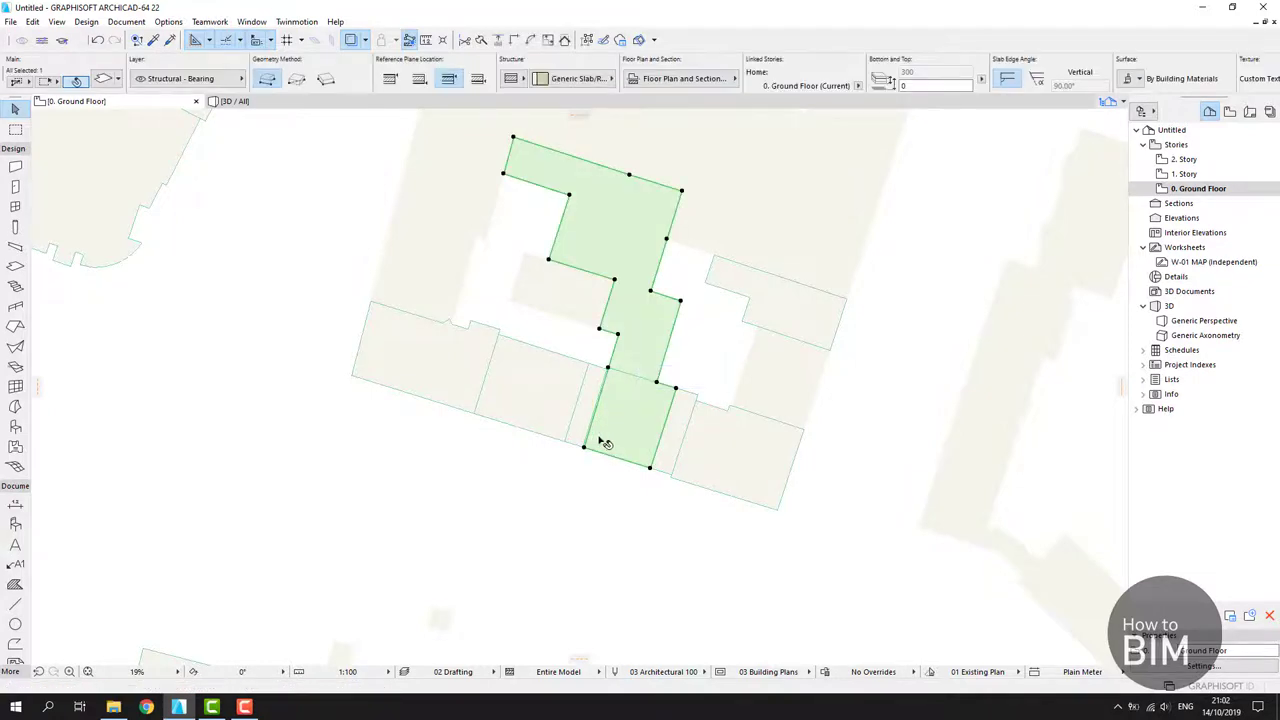
{"action": "left_click", "coordinate": [684, 357]}
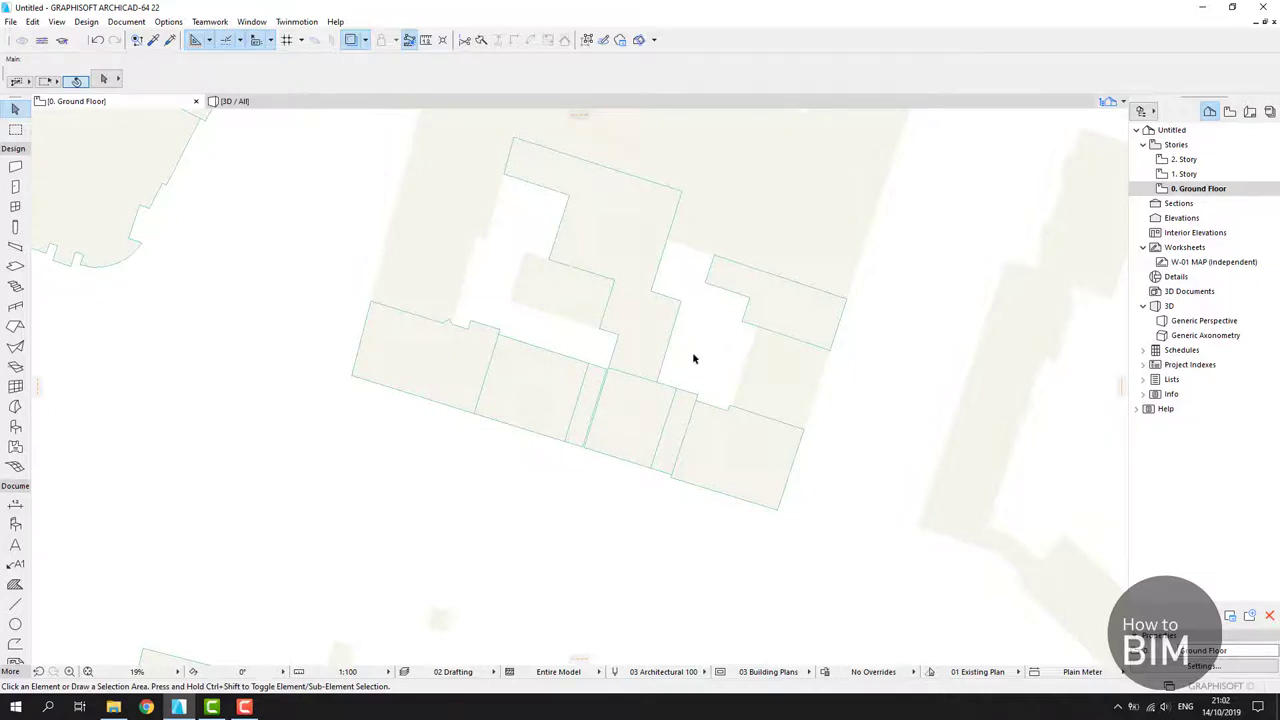
{"action": "left_click", "coordinate": [646, 414]}
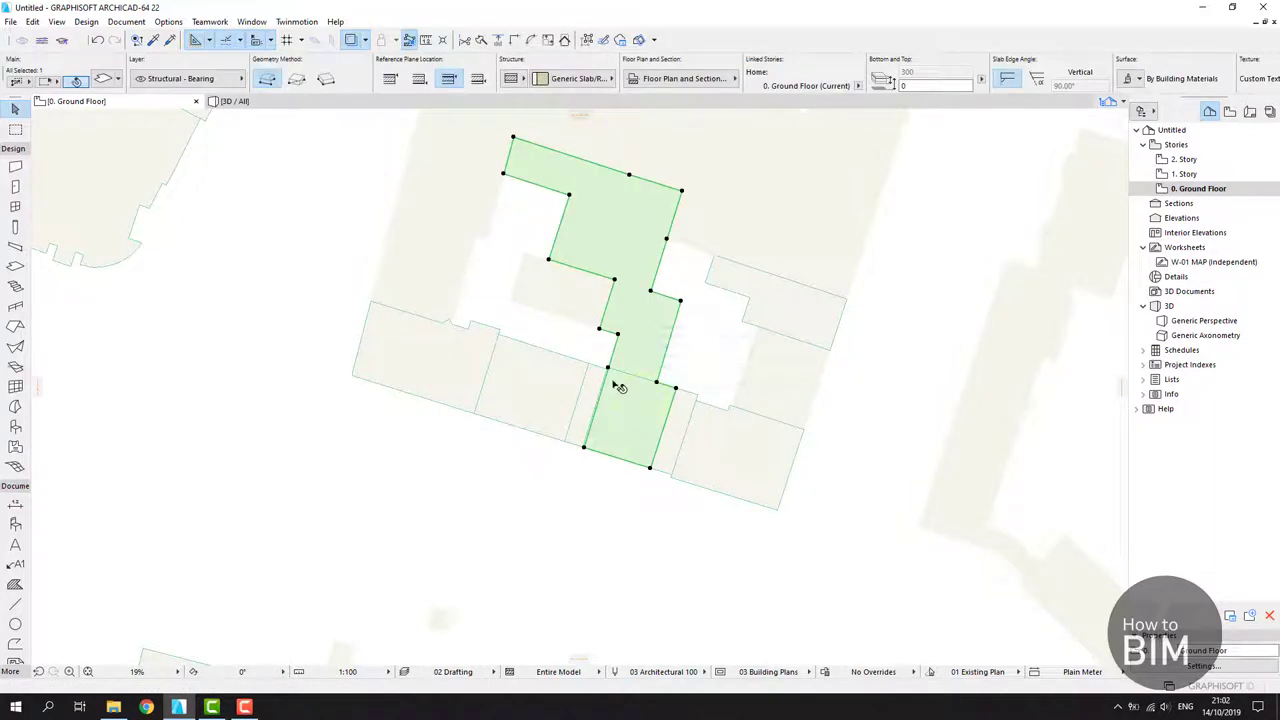
{"action": "left_click", "coordinate": [682, 352]}
{"action": "left_click", "coordinate": [648, 396]}
{"action": "left_click", "coordinate": [710, 345]}
{"action": "left_click", "coordinate": [641, 405]}
{"action": "left_click", "coordinate": [700, 351]}
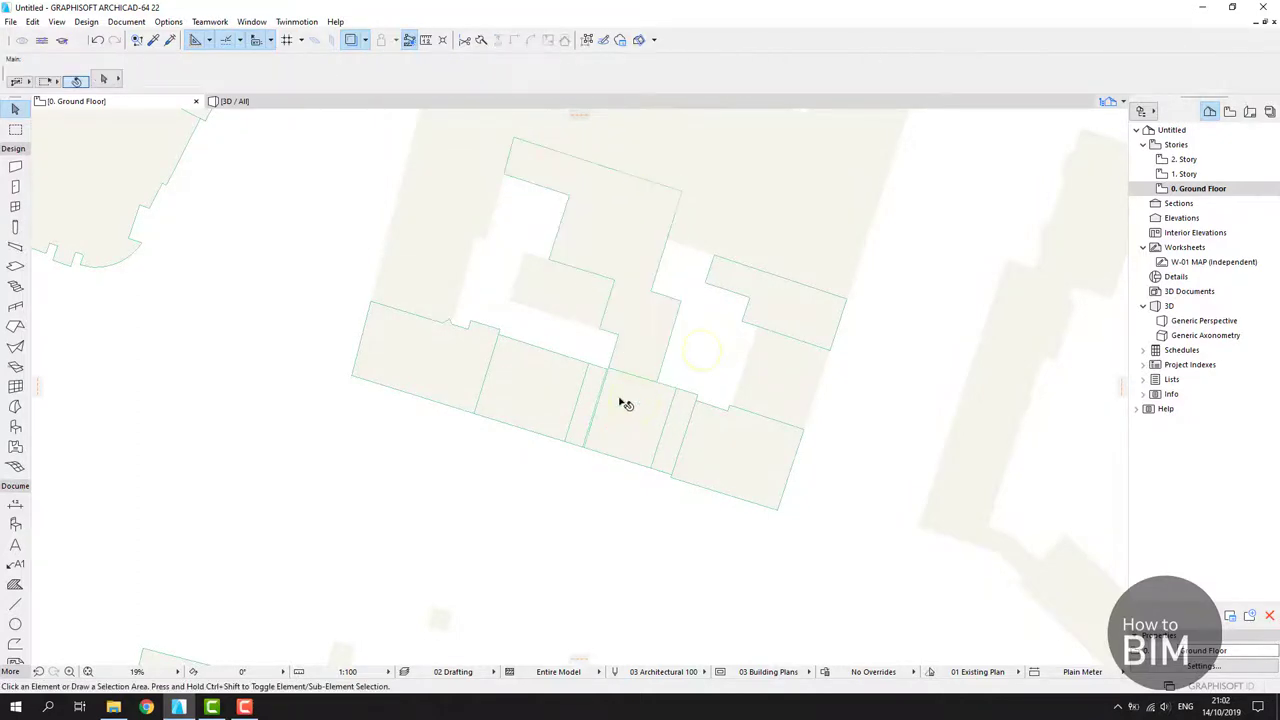
{"action": "left_click", "coordinate": [625, 408]}
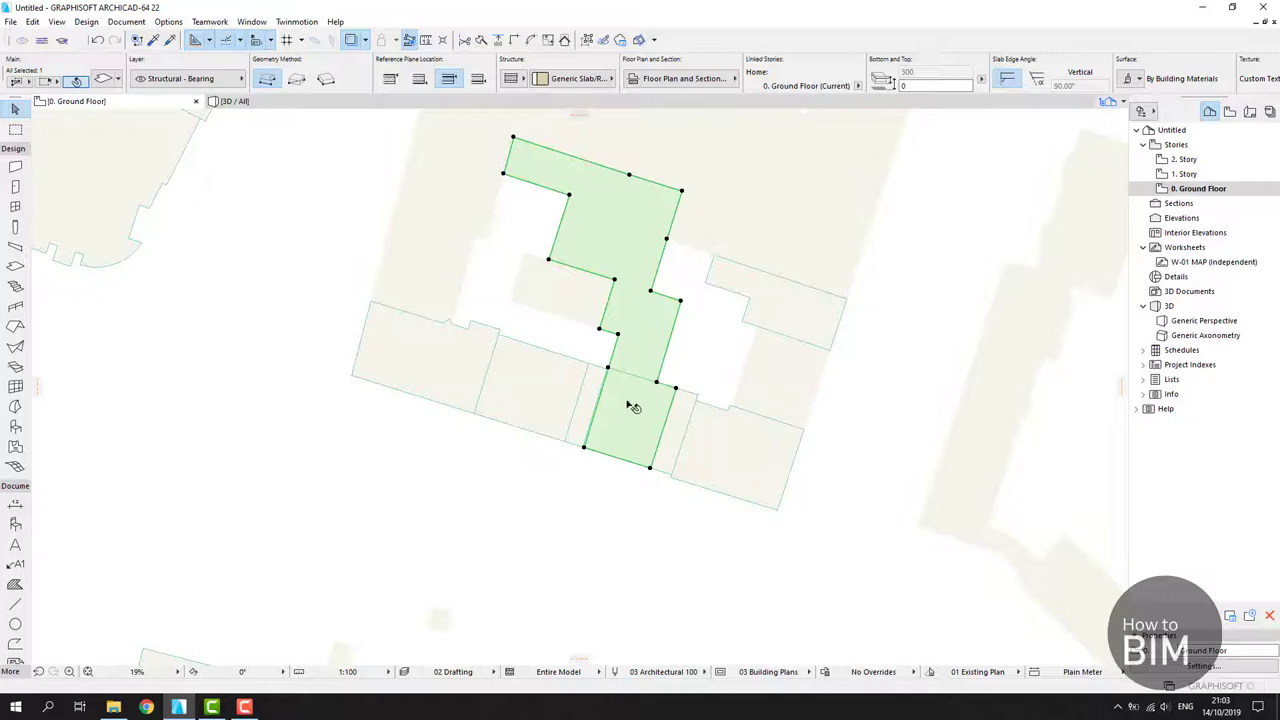
{"action": "key", "text": "Tab"}
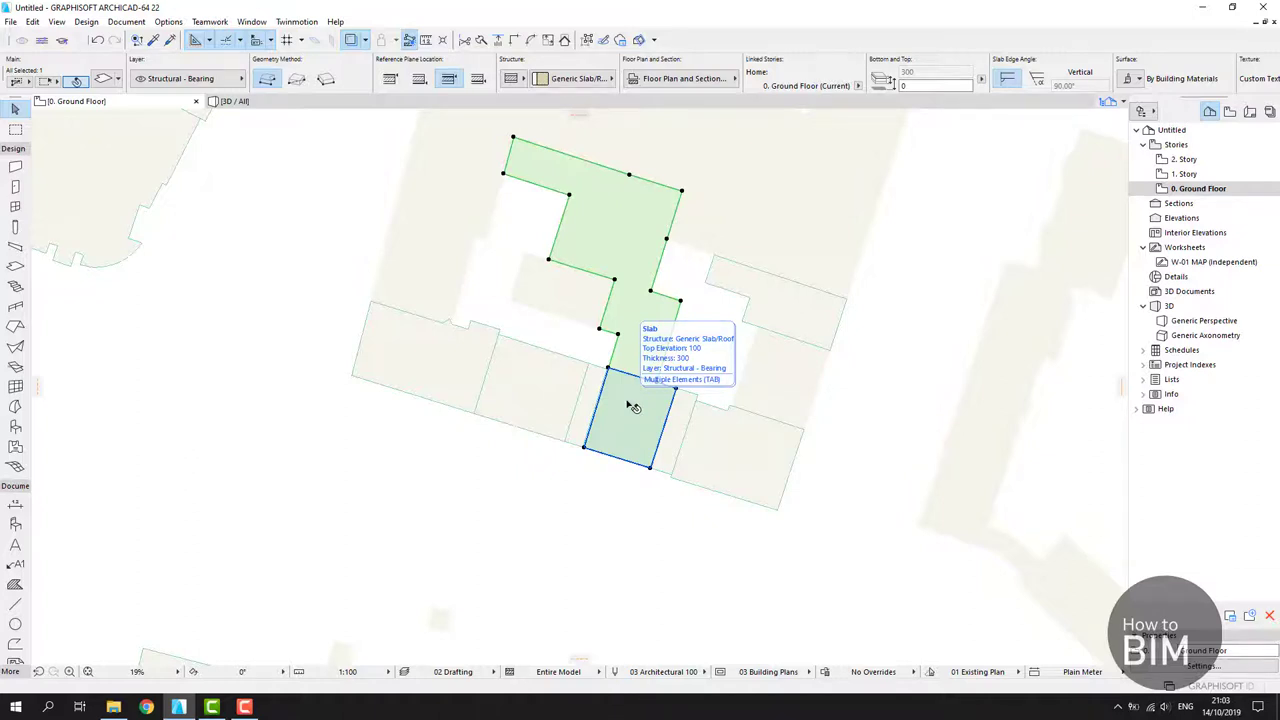
{"action": "left_click", "coordinate": [633, 405]}
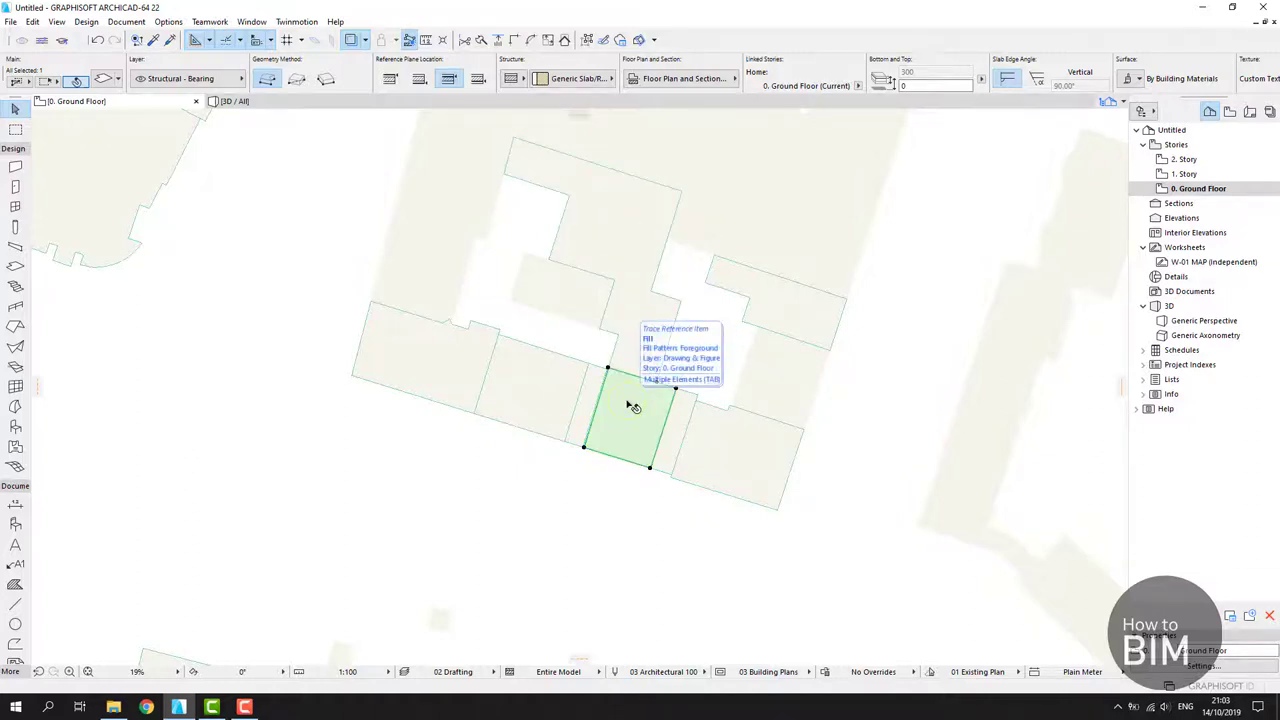
{"action": "key", "text": "Escape"}
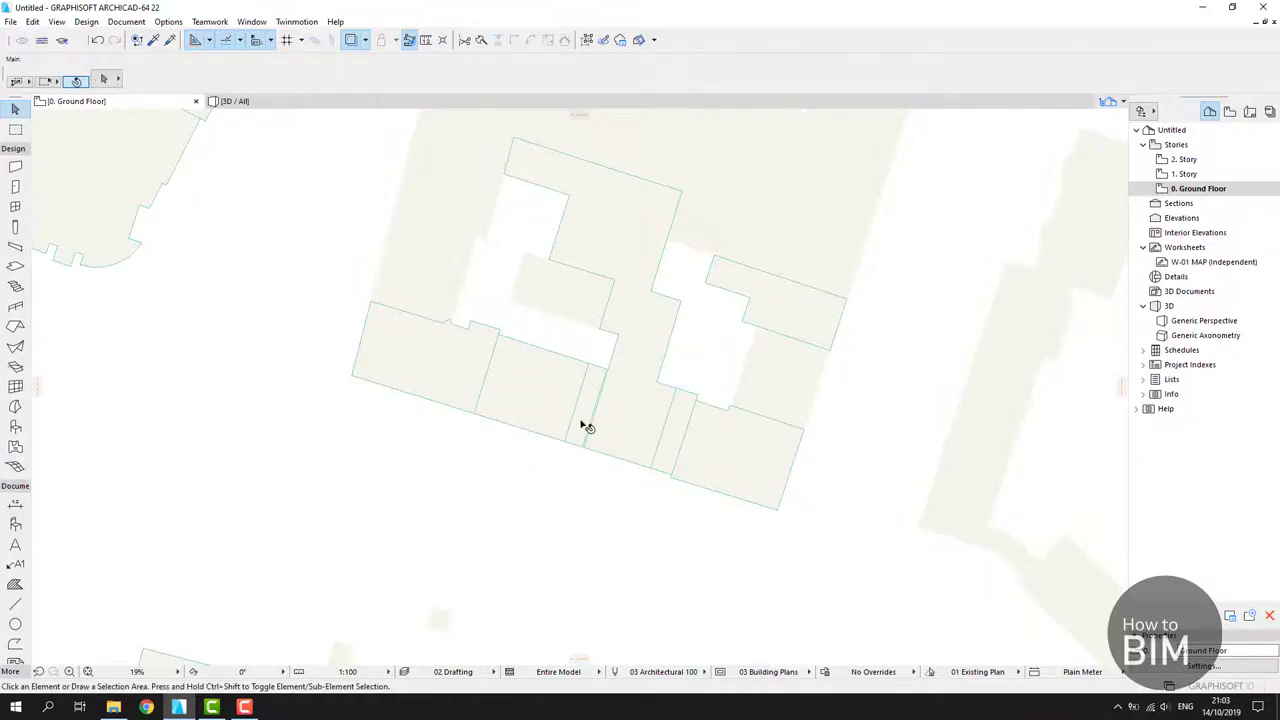
- Back in the Slab tool, magic-wand the courtyard building area and dismiss the 'Region not found' warning
{"action": "middle_click_drag", "start_coordinate": [580, 426], "coordinate": [655, 484]}
{"action": "scroll", "coordinate": [655, 490], "scroll_direction": "down", "scroll_amount": 2}
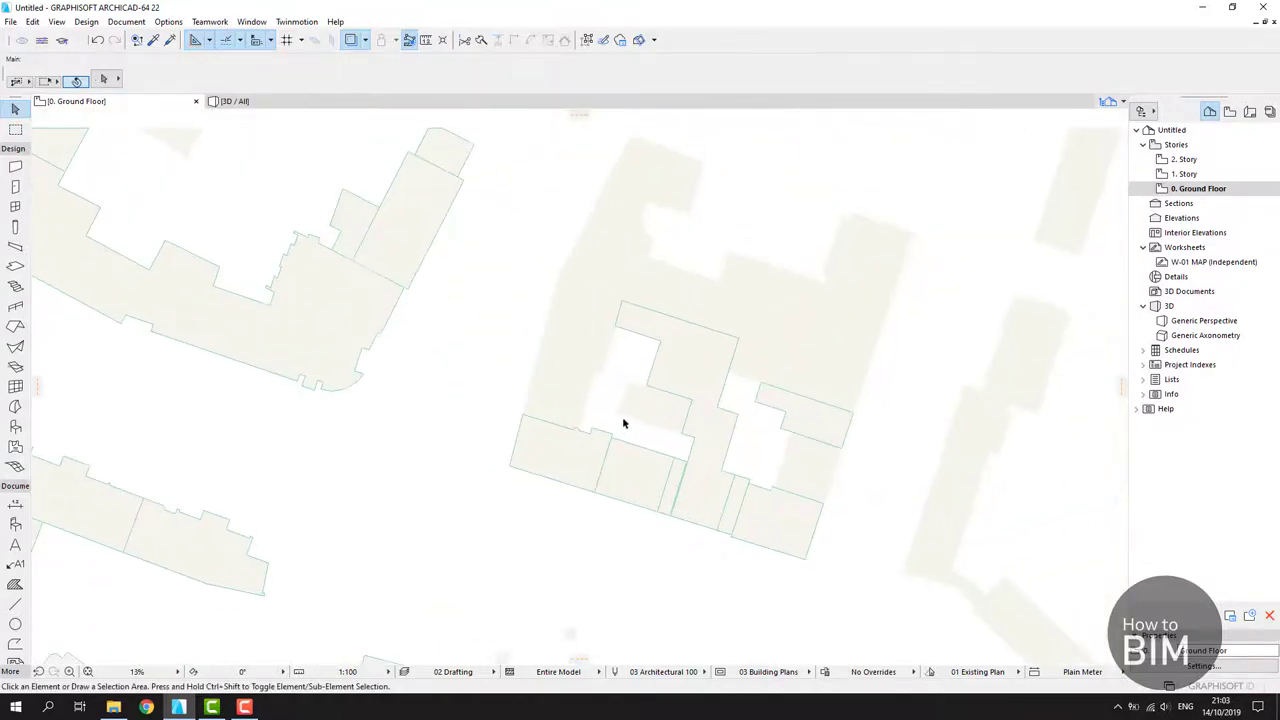
{"action": "key", "text": "s"}
{"action": "scroll", "coordinate": [601, 396], "scroll_direction": "up", "scroll_amount": 2}
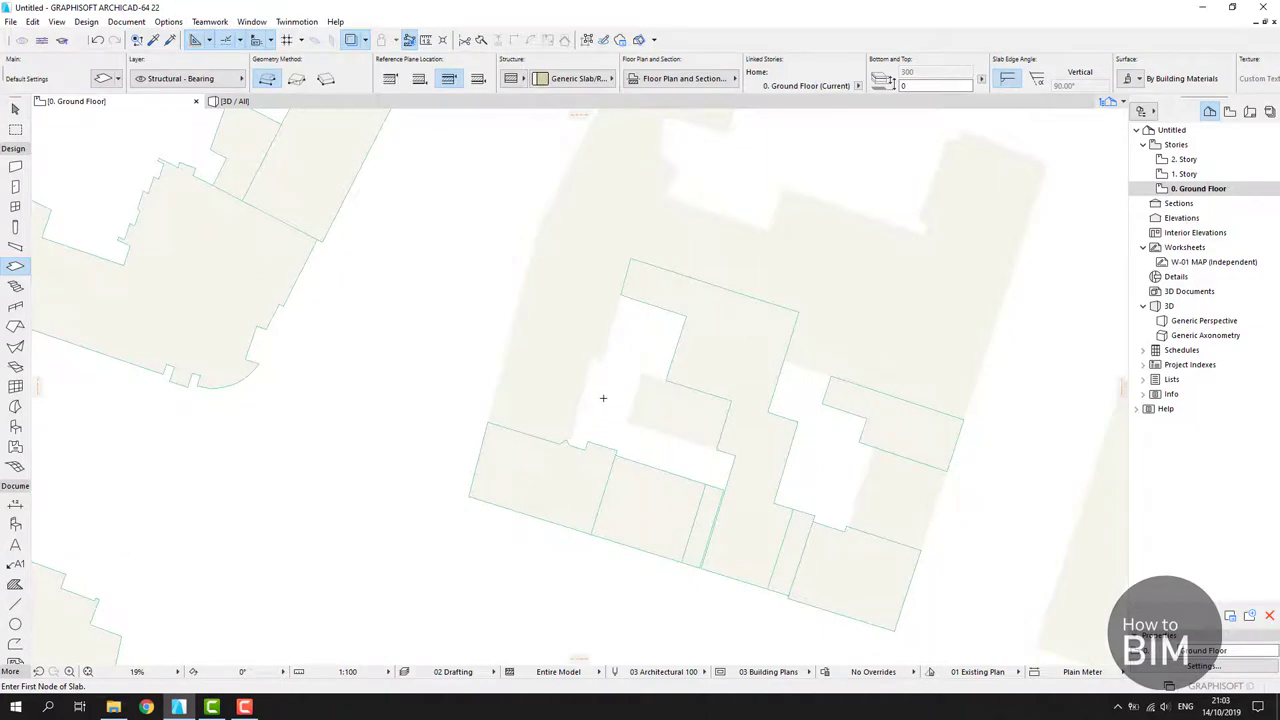
{"action": "key", "text": "space"}
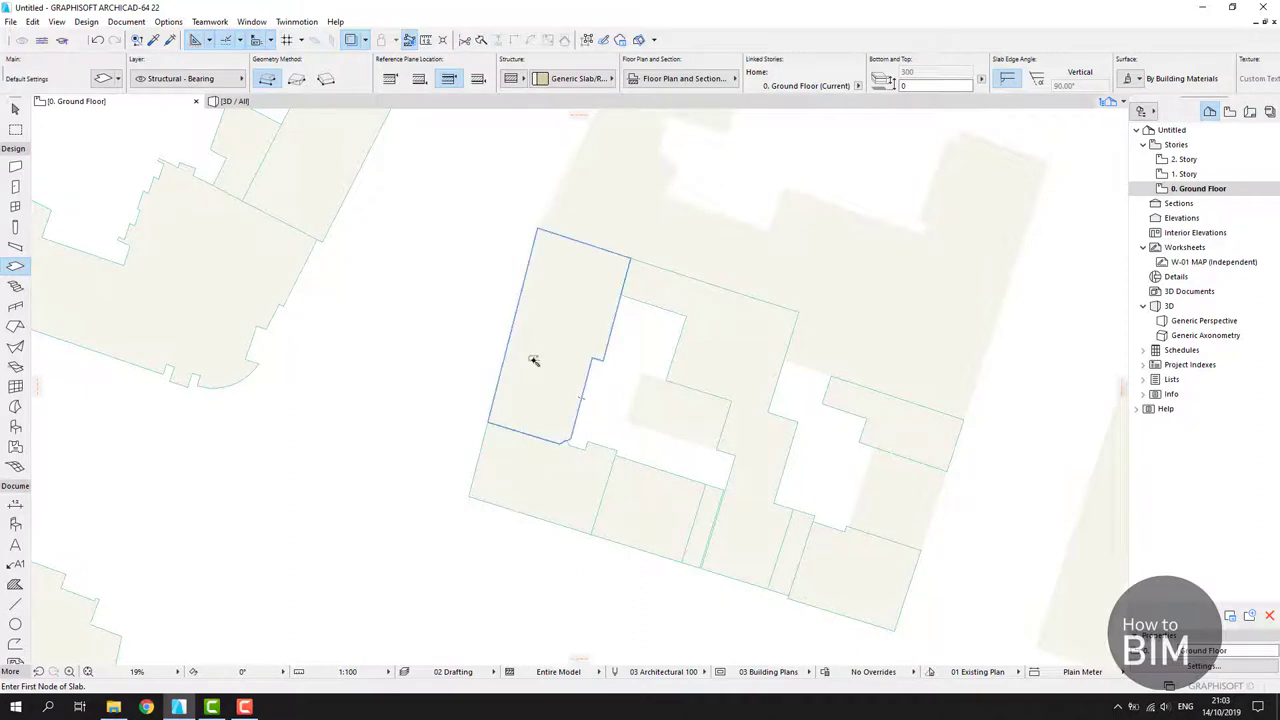
{"action": "left_click", "coordinate": [582, 386]}
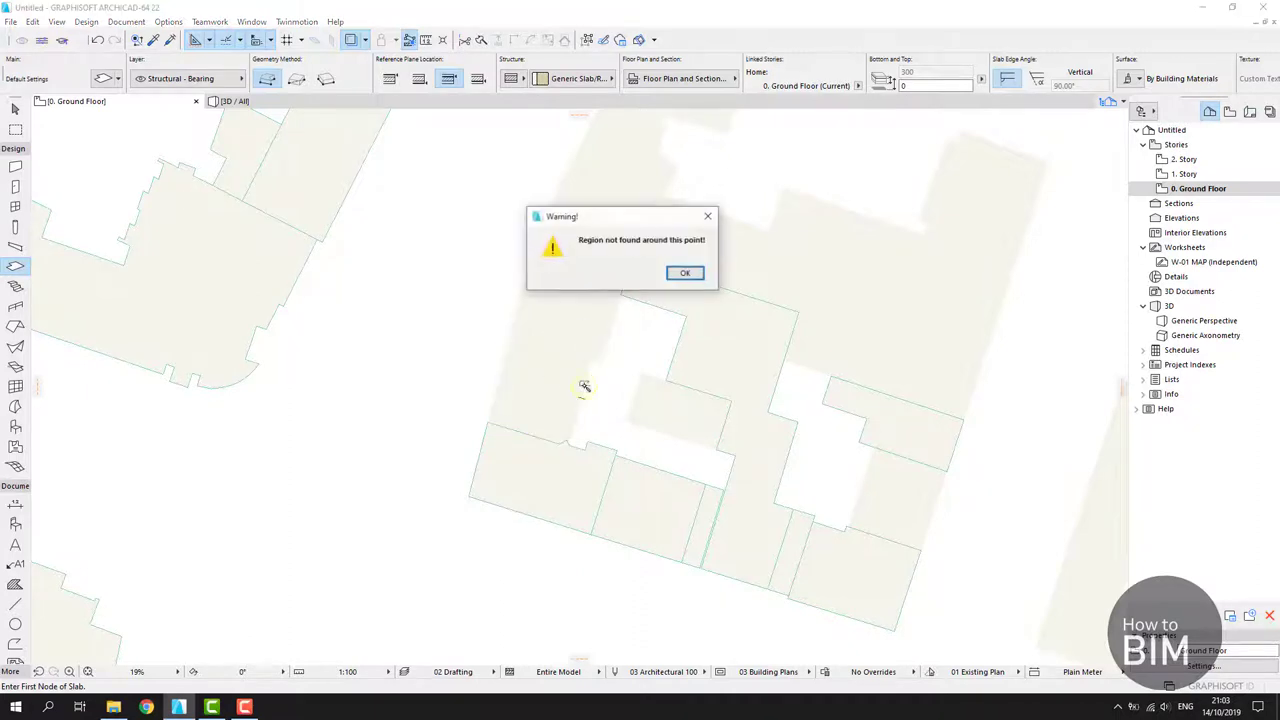
{"action": "left_click", "coordinate": [685, 274]}
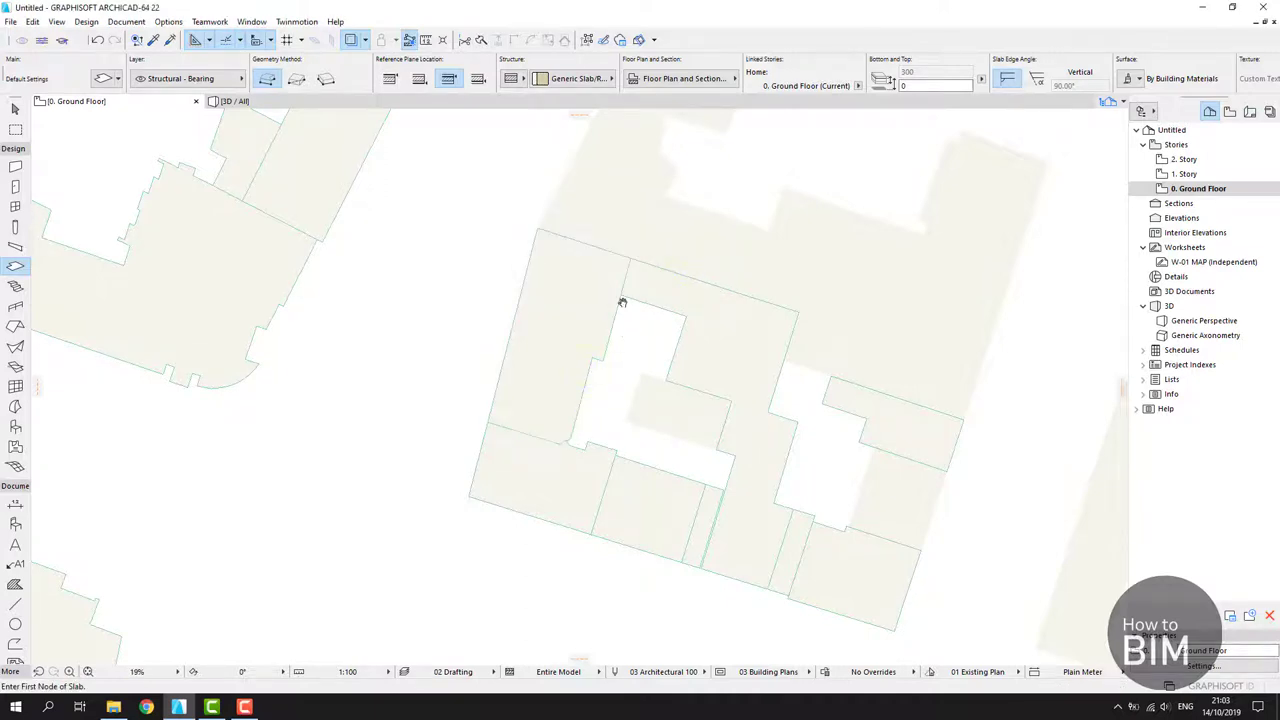
- Create slabs over the small notch region and the thin strip at the building's top
{"action": "middle_click_drag", "start_coordinate": [620, 297], "coordinate": [551, 471]}
{"action": "middle_click_drag", "start_coordinate": [700, 471], "coordinate": [686, 351]}
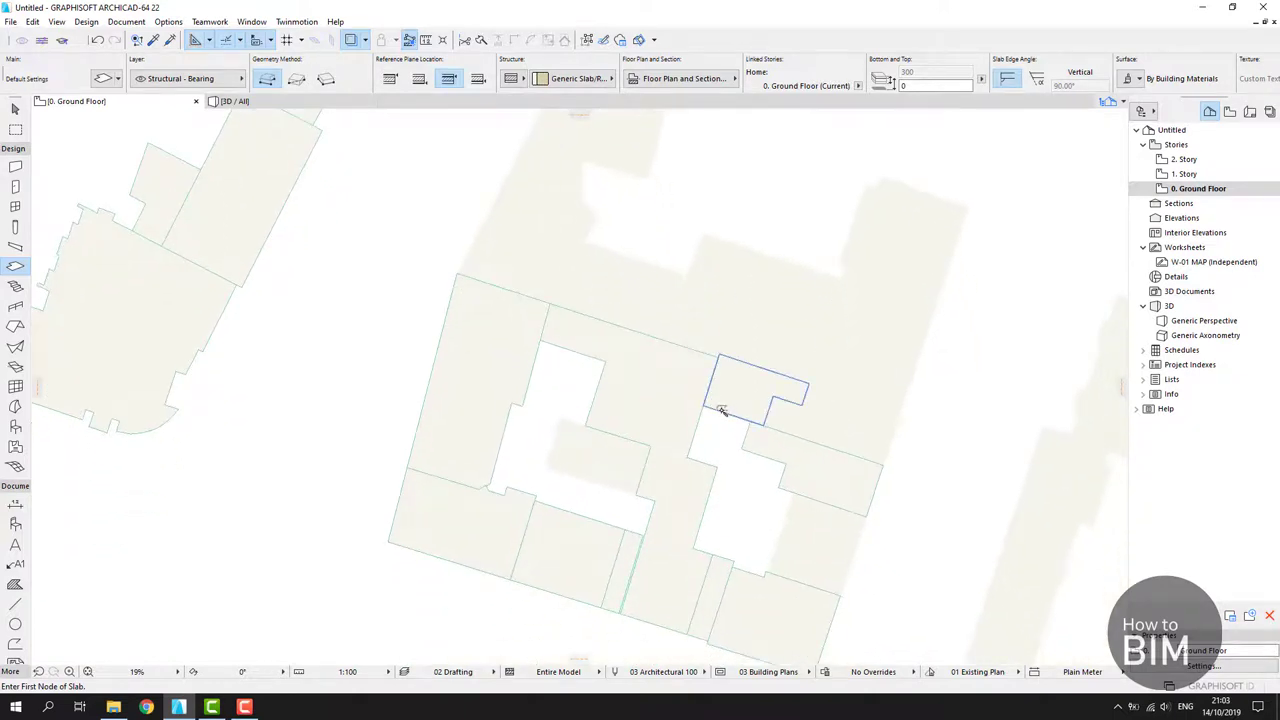
{"action": "left_click", "coordinate": [758, 404]}
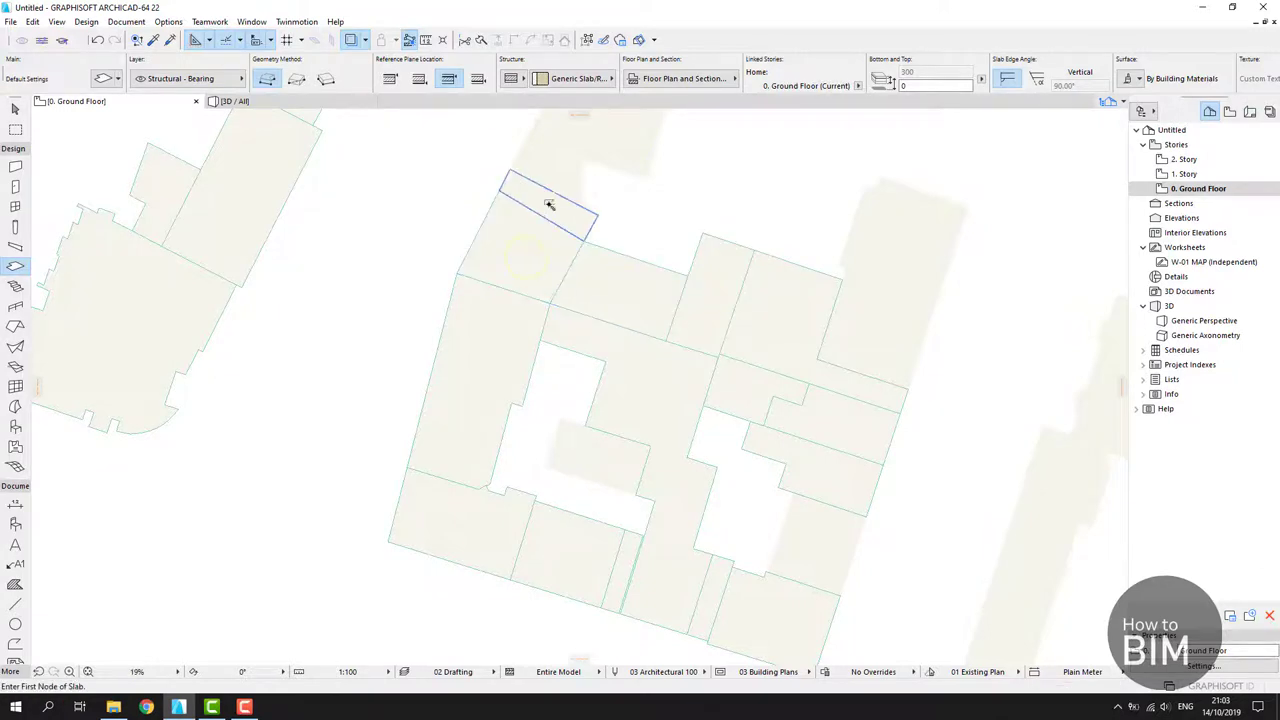
{"action": "left_click", "coordinate": [548, 204]}
{"action": "scroll", "coordinate": [743, 437], "scroll_direction": "up", "scroll_amount": 5}
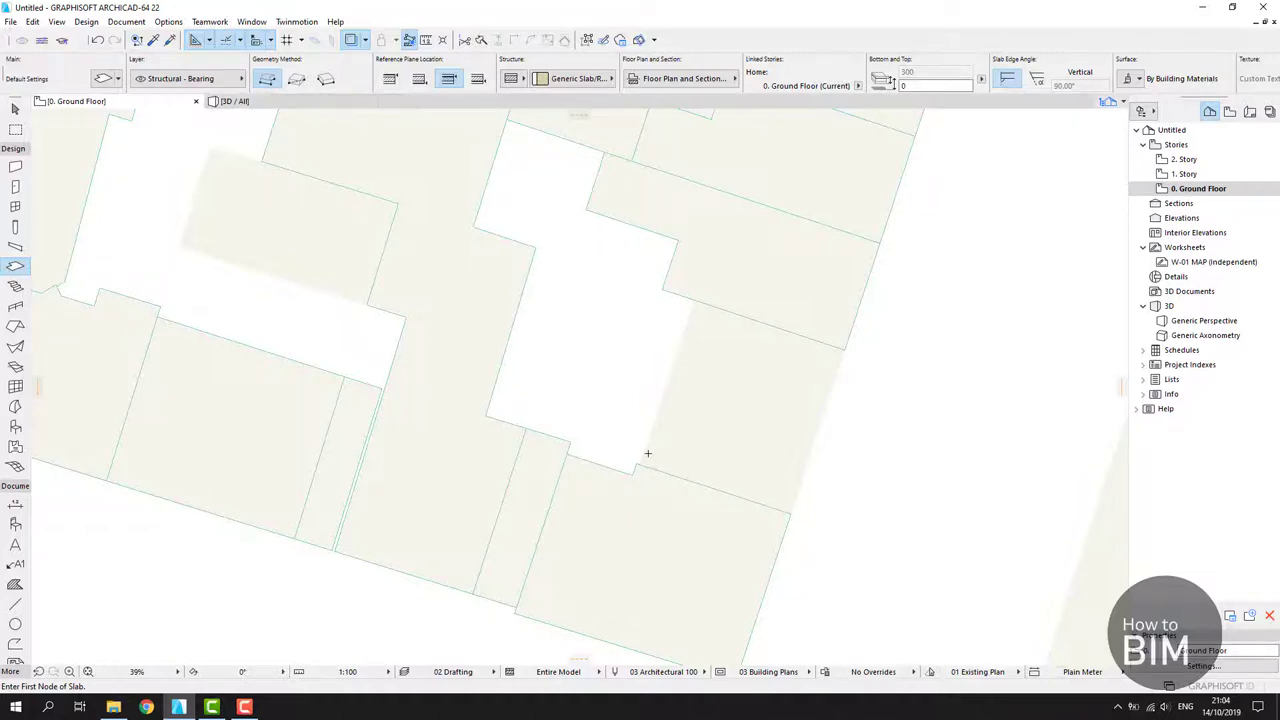
{"action": "scroll", "coordinate": [640, 460], "scroll_direction": "up", "scroll_amount": 9}
- Draw a four-cornered polygon slab over the remaining area beside the right courtyard
{"action": "left_click", "coordinate": [594, 465]}
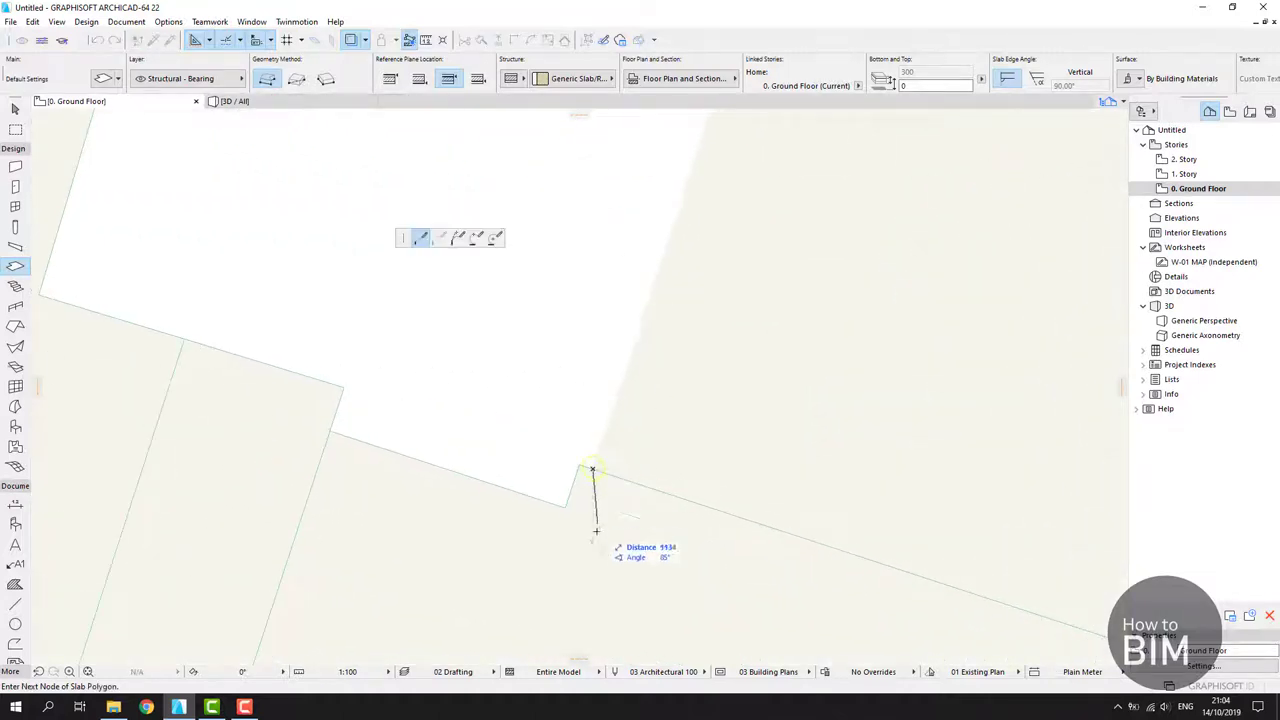
{"action": "scroll", "coordinate": [594, 515], "scroll_direction": "down", "scroll_amount": 3}
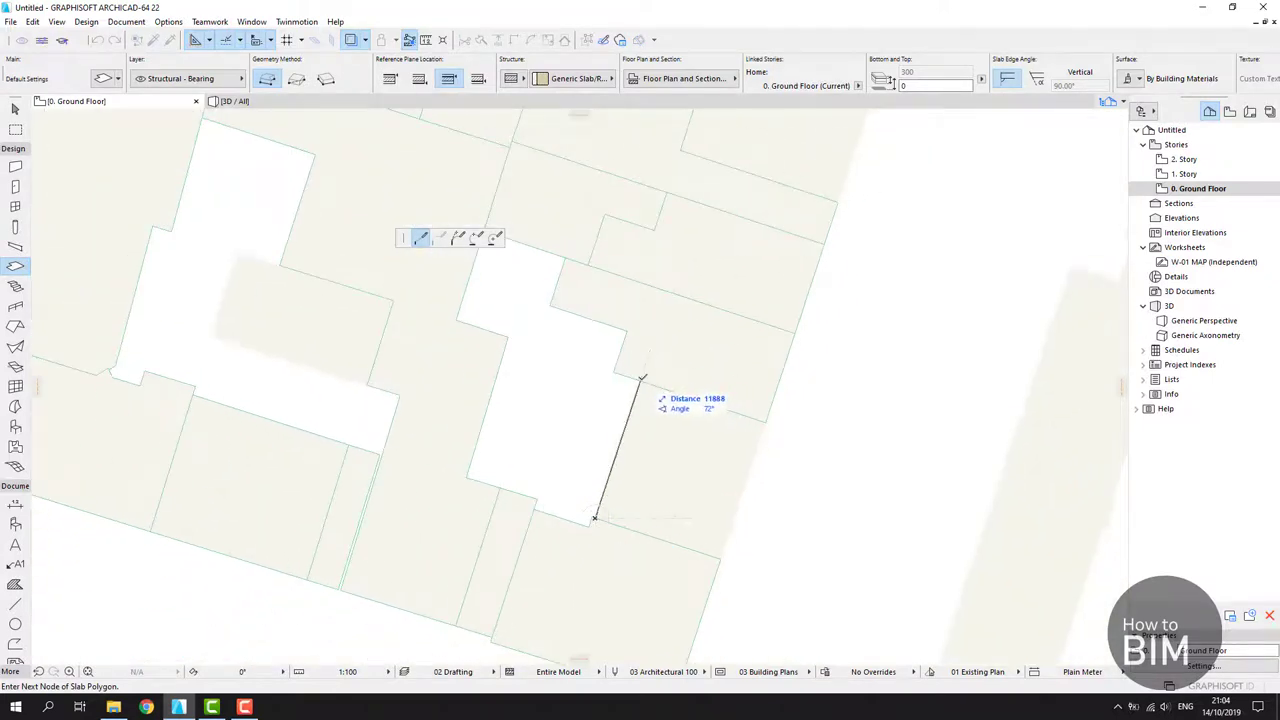
{"action": "left_click", "coordinate": [640, 382]}
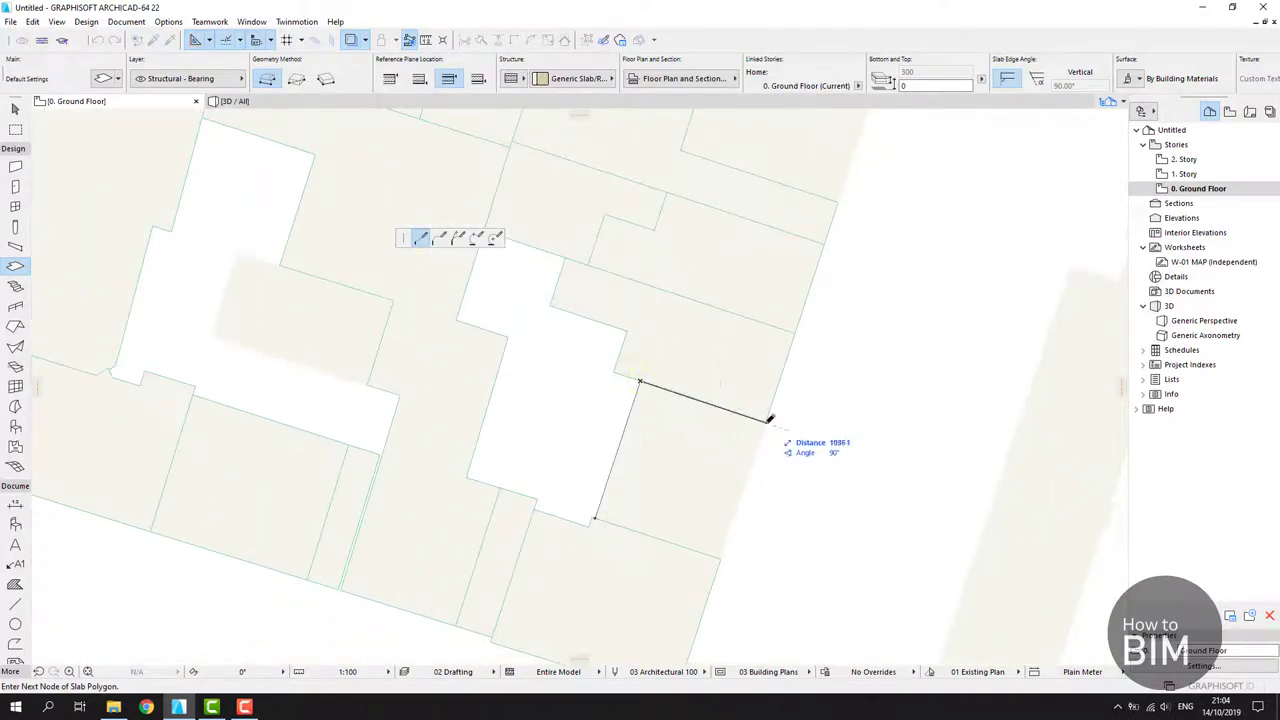
{"action": "left_click", "coordinate": [765, 422]}
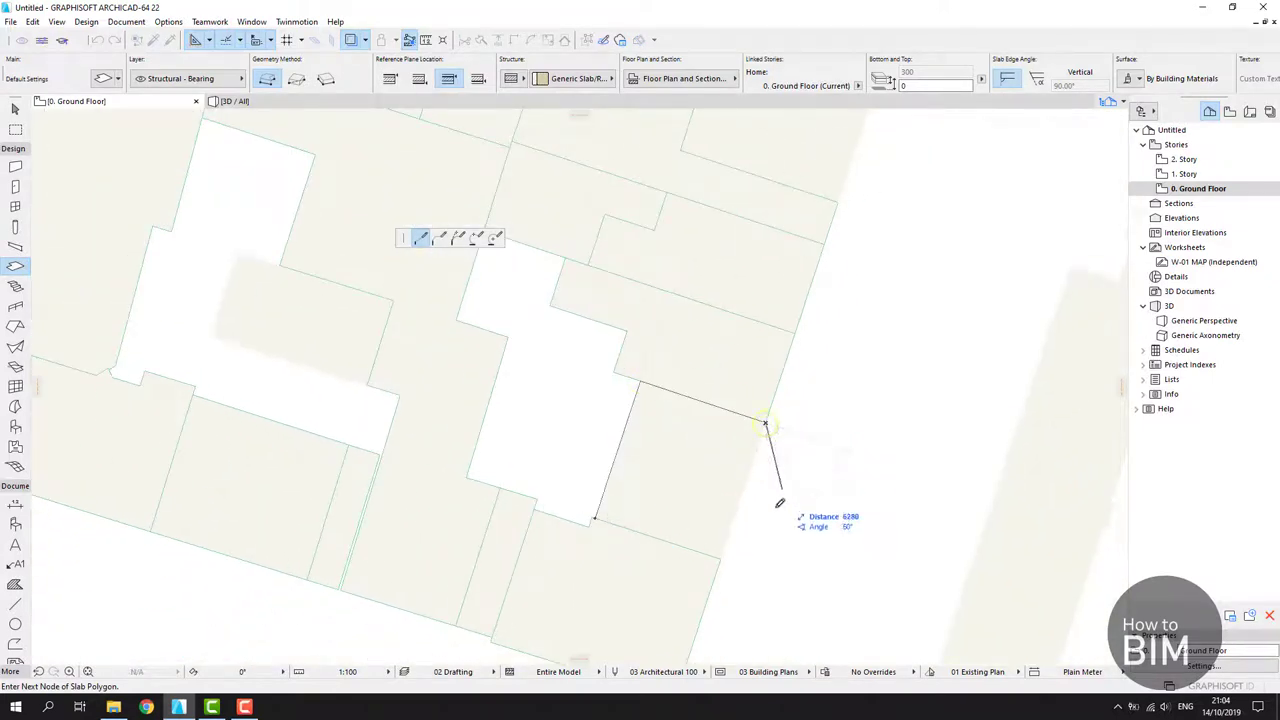
{"action": "left_click", "coordinate": [720, 558]}
{"action": "left_click", "coordinate": [598, 516]}
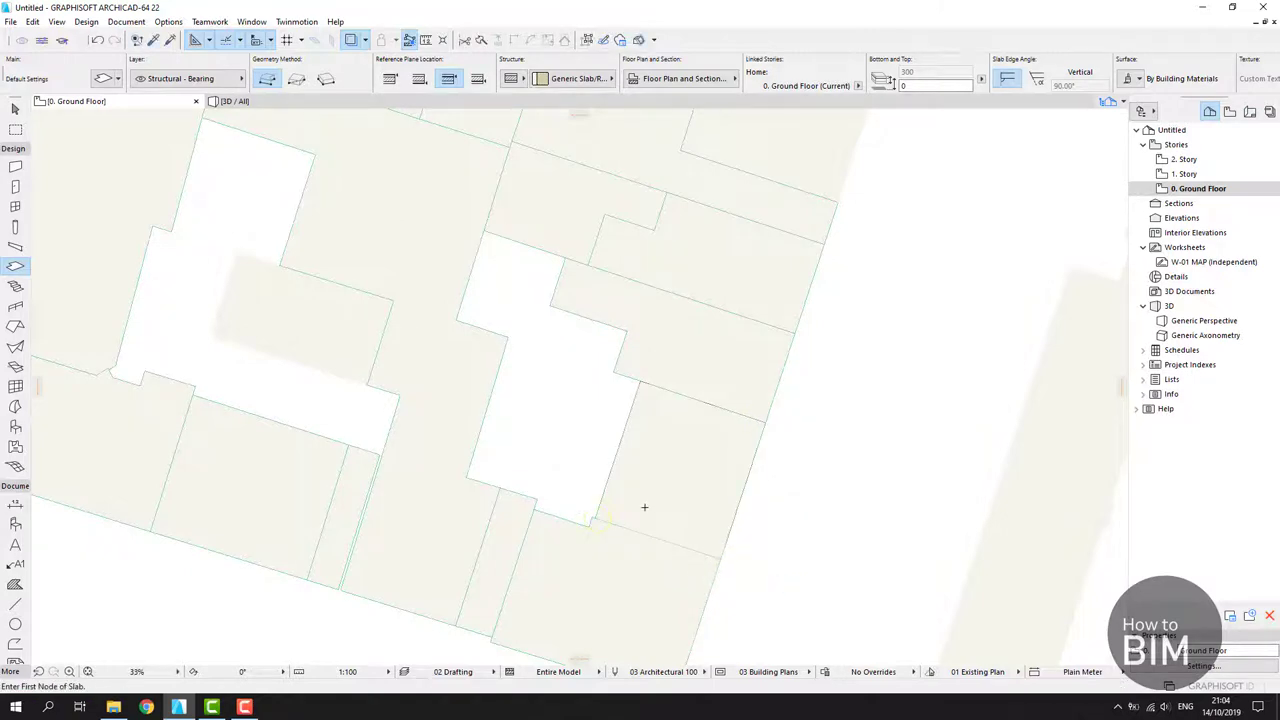
{"action": "key", "text": "Escape"}
{"action": "scroll", "coordinate": [620, 328], "scroll_direction": "down", "scroll_amount": 5}
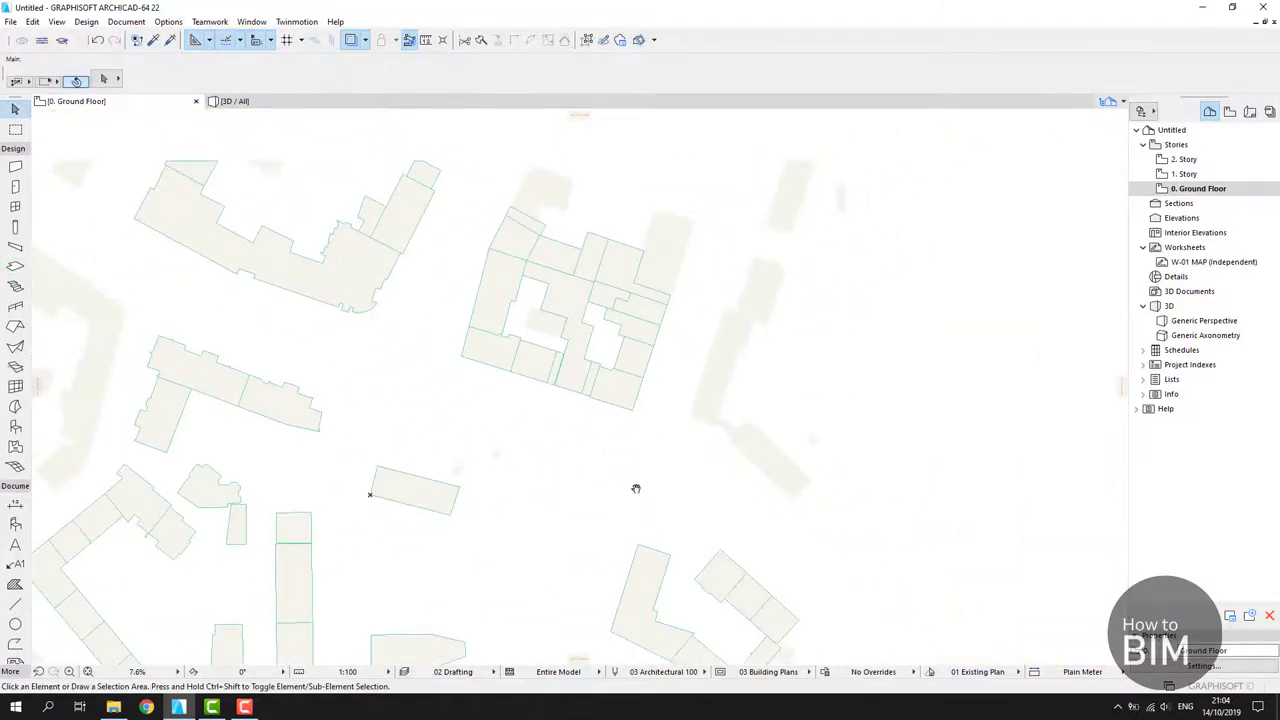
- Pan south to the tall central building and trace its outer corners with the Slab tool
{"action": "middle_click_drag", "start_coordinate": [636, 490], "coordinate": [634, 323]}
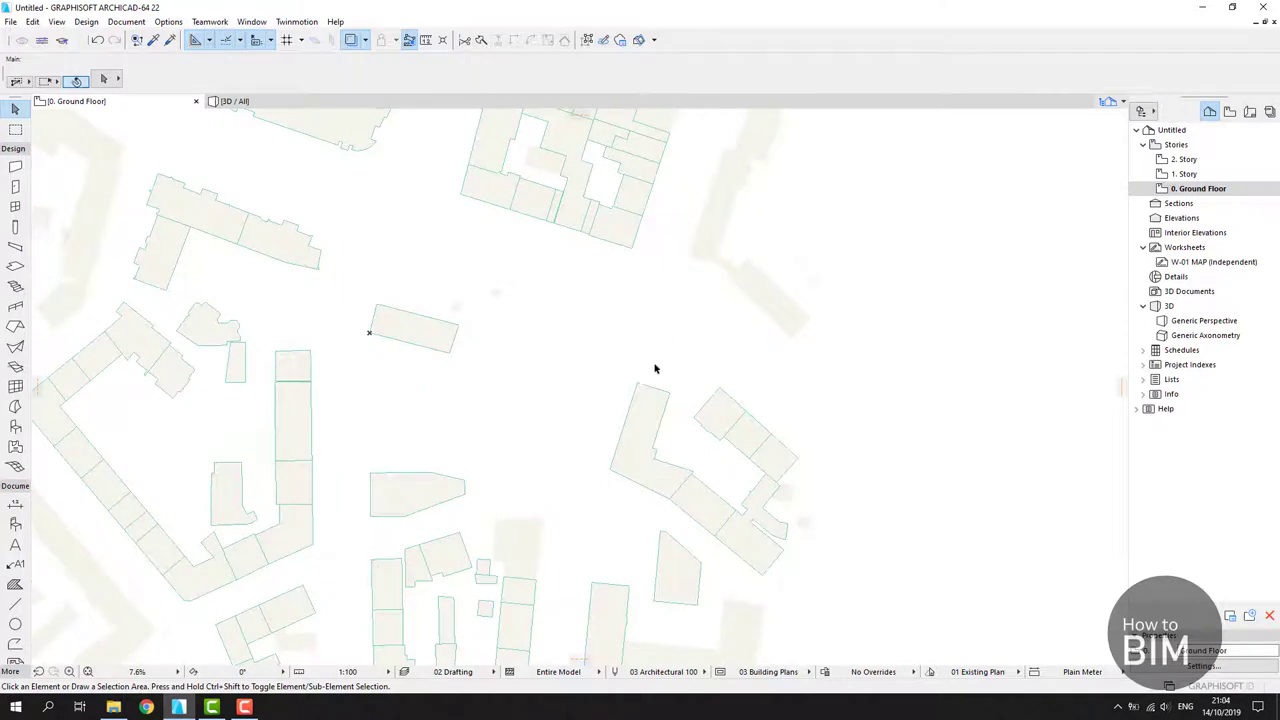
{"action": "middle_click_drag", "start_coordinate": [655, 369], "coordinate": [636, 240]}
{"action": "key", "text": "s"}
{"action": "scroll", "coordinate": [490, 410], "scroll_direction": "up", "scroll_amount": 5}
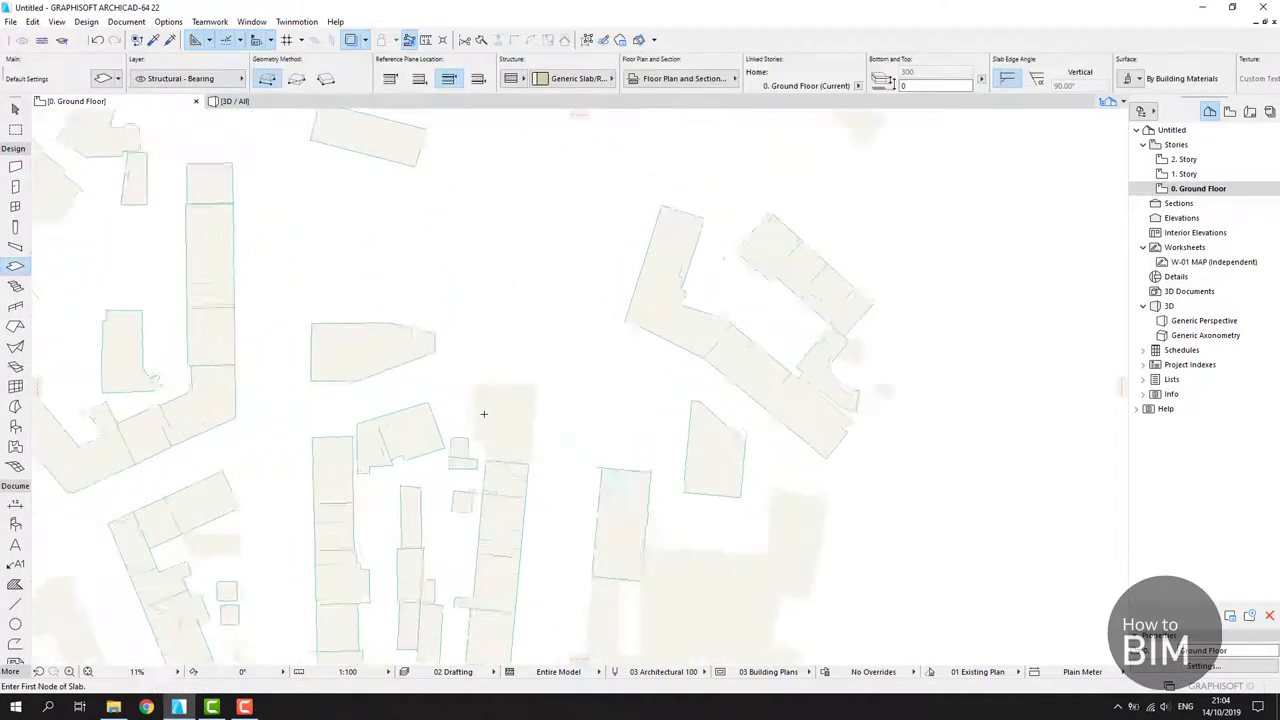
{"action": "left_click", "coordinate": [459, 335]}
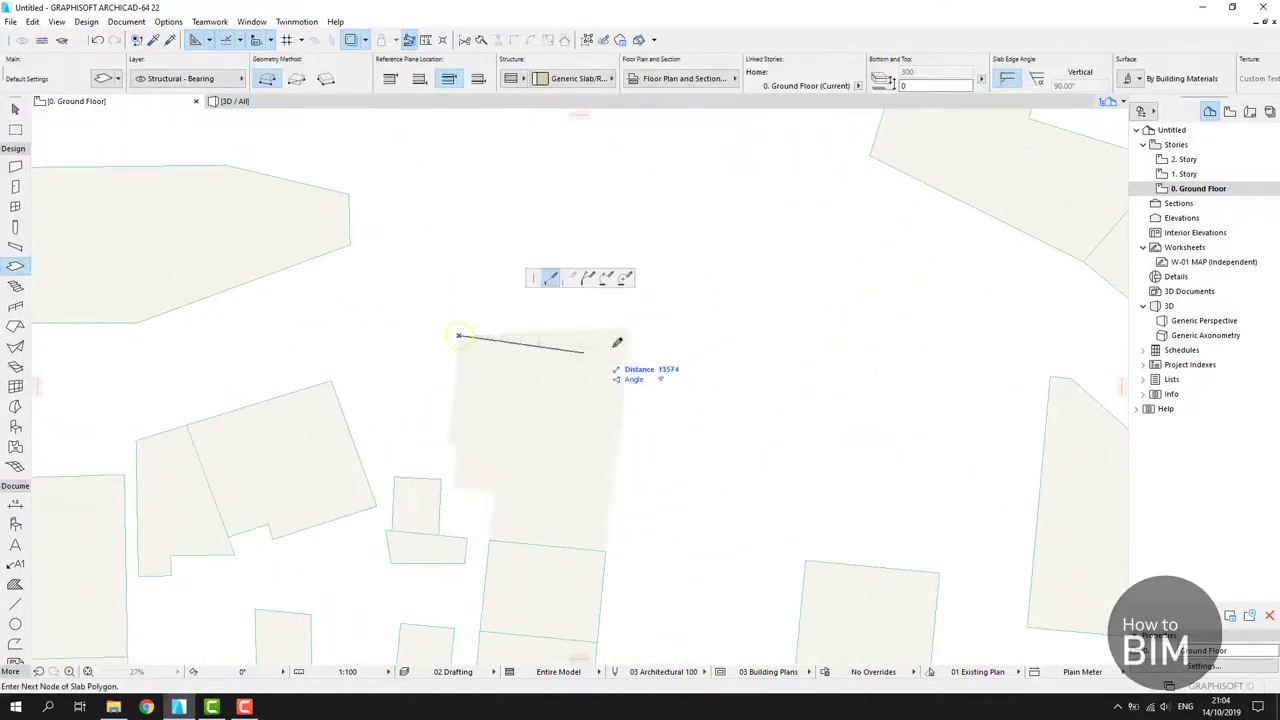
{"action": "left_click", "coordinate": [629, 328]}
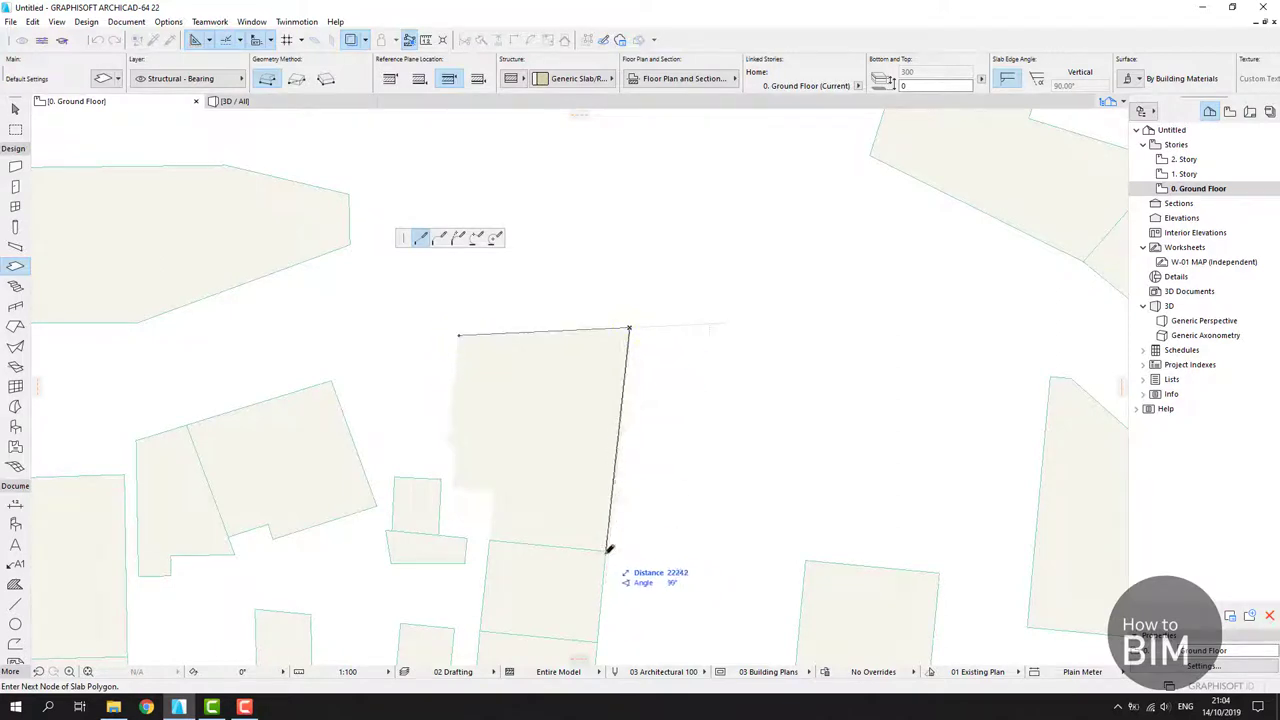
{"action": "left_click", "coordinate": [605, 550]}
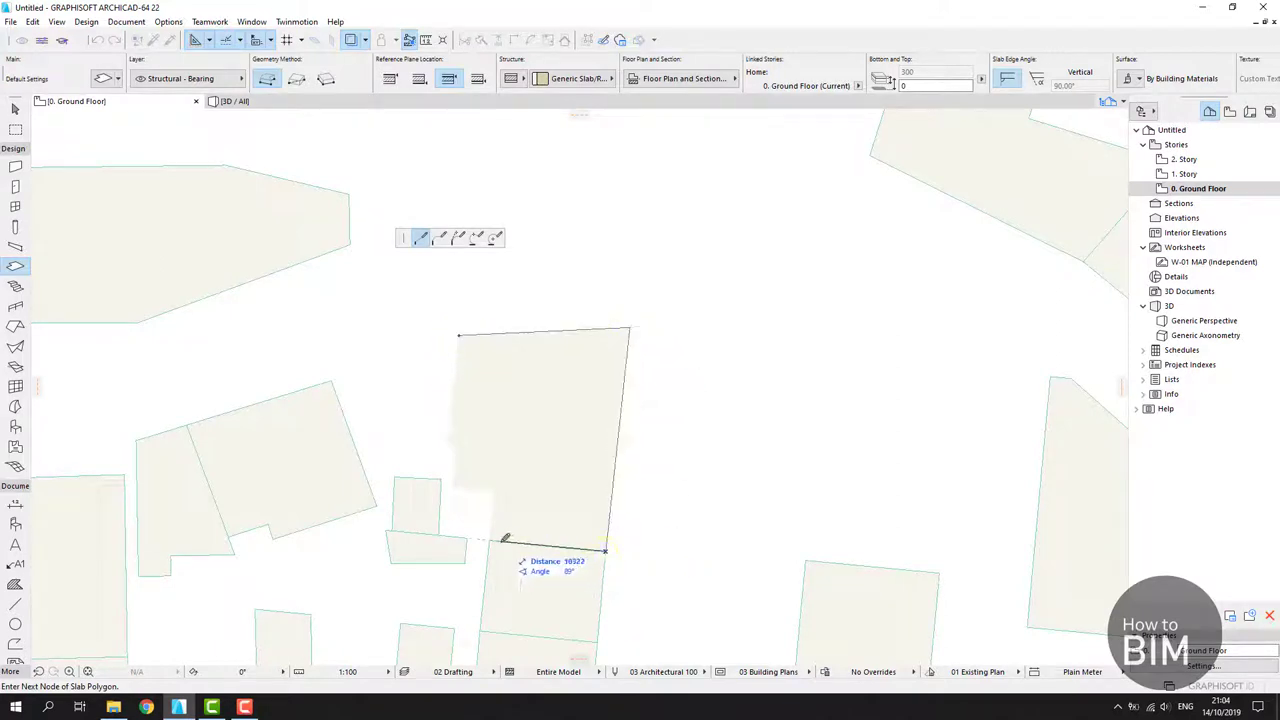
{"action": "left_click", "coordinate": [489, 541]}
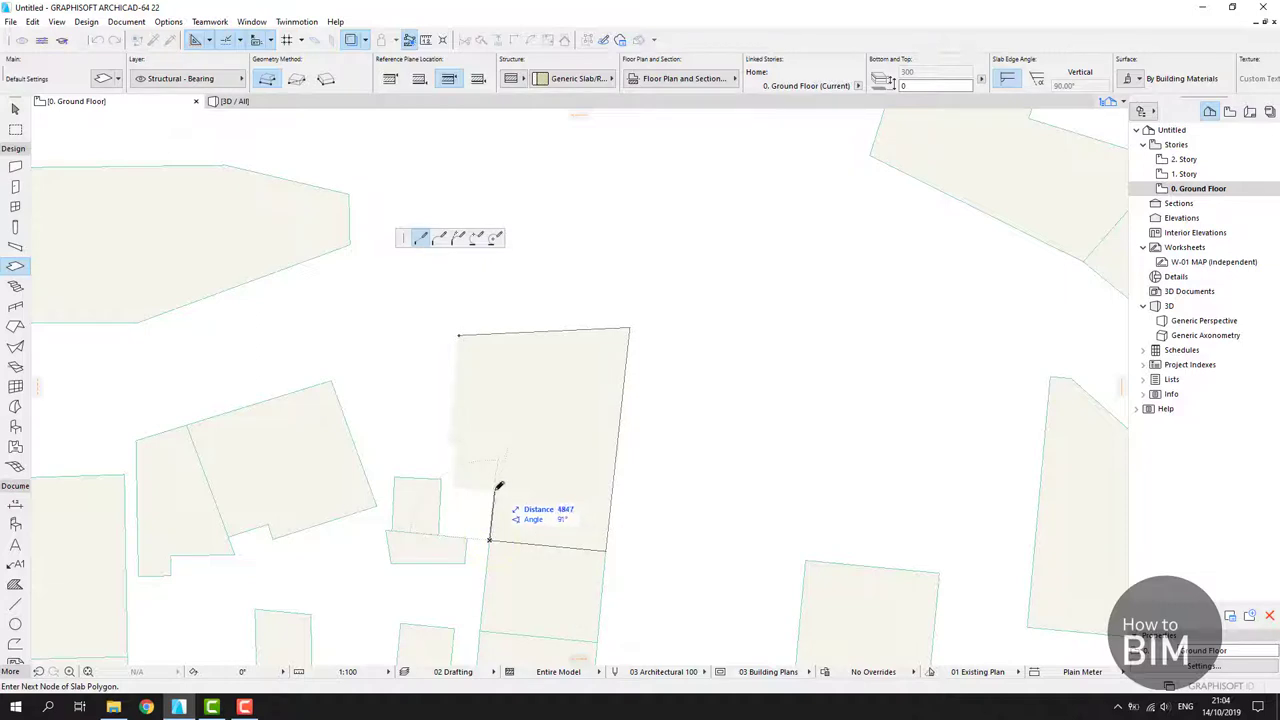
- Trace the notched left side and close the outline on the start node to finish the slab
{"action": "left_click", "coordinate": [494, 489]}
{"action": "left_click", "coordinate": [452, 487]}
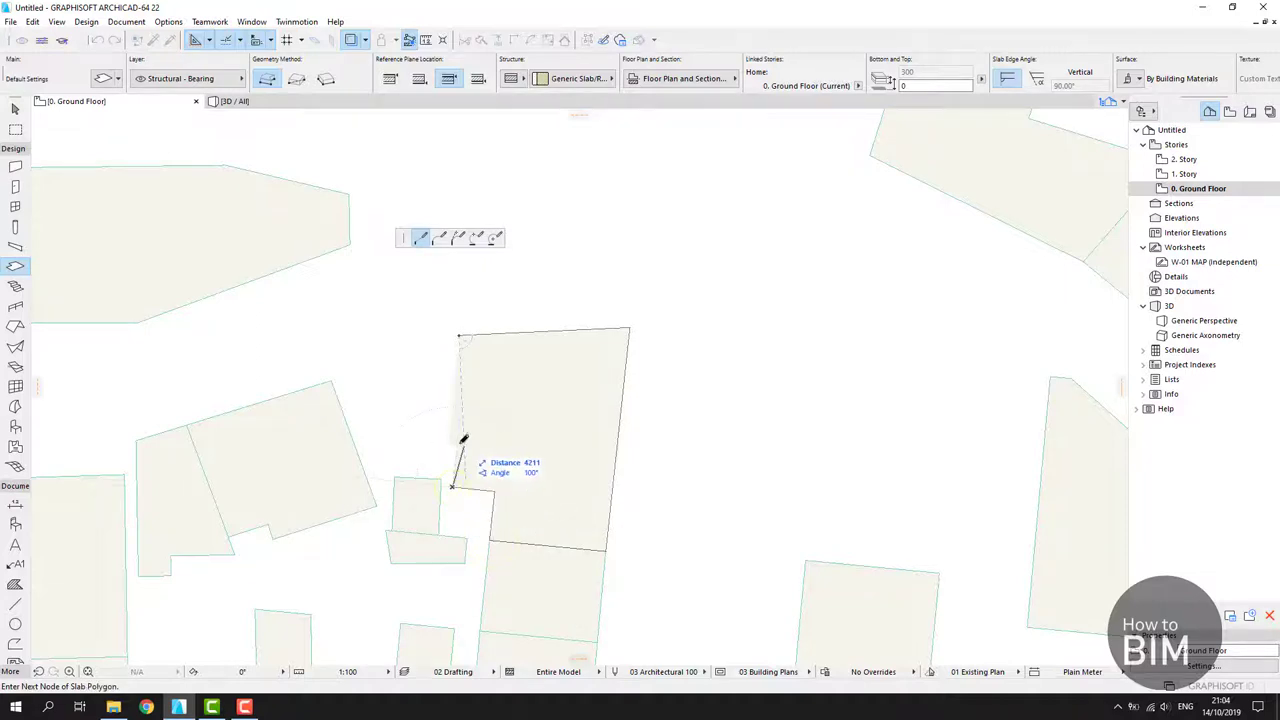
{"action": "left_click", "coordinate": [452, 451]}
{"action": "left_click", "coordinate": [450, 442]}
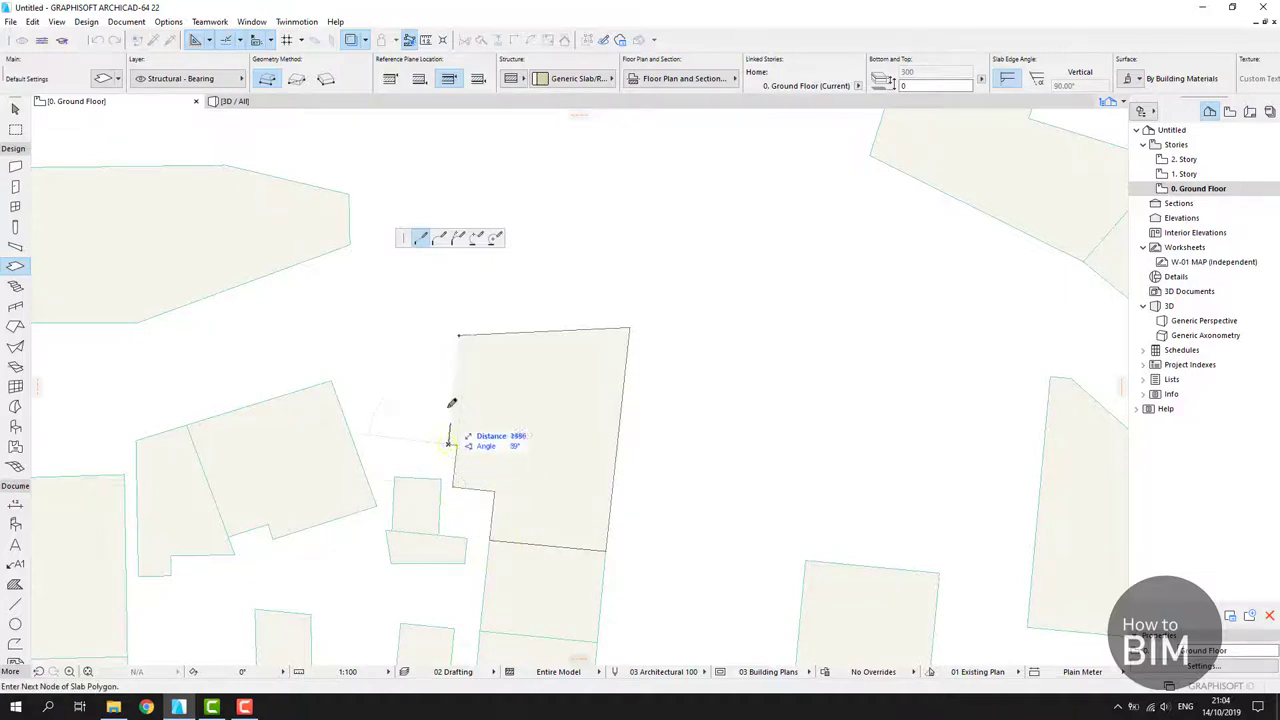
{"action": "left_click", "coordinate": [460, 334]}
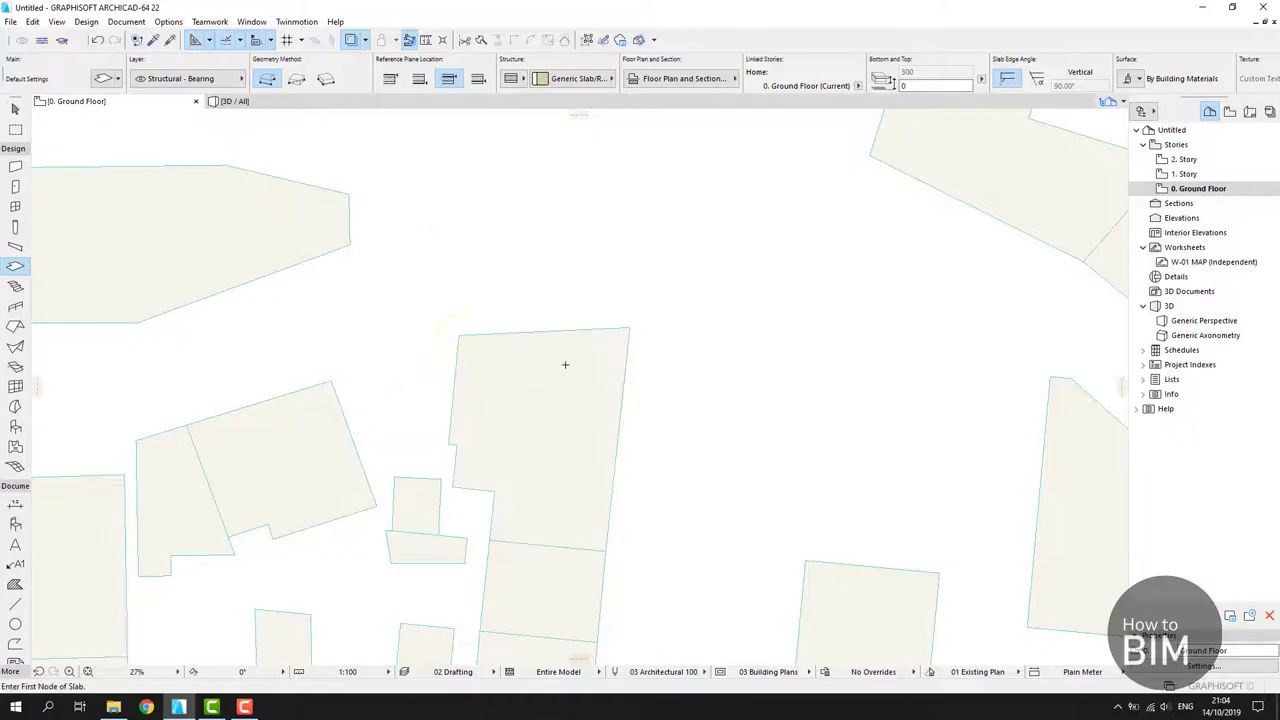
{"action": "key", "text": "Escape"}
{"action": "scroll", "coordinate": [563, 363], "scroll_direction": "down", "scroll_amount": 6}
{"action": "scroll", "coordinate": [621, 402], "scroll_direction": "down", "scroll_amount": 3}
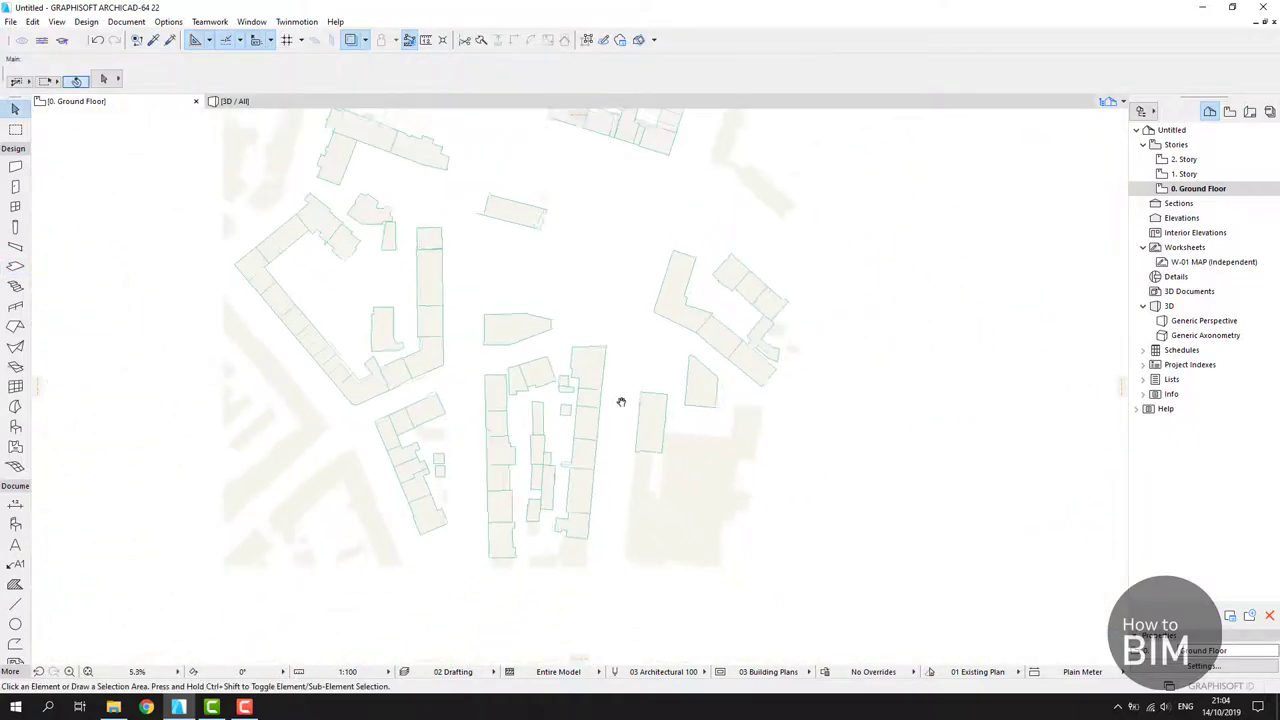
- Zoom out over the whole traced city map and drag a selection box around all building slabs
{"action": "middle_click_drag", "start_coordinate": [637, 466], "coordinate": [618, 558]}
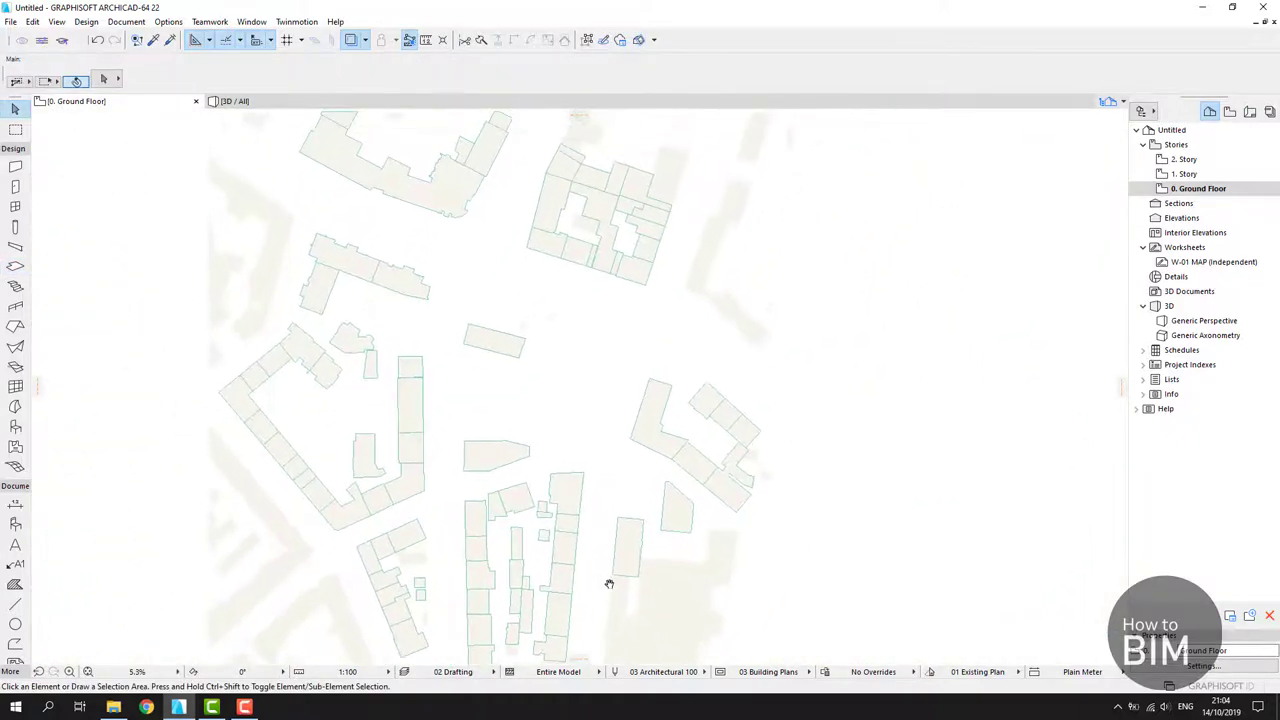
{"action": "scroll", "coordinate": [598, 470], "scroll_direction": "down", "scroll_amount": 1}
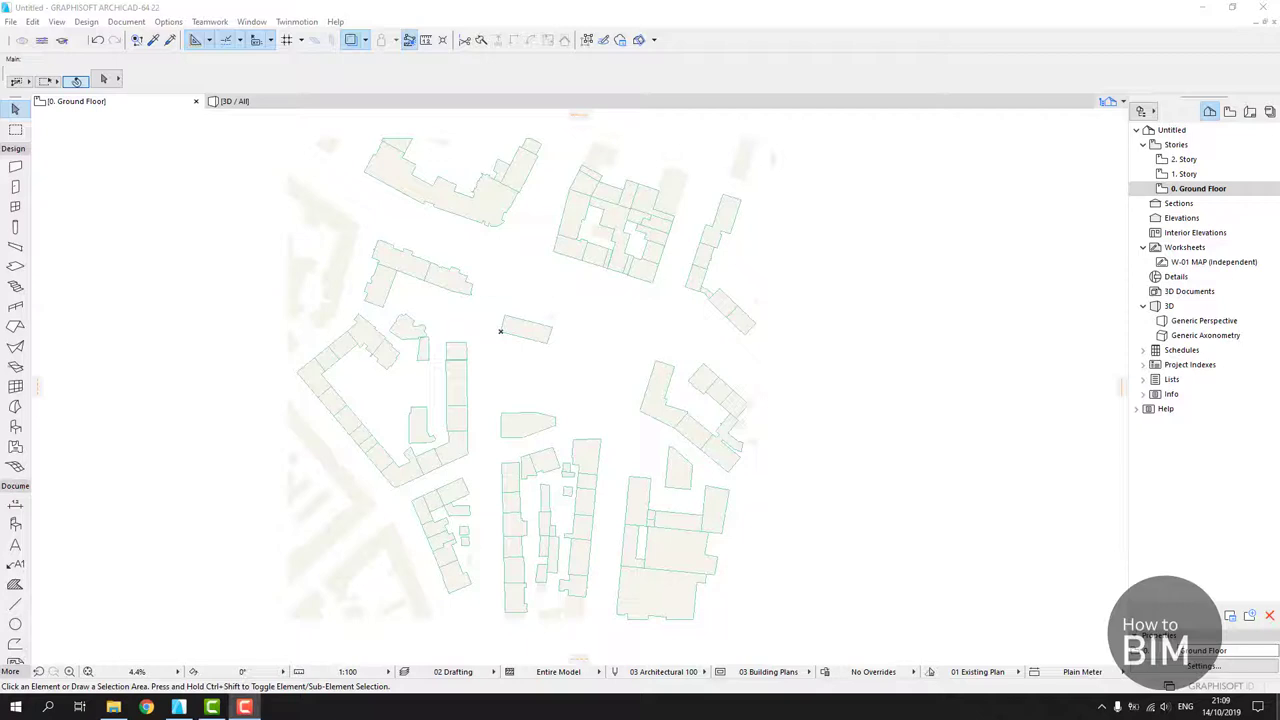
{"action": "left_click", "coordinate": [850, 464]}
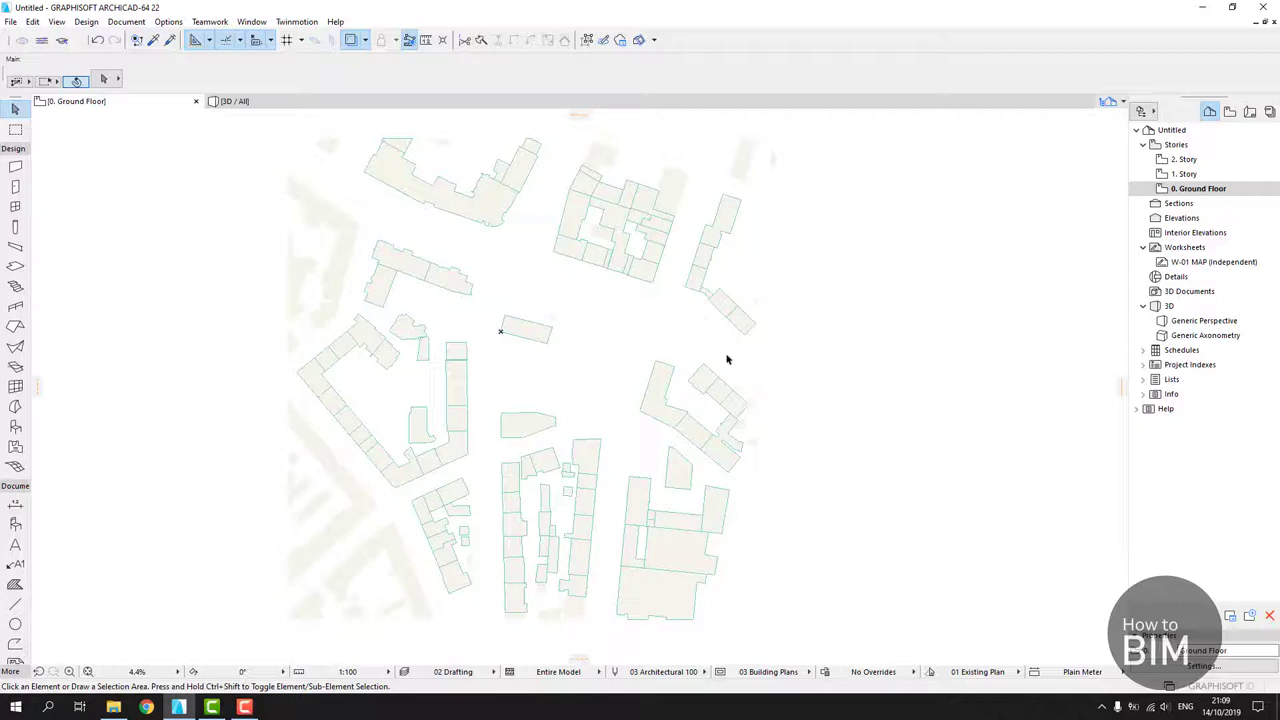
{"action": "scroll", "coordinate": [810, 480], "scroll_direction": "down", "scroll_amount": 3}
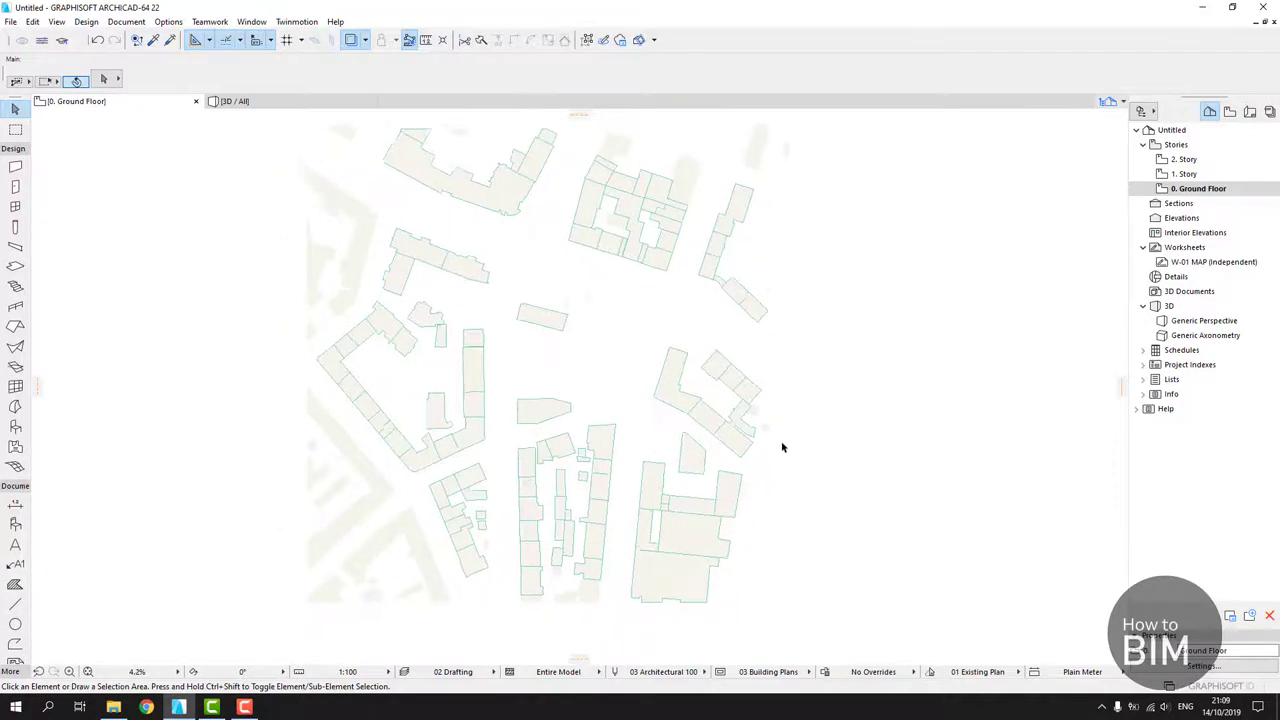
{"action": "left_click_drag", "start_coordinate": [905, 607], "coordinate": [360, 183]}
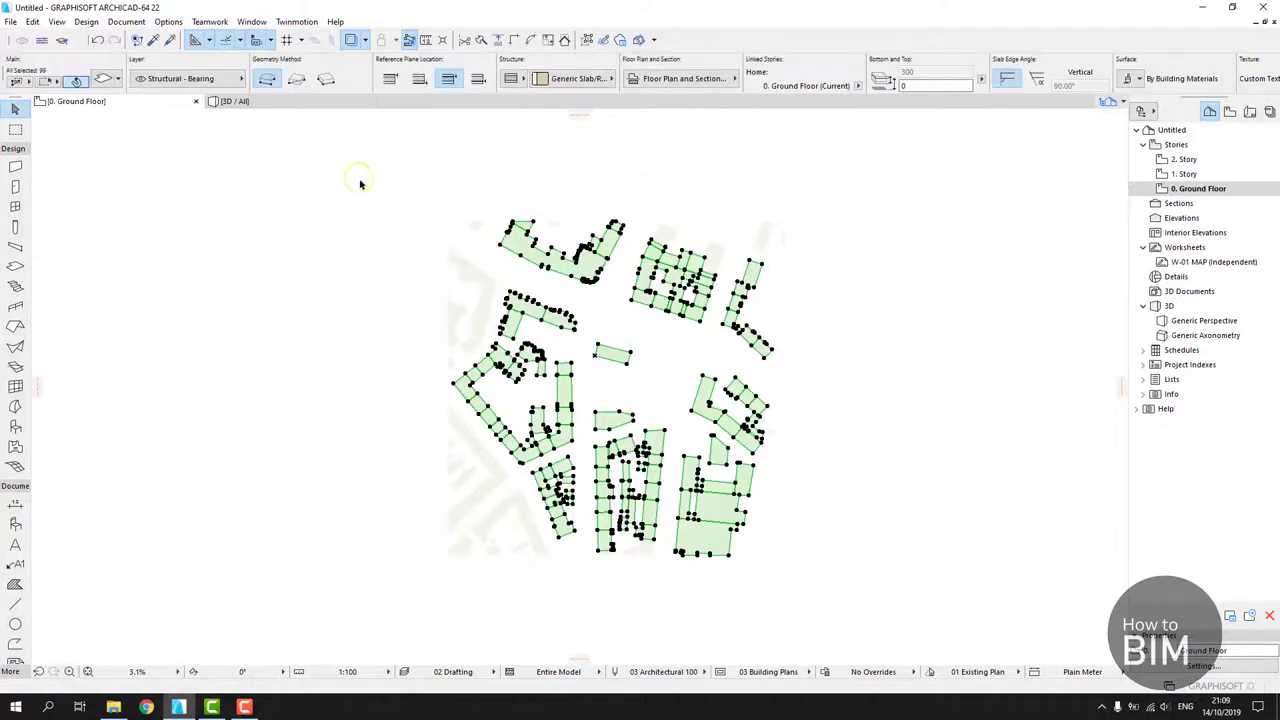
- Complete the slab selection and view the whole site in the 3D / All window, orbiting out
{"action": "middle_click_drag", "start_coordinate": [792, 388], "coordinate": [730, 372]}
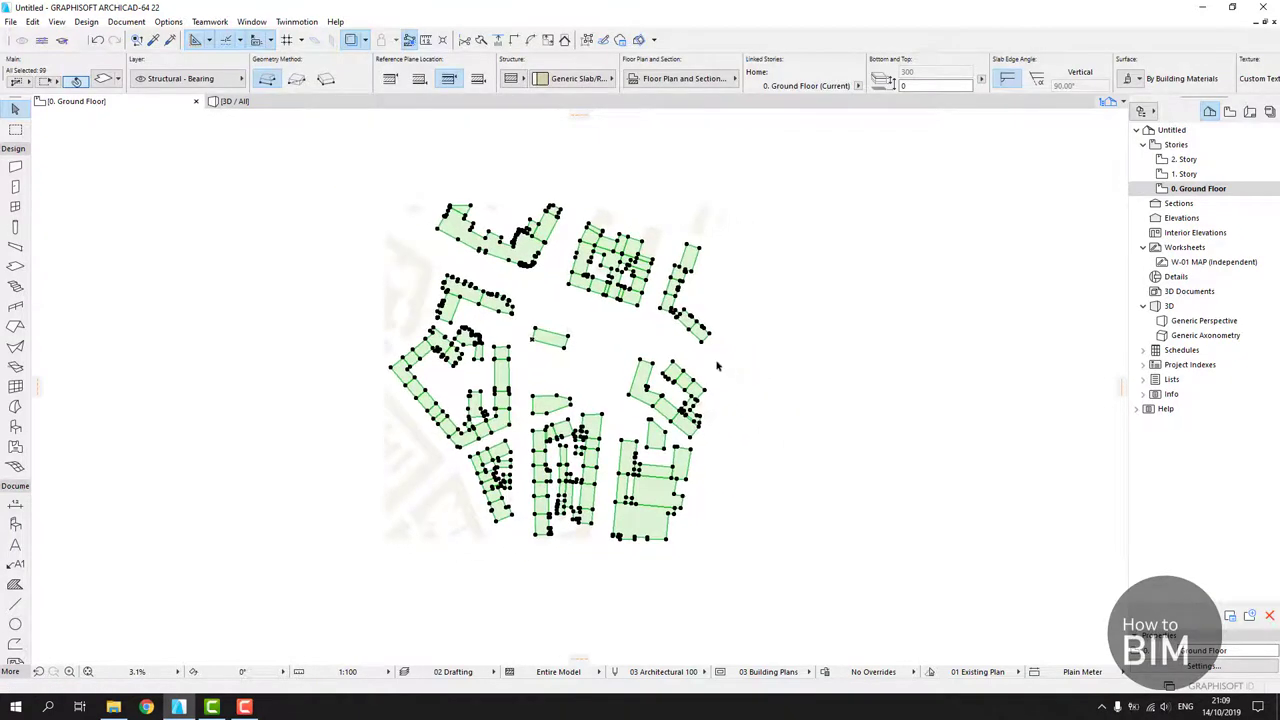
{"action": "left_click", "coordinate": [290, 107]}
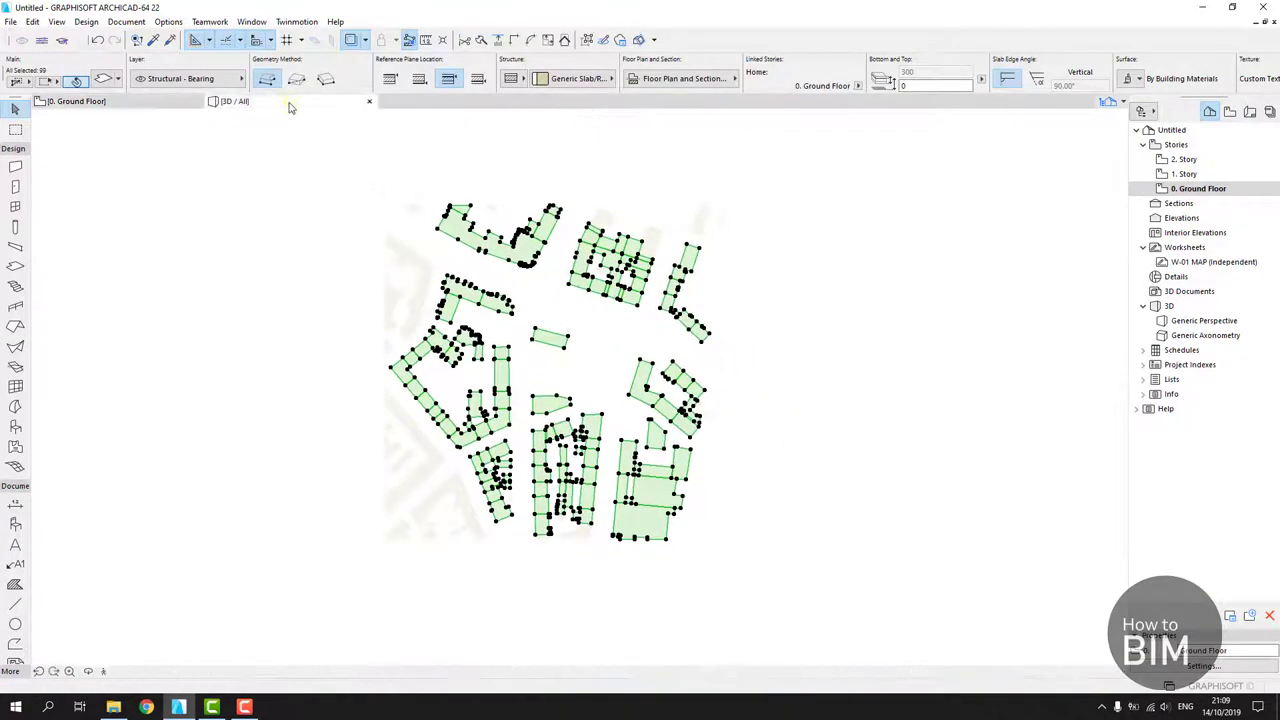
{"action": "middle_click_drag", "start_coordinate": [969, 371], "coordinate": [668, 398], "text": "shift"}
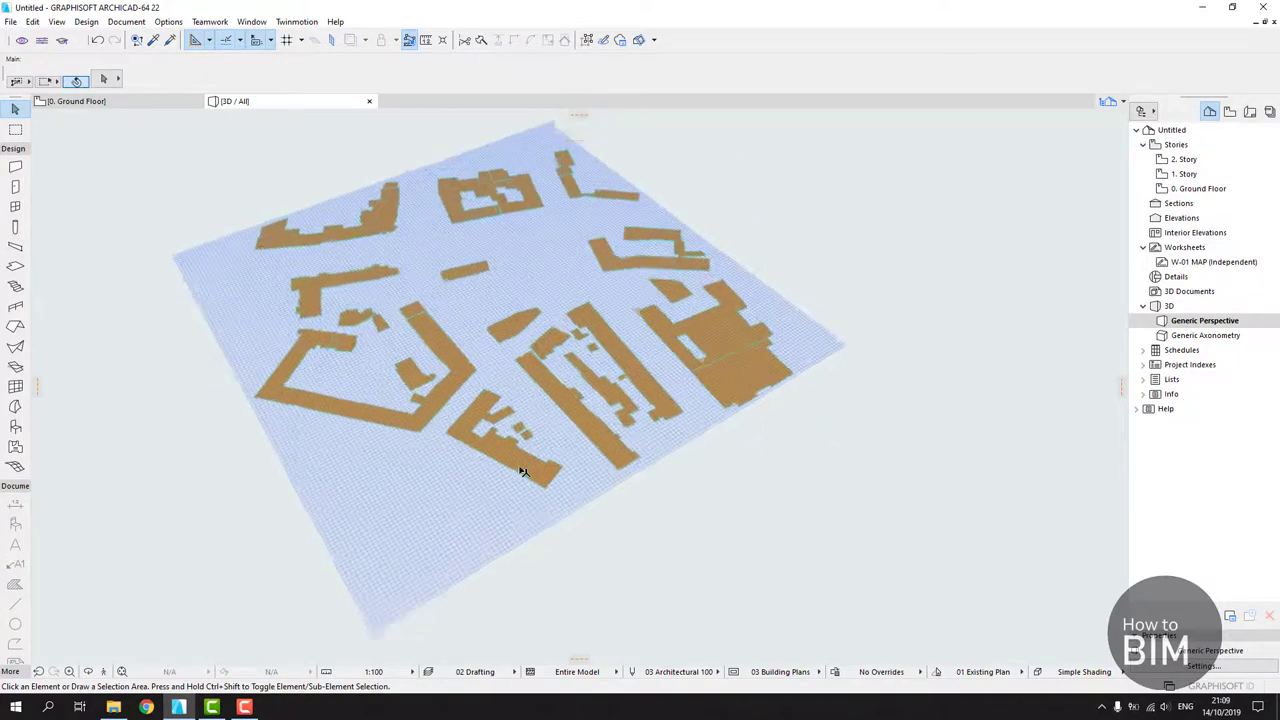
{"action": "scroll", "coordinate": [521, 471], "scroll_direction": "up", "scroll_amount": 10}
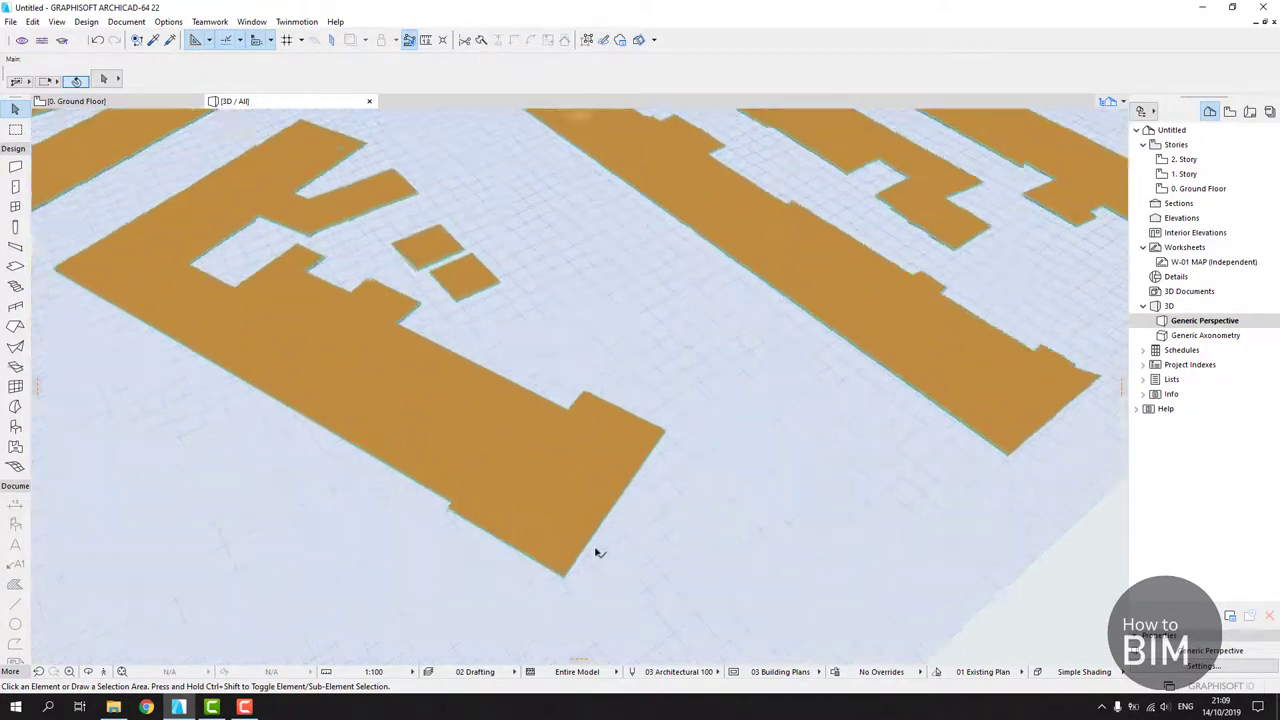
{"action": "scroll", "coordinate": [596, 552], "scroll_direction": "up", "scroll_amount": 3}
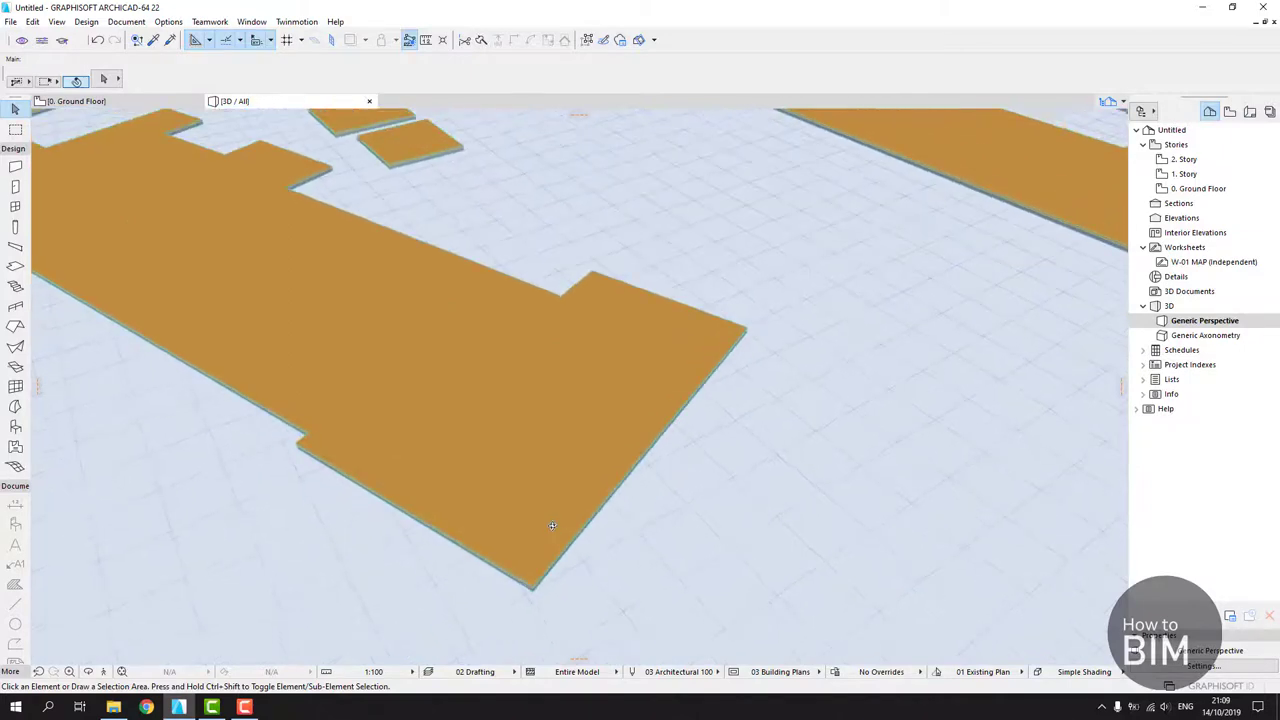
{"action": "middle_click_drag", "start_coordinate": [552, 525], "coordinate": [568, 495], "text": "shift"}
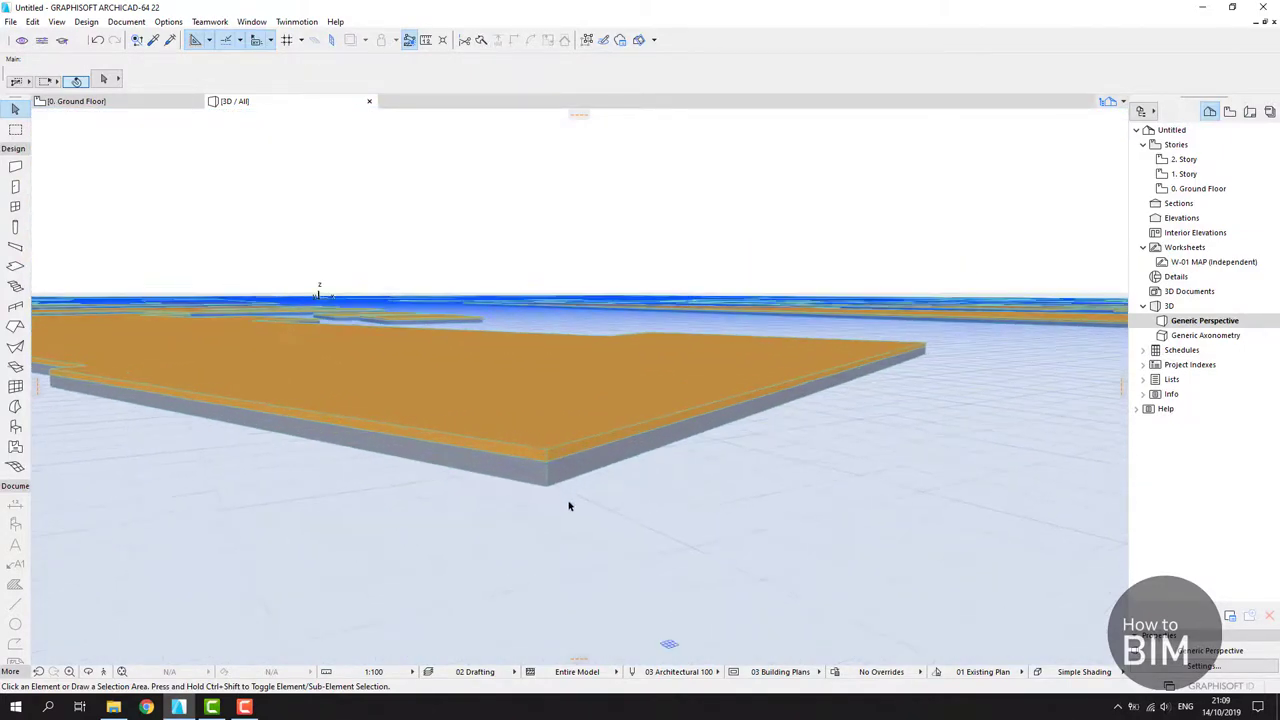
{"action": "left_click", "coordinate": [567, 443]}
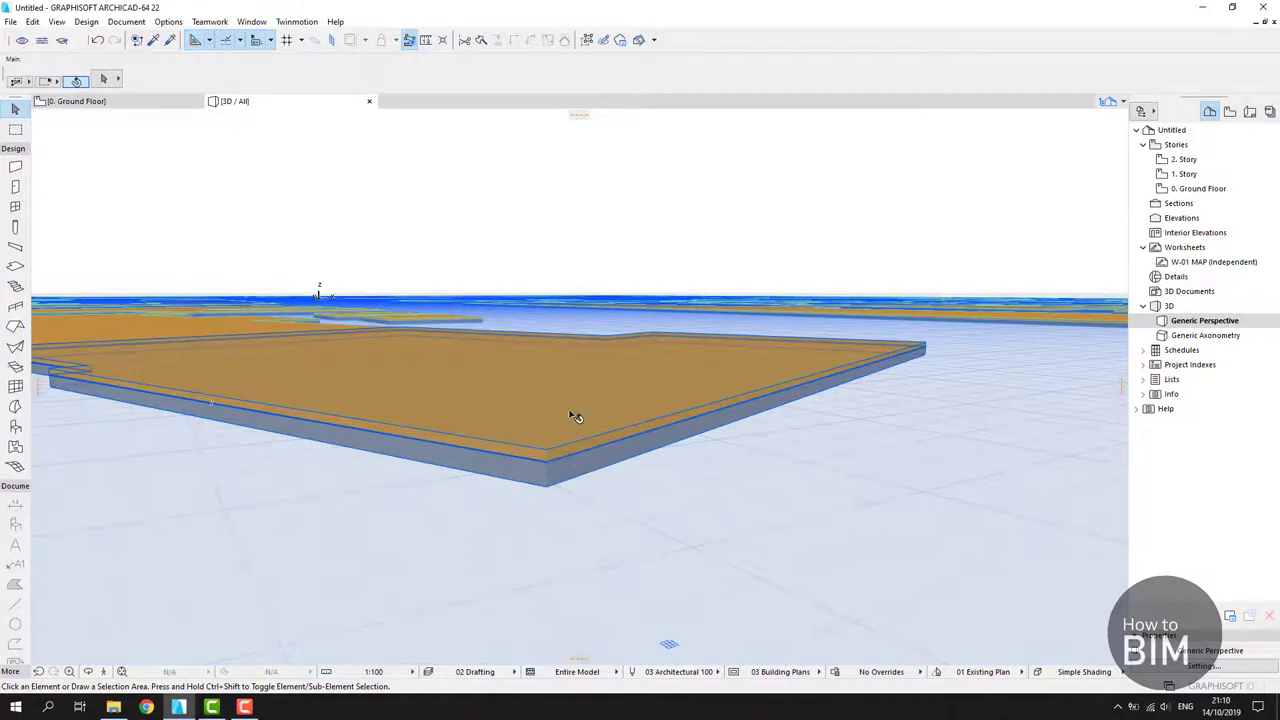
{"action": "left_click", "coordinate": [520, 159]}
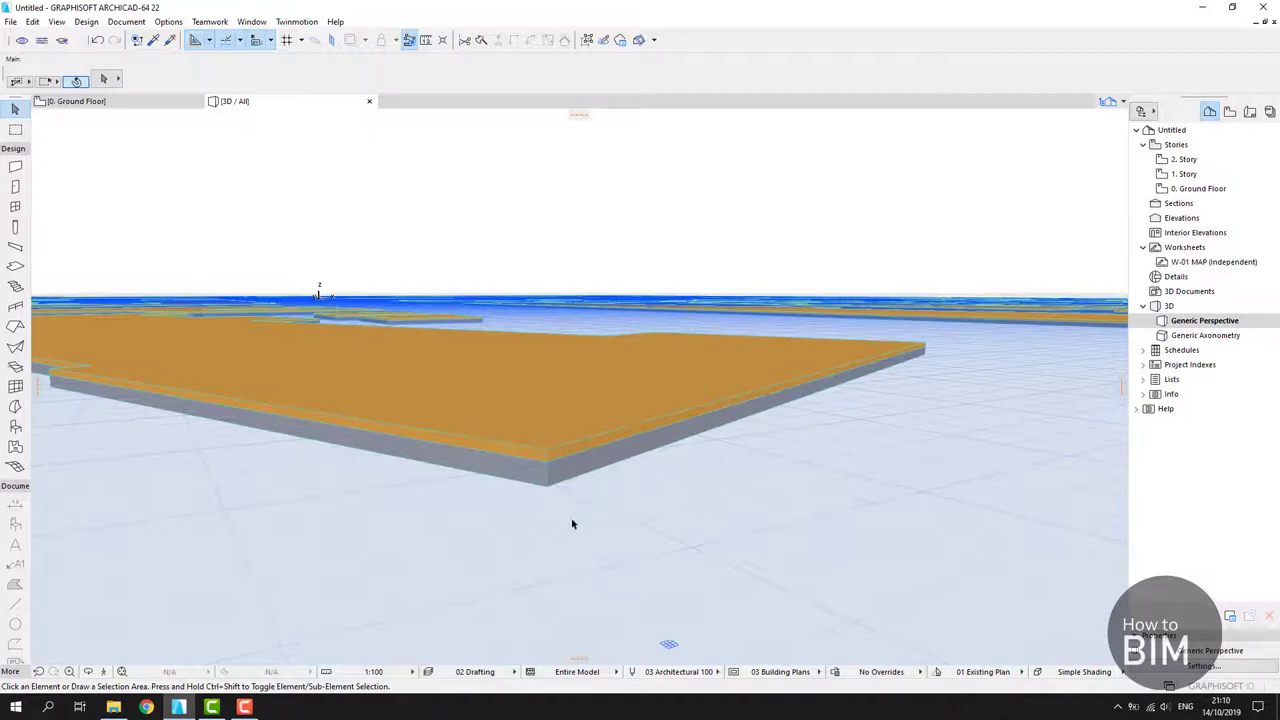
{"action": "middle_click_drag", "start_coordinate": [569, 531], "coordinate": [484, 483], "text": "shift"}
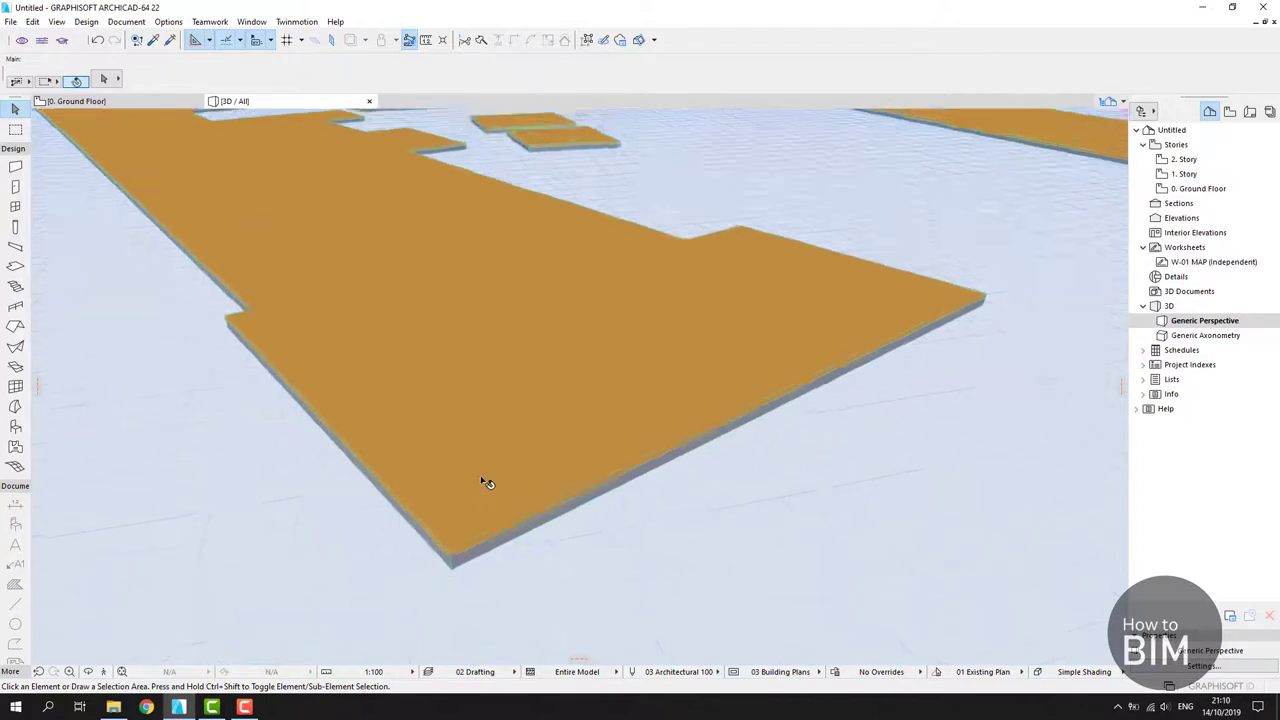
{"action": "scroll", "coordinate": [484, 483], "scroll_direction": "down", "scroll_amount": 10}
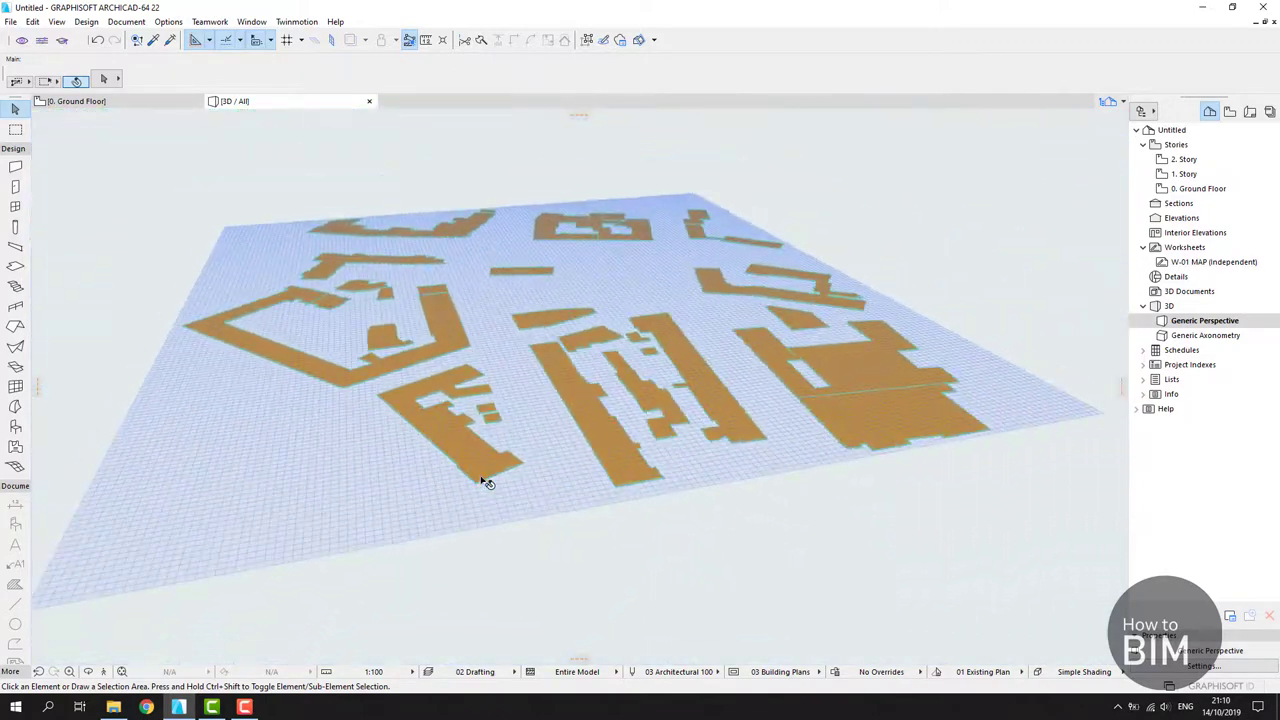
{"action": "middle_click_drag", "start_coordinate": [608, 466], "coordinate": [578, 544], "text": "shift"}
- Select all 99 slabs with Ctrl+A in 3D and open Slab Selection Settings with Ctrl+T
{"action": "key", "text": "ctrl+a"}
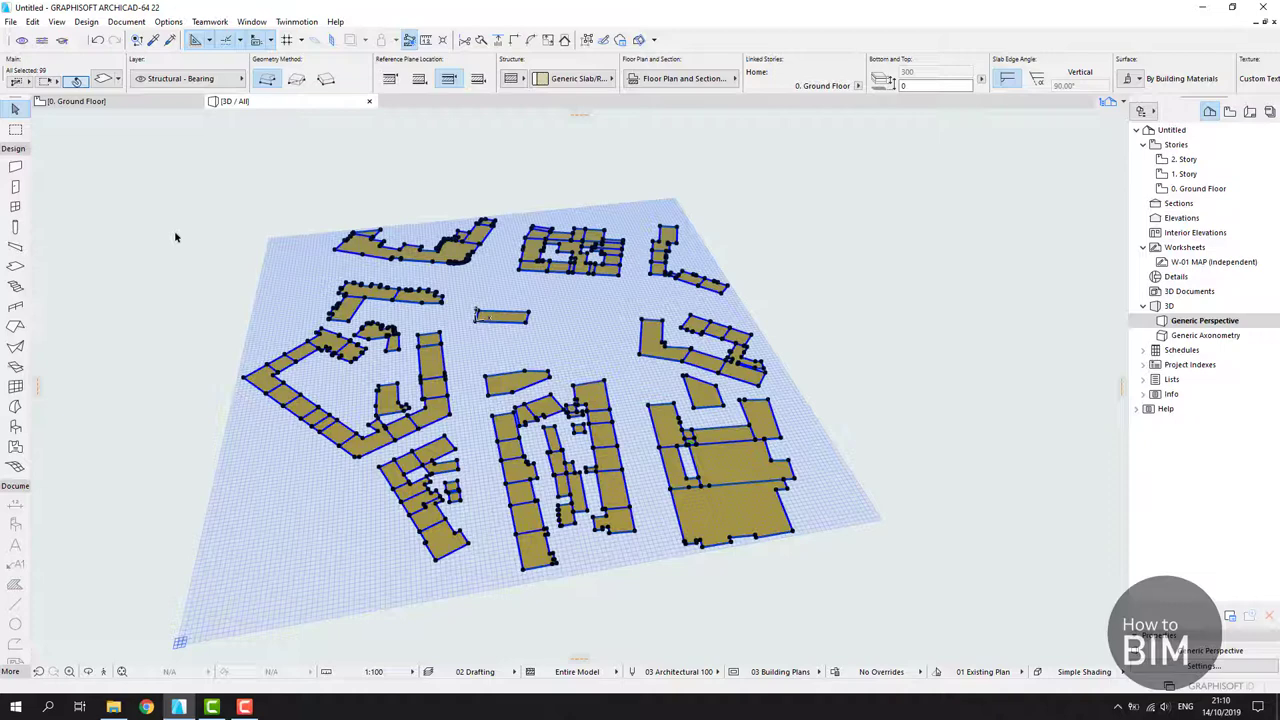
{"action": "key", "text": "ctrl+t"}
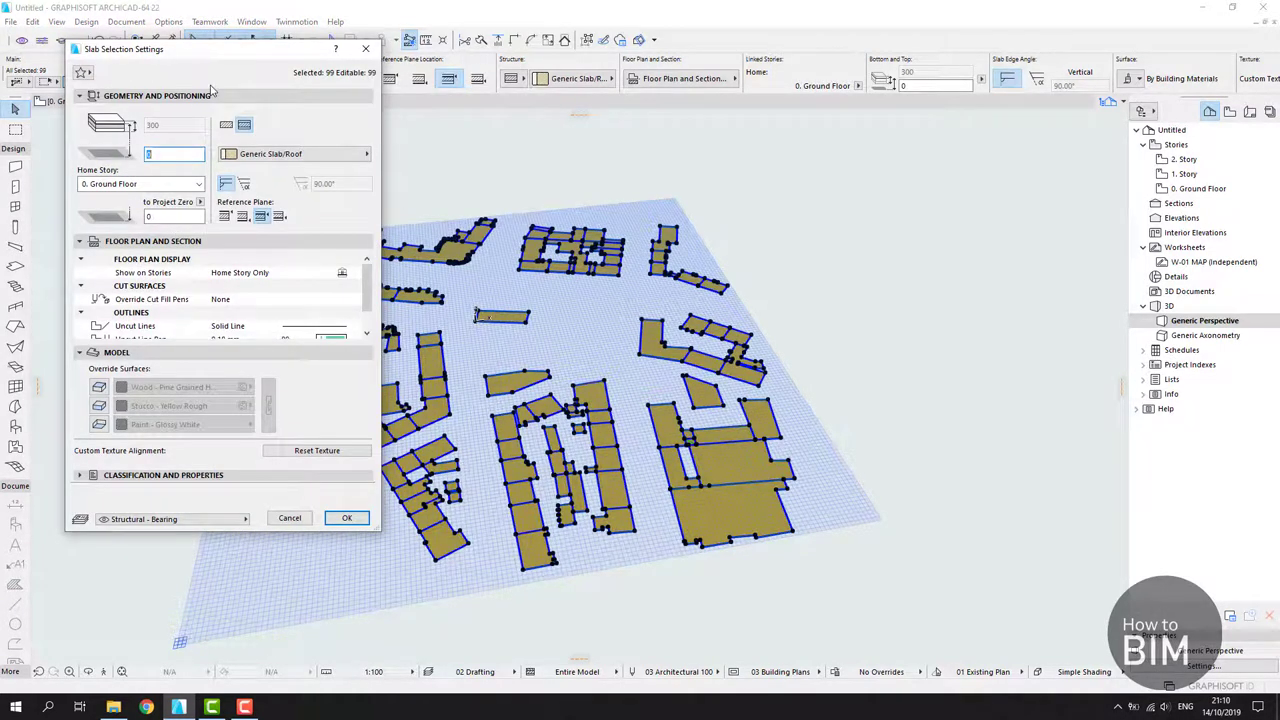
- Move the Slab Selection Settings dialog off the buildings and stretch it taller to reveal more options
{"action": "left_click_drag", "start_coordinate": [227, 52], "coordinate": [925, 85]}
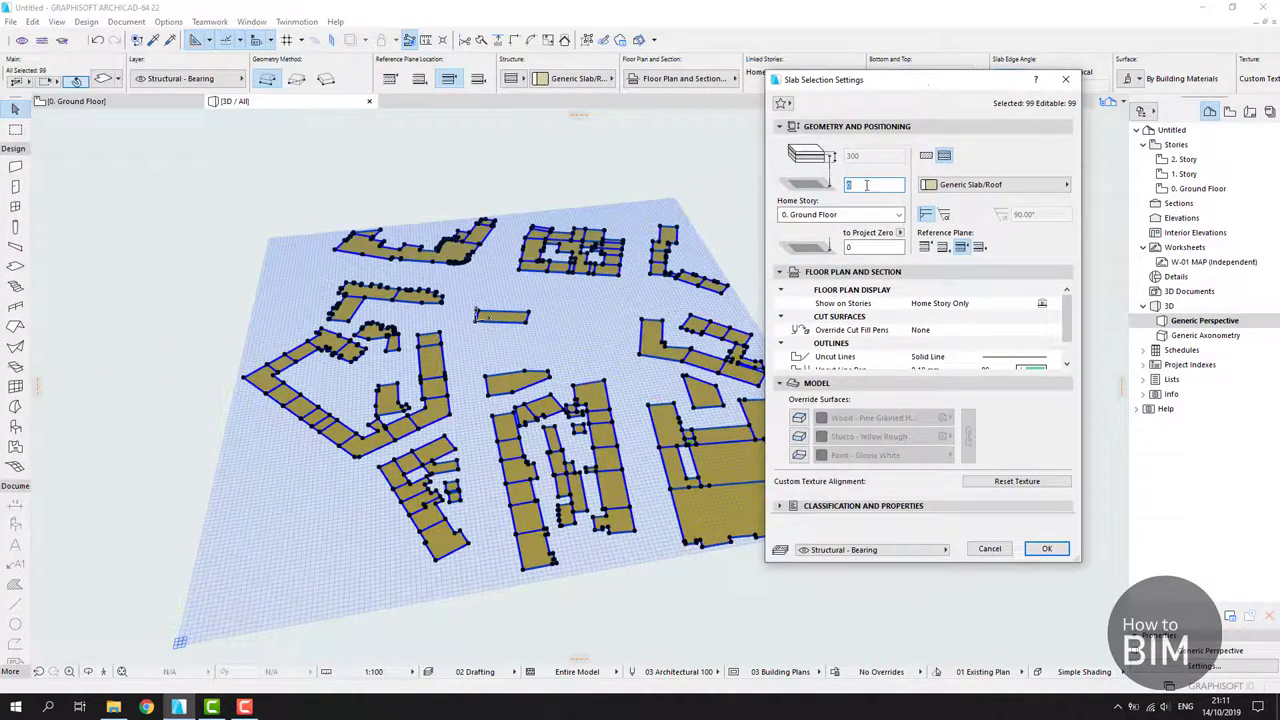
{"action": "left_click_drag", "start_coordinate": [922, 95], "coordinate": [853, 73]}
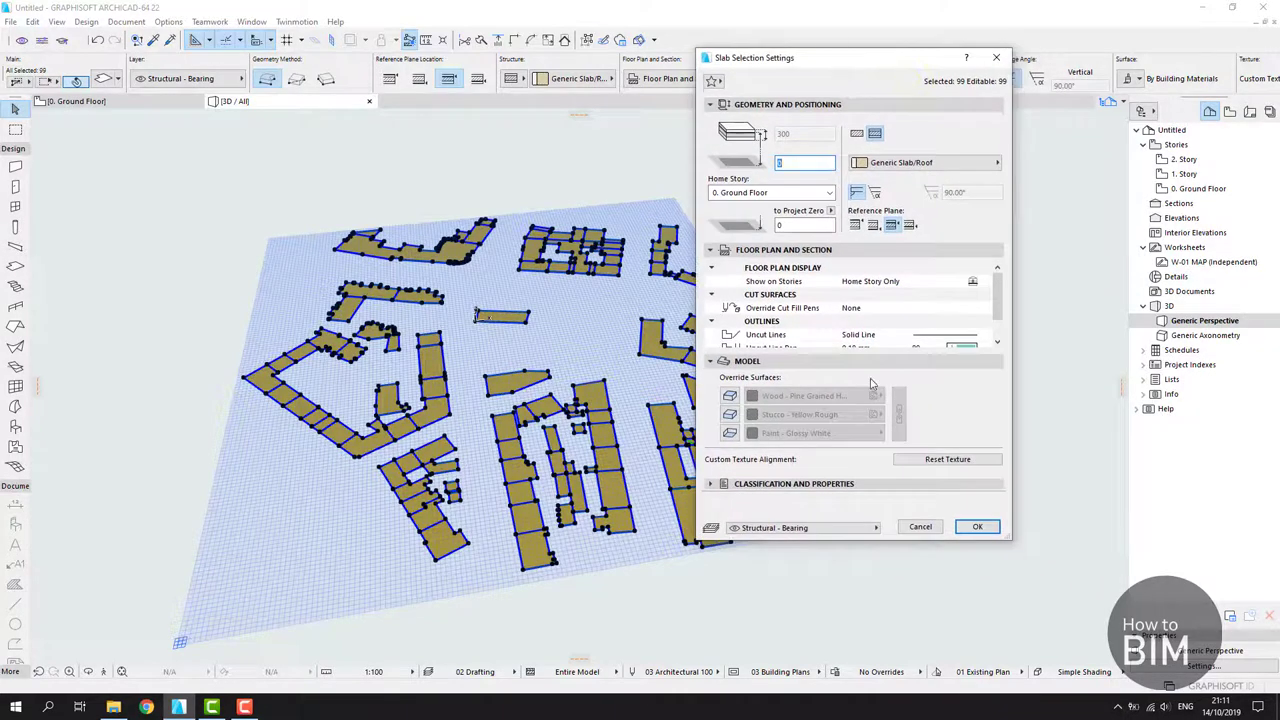
{"action": "left_click_drag", "start_coordinate": [886, 543], "coordinate": [890, 645]}
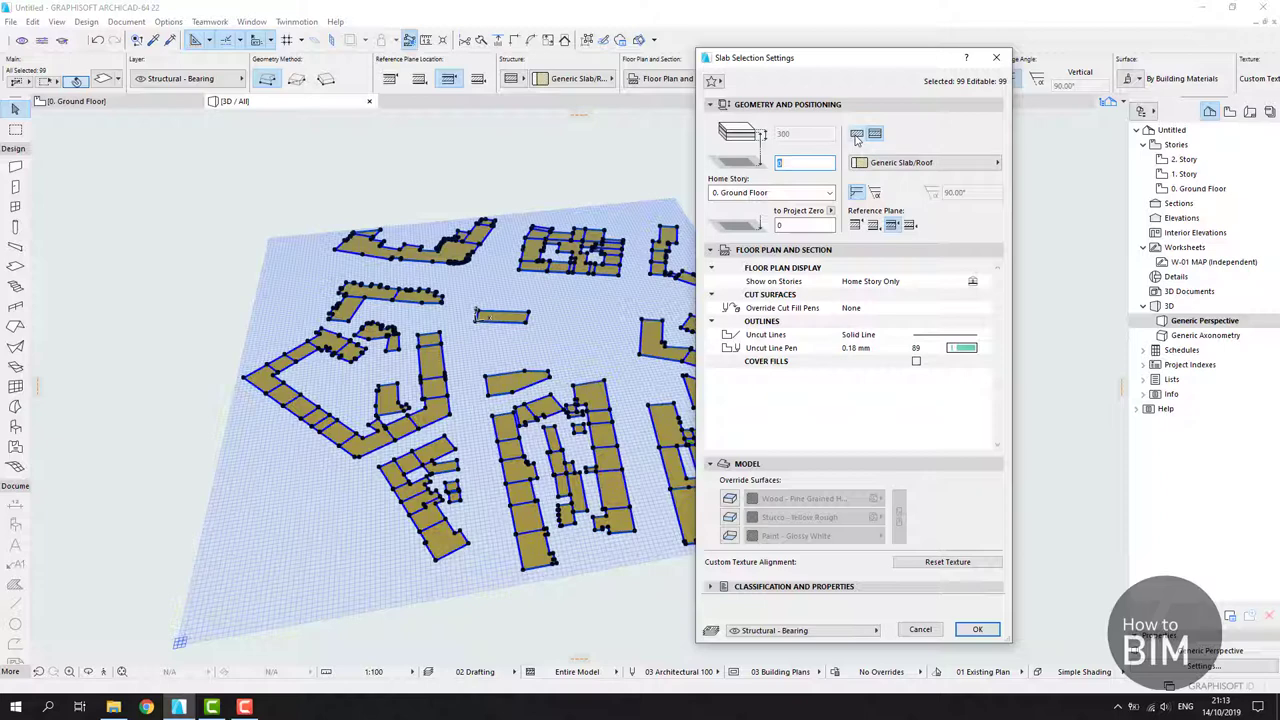
- Briefly try basic Concrete - Structural, then keep the 99 slabs on composite Generic Slab/Roof
{"action": "left_click", "coordinate": [856, 136]}
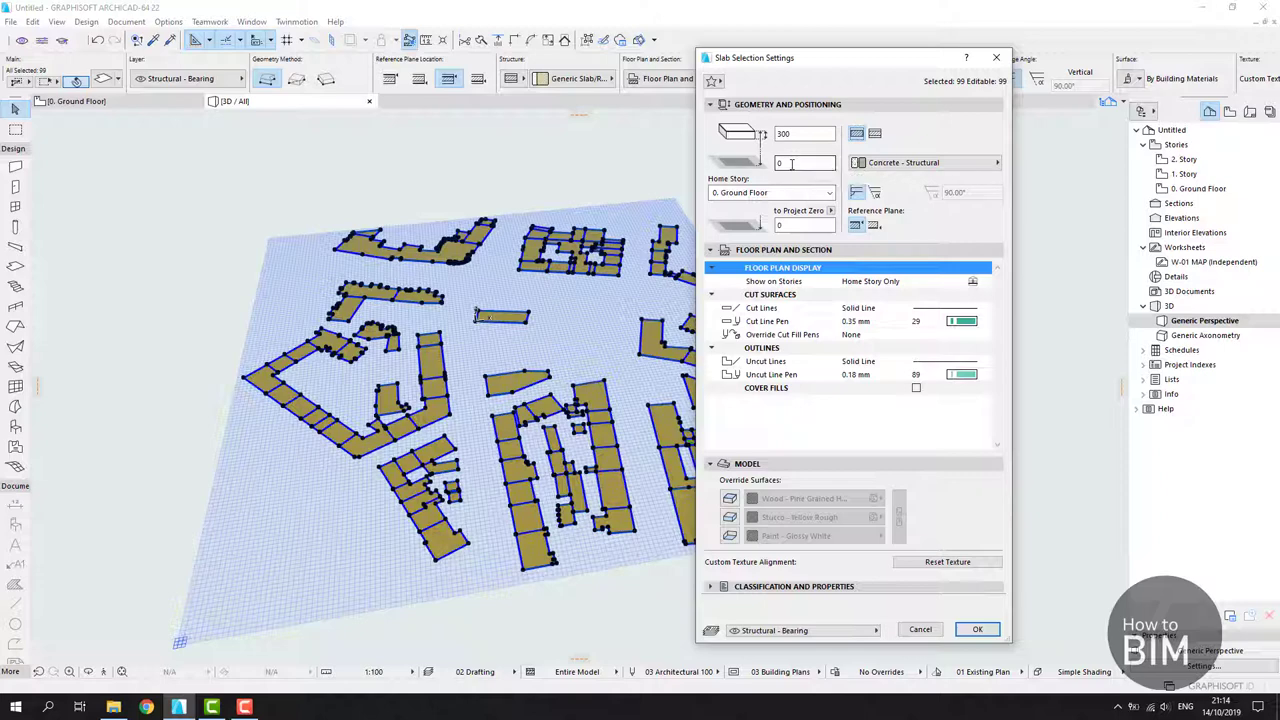
{"action": "left_click", "coordinate": [856, 226]}
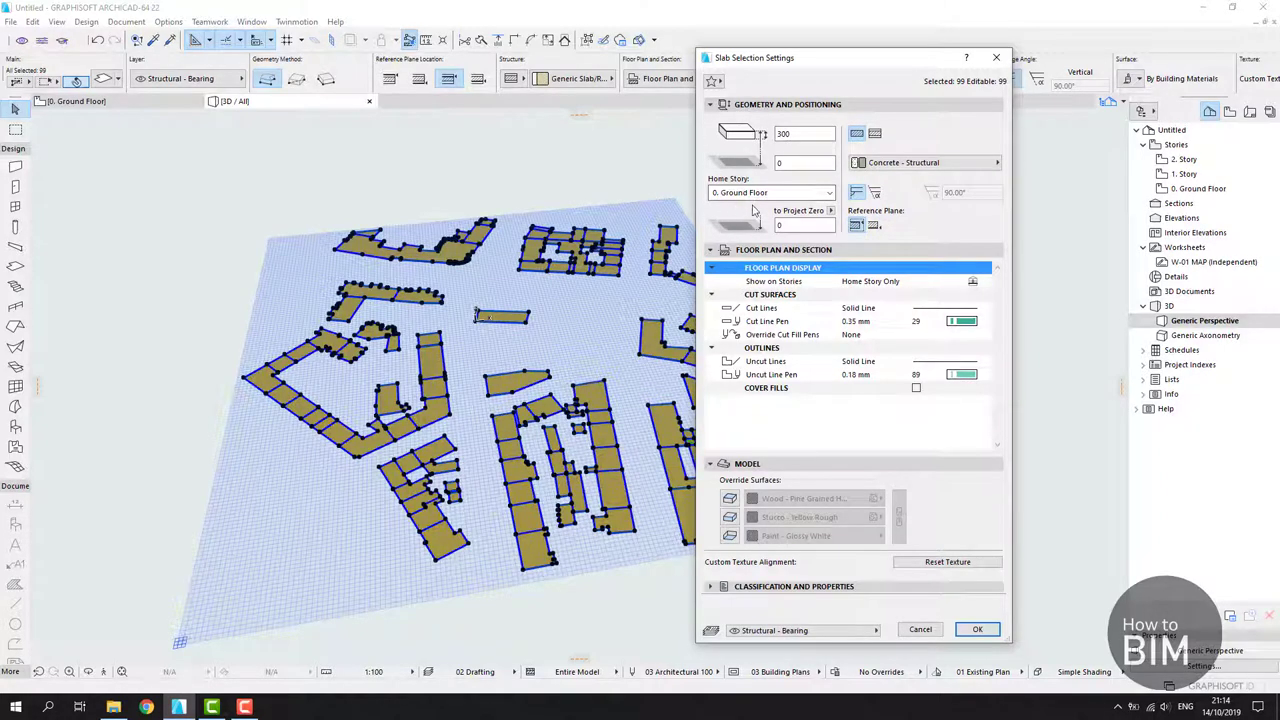
{"action": "left_click", "coordinate": [874, 133]}
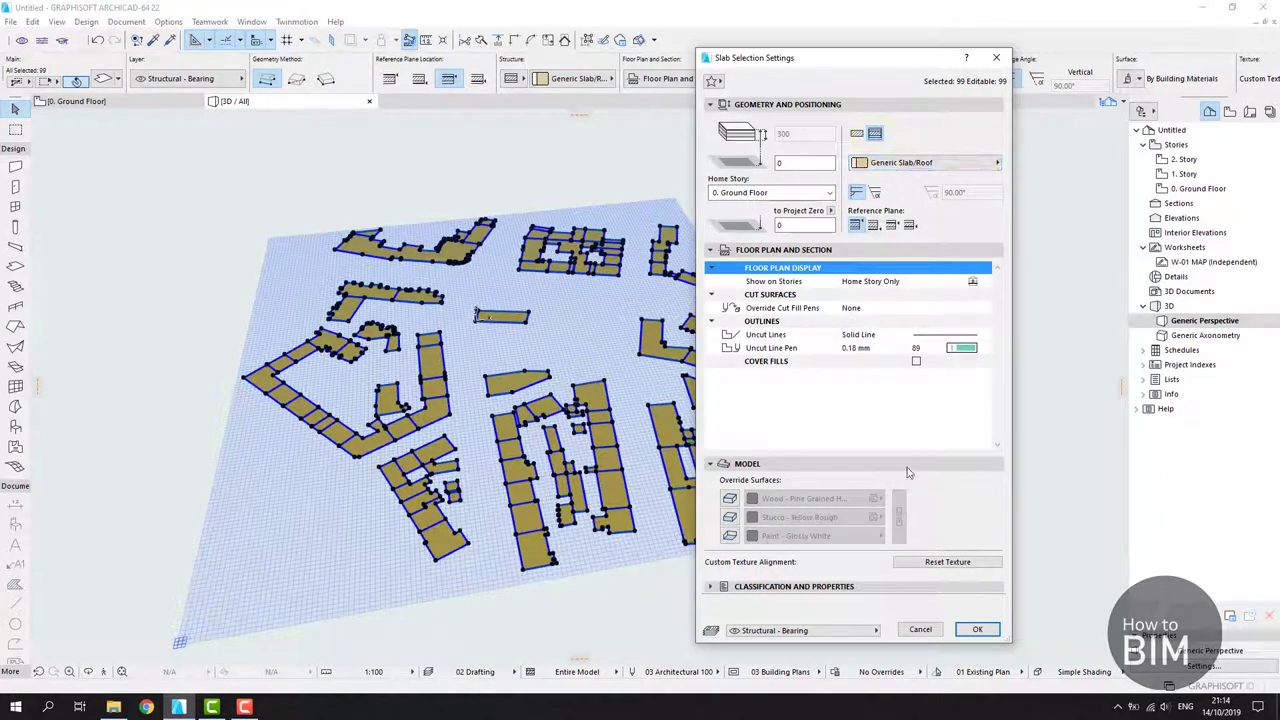
{"action": "left_click", "coordinate": [977, 629]}
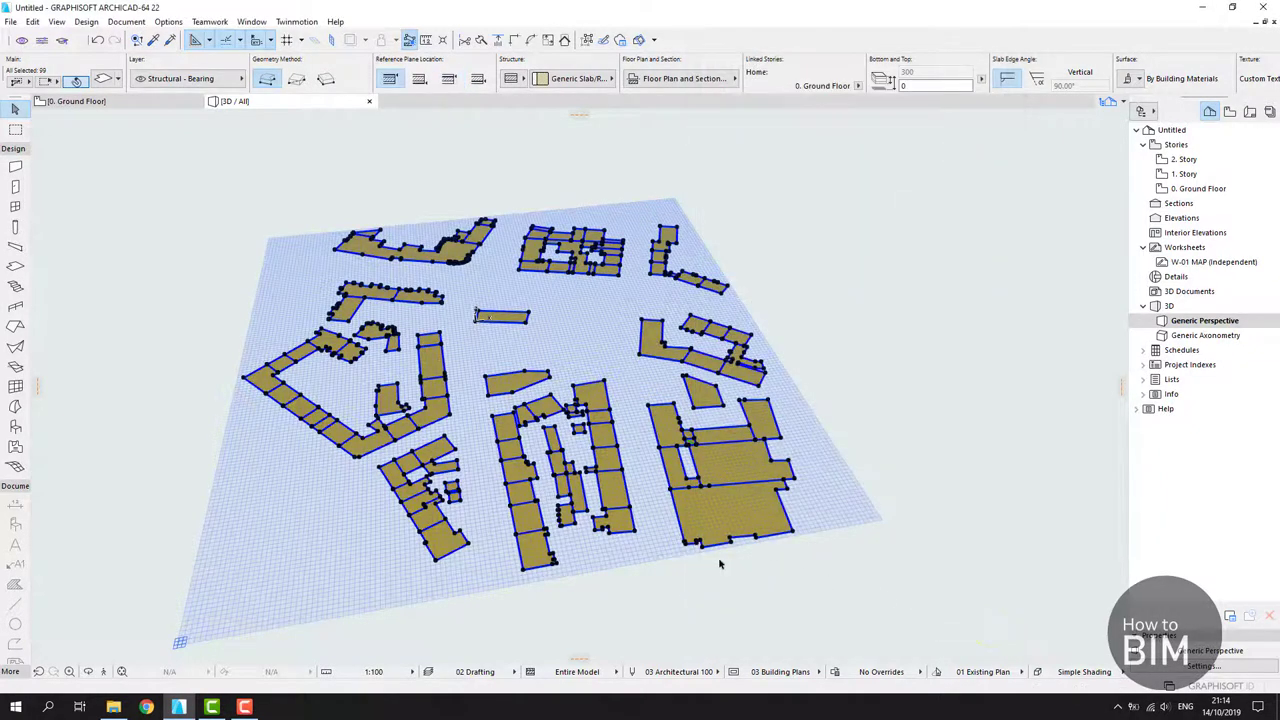
- Orbit and zoom the 3D view to a low angle to inspect a slab's corner
{"action": "scroll", "coordinate": [682, 537], "scroll_direction": "up", "scroll_amount": 5}
{"action": "middle_click_drag", "start_coordinate": [713, 580], "coordinate": [779, 484], "text": "shift"}
{"action": "scroll", "coordinate": [760, 450], "scroll_direction": "up", "scroll_amount": 5}
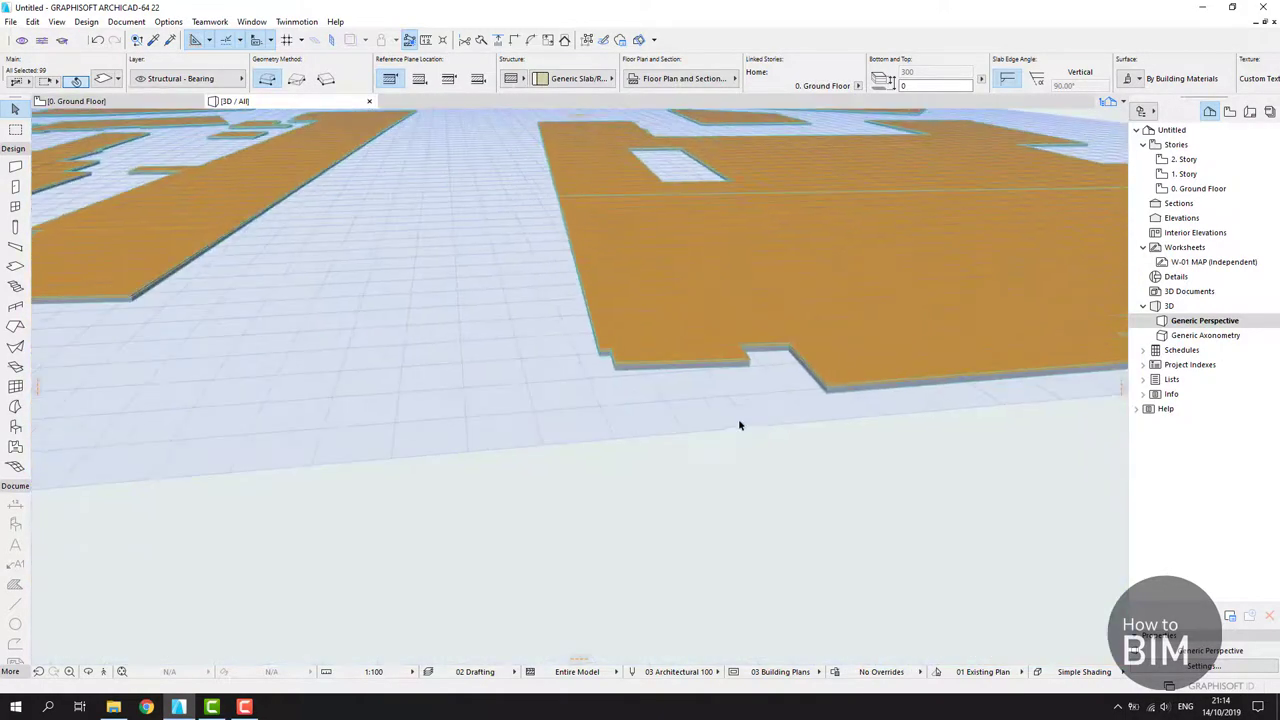
{"action": "scroll", "coordinate": [660, 360], "scroll_direction": "up", "scroll_amount": 3}
{"action": "scroll", "coordinate": [646, 371], "scroll_direction": "down", "scroll_amount": 5}
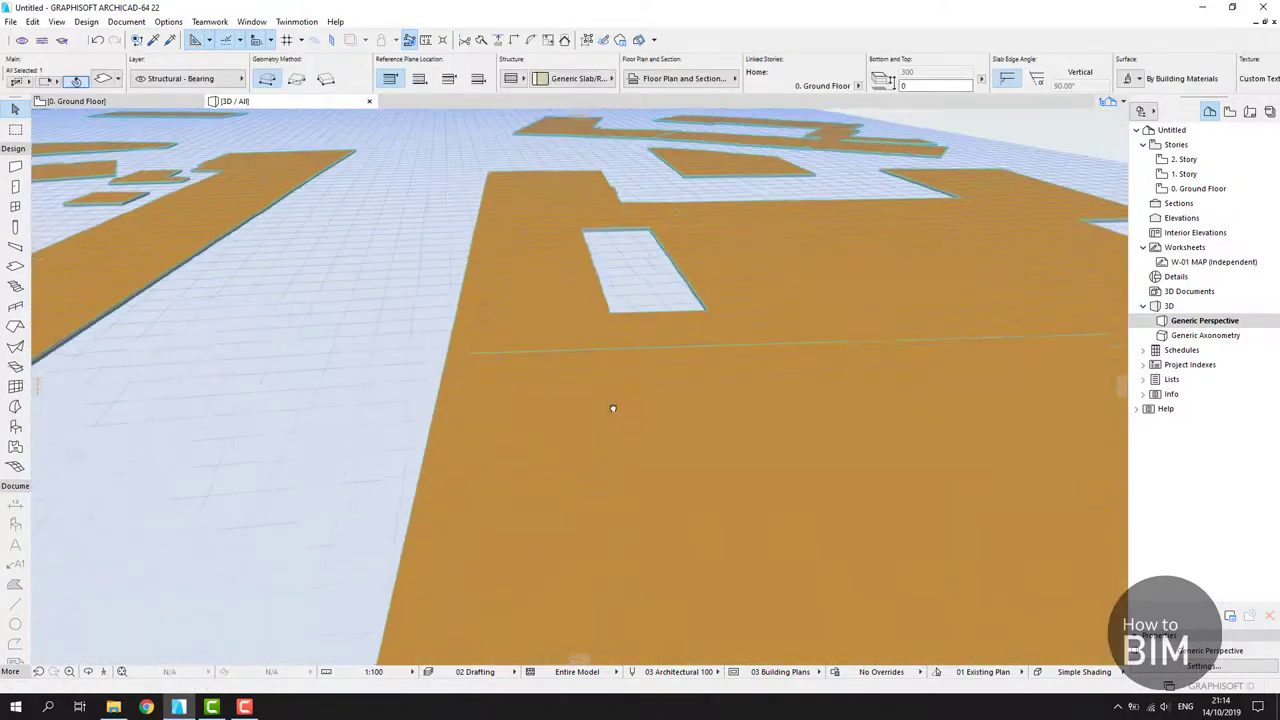
{"action": "middle_click_drag", "start_coordinate": [608, 406], "coordinate": [632, 366], "text": "shift"}
{"action": "scroll", "coordinate": [571, 560], "scroll_direction": "up", "scroll_amount": 6}
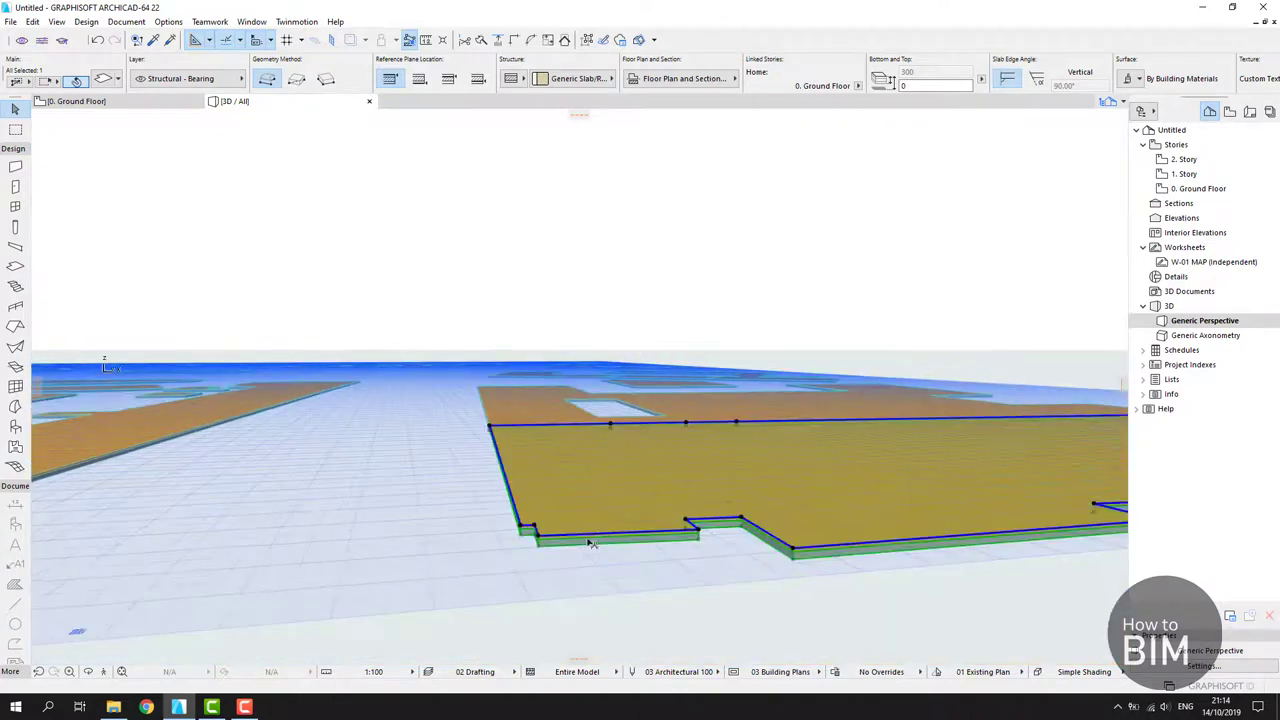
{"action": "middle_click_drag", "start_coordinate": [548, 535], "coordinate": [563, 529], "text": "shift"}
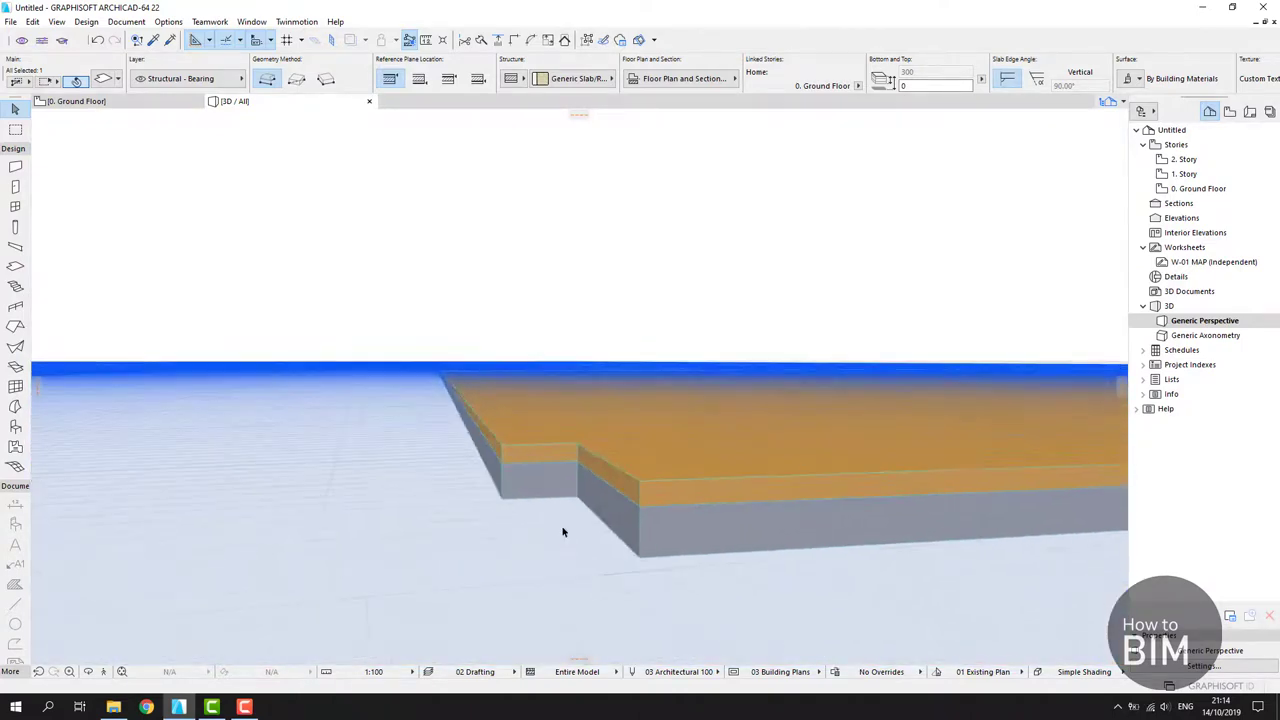
{"action": "left_click", "coordinate": [686, 501]}
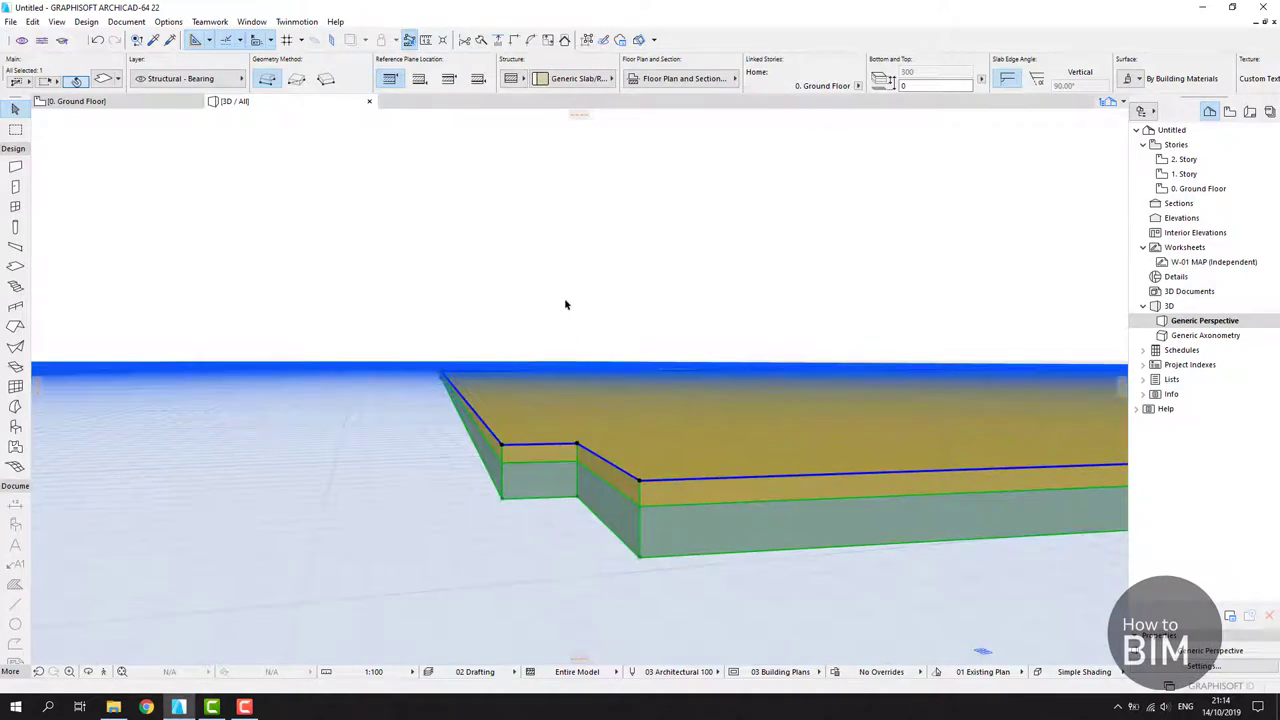
{"action": "middle_click_drag", "start_coordinate": [636, 395], "coordinate": [630, 427], "text": "shift"}
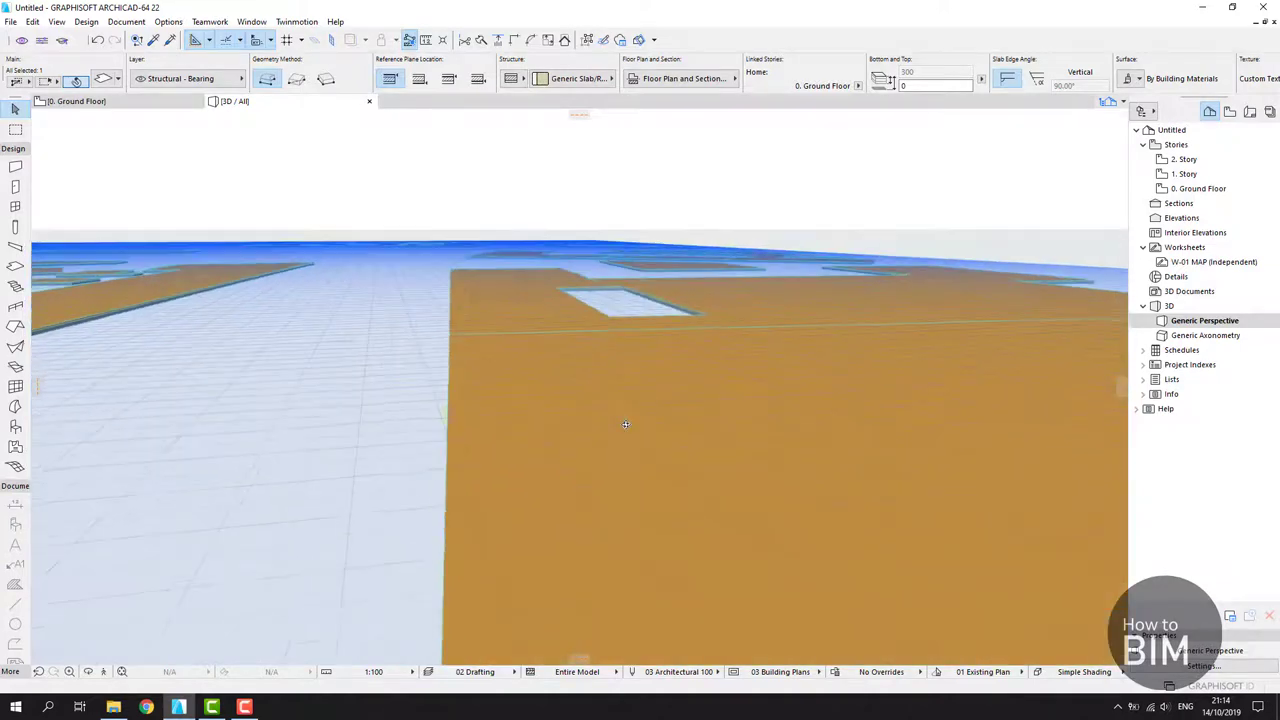
- Undo the accidental slab change, check a slab's notched edge, then return to the ground-floor plan
{"action": "key", "text": "o"}
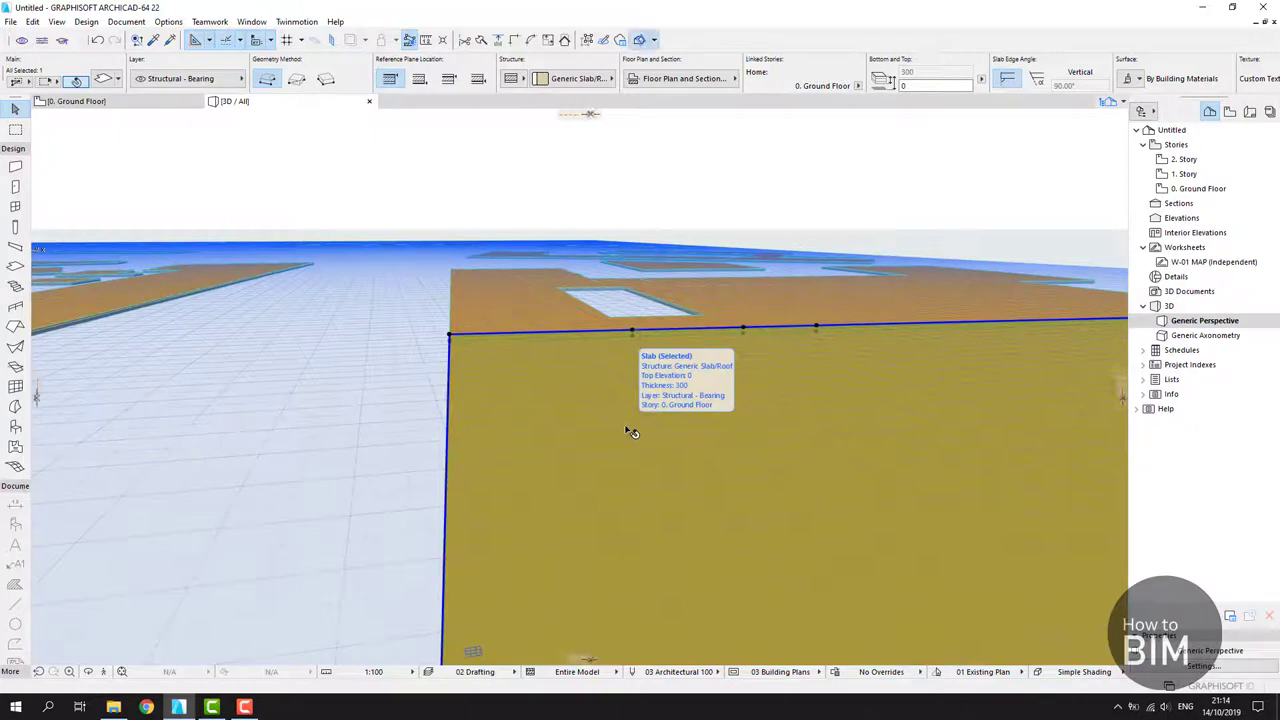
{"action": "key", "text": "o"}
{"action": "key", "text": "ctrl+z"}
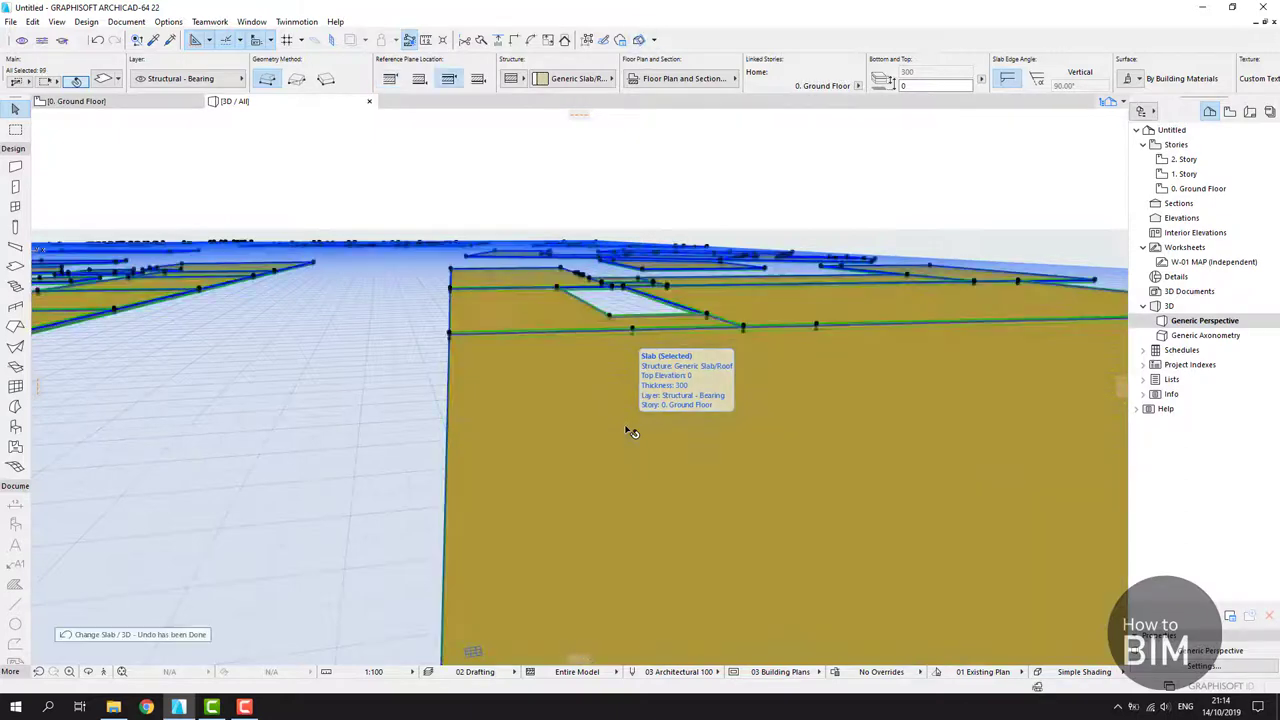
{"action": "left_click", "coordinate": [394, 443]}
{"action": "scroll", "coordinate": [534, 326], "scroll_direction": "down", "scroll_amount": 5}
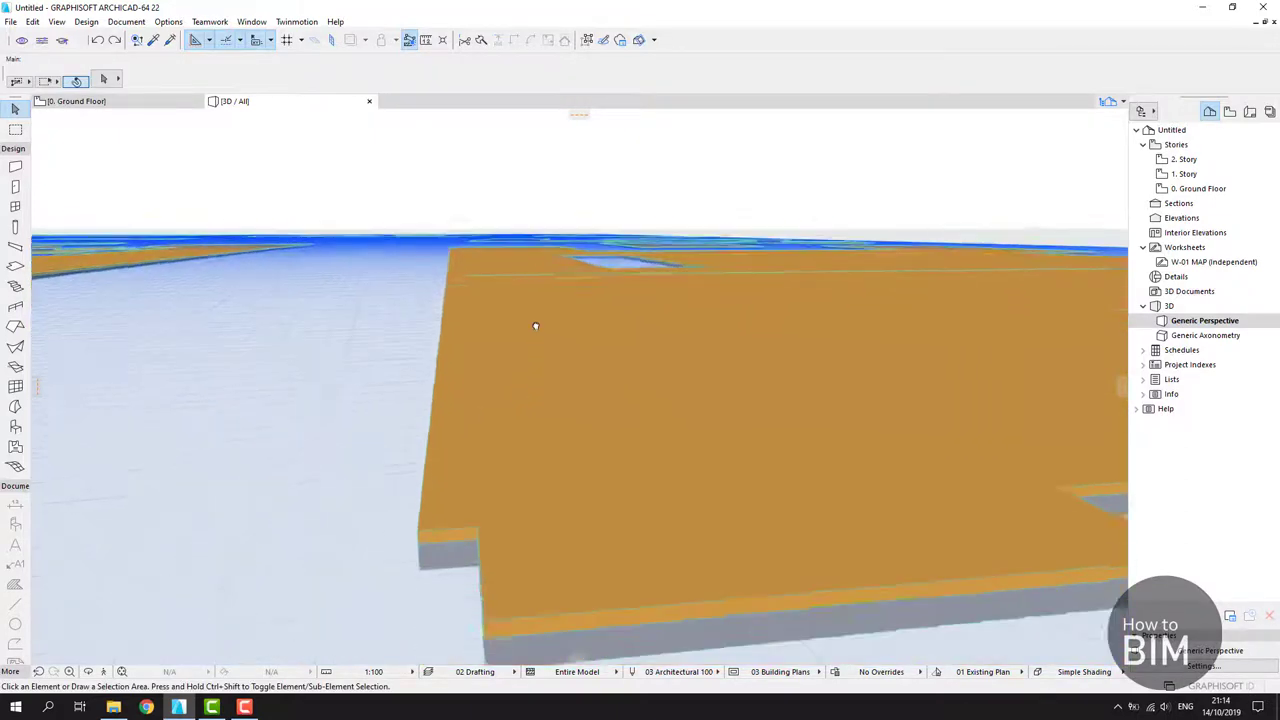
{"action": "left_click", "coordinate": [520, 456]}
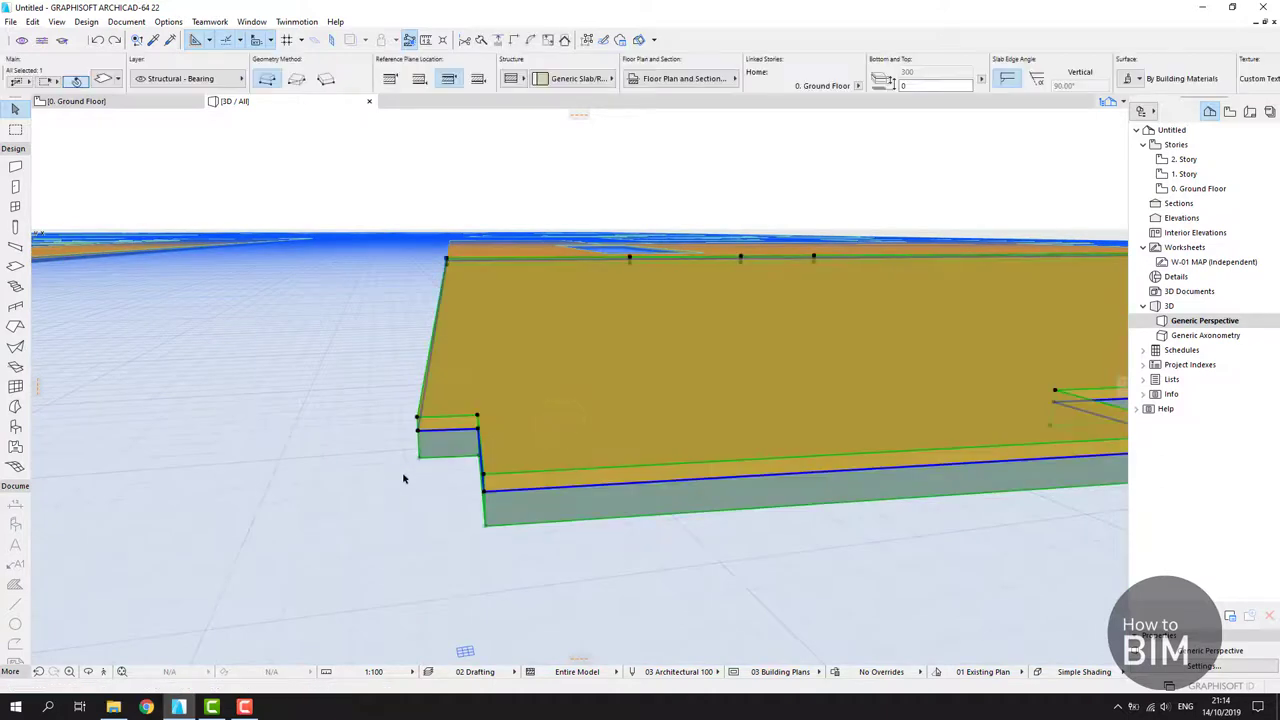
{"action": "middle_click_drag", "start_coordinate": [400, 420], "coordinate": [443, 426], "text": "shift"}
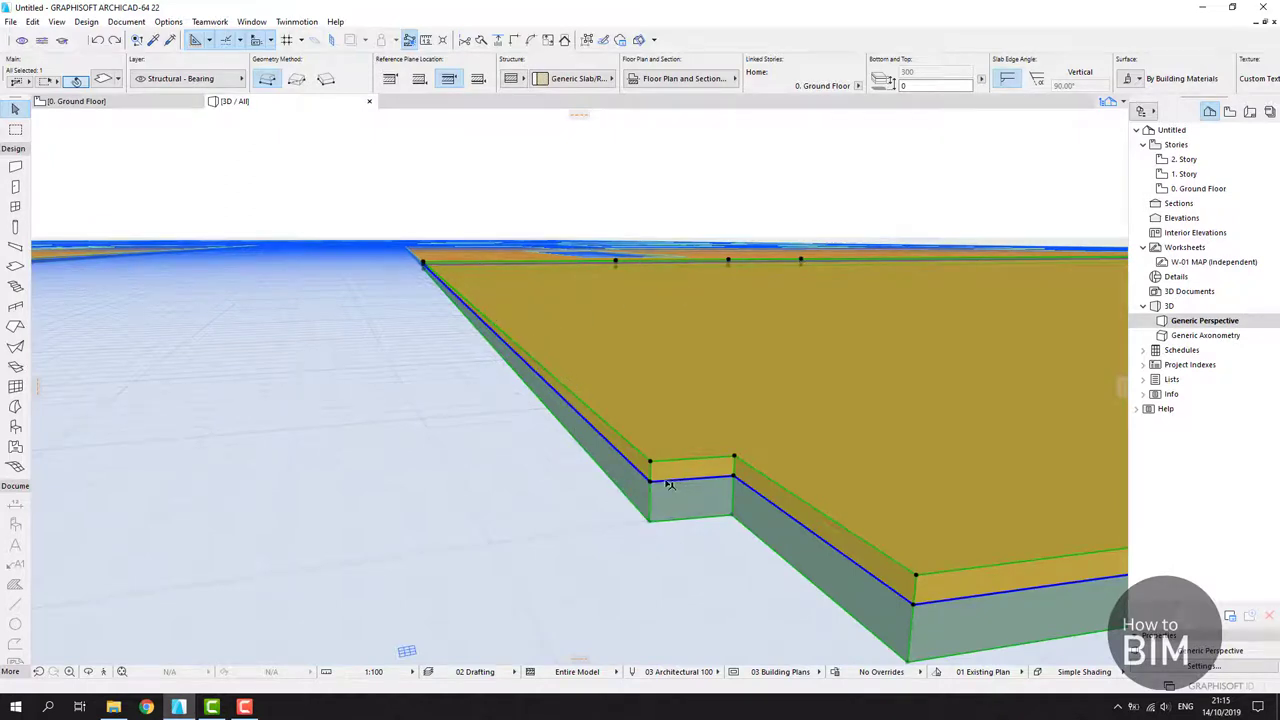
{"action": "left_click", "coordinate": [90, 101]}
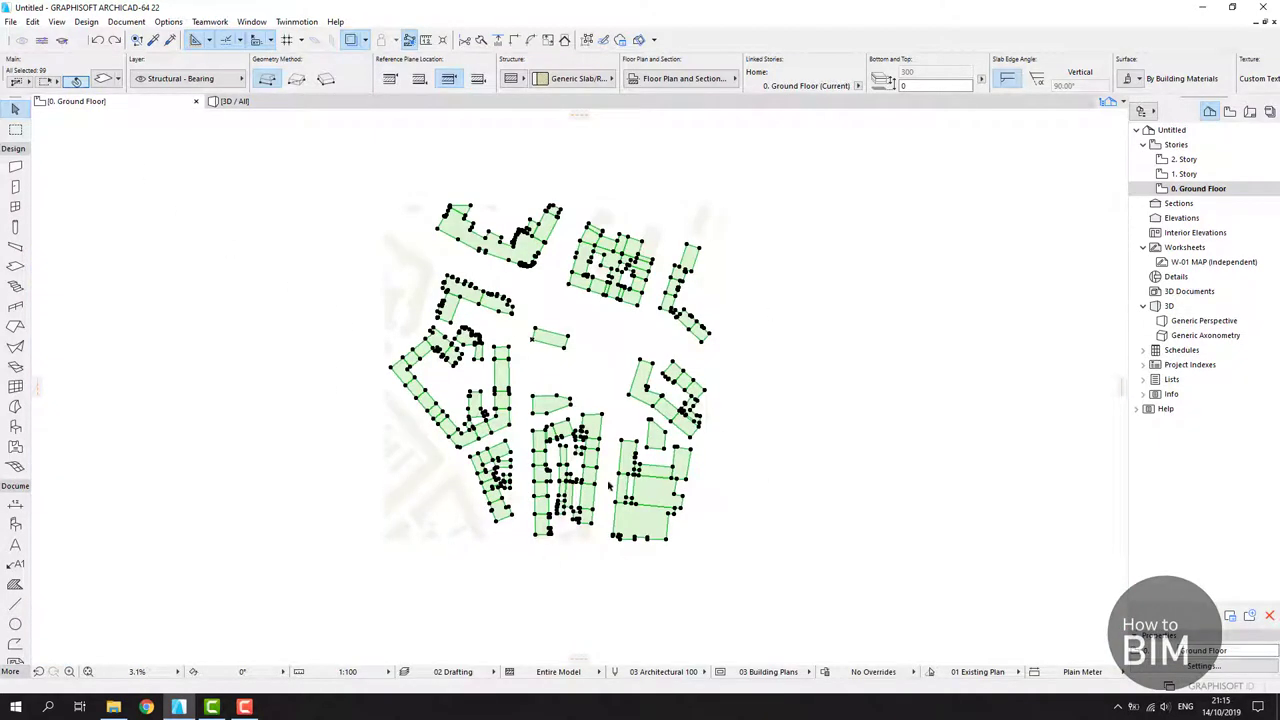
- Toggle between 0. Ground Floor and 3D / All, ending in 3D slightly zoomed out
{"action": "left_click", "coordinate": [236, 101]}
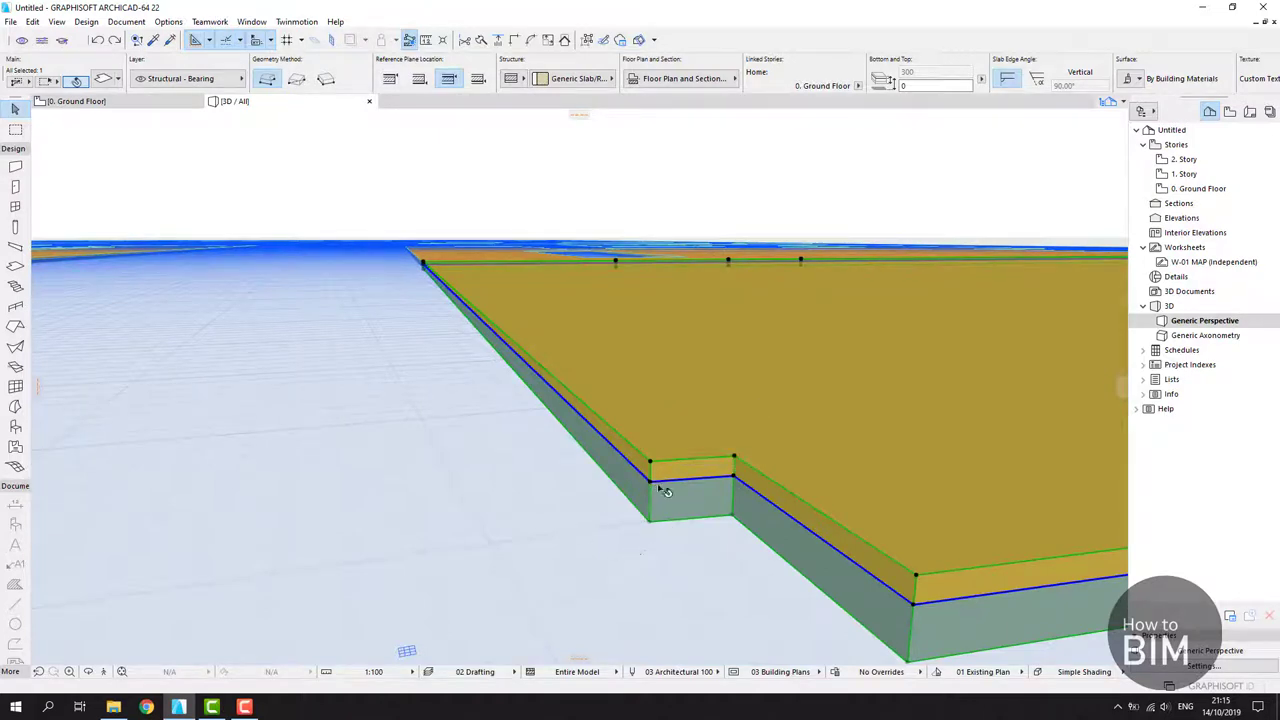
{"action": "left_click", "coordinate": [74, 102]}
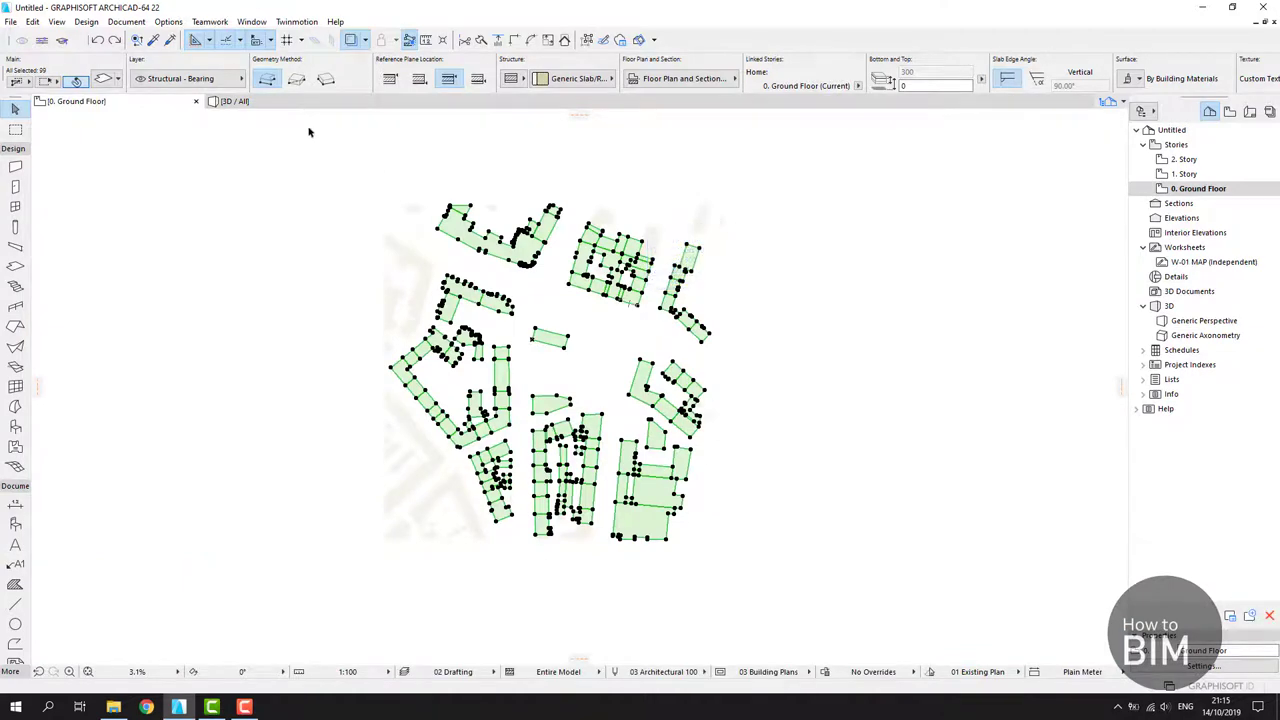
{"action": "left_click", "coordinate": [280, 103]}
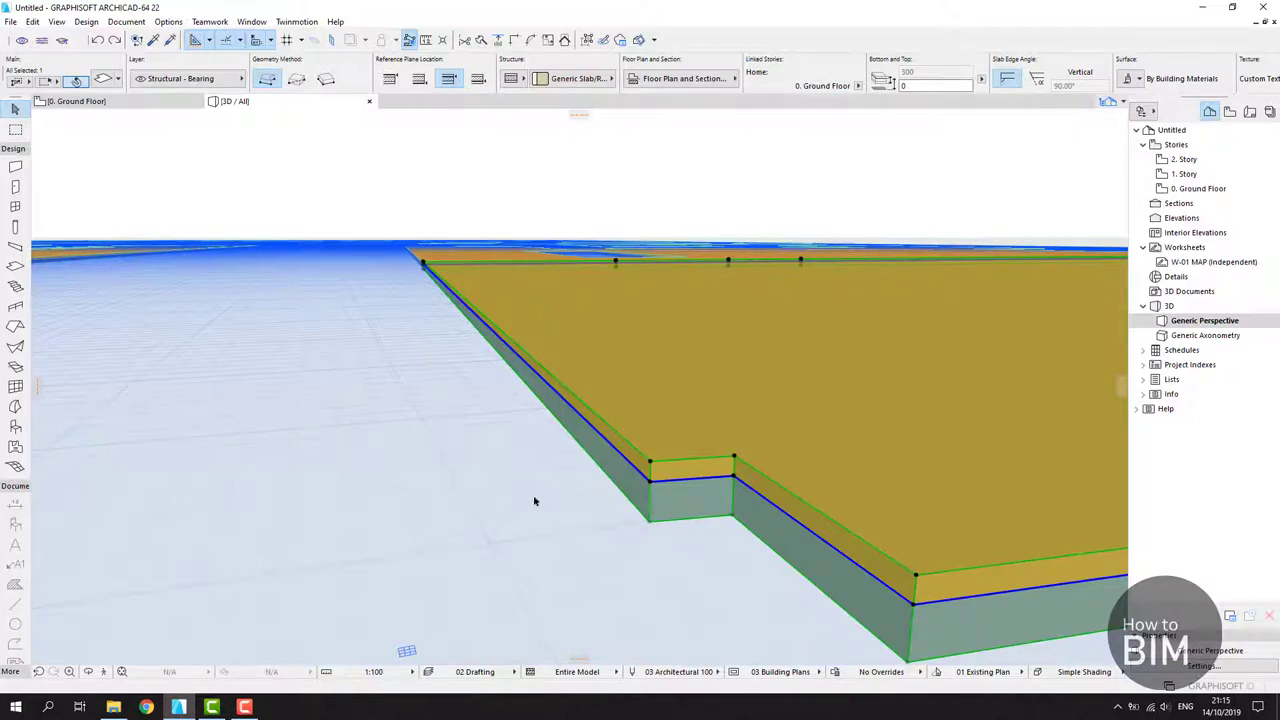
{"action": "scroll", "coordinate": [651, 480], "scroll_direction": "down", "scroll_amount": 2}
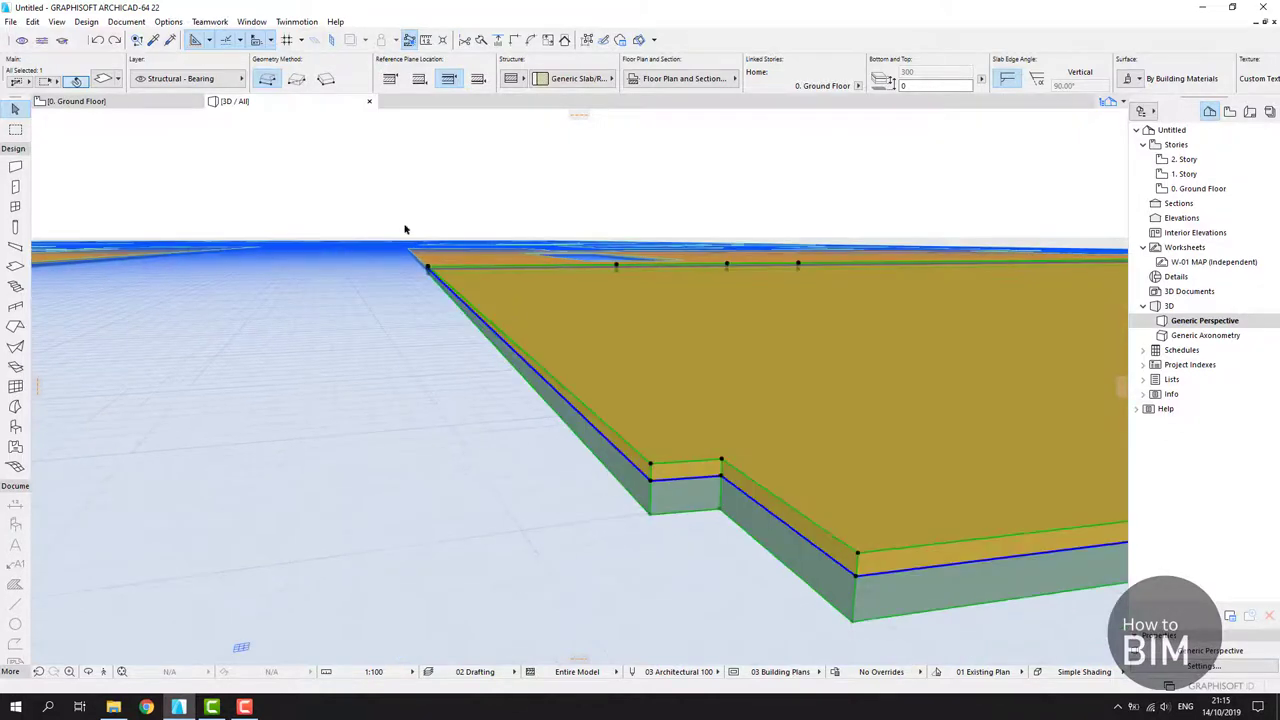
- Change the selected slabs to basic Concrete - Structural, 300 thick, and zoom out over the site
{"action": "left_click", "coordinate": [103, 81]}
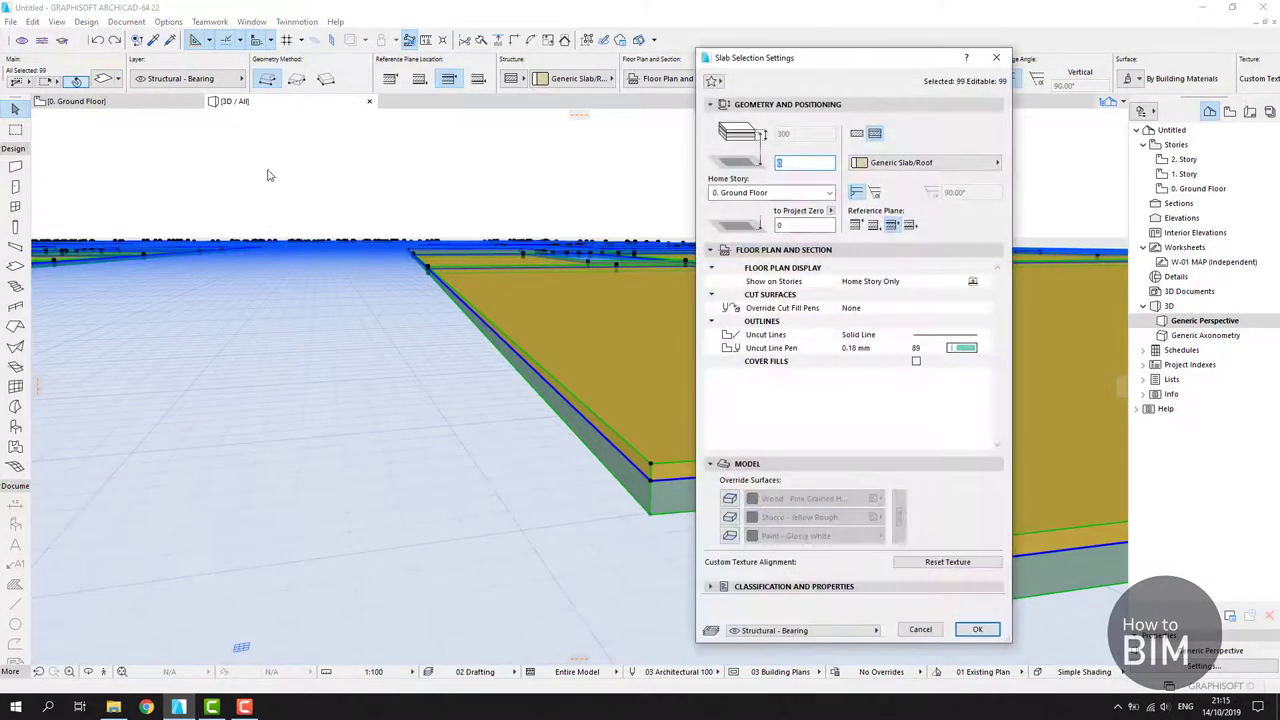
{"action": "left_click", "coordinate": [857, 134]}
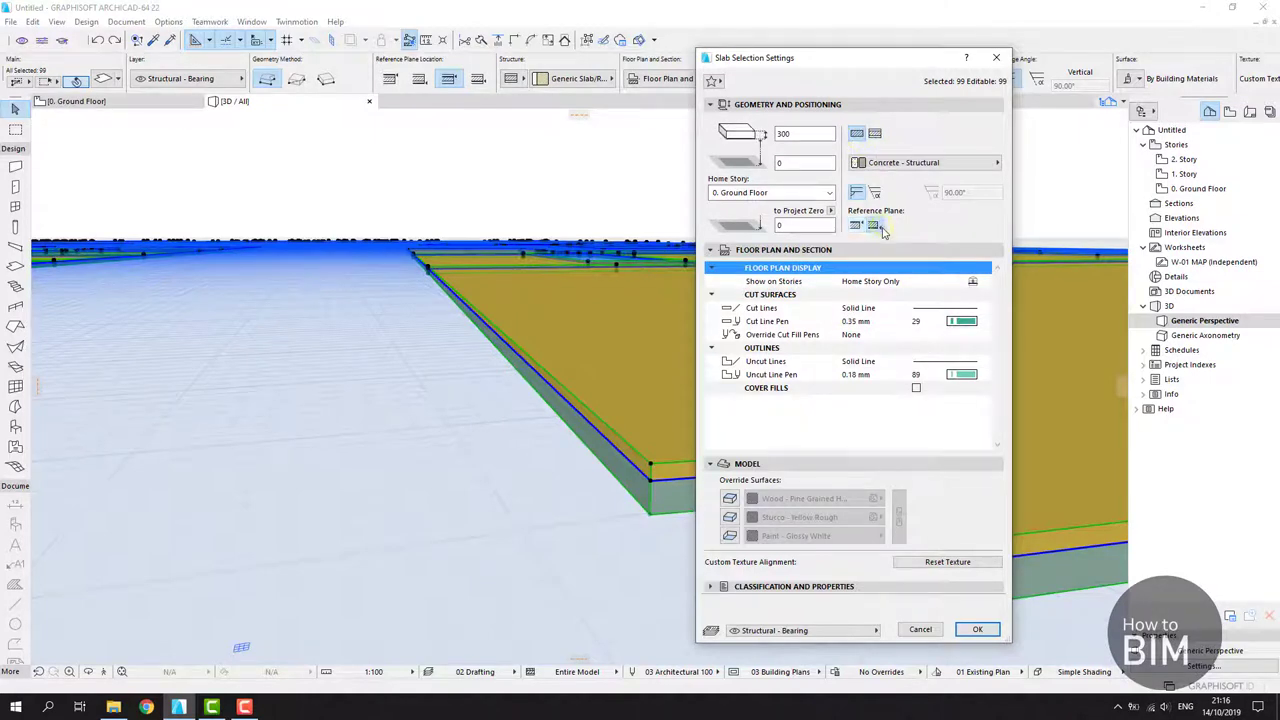
{"action": "left_click", "coordinate": [976, 628]}
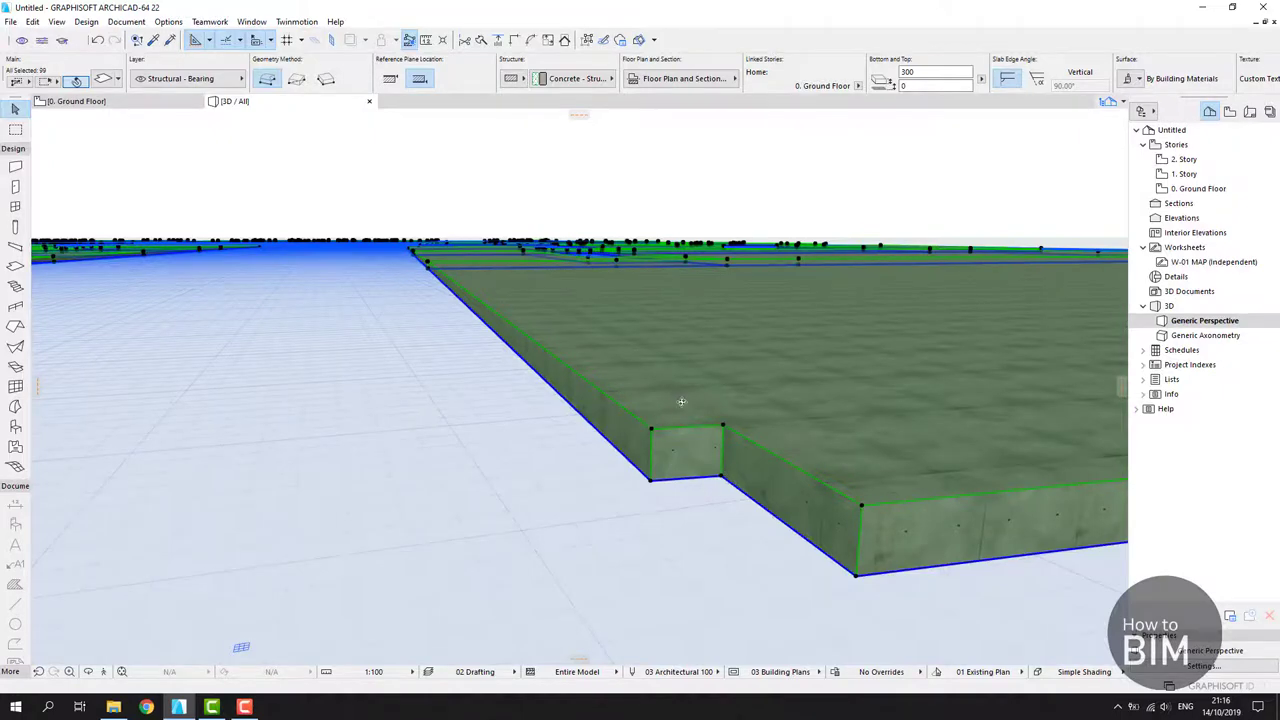
{"action": "scroll", "coordinate": [680, 400], "scroll_direction": "down", "scroll_amount": 5}
{"action": "scroll", "coordinate": [626, 397], "scroll_direction": "down", "scroll_amount": 5}
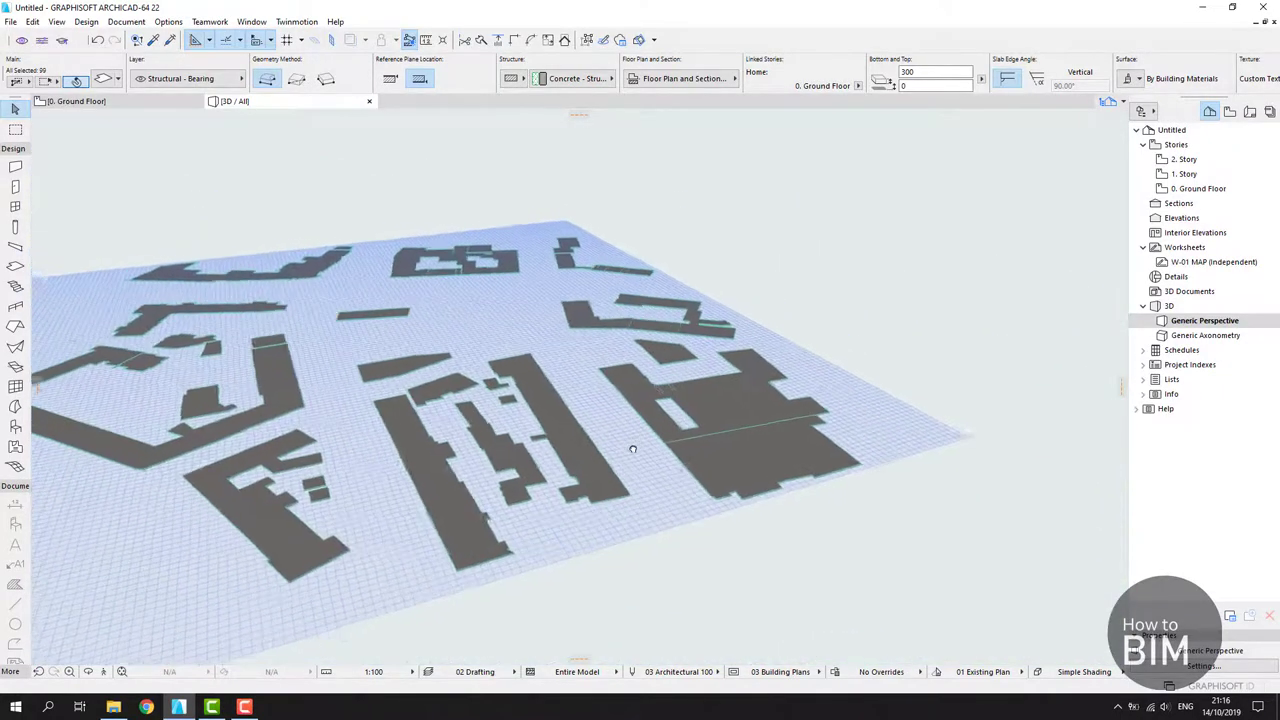
- Select all 99 slabs and open their Slab Selection Settings with Ctrl+T
{"action": "key", "text": "ctrl+a"}
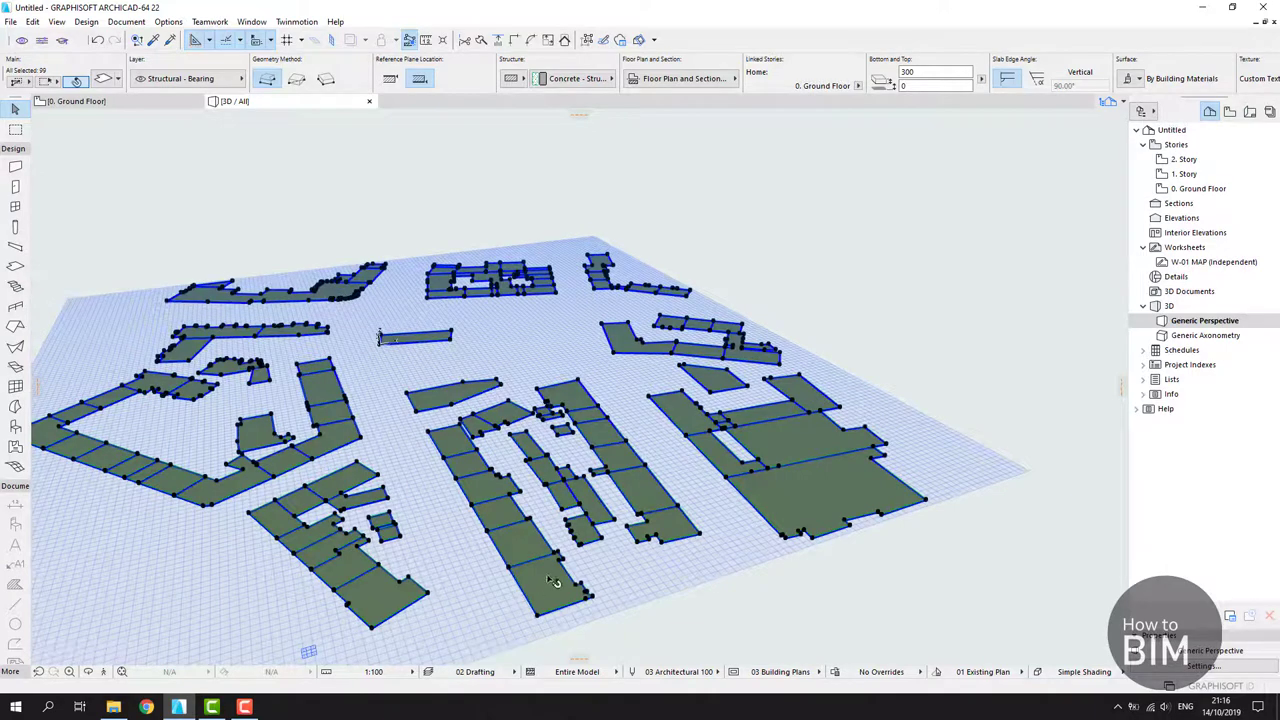
{"action": "middle_click_drag", "start_coordinate": [733, 528], "coordinate": [738, 558], "text": "shift"}
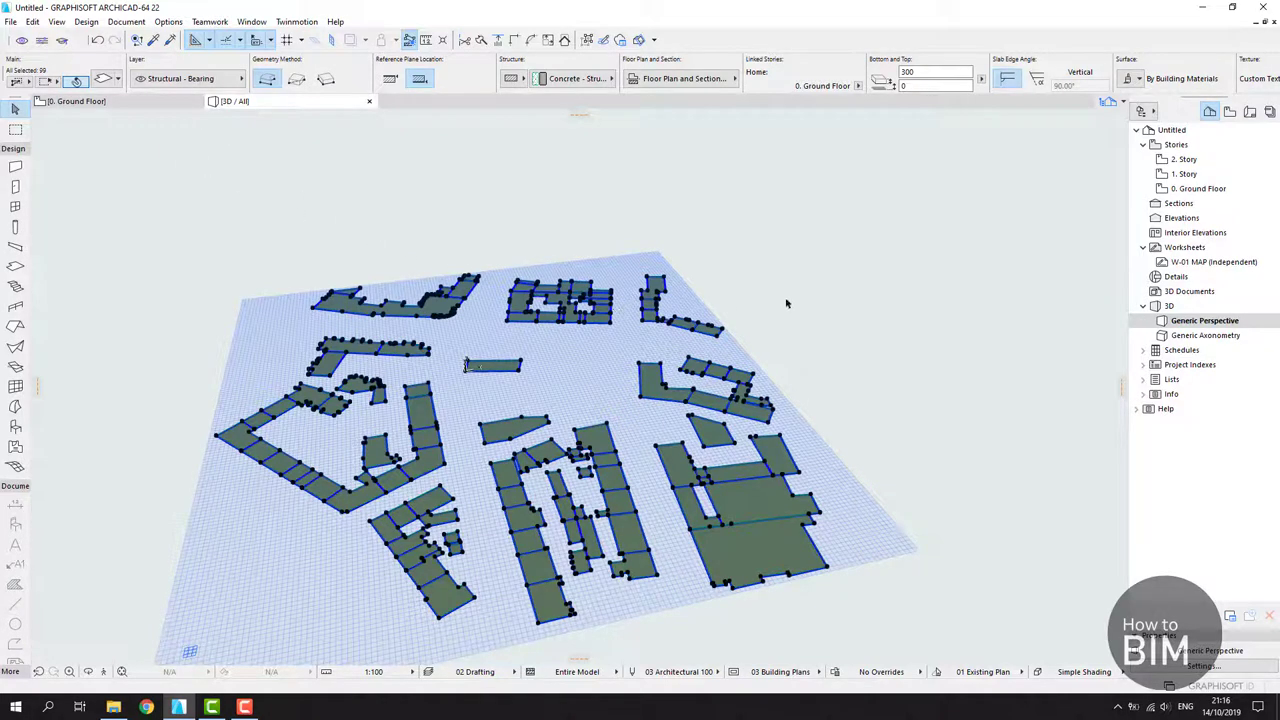
{"action": "key", "text": "ctrl+t"}
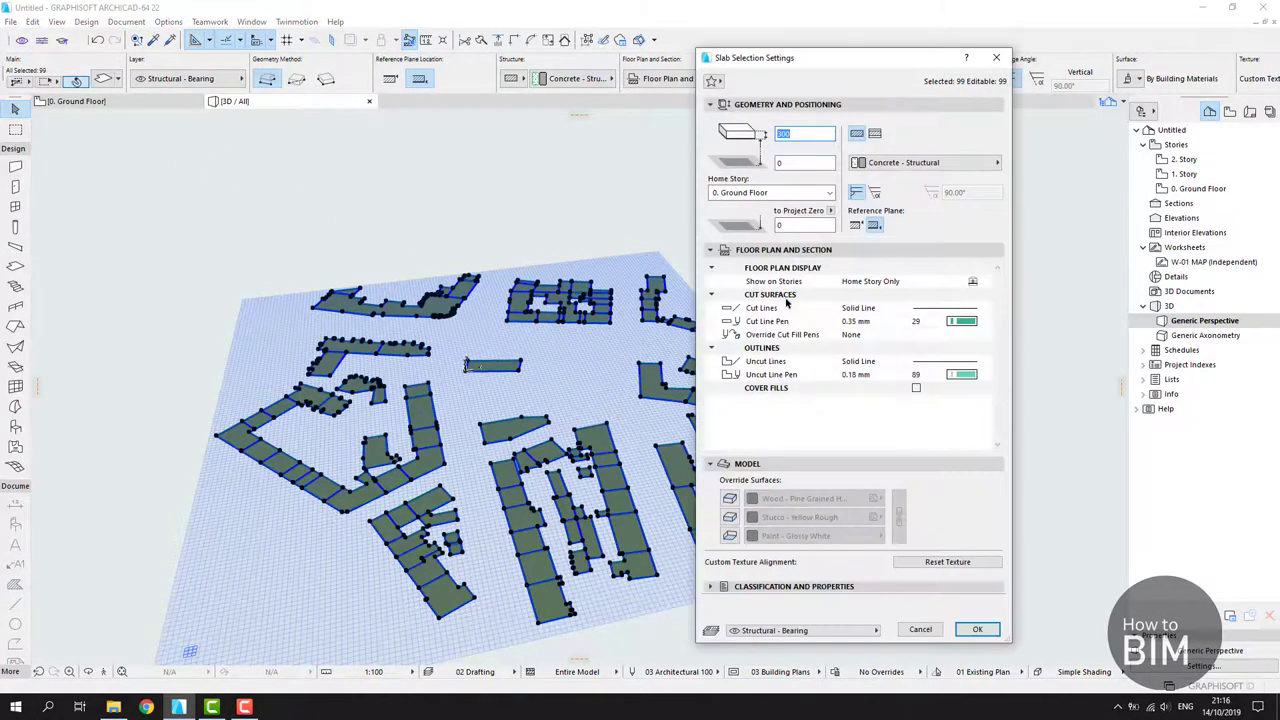
- Keep 0. Ground Floor as the slabs' home story, confirm, and deselect everything
{"action": "left_click", "coordinate": [806, 193]}
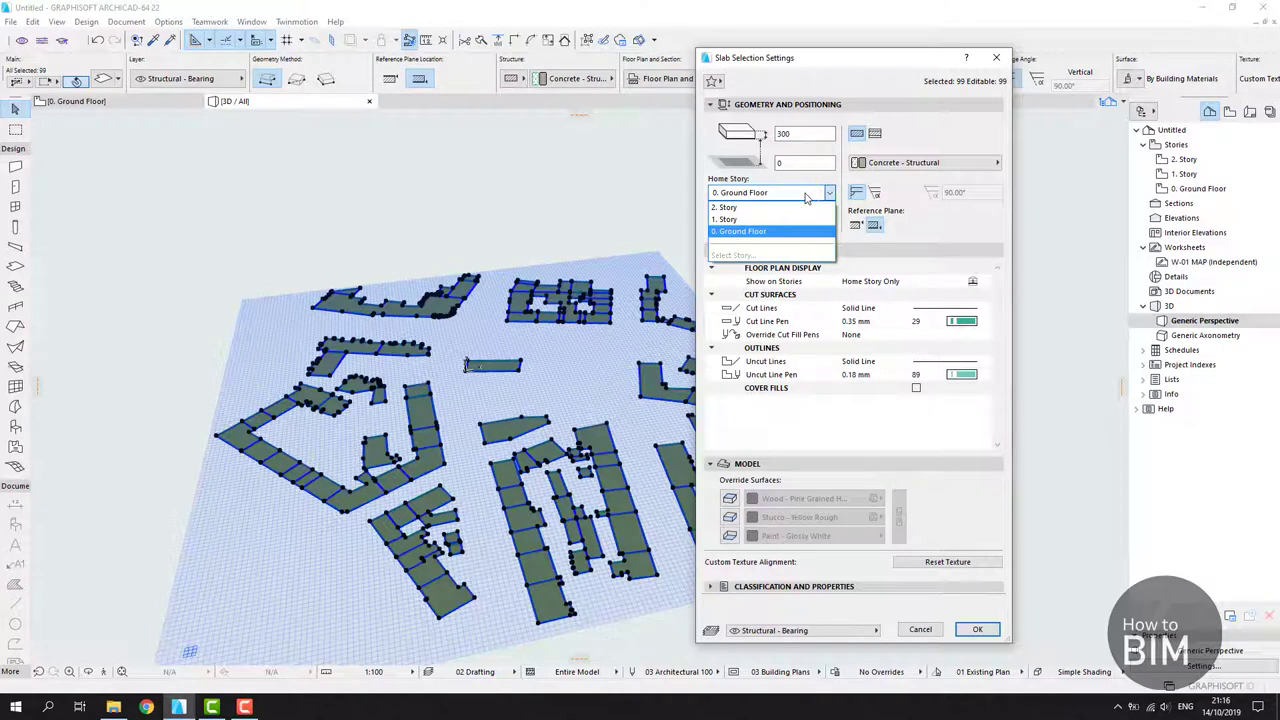
{"action": "left_click", "coordinate": [806, 195]}
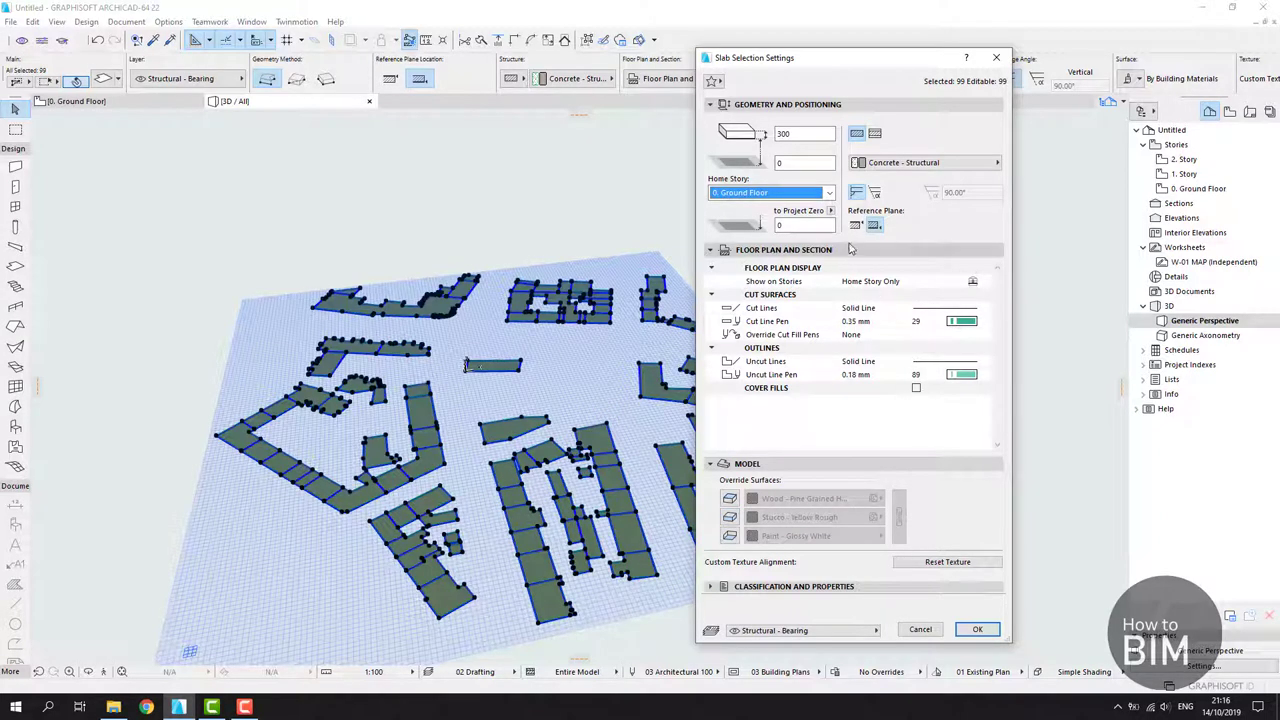
{"action": "left_click", "coordinate": [977, 629]}
{"action": "left_click", "coordinate": [908, 472]}
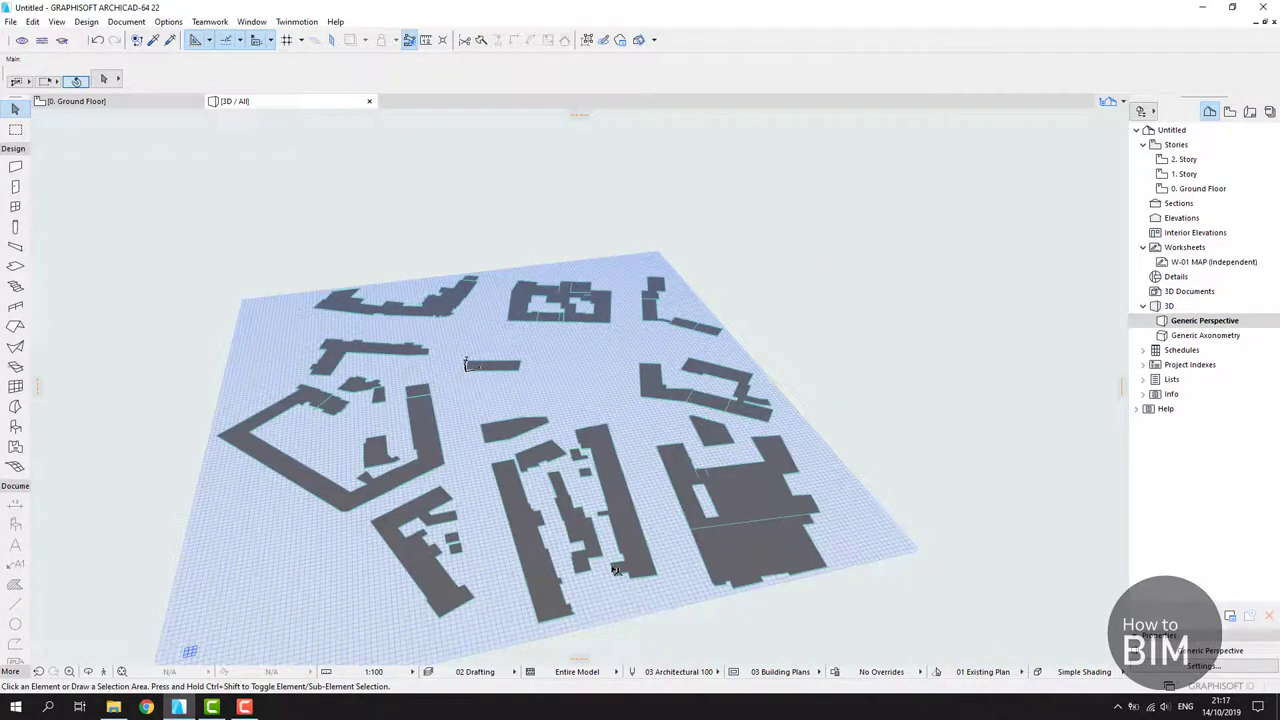
- Reopen the 0. Ground Floor plan, go to 3D / All, and box-select all 99 footprint slabs
{"action": "double_click", "coordinate": [1205, 188]}
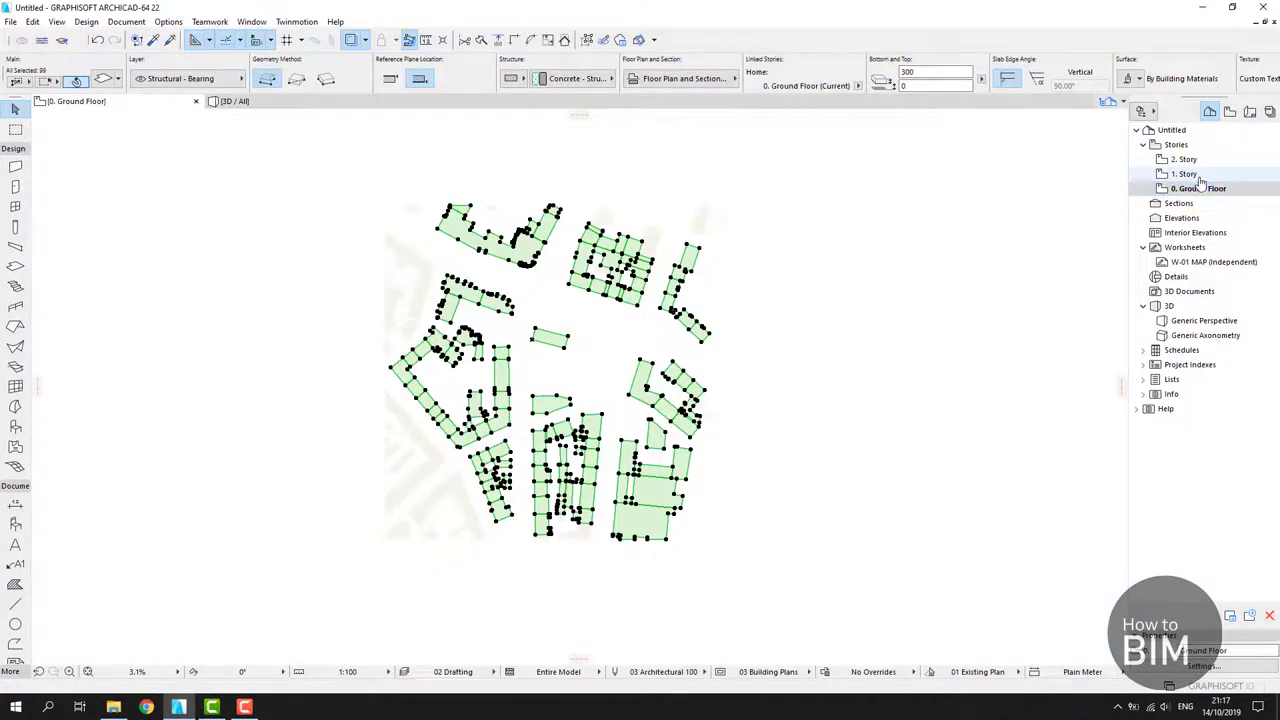
{"action": "double_click", "coordinate": [1196, 175]}
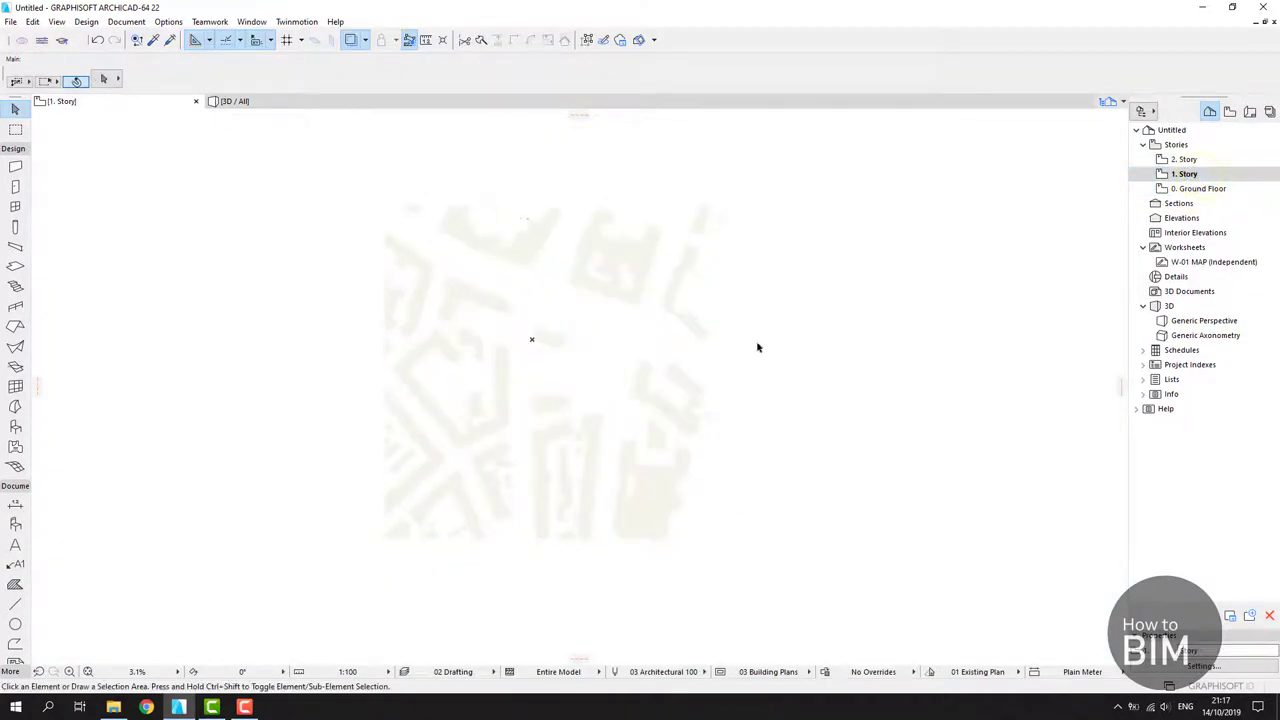
{"action": "double_click", "coordinate": [1196, 189]}
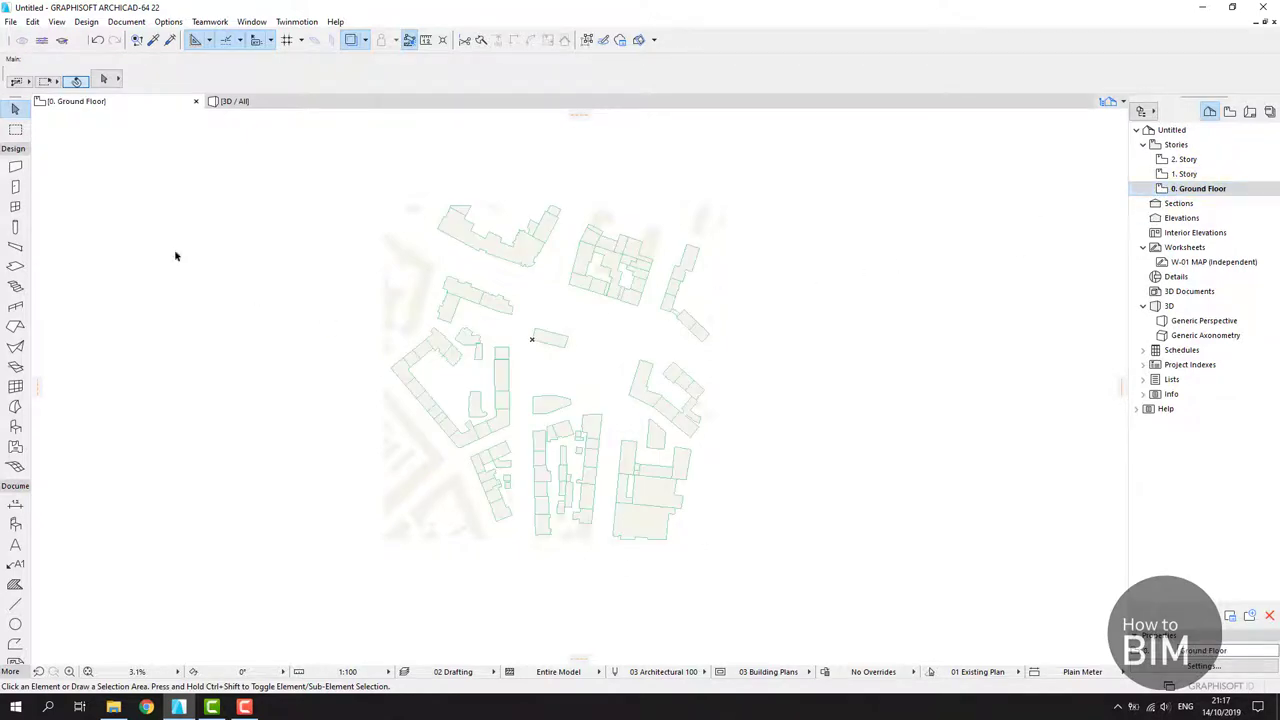
{"action": "left_click", "coordinate": [245, 102]}
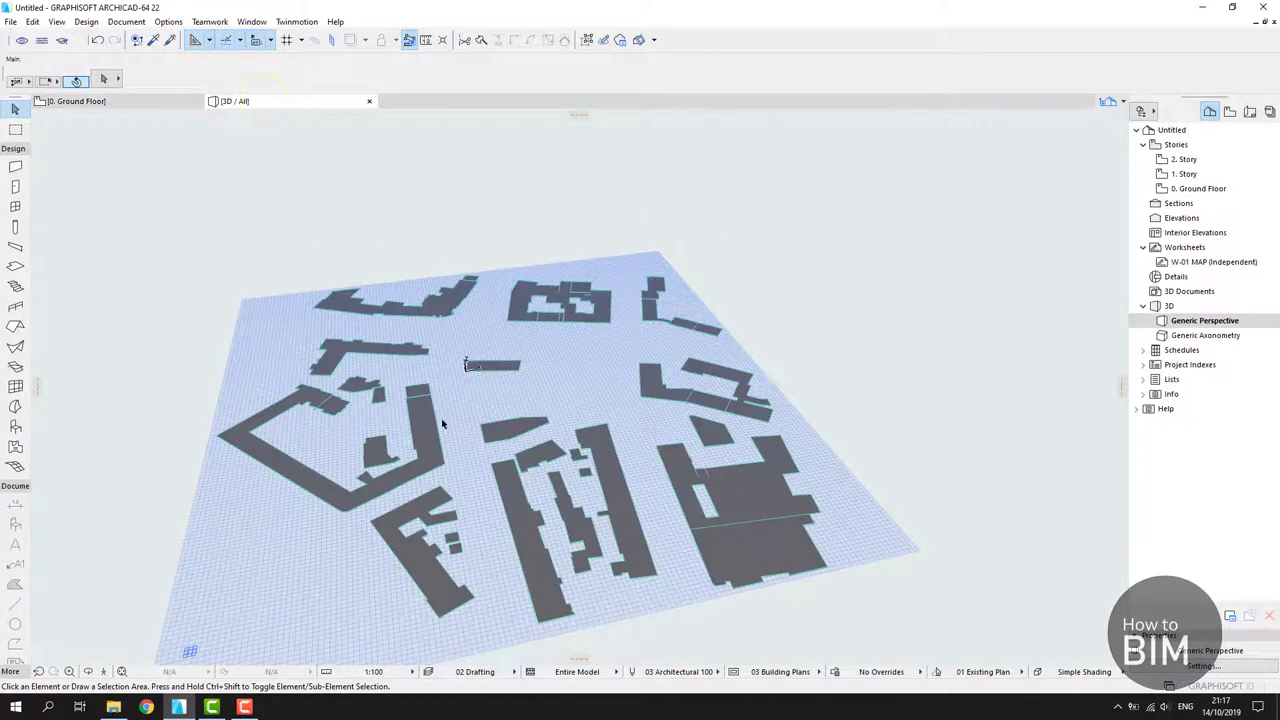
{"action": "left_click", "coordinate": [158, 210]}
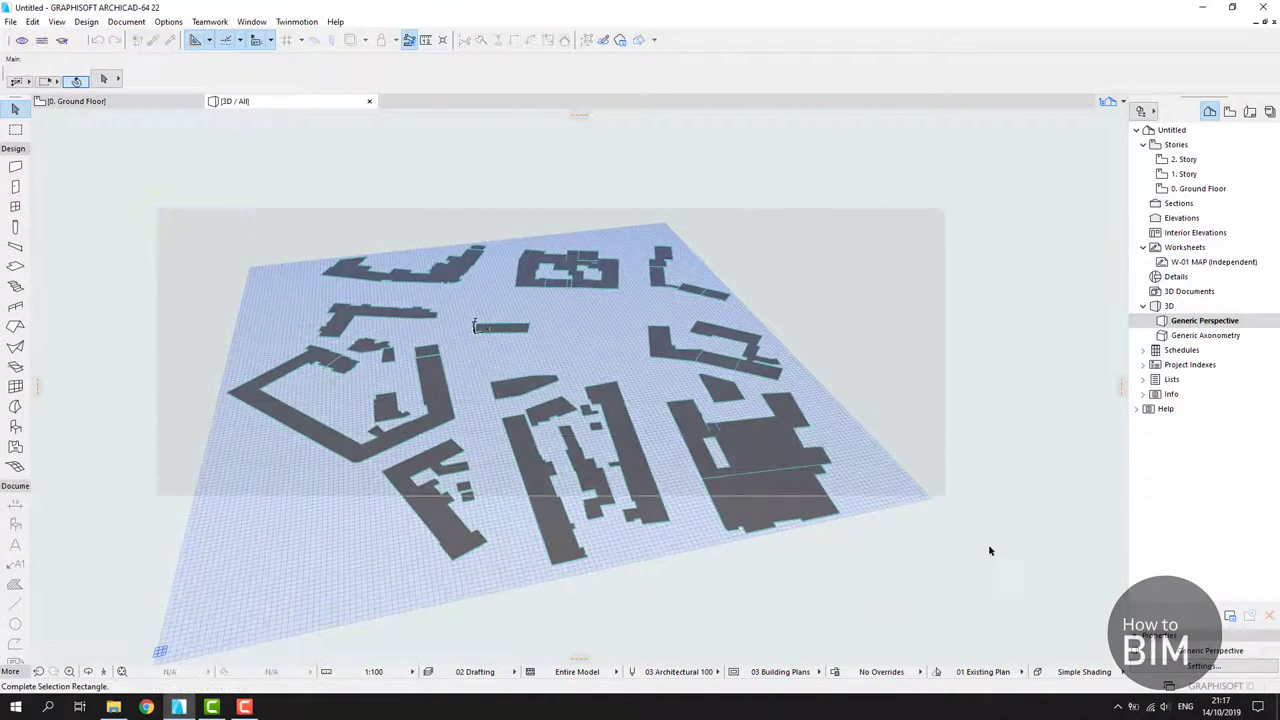
{"action": "left_click", "coordinate": [1005, 629]}
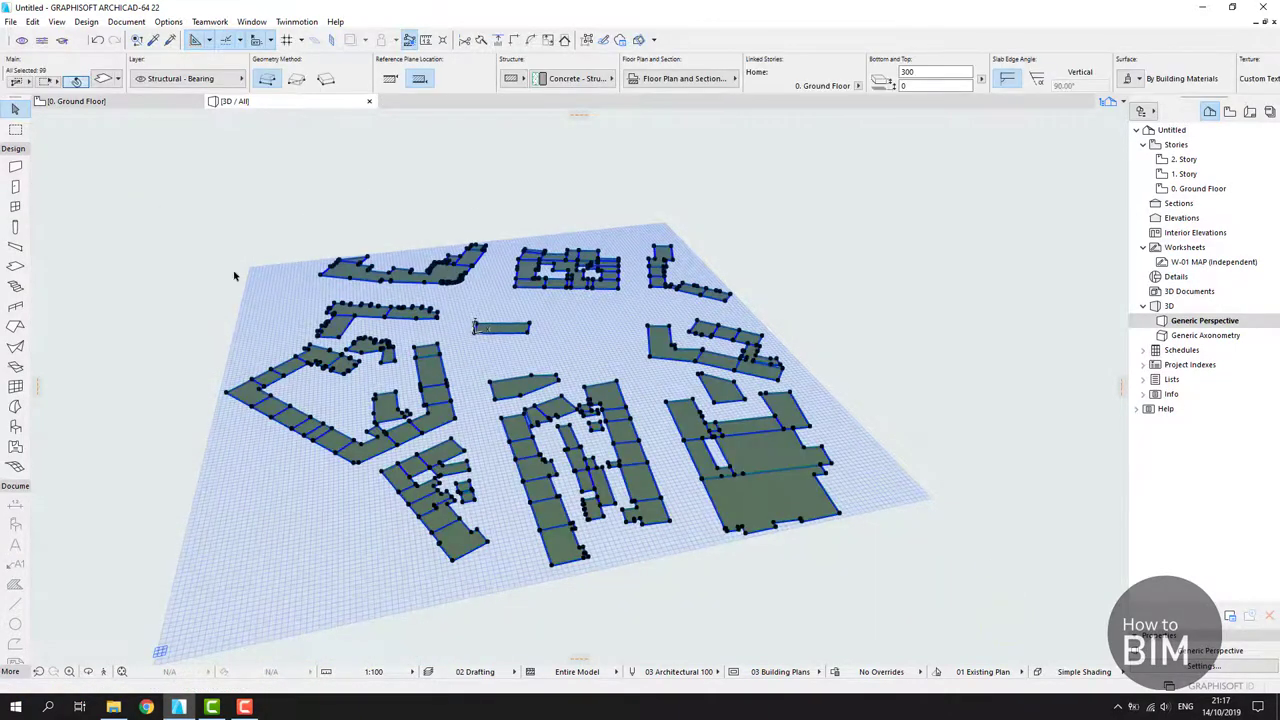
- Enter 12000 as the slab thickness and collapse the Floor Plan and Section panel
{"action": "left_click", "coordinate": [100, 80]}
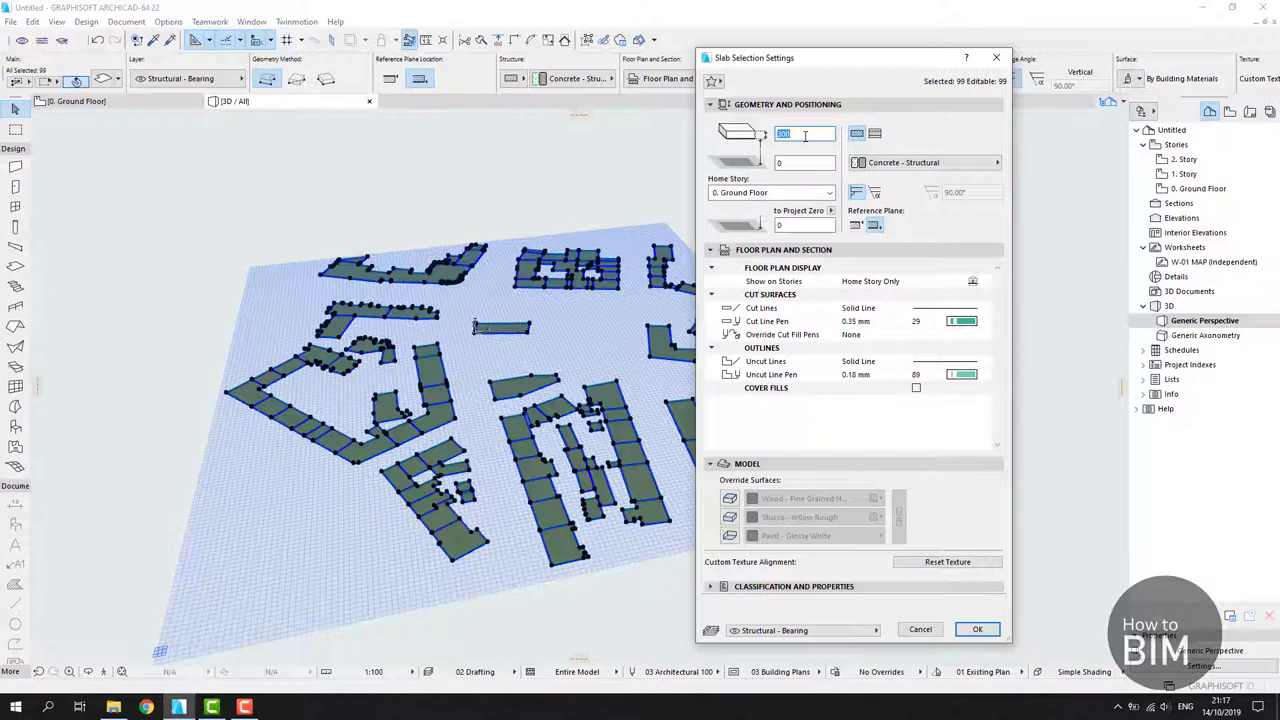
{"action": "type", "text": "12000"}
{"action": "left_click", "coordinate": [711, 251]}
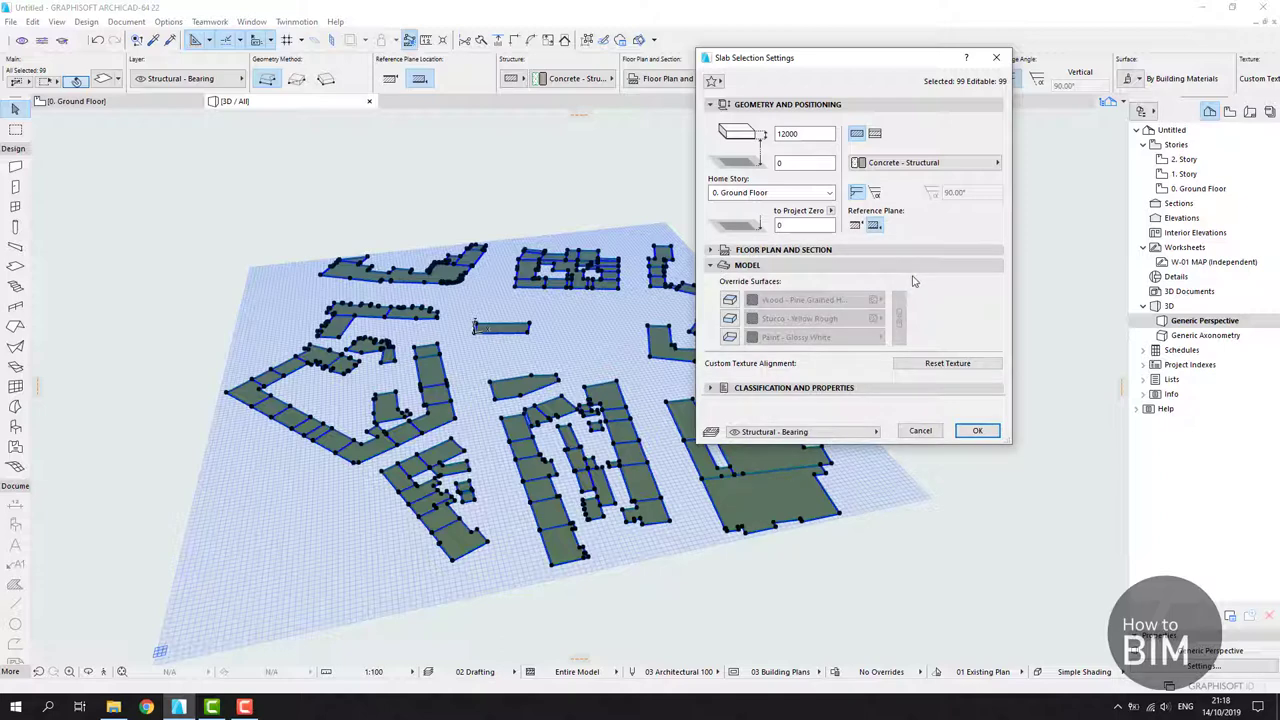
- Give the slabs building material EF-00 GENERIC - EXTERNAL FILLER and apply the 12000 height
{"action": "left_click", "coordinate": [858, 163]}
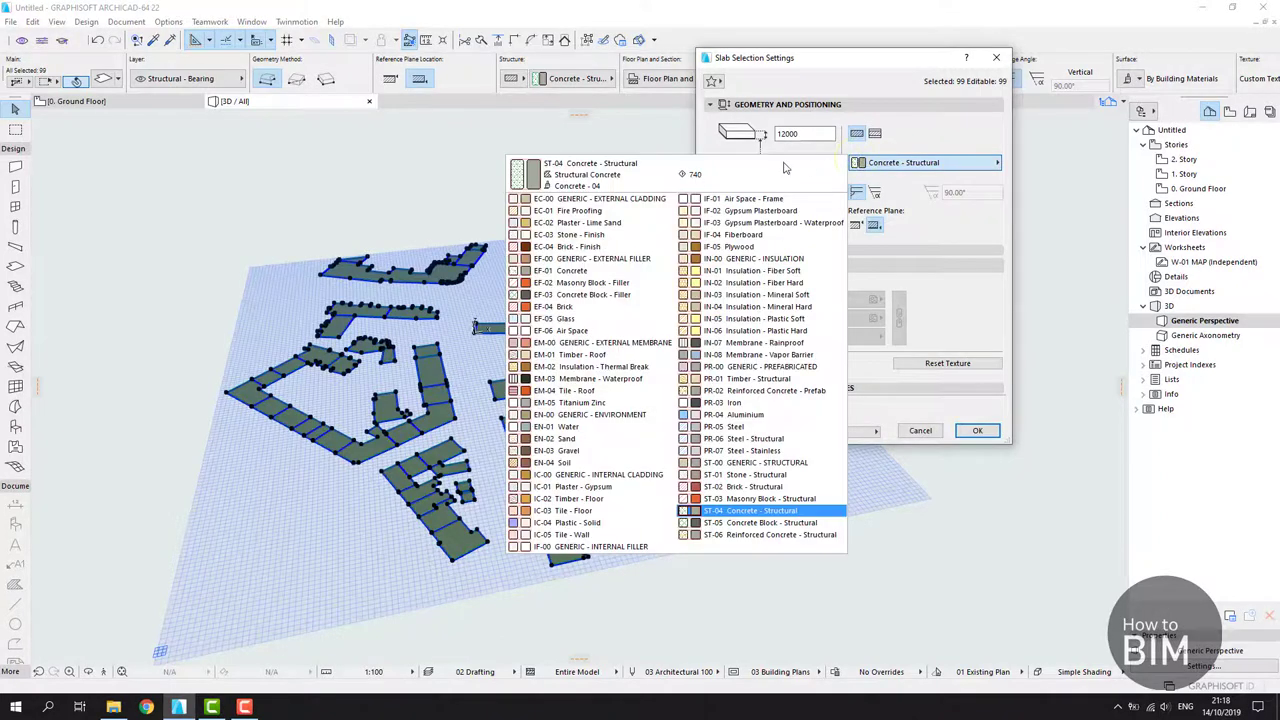
{"action": "left_click", "coordinate": [670, 461]}
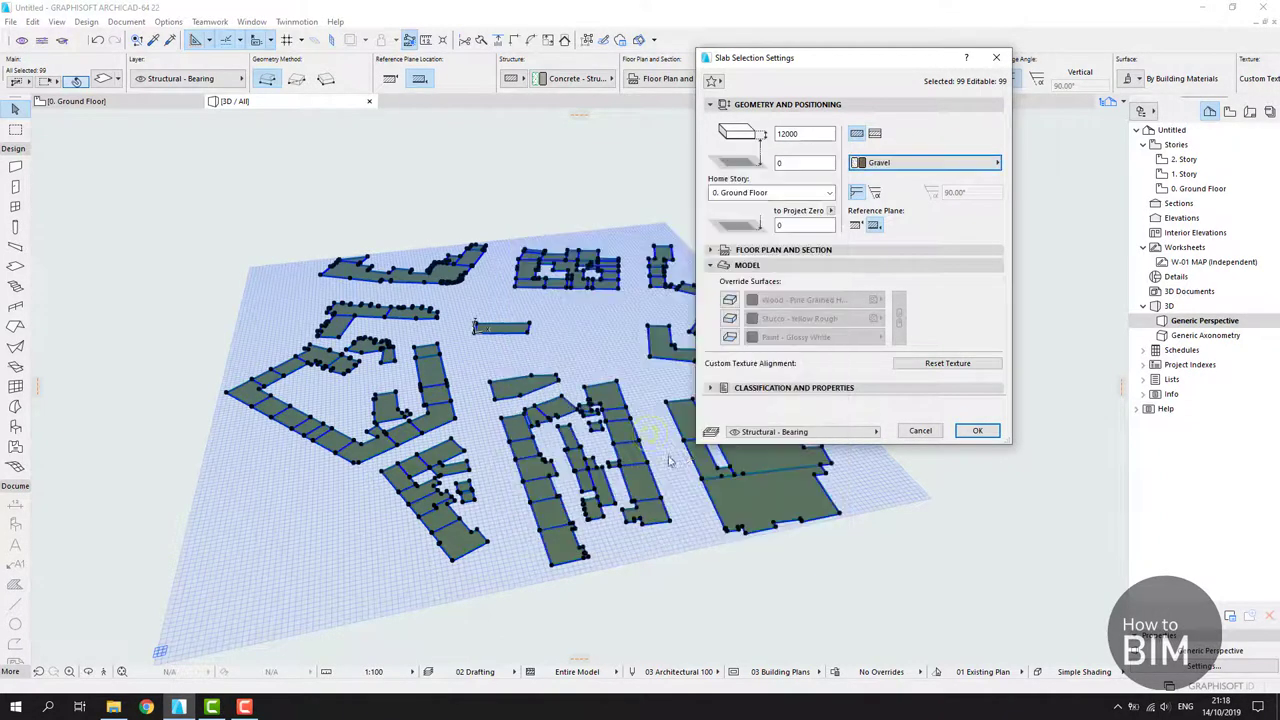
{"action": "left_click", "coordinate": [876, 163]}
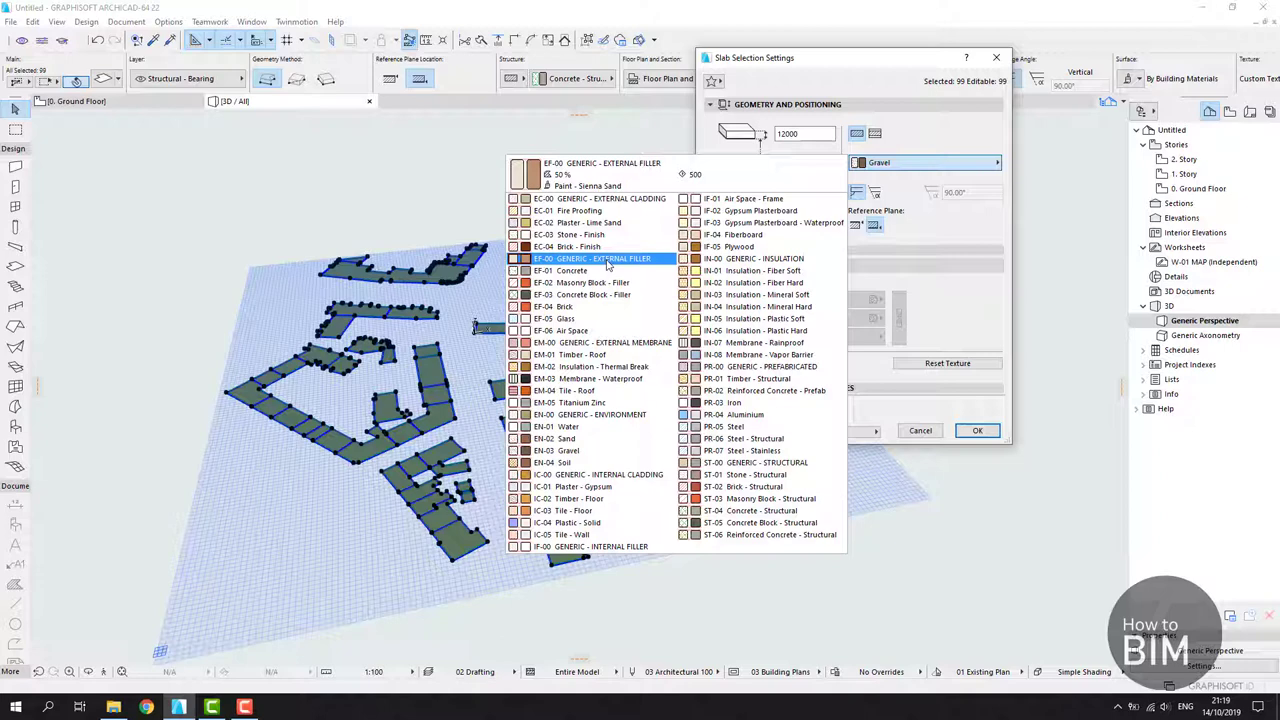
{"action": "left_click", "coordinate": [607, 262]}
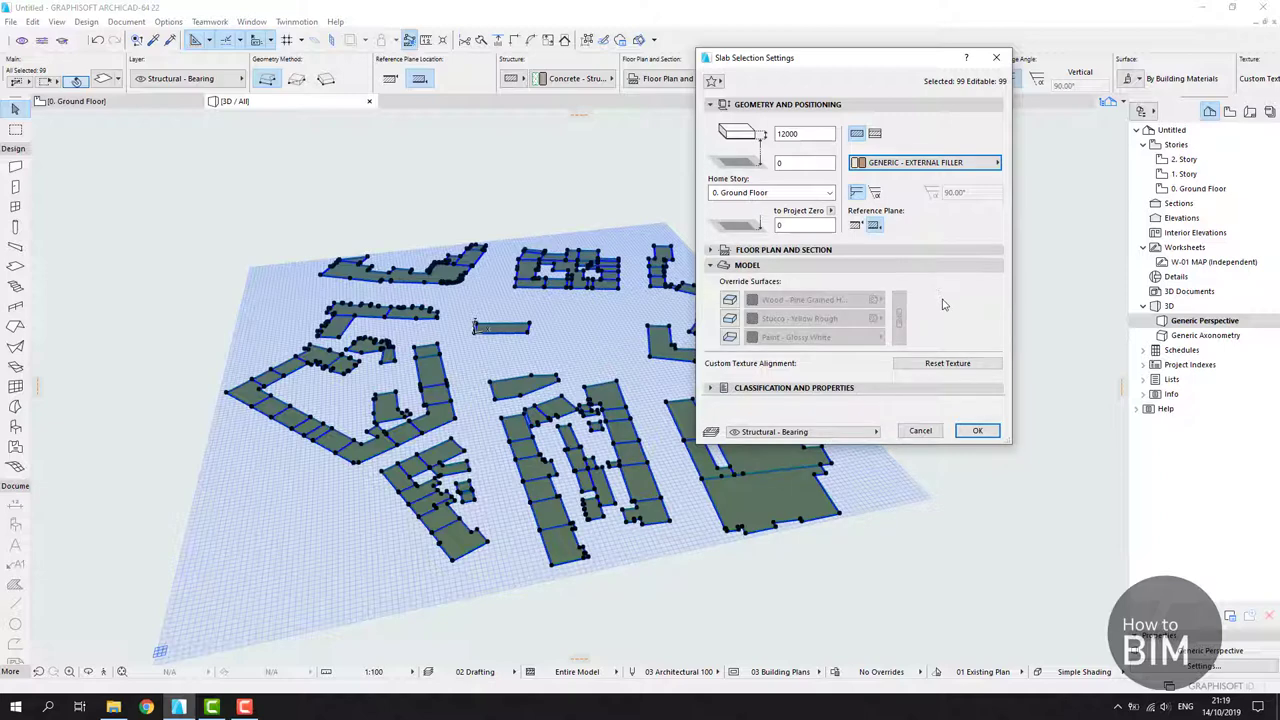
{"action": "left_click", "coordinate": [981, 432]}
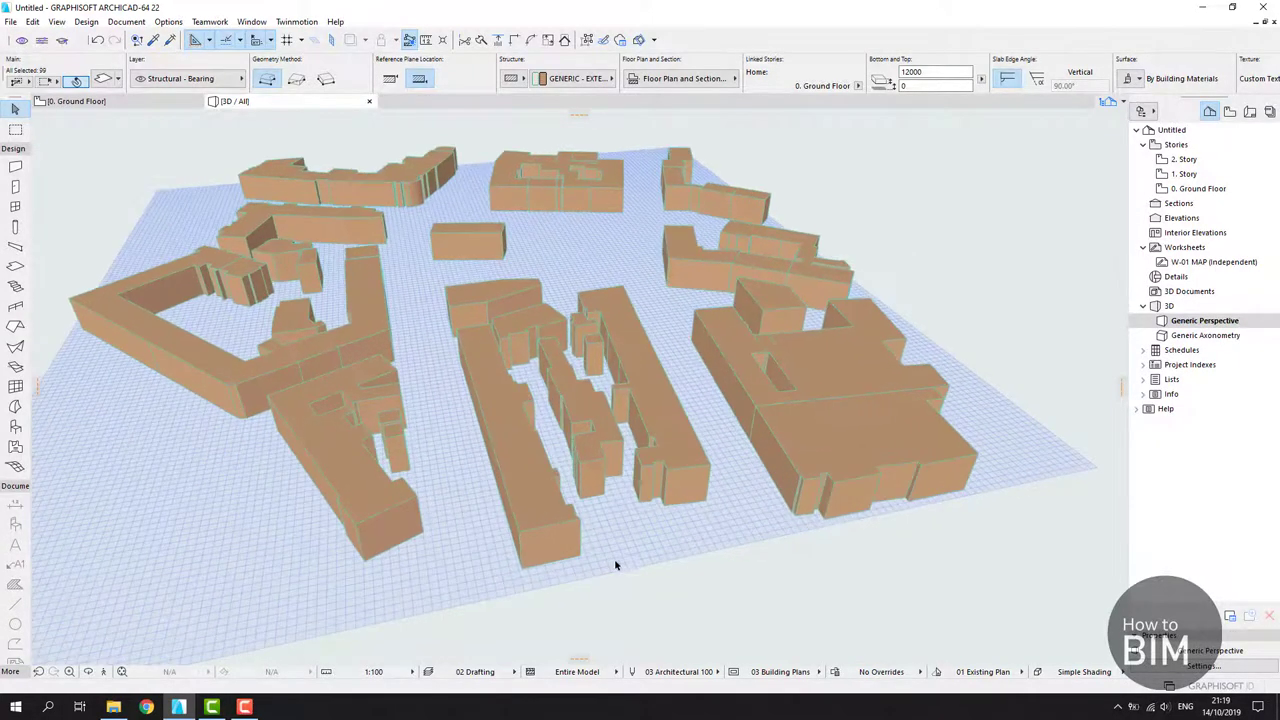
- Reopen the slab settings and turn on the top, side and bottom surface overrides
{"action": "middle_click_drag", "start_coordinate": [614, 563], "coordinate": [590, 550], "text": "shift"}
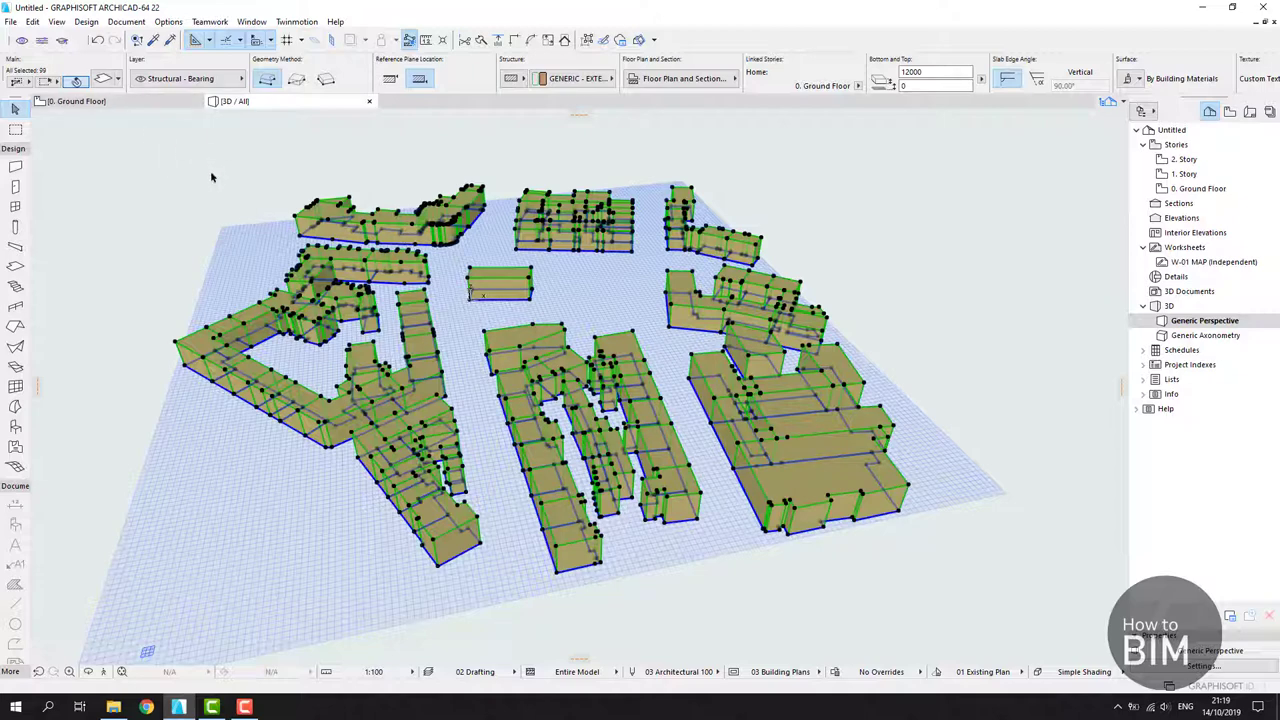
{"action": "key", "text": "ctrl+t"}
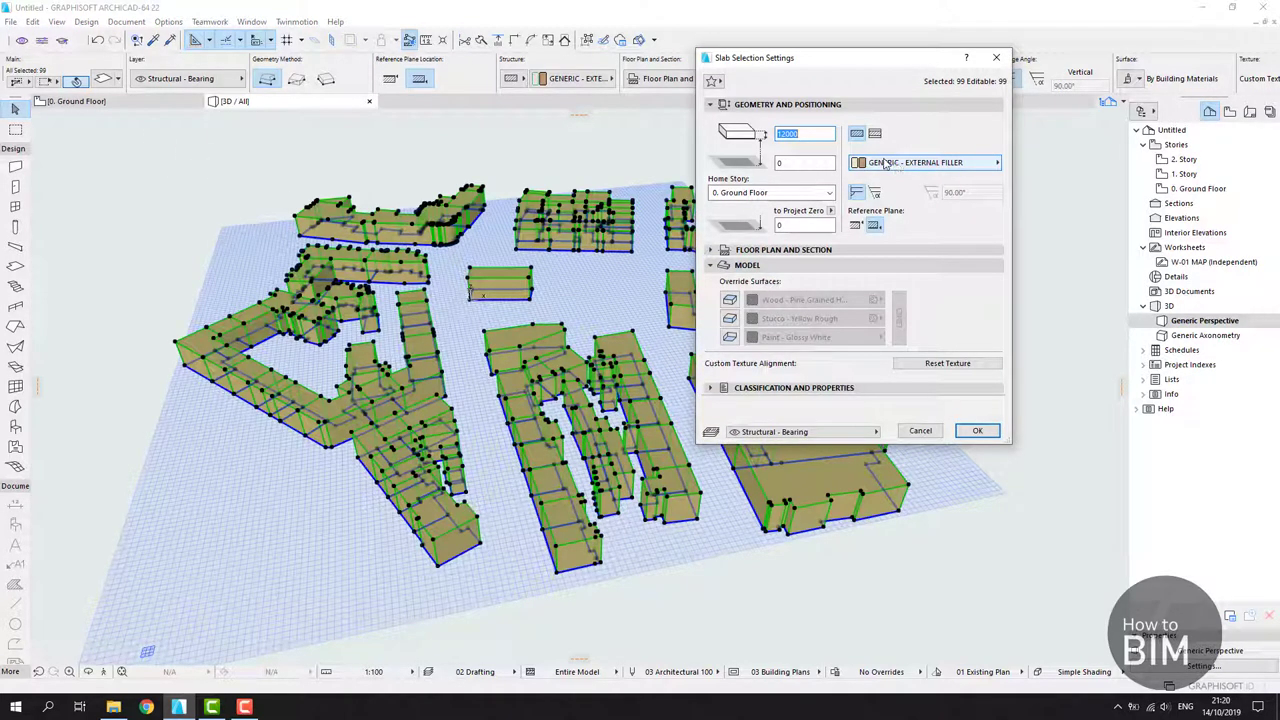
{"action": "left_click", "coordinate": [730, 300]}
{"action": "left_click", "coordinate": [730, 318]}
{"action": "left_click", "coordinate": [730, 337]}
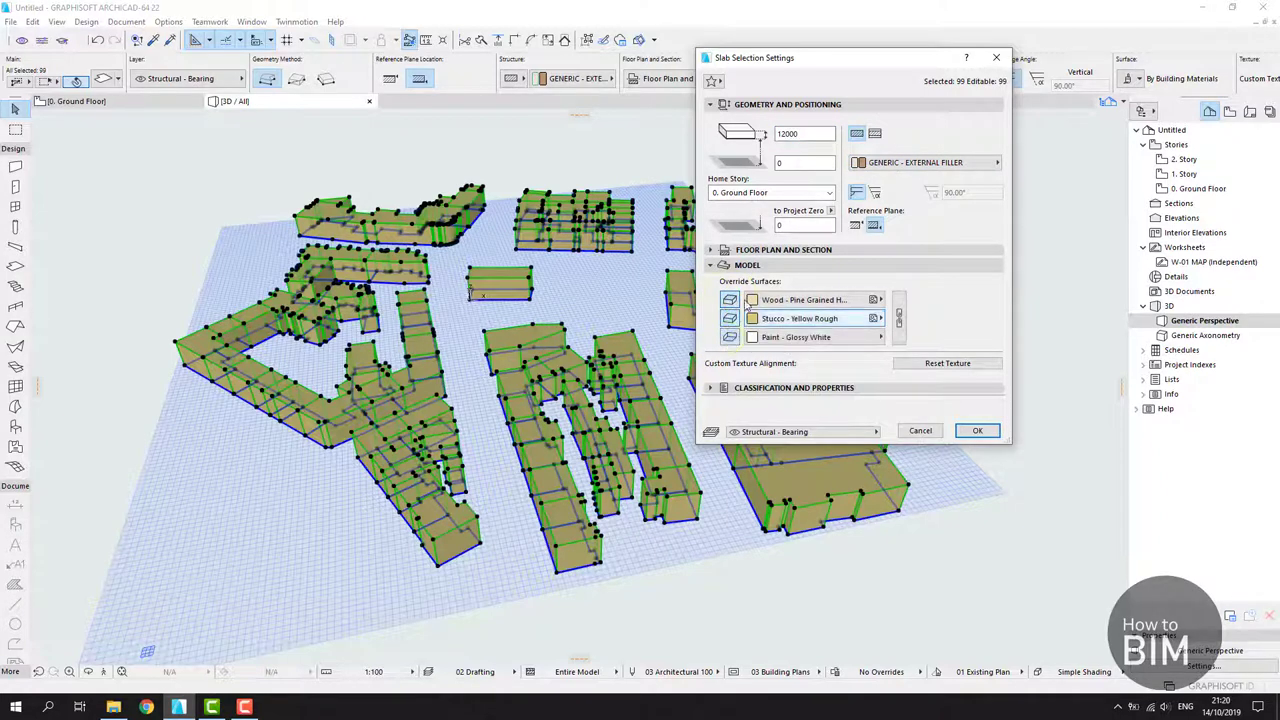
{"action": "left_click", "coordinate": [730, 300]}
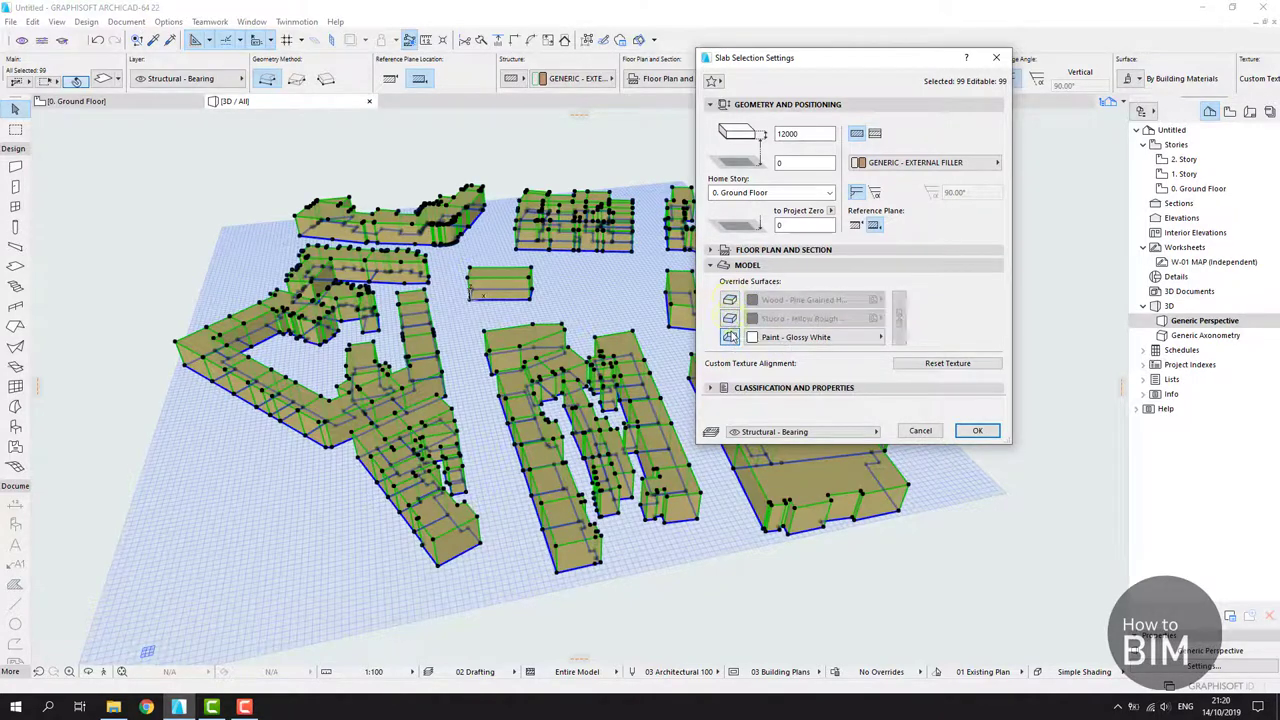
{"action": "left_click", "coordinate": [730, 300]}
{"action": "left_click", "coordinate": [730, 337]}
{"action": "left_click", "coordinate": [730, 337]}
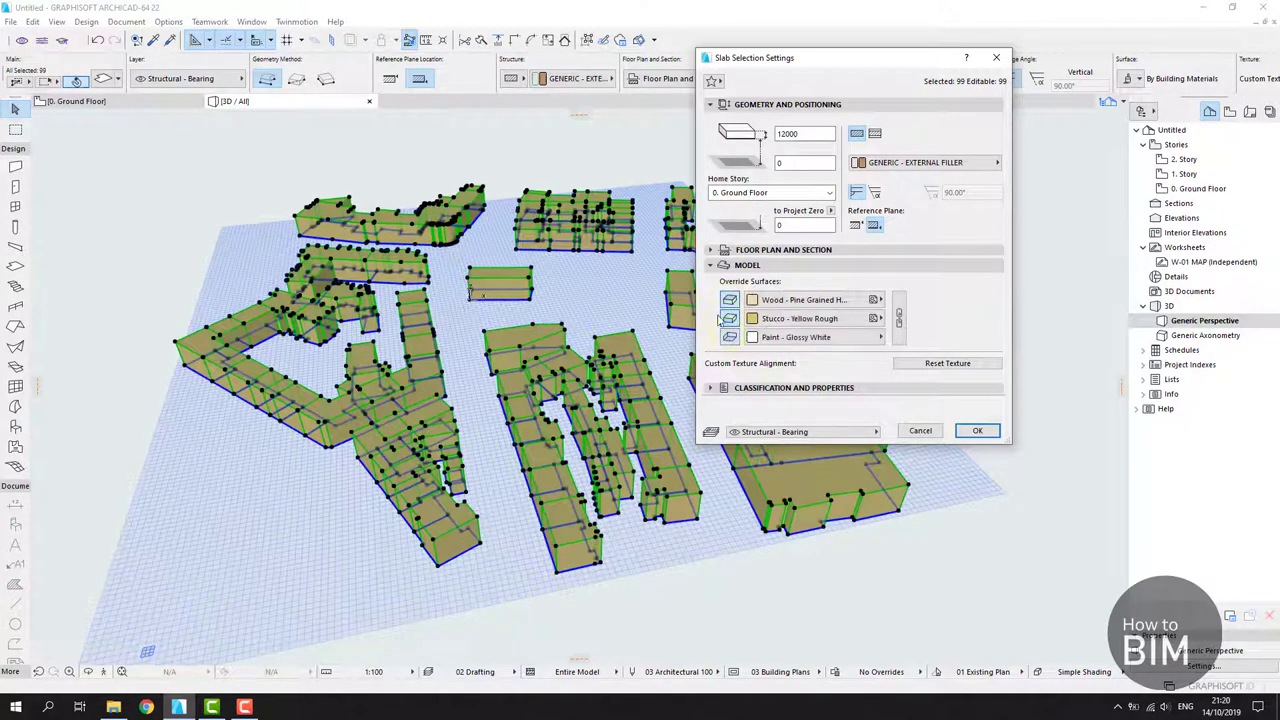
- Set the overridden surfaces to Paint - Titanium White, link all three, and apply
{"action": "left_click", "coordinate": [795, 300]}
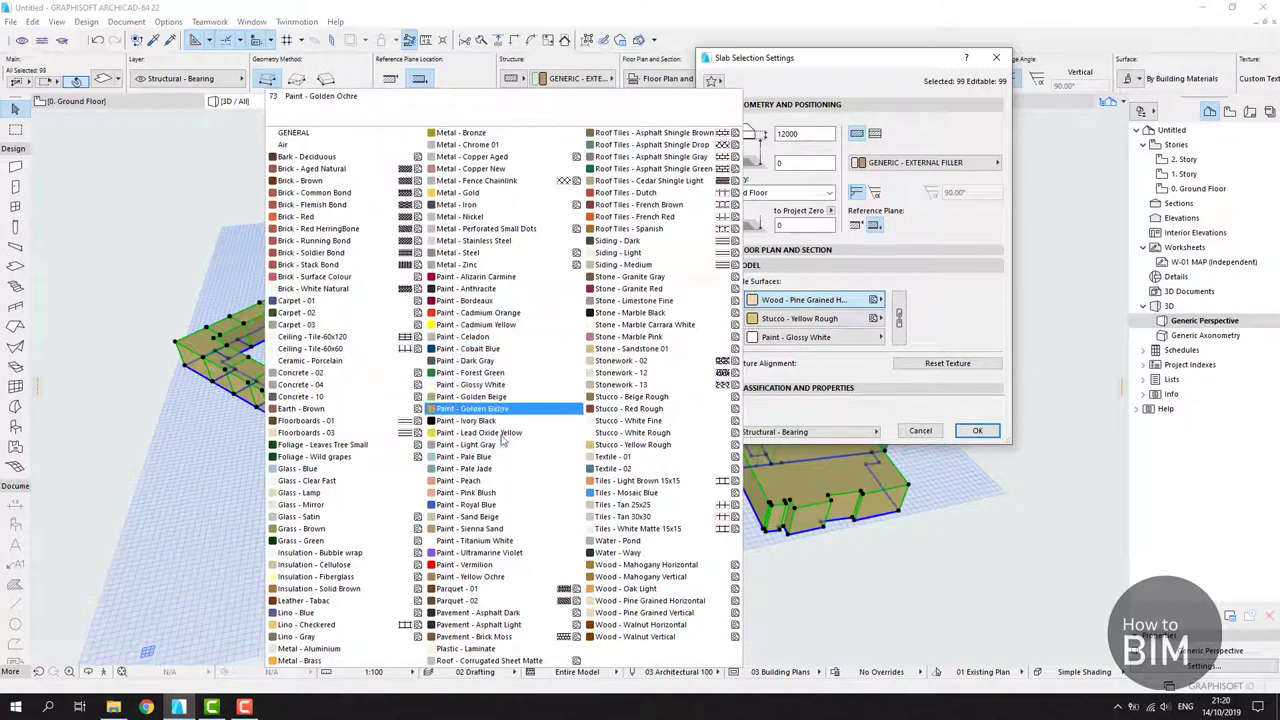
{"action": "left_click", "coordinate": [498, 541]}
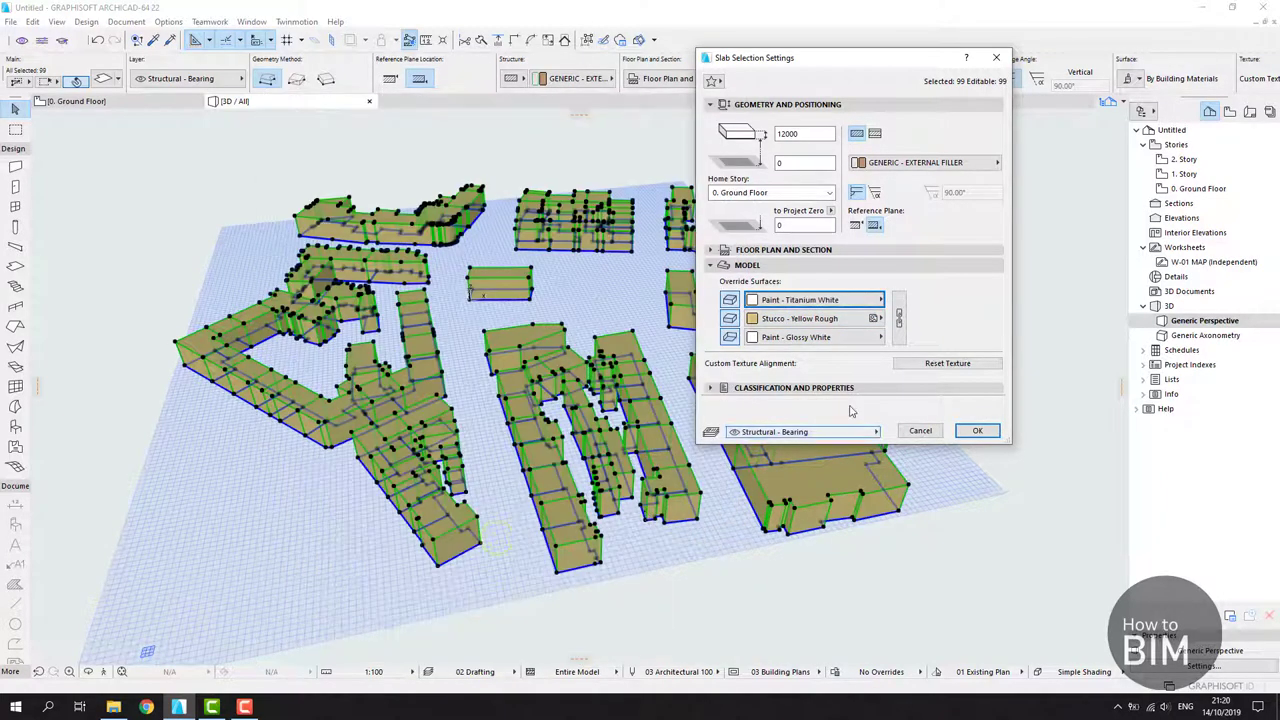
{"action": "left_click", "coordinate": [841, 325]}
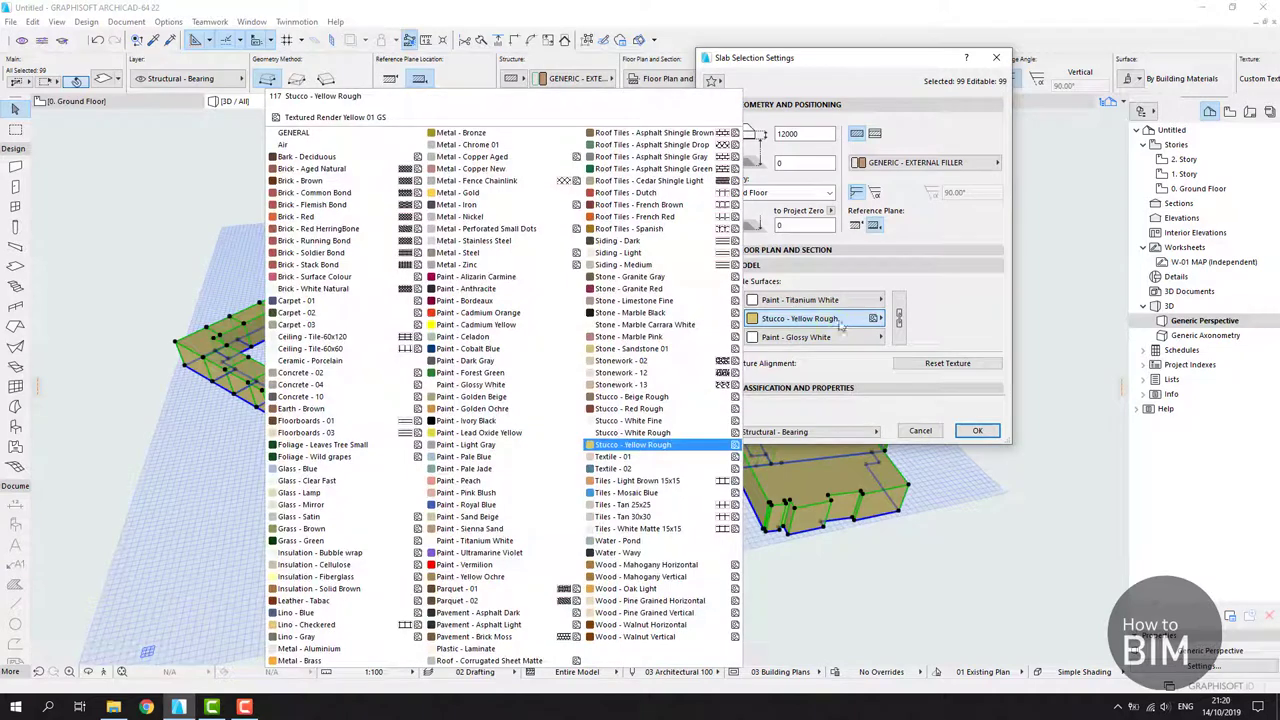
{"action": "left_click", "coordinate": [495, 544]}
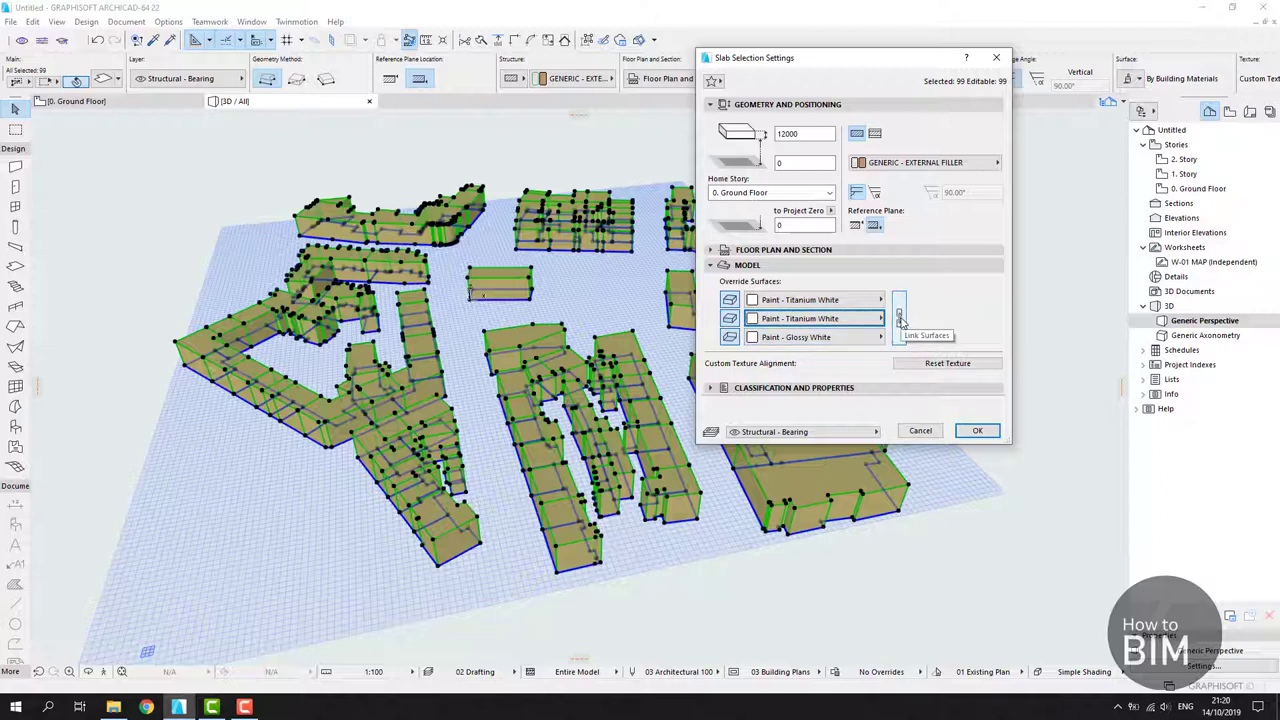
{"action": "left_click", "coordinate": [899, 318]}
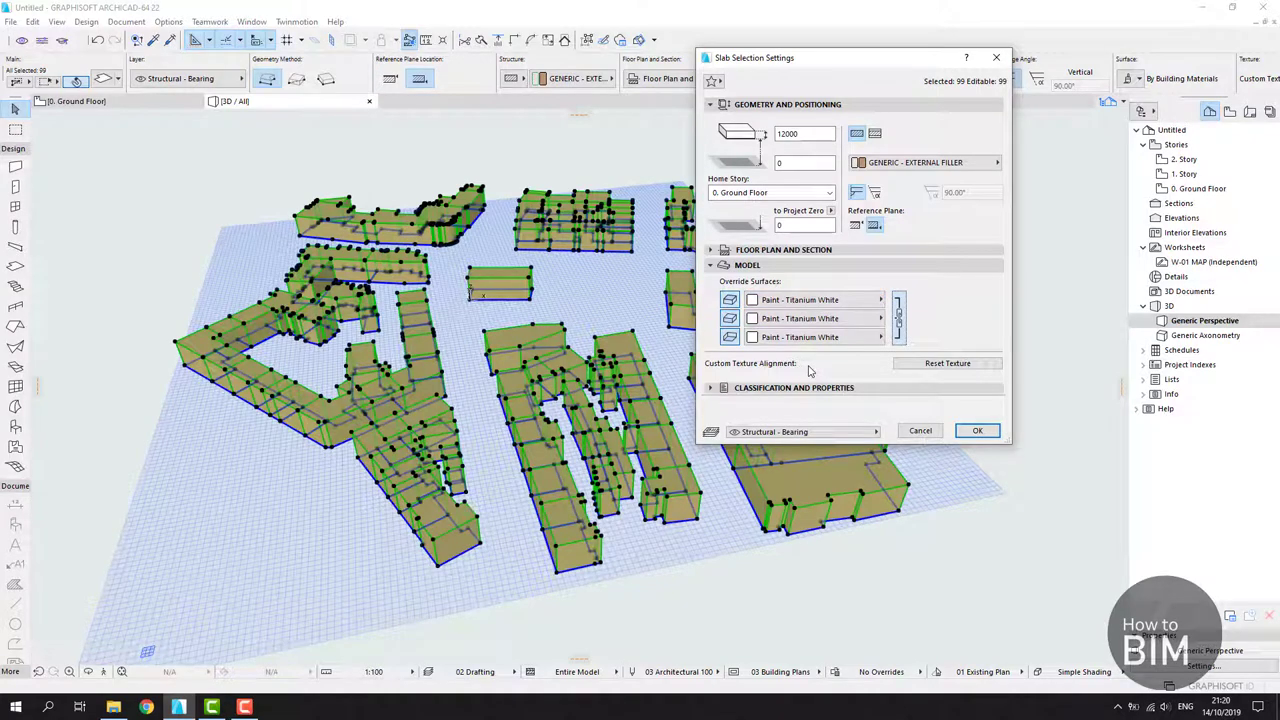
{"action": "left_click", "coordinate": [977, 432]}
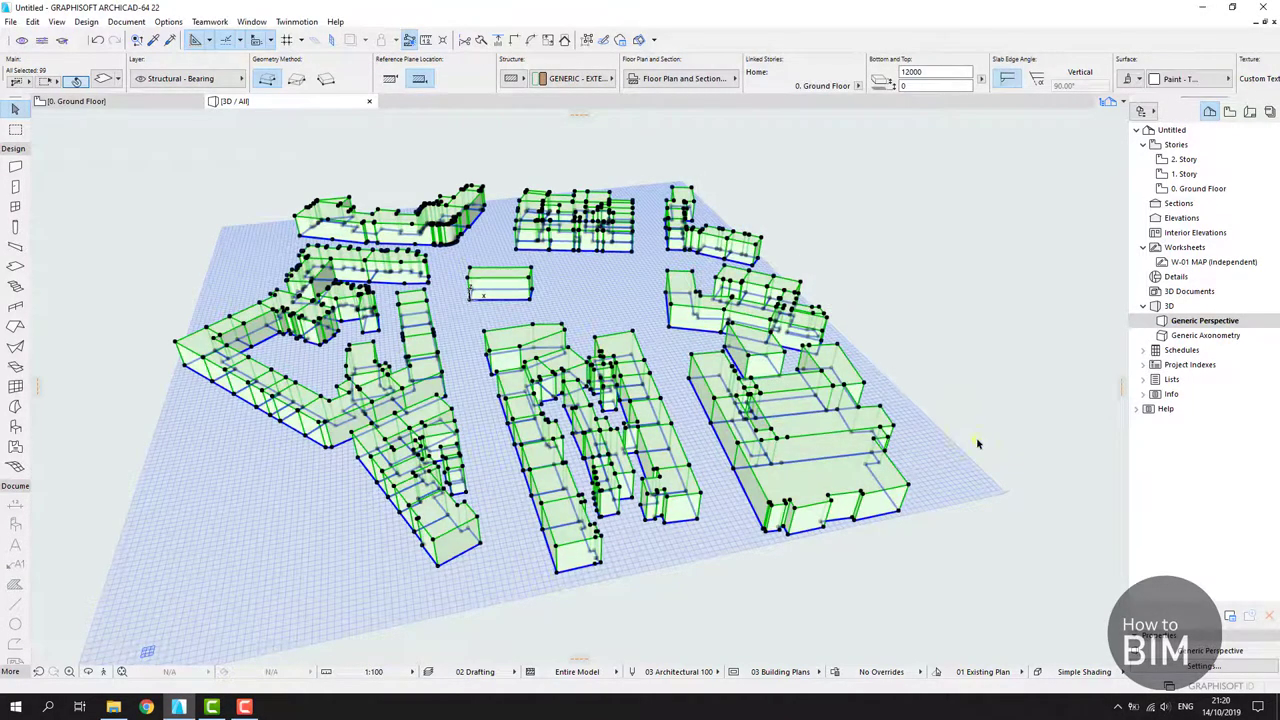
{"action": "left_click", "coordinate": [976, 440]}
{"action": "middle_click_drag", "start_coordinate": [560, 458], "coordinate": [714, 491], "text": "shift"}
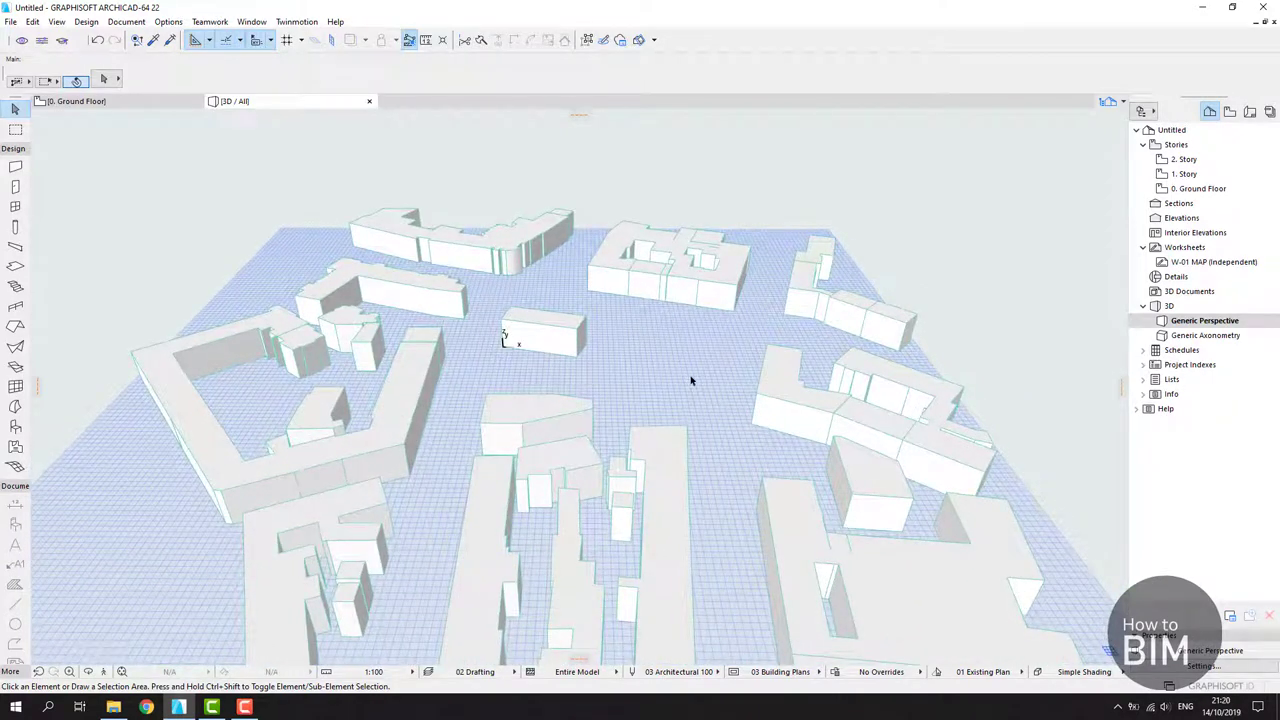
{"action": "left_click", "coordinate": [619, 266]}
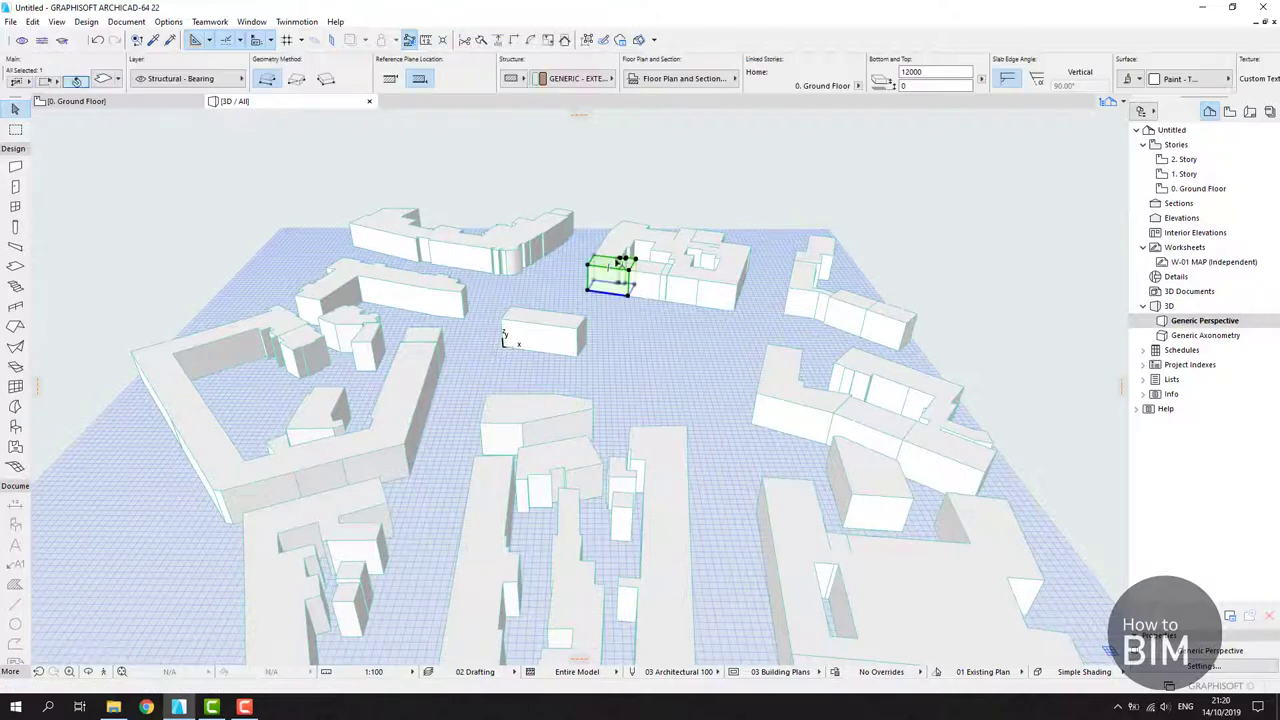
{"action": "scroll", "coordinate": [655, 385], "scroll_direction": "up", "scroll_amount": 3}
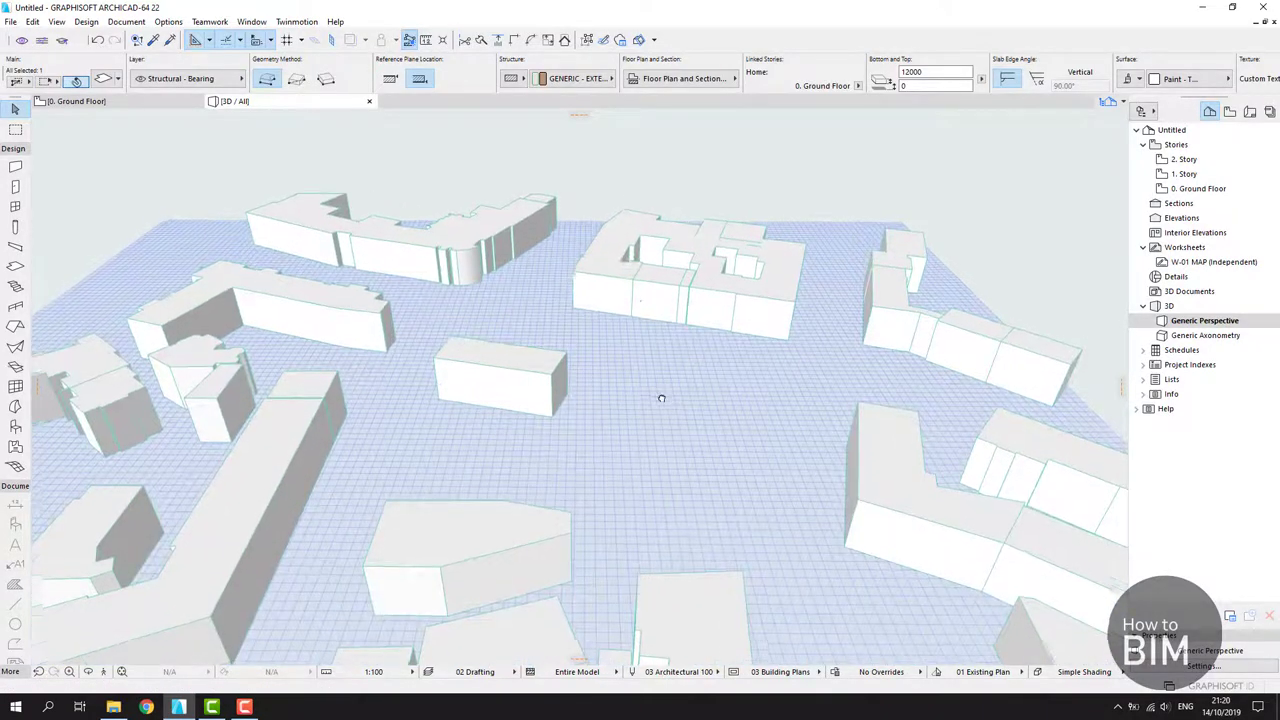
{"action": "scroll", "coordinate": [661, 398], "scroll_direction": "down", "scroll_amount": 3}
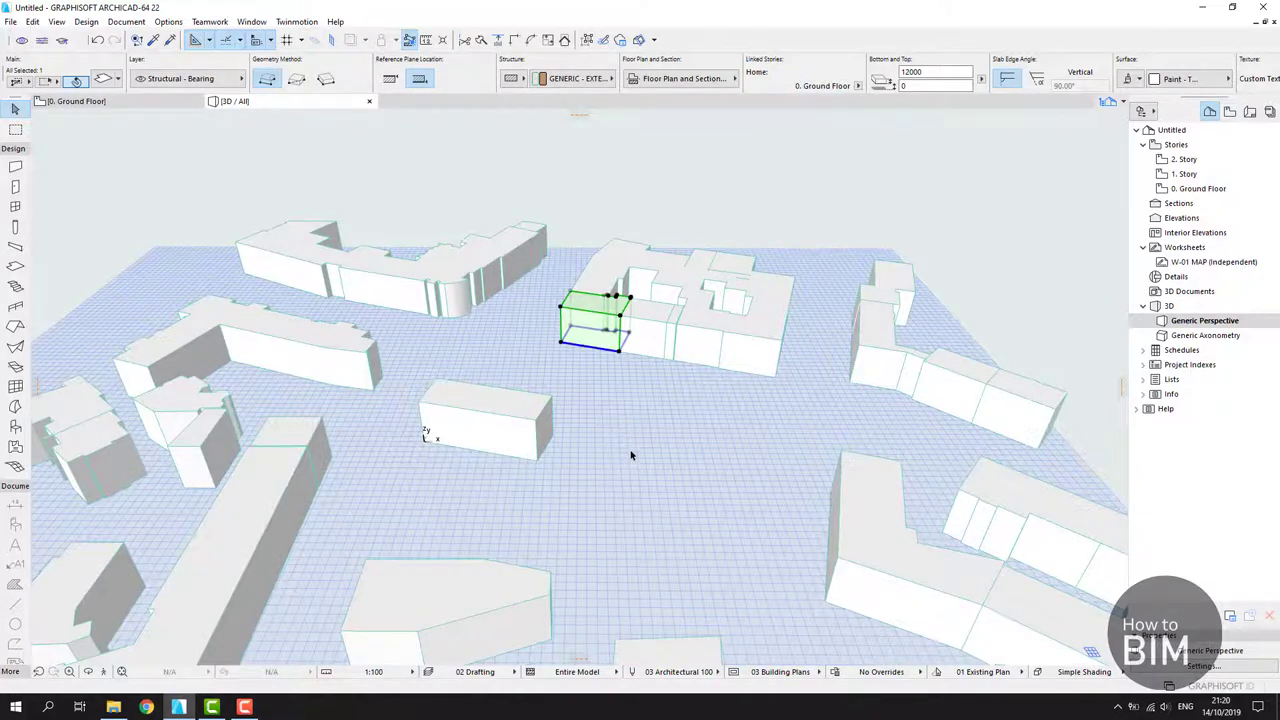
{"action": "key", "text": "Delete"}
{"action": "mouse_move", "coordinate": [631, 451]}
{"action": "middle_mouse_down", "text": "shift"}
{"action": "mouse_move", "coordinate": [603, 469]}
{"action": "mouse_move", "coordinate": [623, 443]}
{"action": "middle_mouse_up", "text": "shift"}
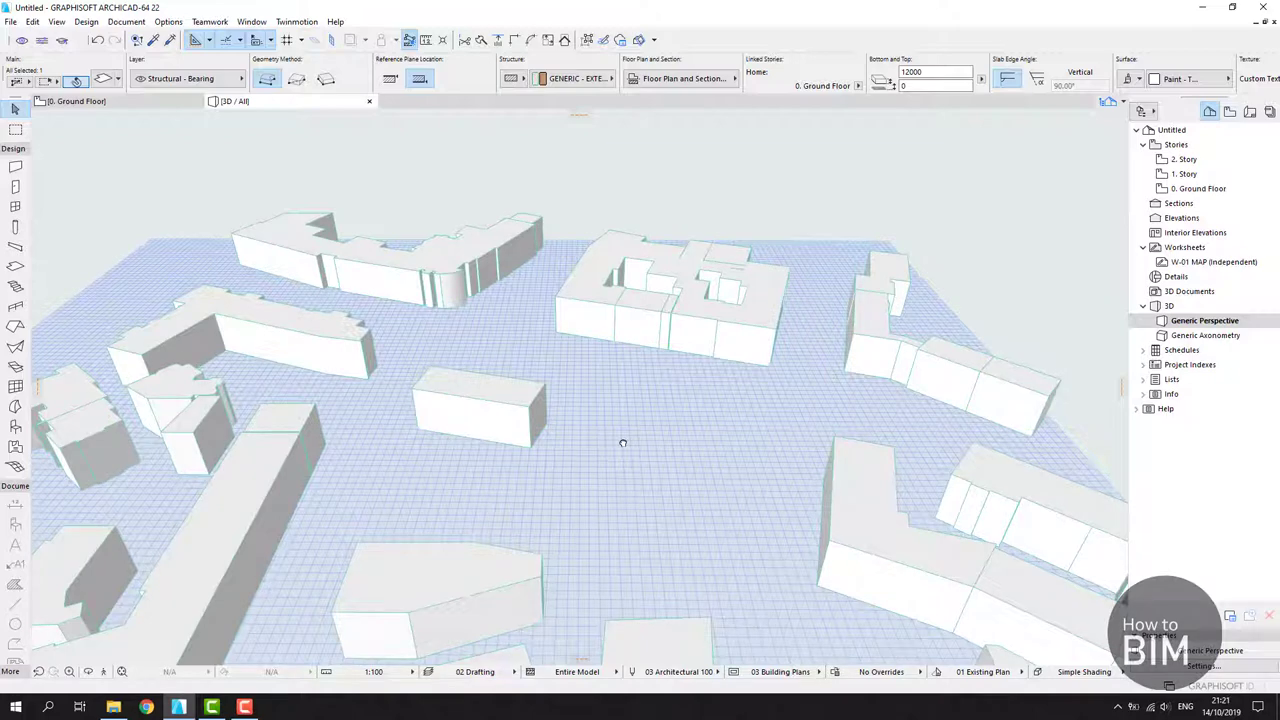
{"action": "middle_click_drag", "start_coordinate": [623, 443], "coordinate": [637, 437], "text": "shift"}
{"action": "key", "text": "ctrl+z"}
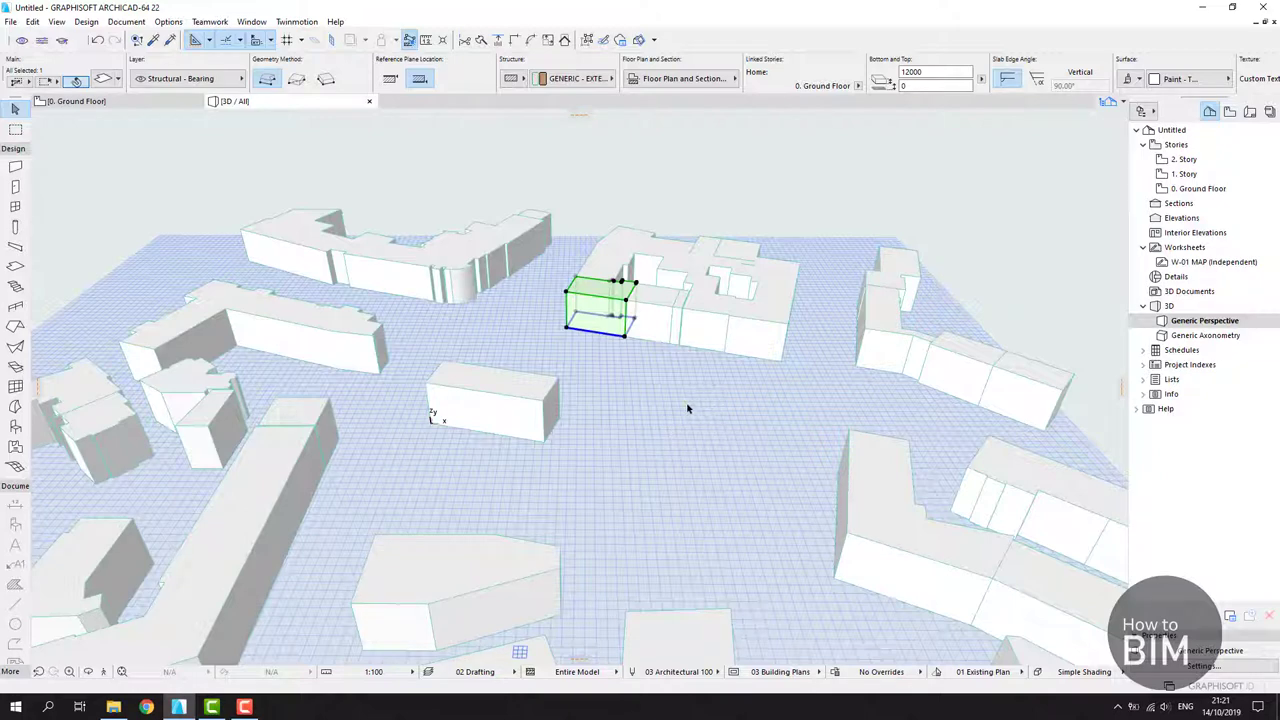
{"action": "left_click", "coordinate": [687, 408]}
{"action": "middle_click_drag", "start_coordinate": [677, 403], "coordinate": [703, 282], "text": "shift"}
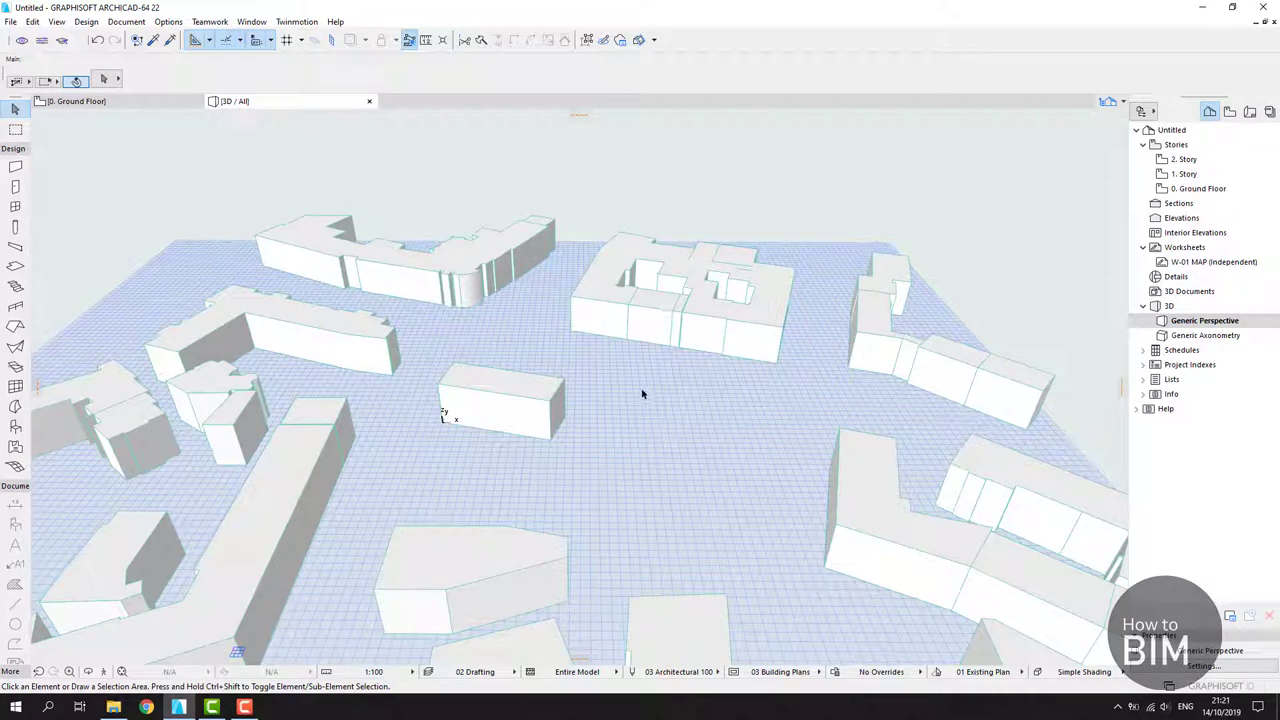
- Try a 10000 thickness on the small box slab, then undo back to 12000
{"action": "left_click", "coordinate": [598, 300]}
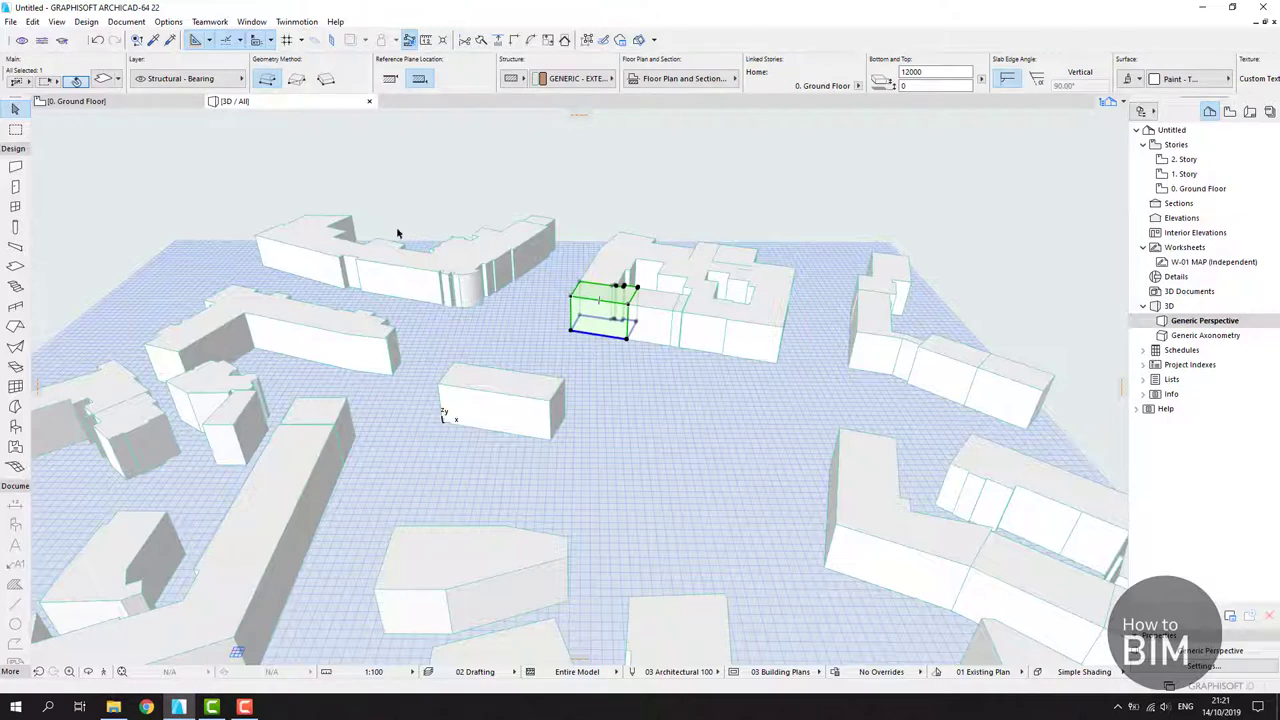
{"action": "key", "text": "ctrl+t"}
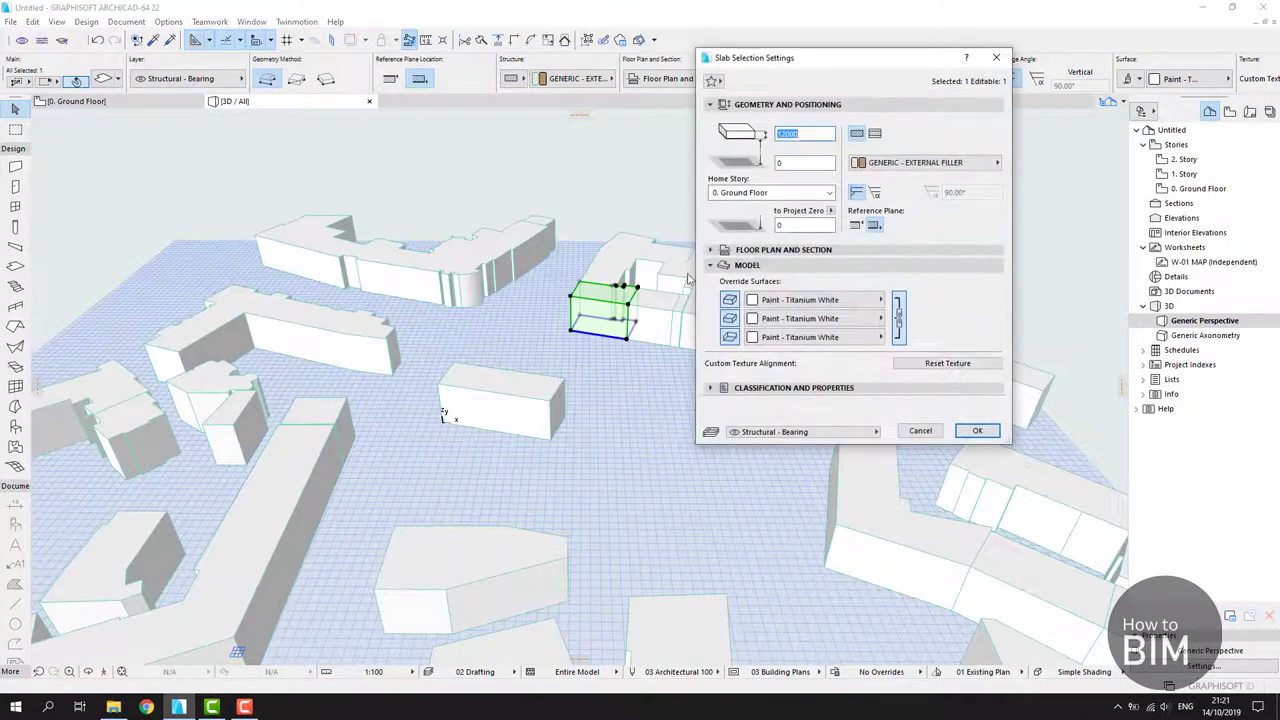
{"action": "left_click", "coordinate": [816, 133]}
{"action": "double_click", "coordinate": [818, 136]}
{"action": "type", "text": "10000"}
{"action": "key", "text": "Return"}
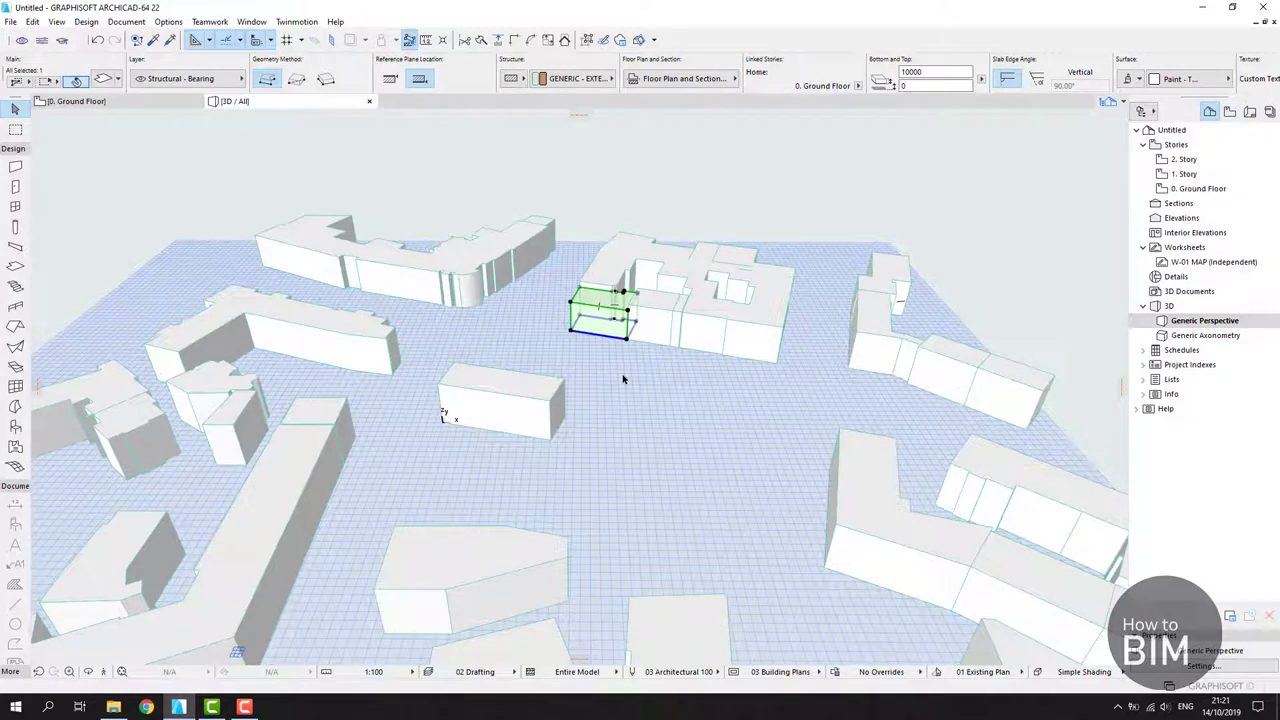
{"action": "key", "text": "ctrl+z"}
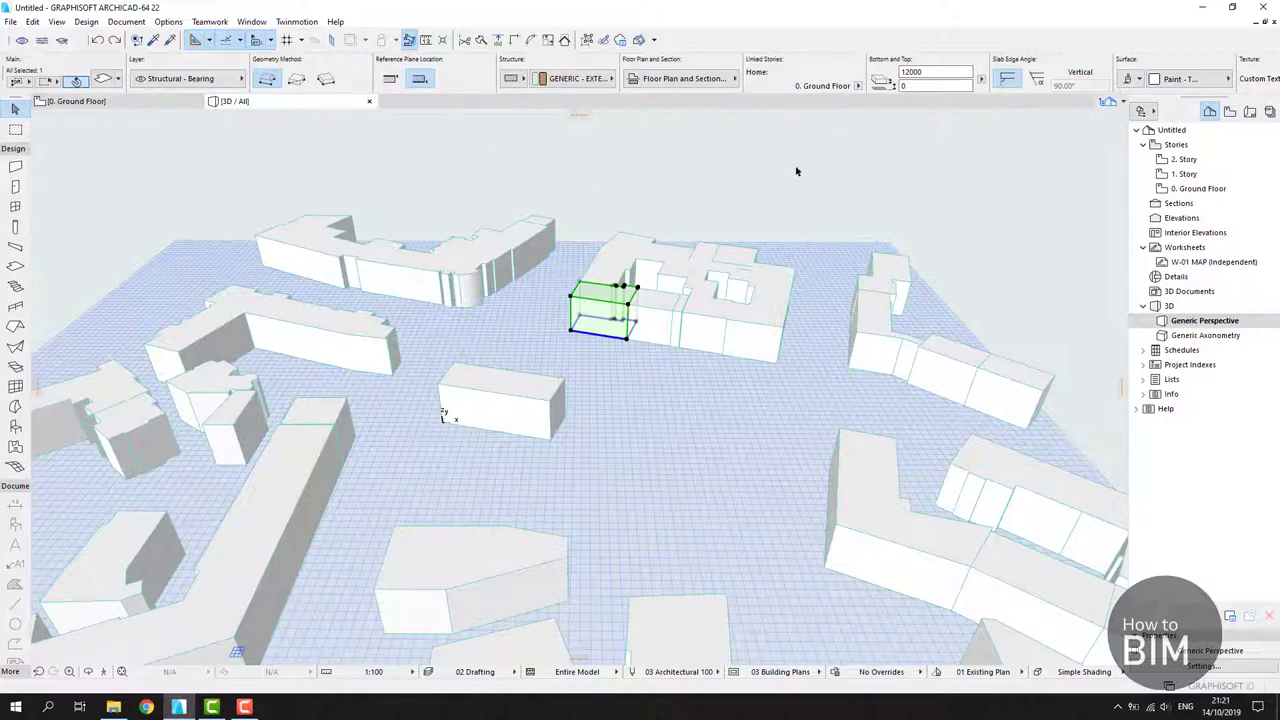
- Try a 10000 top elevation in the Info Box, then undo to keep 12000
{"action": "key", "text": "ctrl+t"}
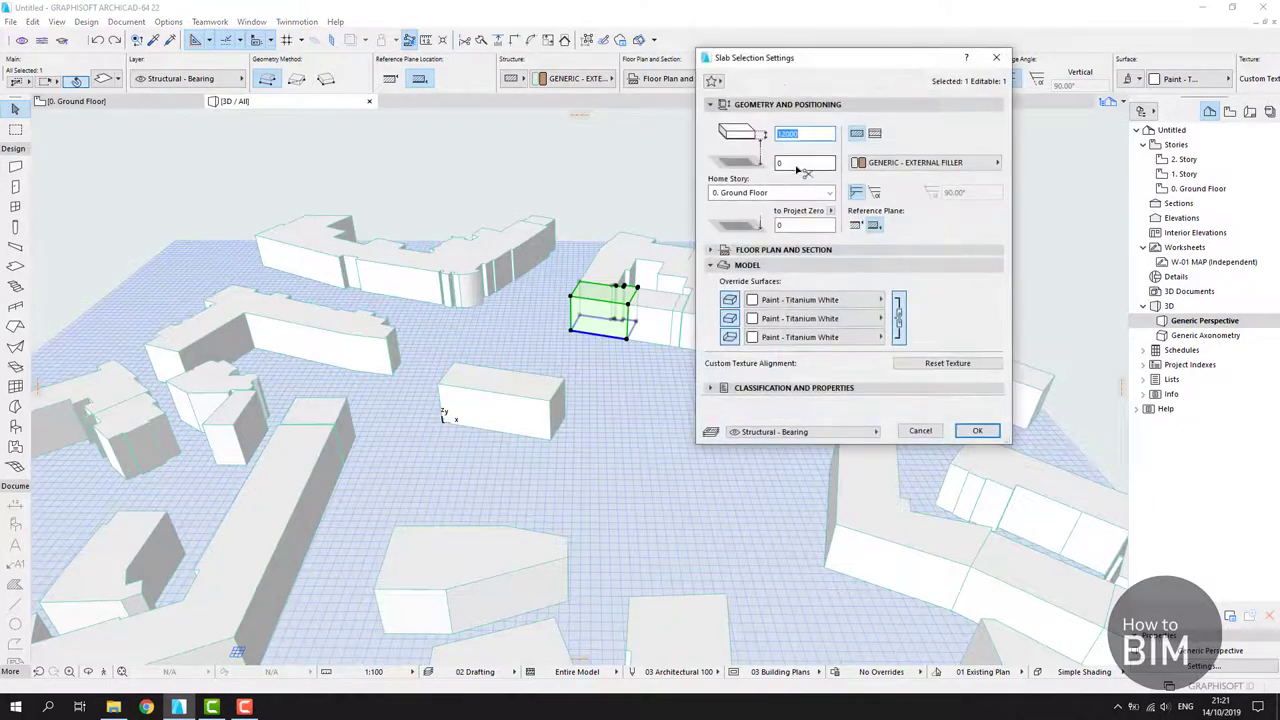
{"action": "left_click", "coordinate": [1004, 61]}
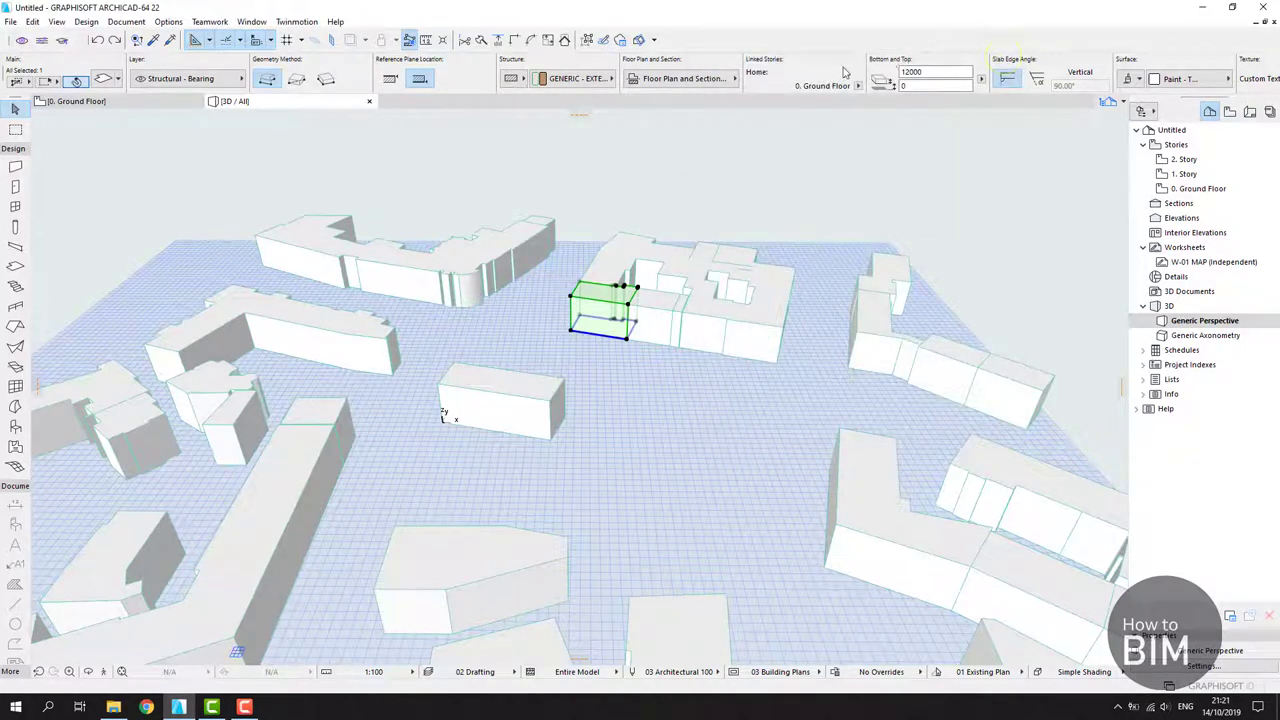
{"action": "double_click", "coordinate": [946, 72]}
{"action": "type", "text": "1"}
{"action": "key", "text": "Return"}
{"action": "left_click", "coordinate": [930, 72]}
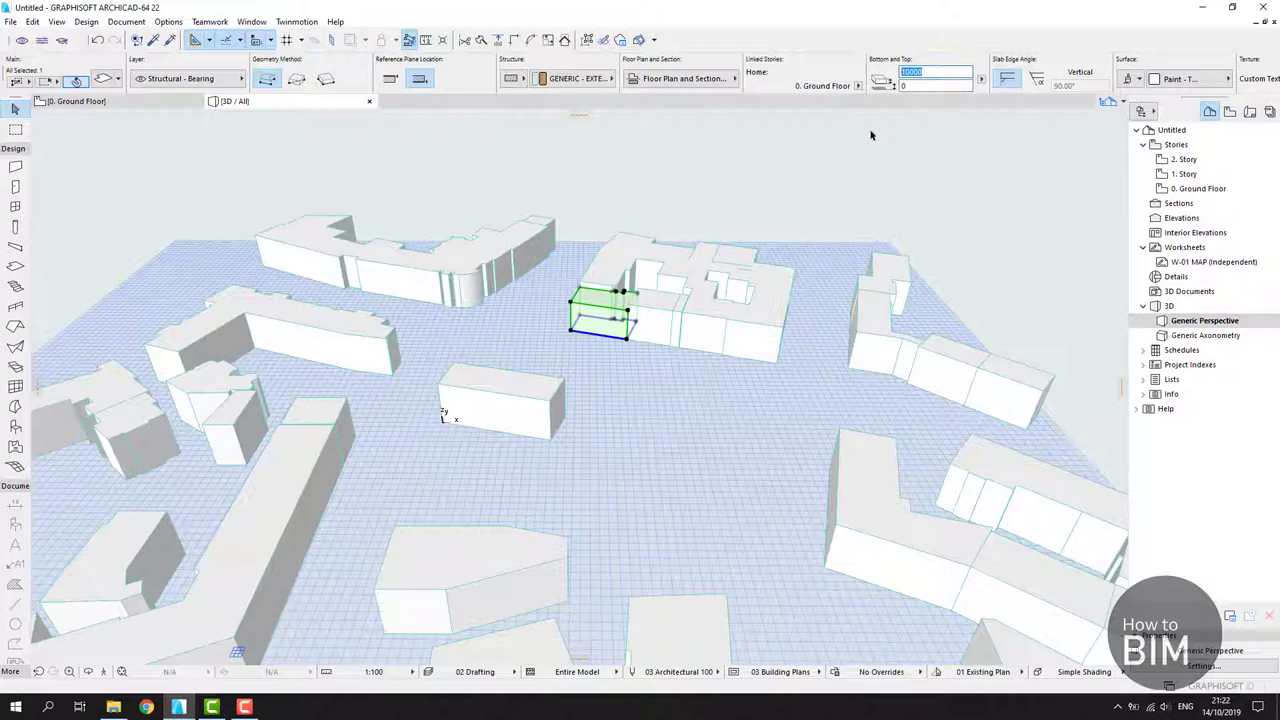
{"action": "key", "text": "ctrl+z"}
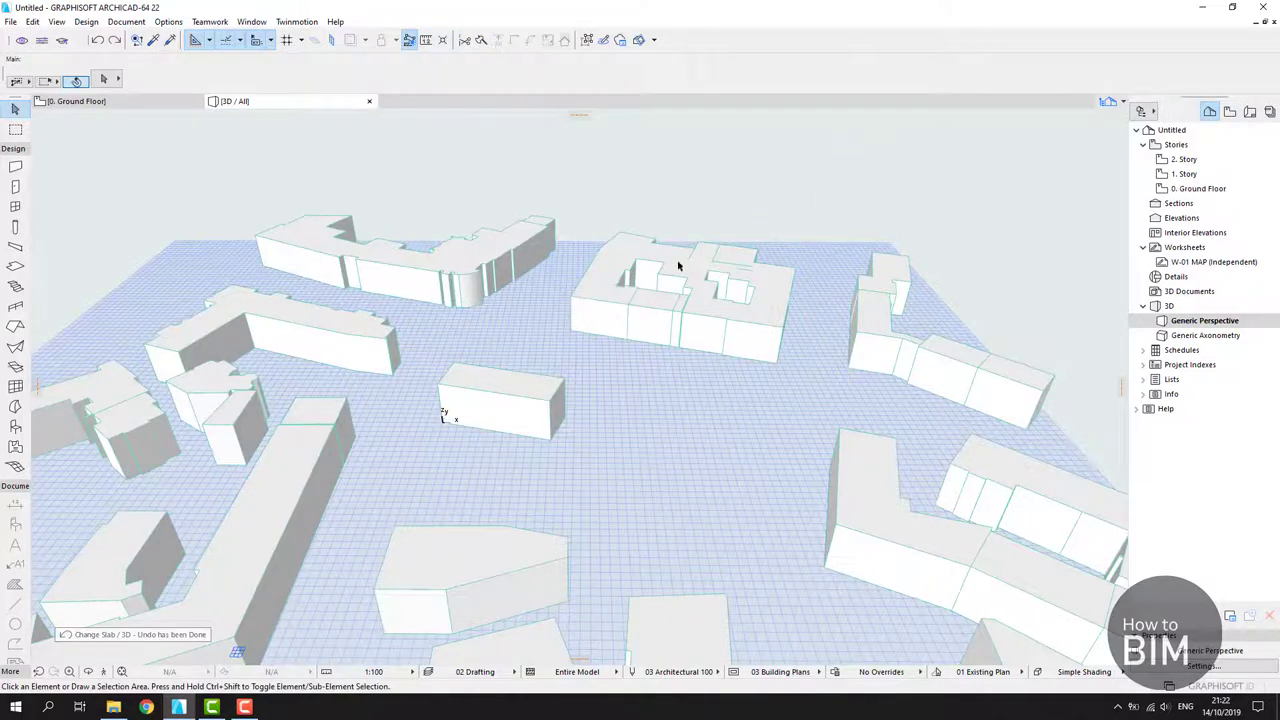
- Orbit and zoom the 3D city model to view the whole site
{"action": "left_click_drag", "start_coordinate": [723, 425], "coordinate": [683, 372]}
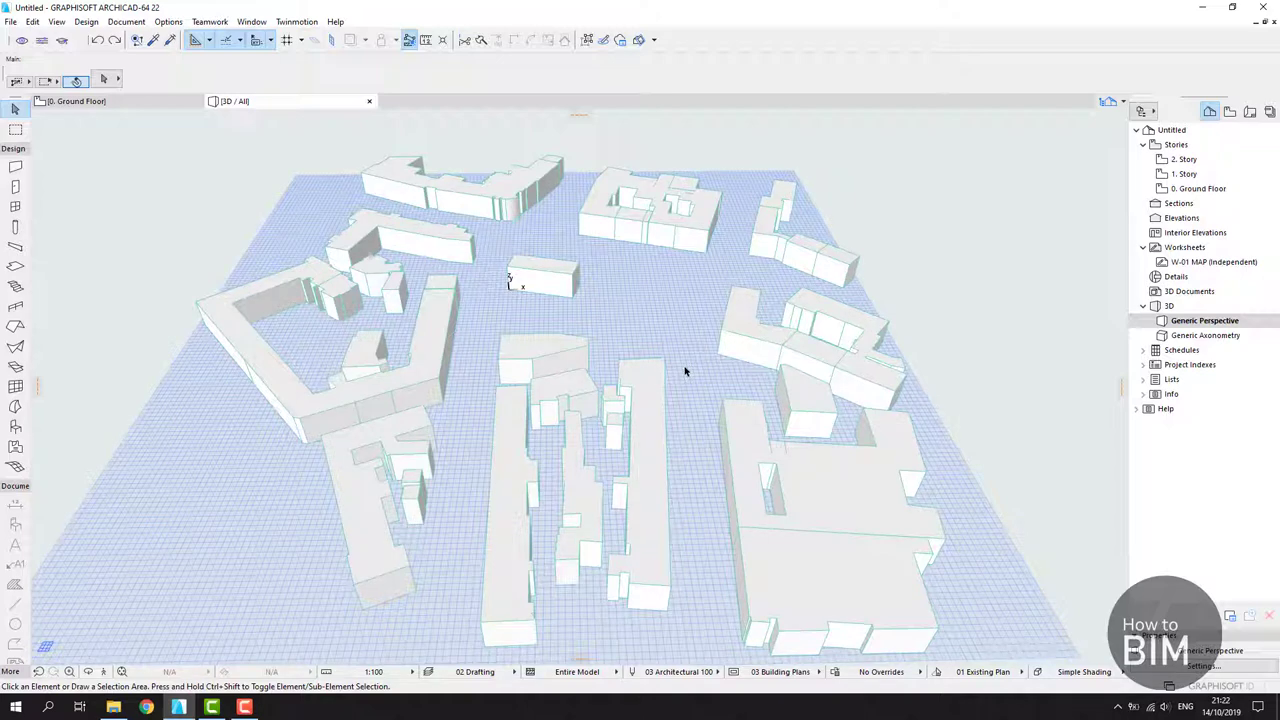
{"action": "left_click_drag", "start_coordinate": [790, 408], "coordinate": [622, 405]}
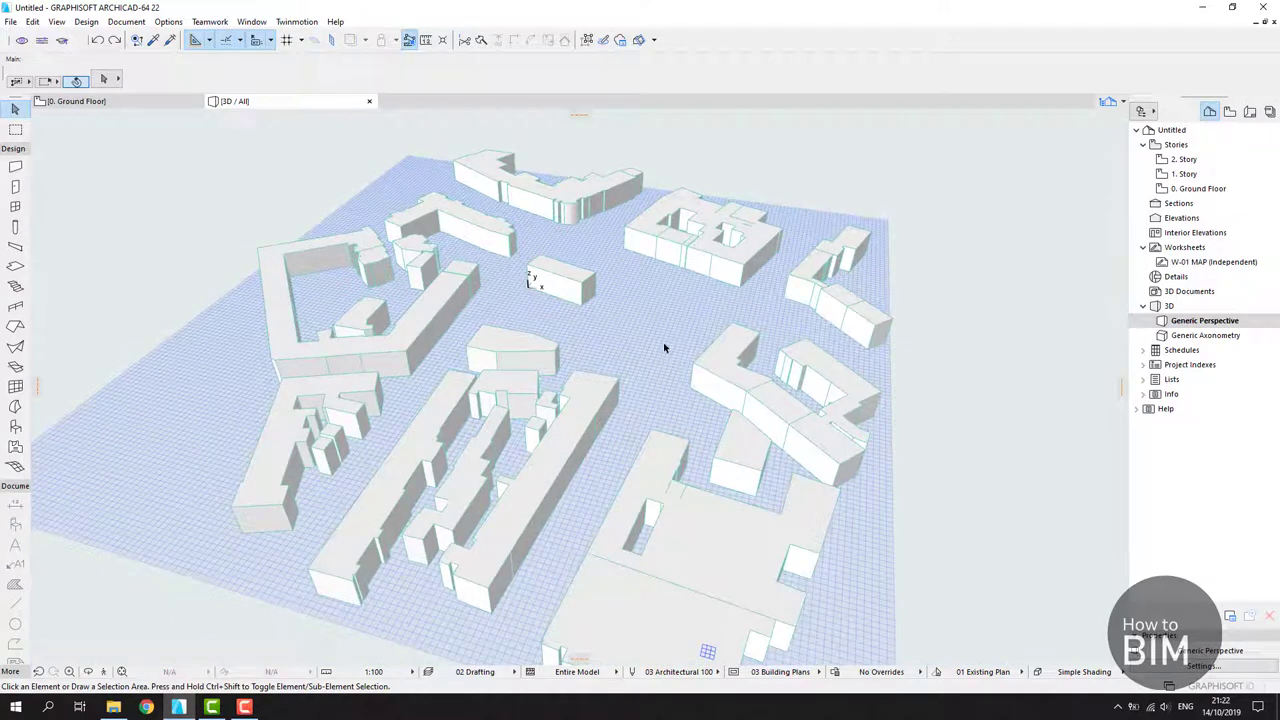
{"action": "scroll", "coordinate": [648, 343], "scroll_direction": "down", "scroll_amount": 2}
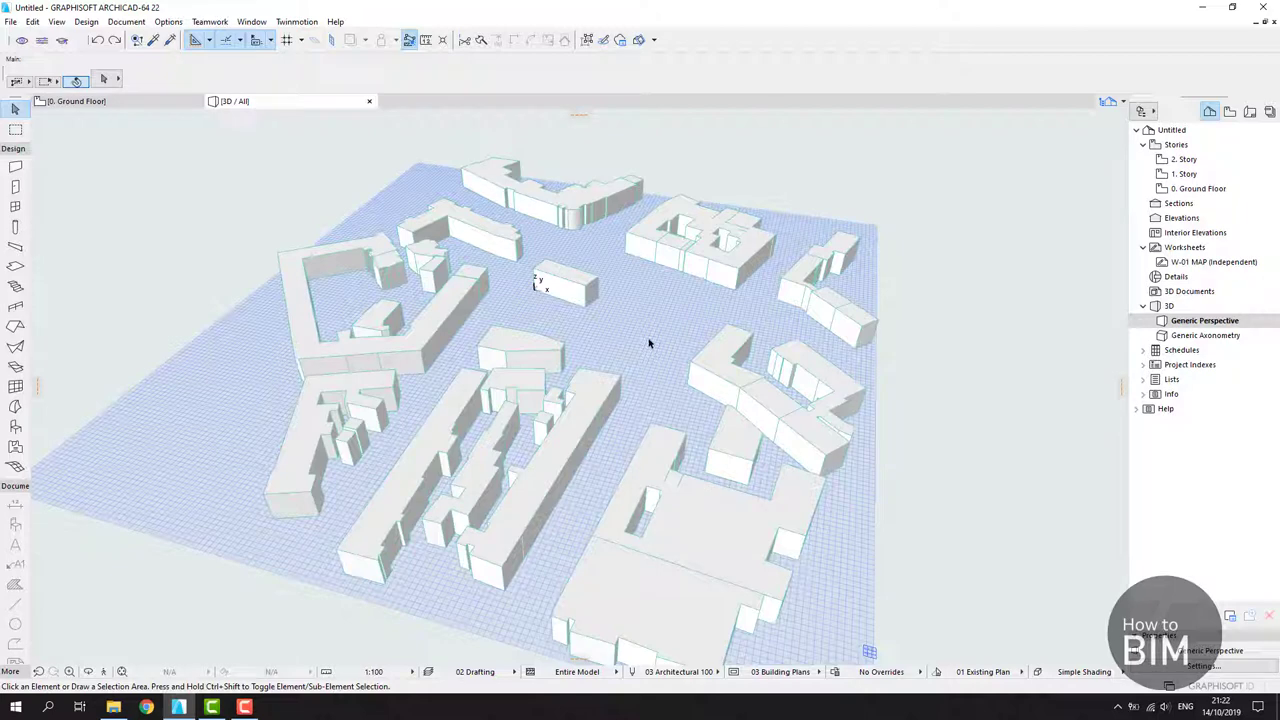
{"action": "left_click_drag", "start_coordinate": [603, 350], "coordinate": [697, 384]}
{"action": "scroll", "coordinate": [697, 354], "scroll_direction": "down", "scroll_amount": 3}
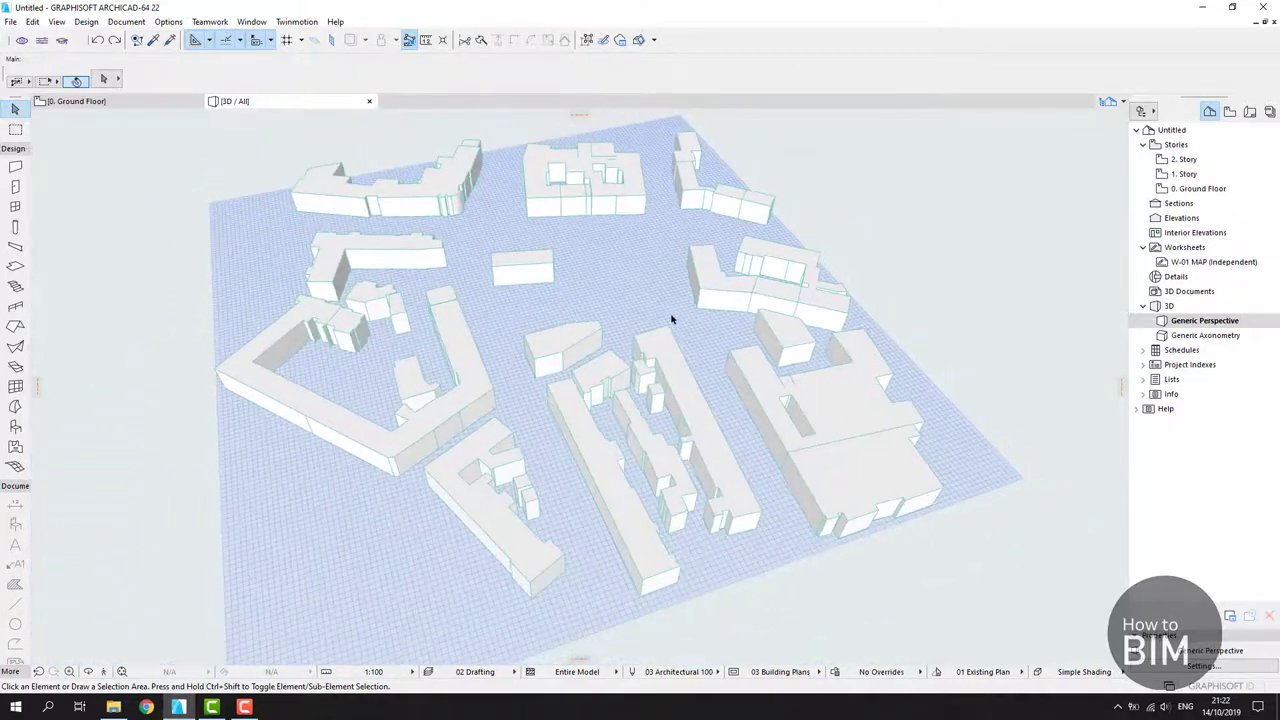
{"action": "scroll", "coordinate": [623, 374], "scroll_direction": "up", "scroll_amount": 3}
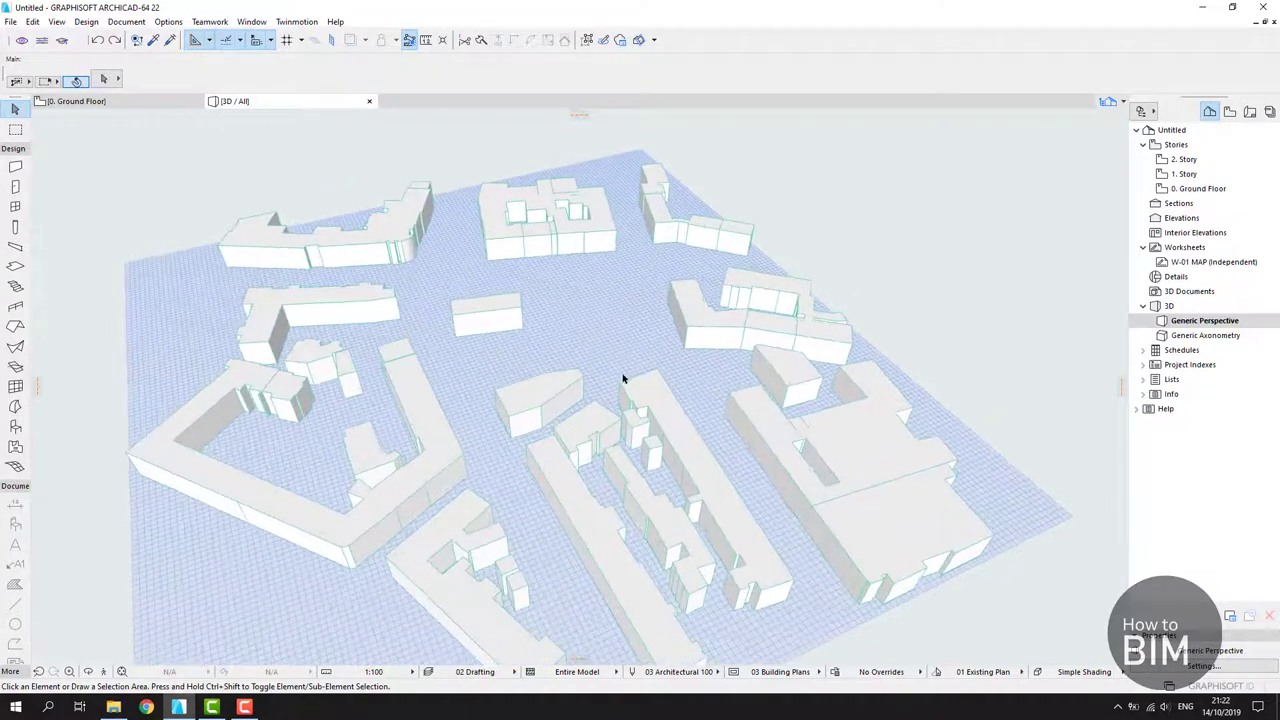
{"action": "middle_click_drag", "start_coordinate": [606, 334], "coordinate": [597, 289]}
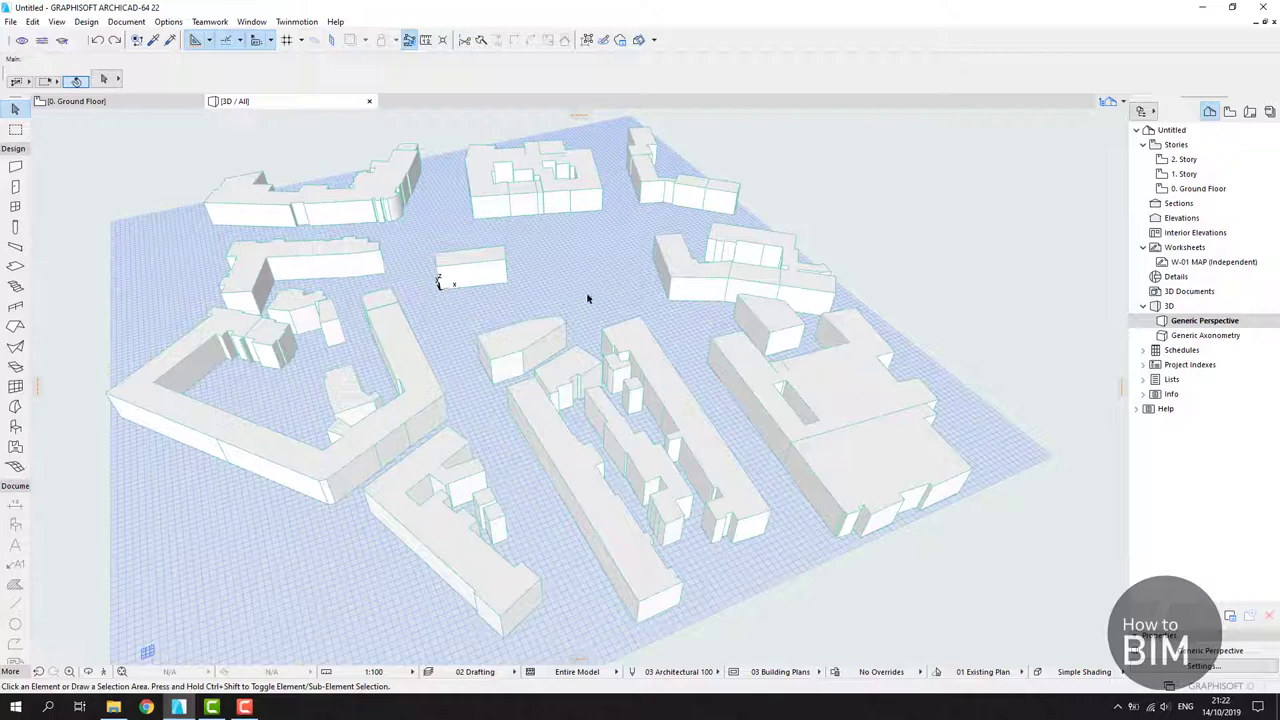
{"action": "middle_click_drag", "start_coordinate": [571, 300], "coordinate": [617, 286], "text": "shift"}
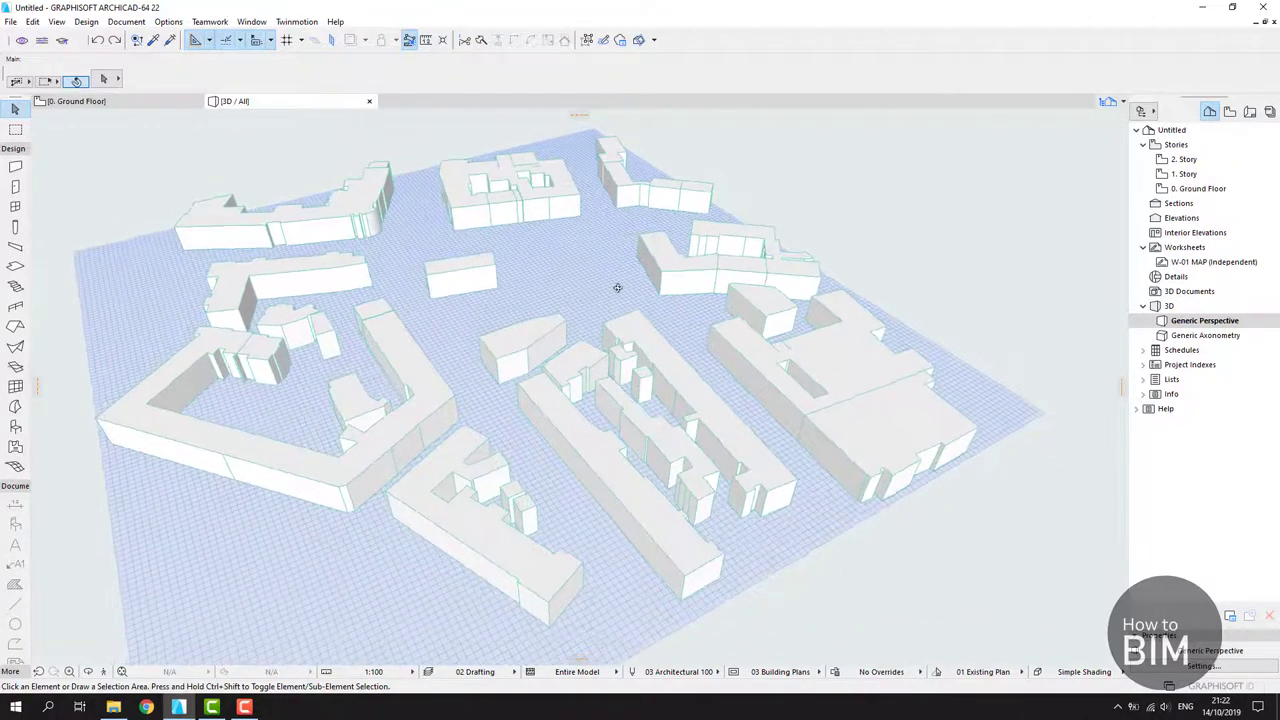
- Select and deselect the small central block, then switch to the 0. Ground Floor plan
{"action": "left_click", "coordinate": [537, 336]}
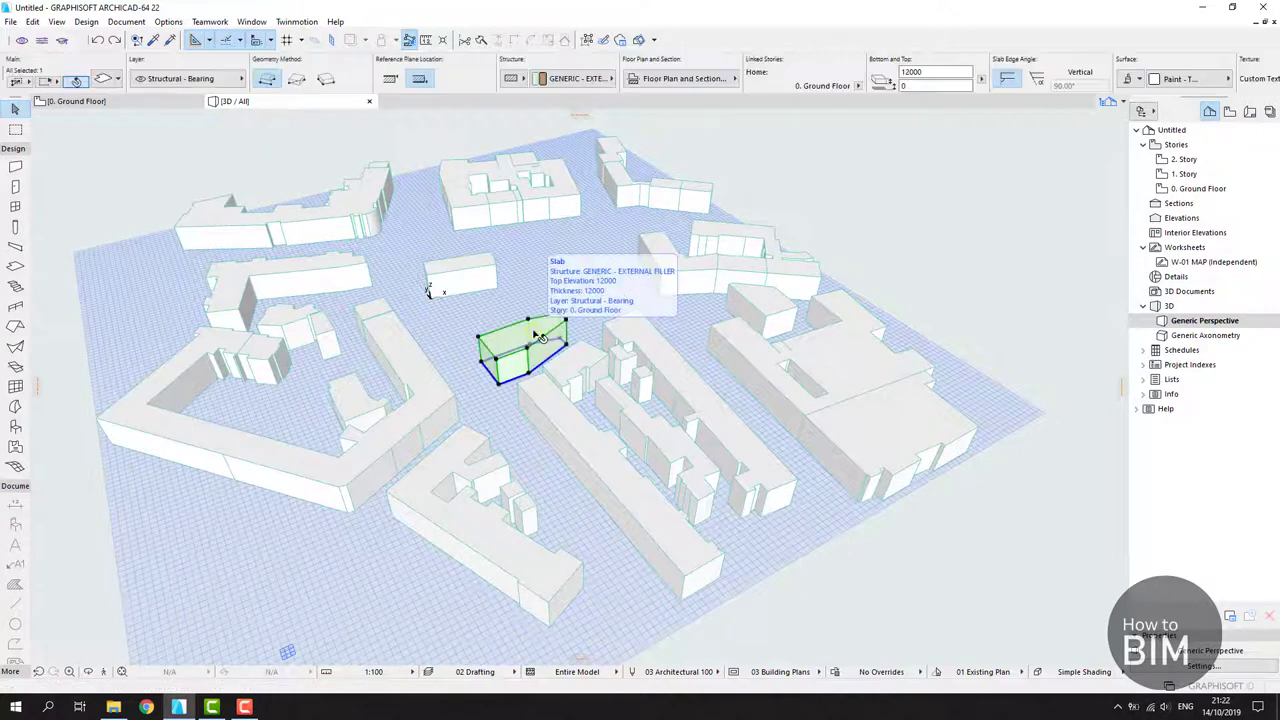
{"action": "left_click", "coordinate": [518, 297]}
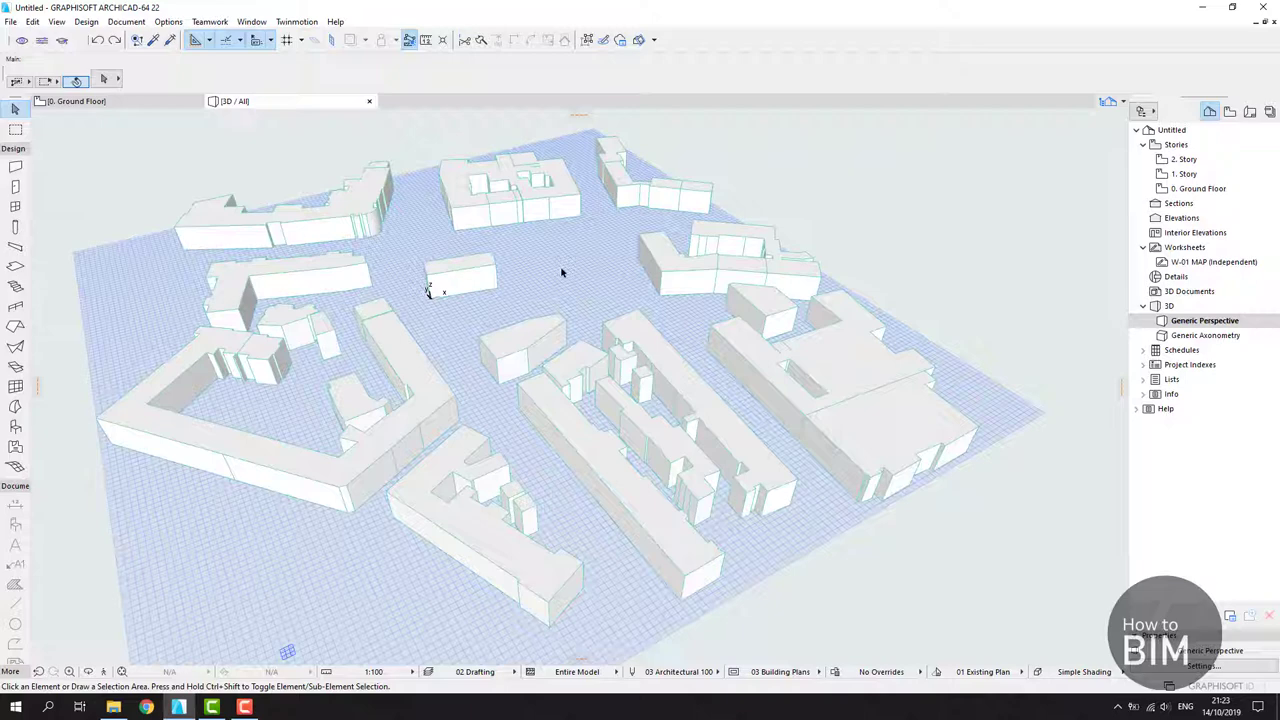
{"action": "left_click", "coordinate": [100, 101]}
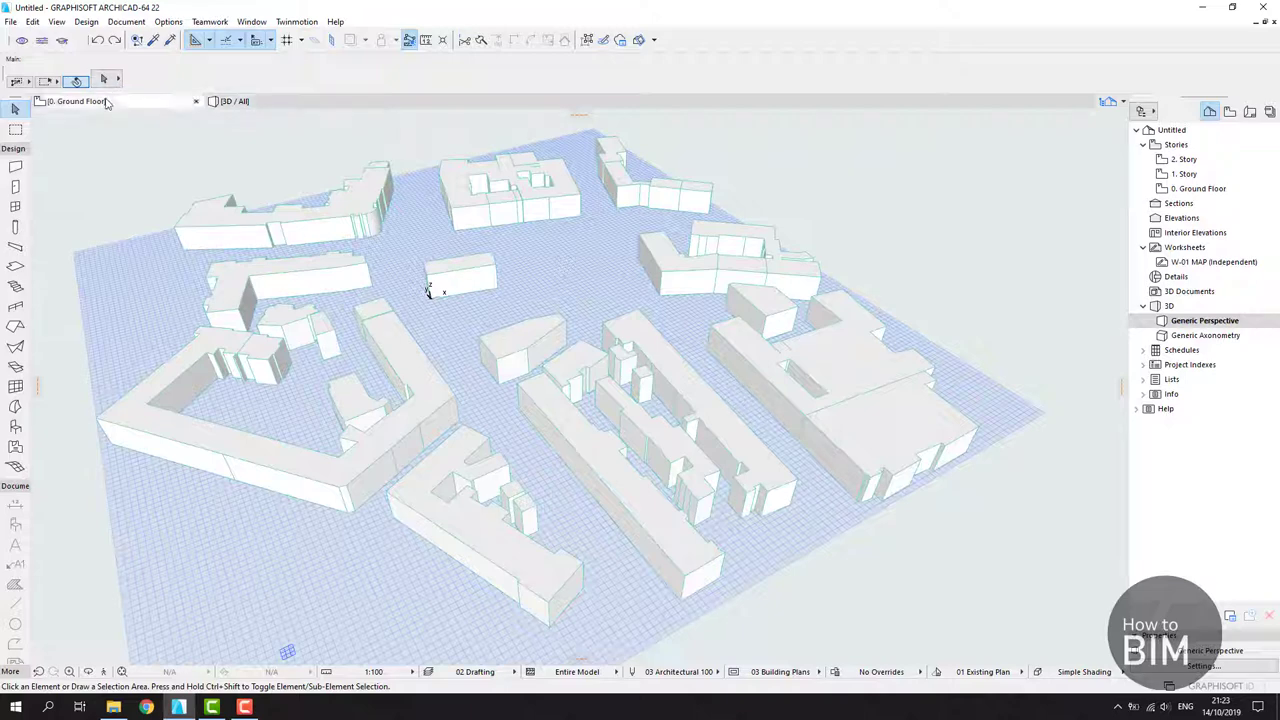
- Save the small slab's 12000-high settings as a new favorite named '4 floors' and apply it
{"action": "middle_click_drag", "start_coordinate": [560, 360], "coordinate": [637, 340]}
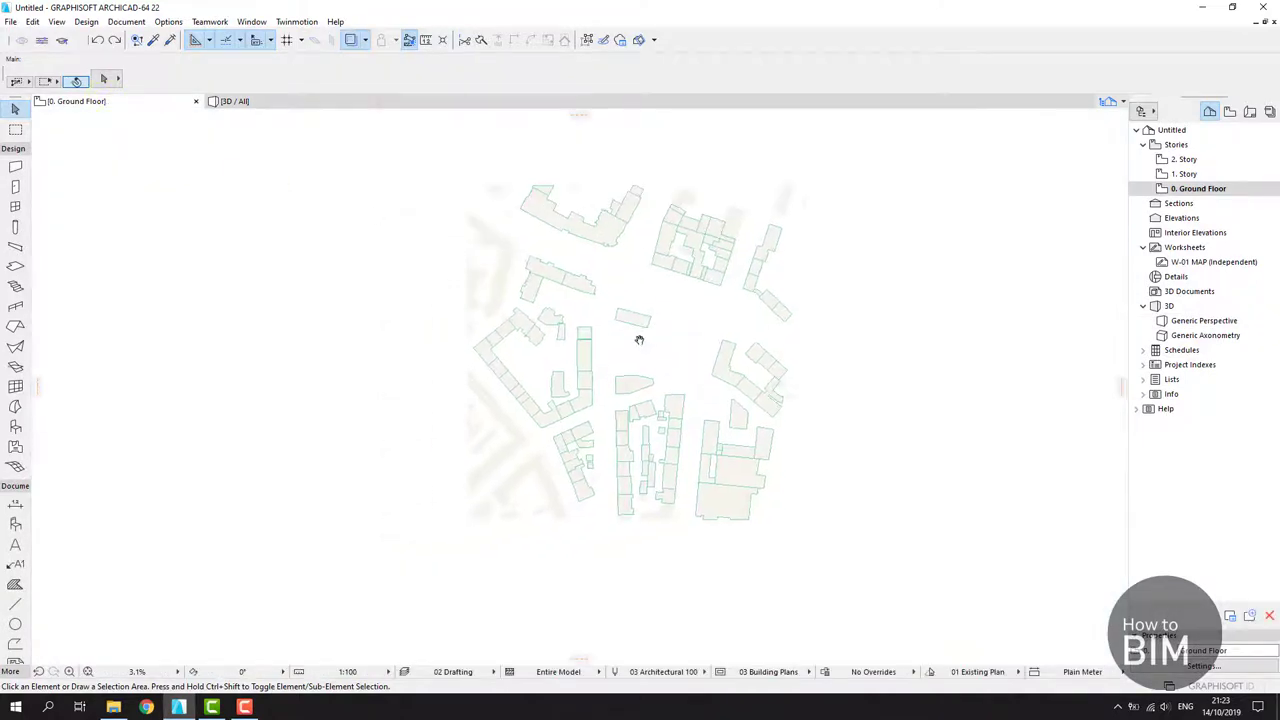
{"action": "middle_click_drag", "start_coordinate": [242, 368], "coordinate": [257, 364]}
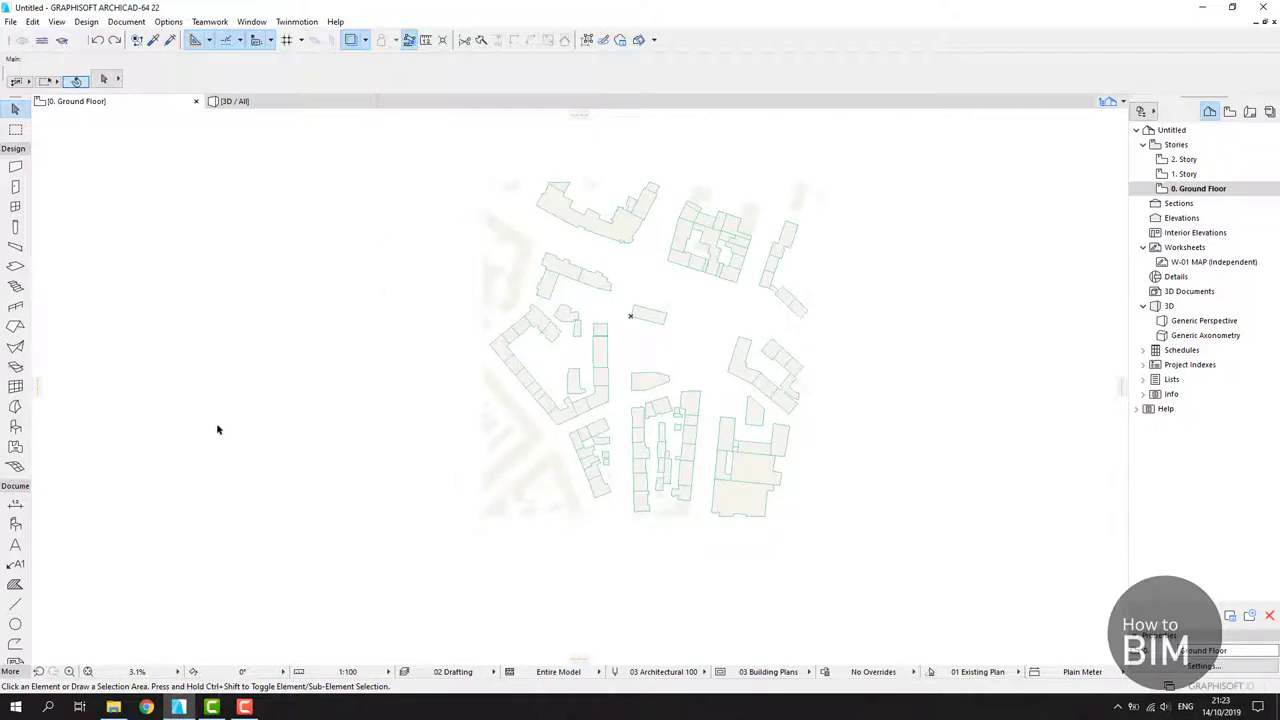
{"action": "left_click", "coordinate": [646, 317]}
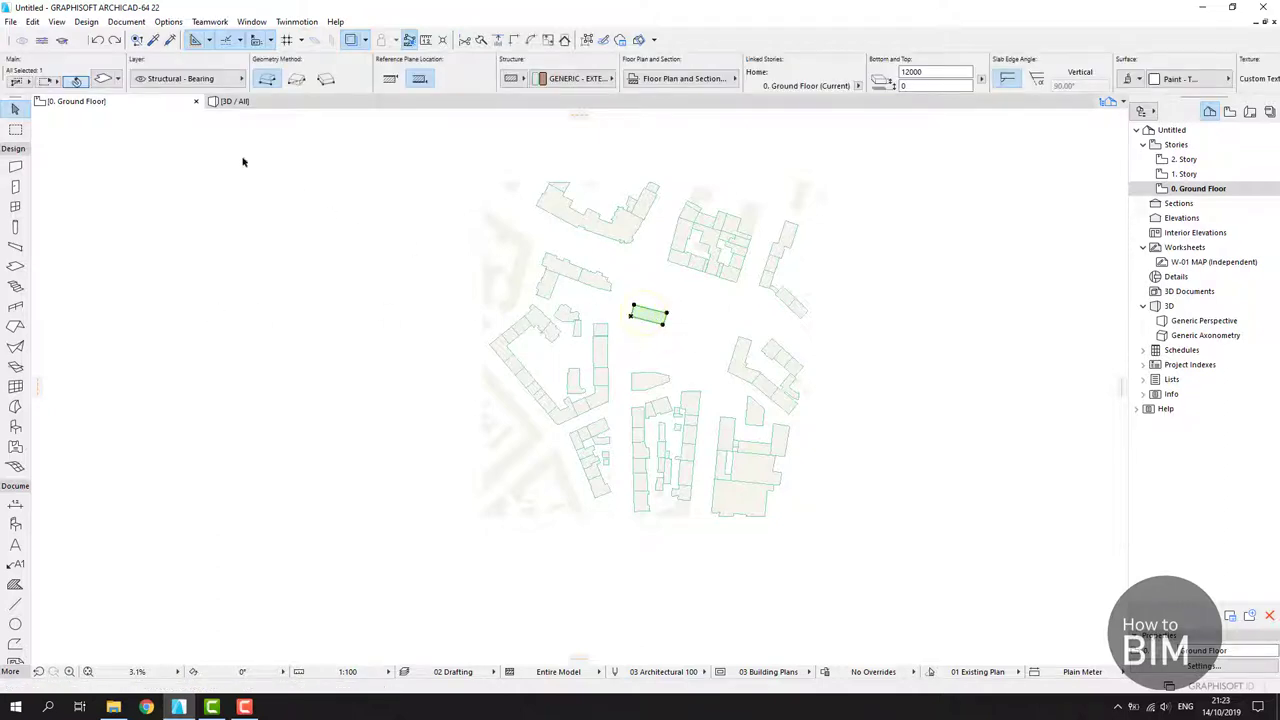
{"action": "key", "text": "ctrl+t"}
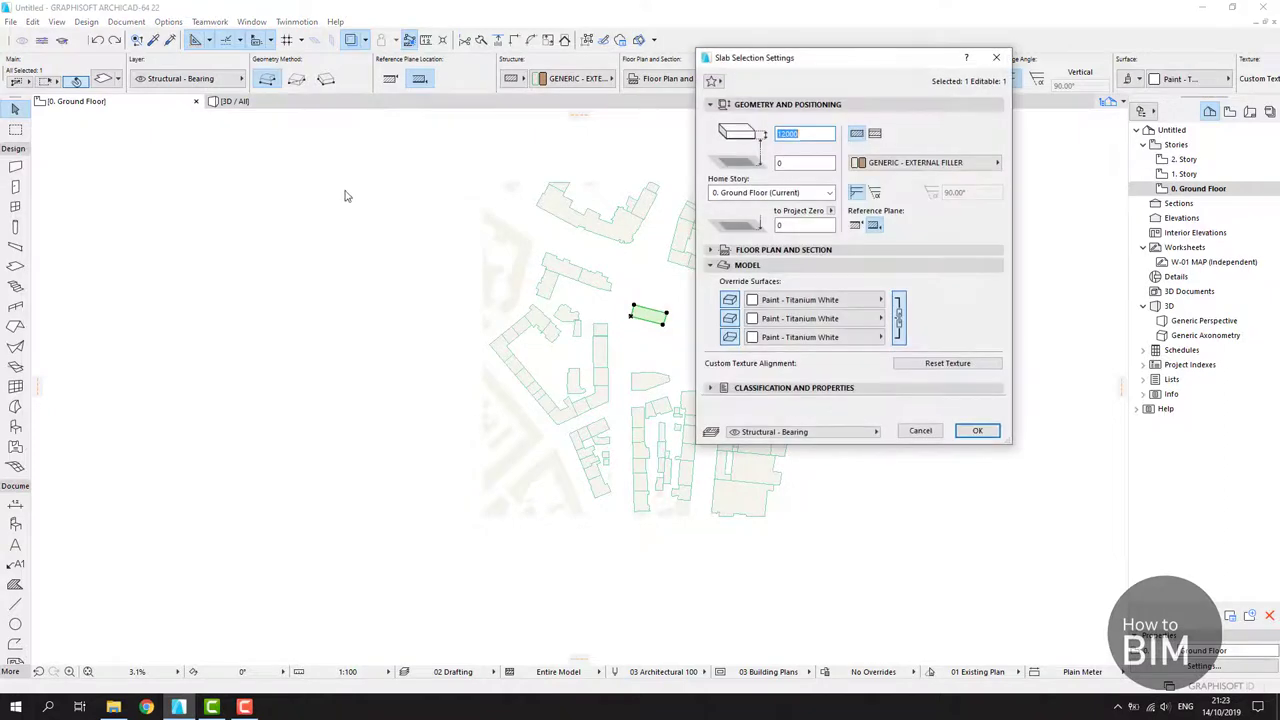
{"action": "left_click", "coordinate": [714, 83]}
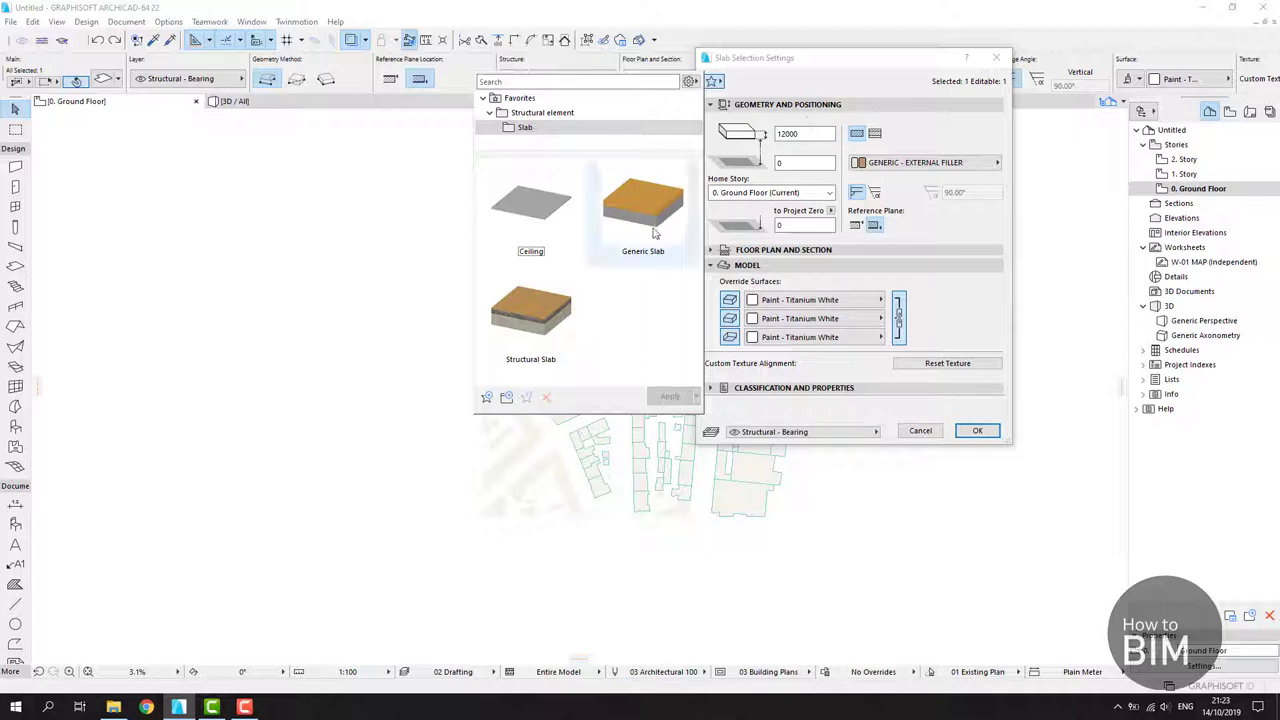
{"action": "left_click", "coordinate": [487, 398]}
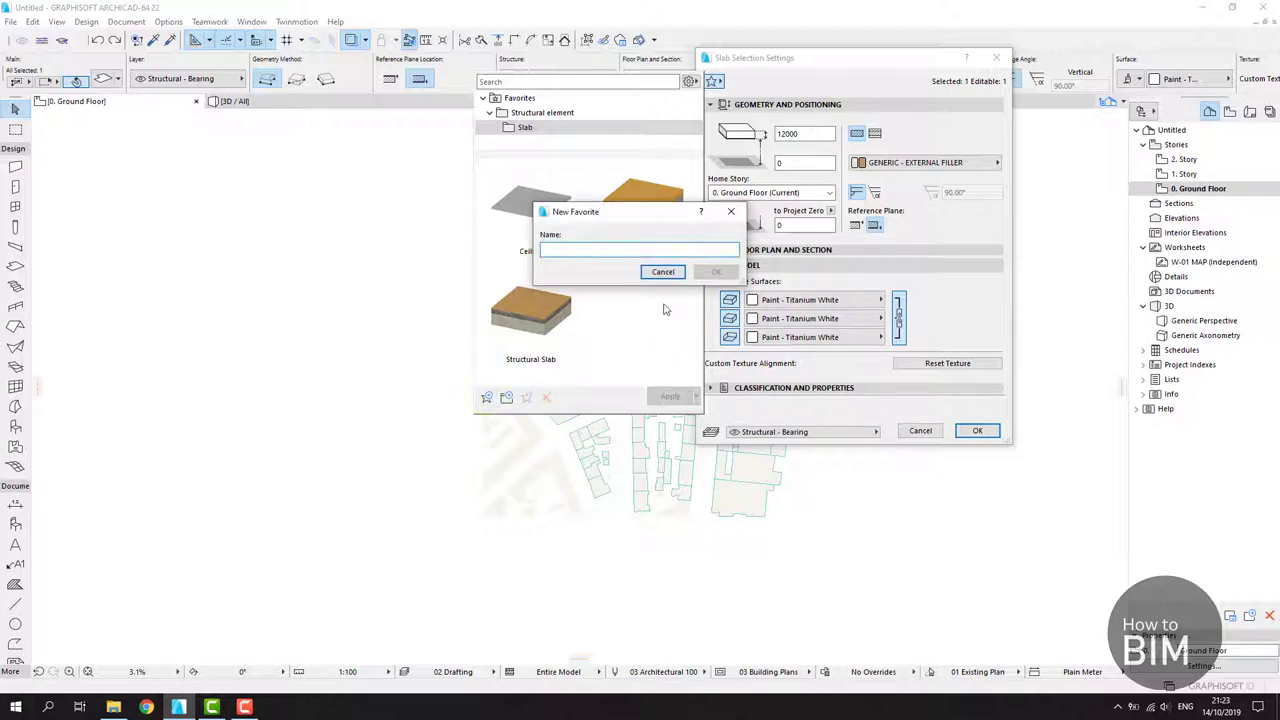
{"action": "type", "text": "4 floors"}
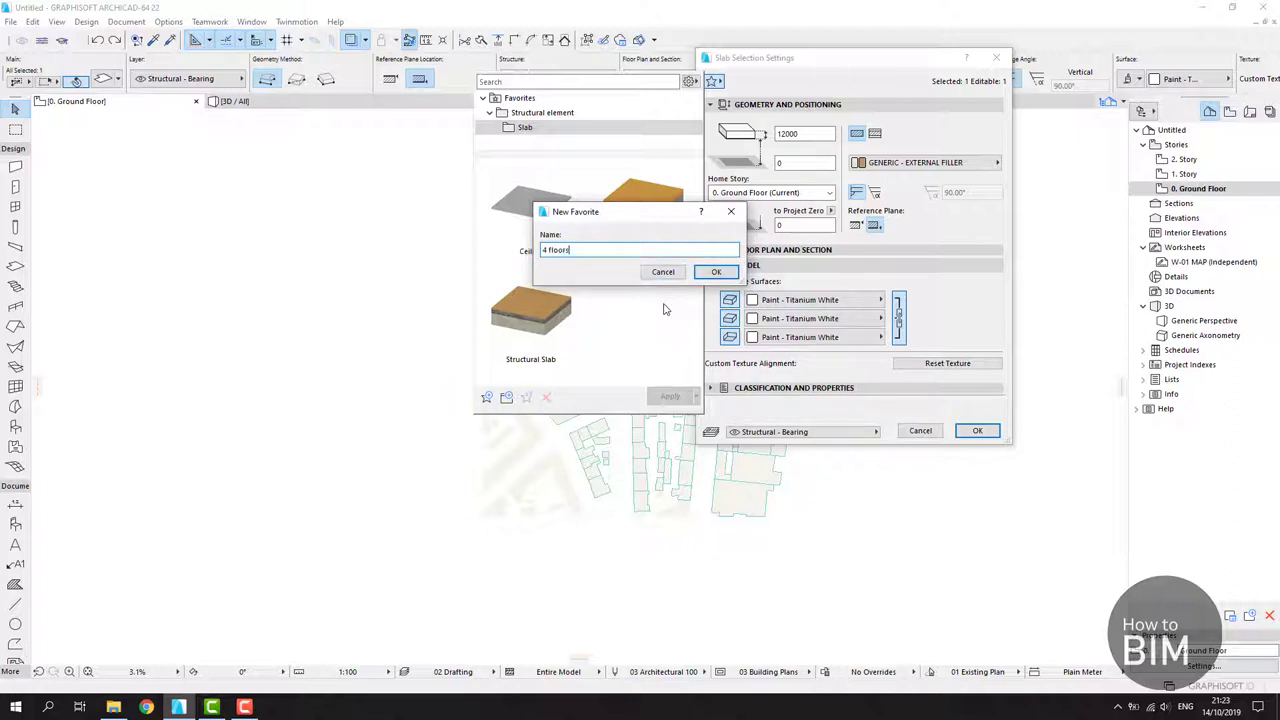
{"action": "key", "text": "Return"}
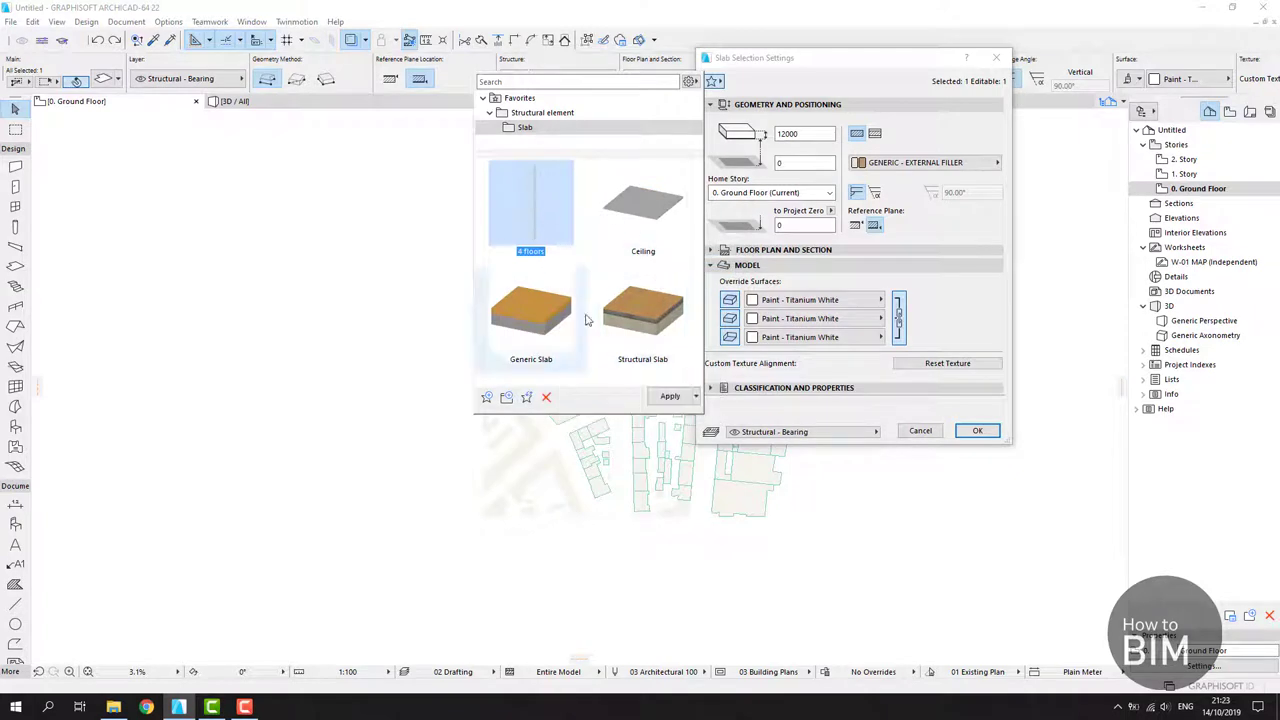
{"action": "left_click", "coordinate": [670, 397]}
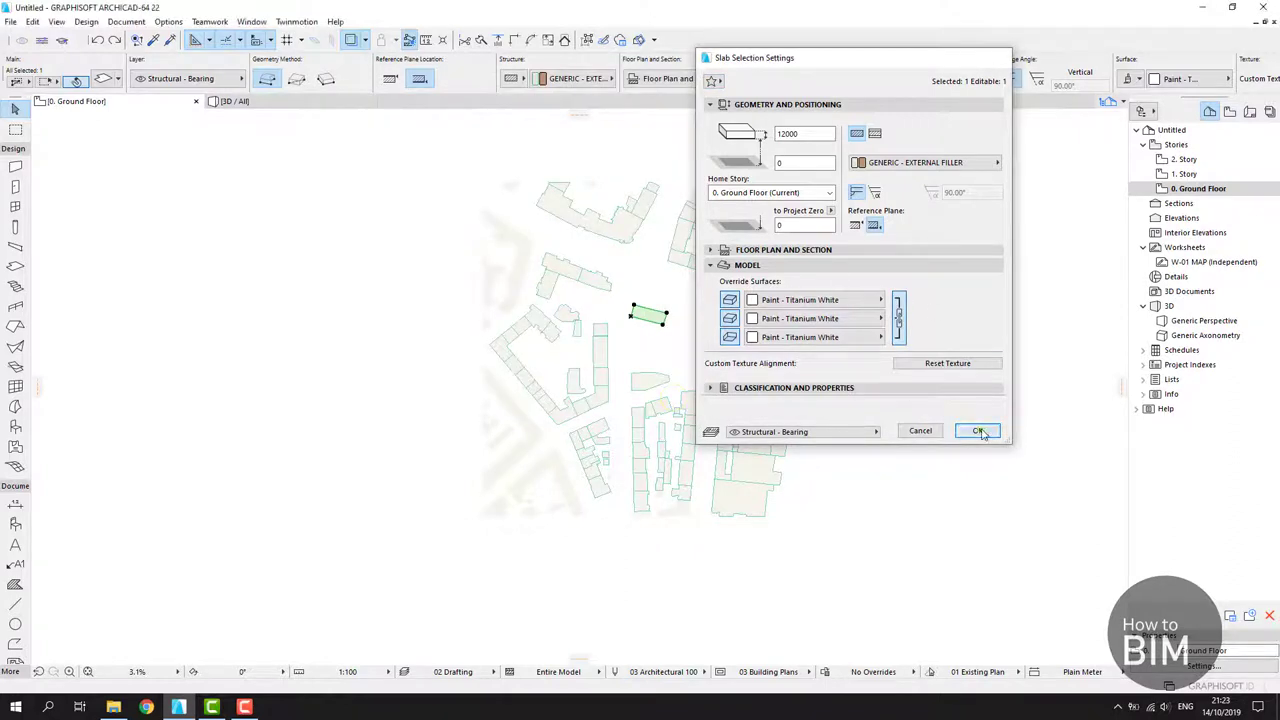
{"action": "left_click", "coordinate": [977, 431]}
- Reselect the slab and check the '4 floors' favorite in its settings
{"action": "left_click", "coordinate": [757, 320]}
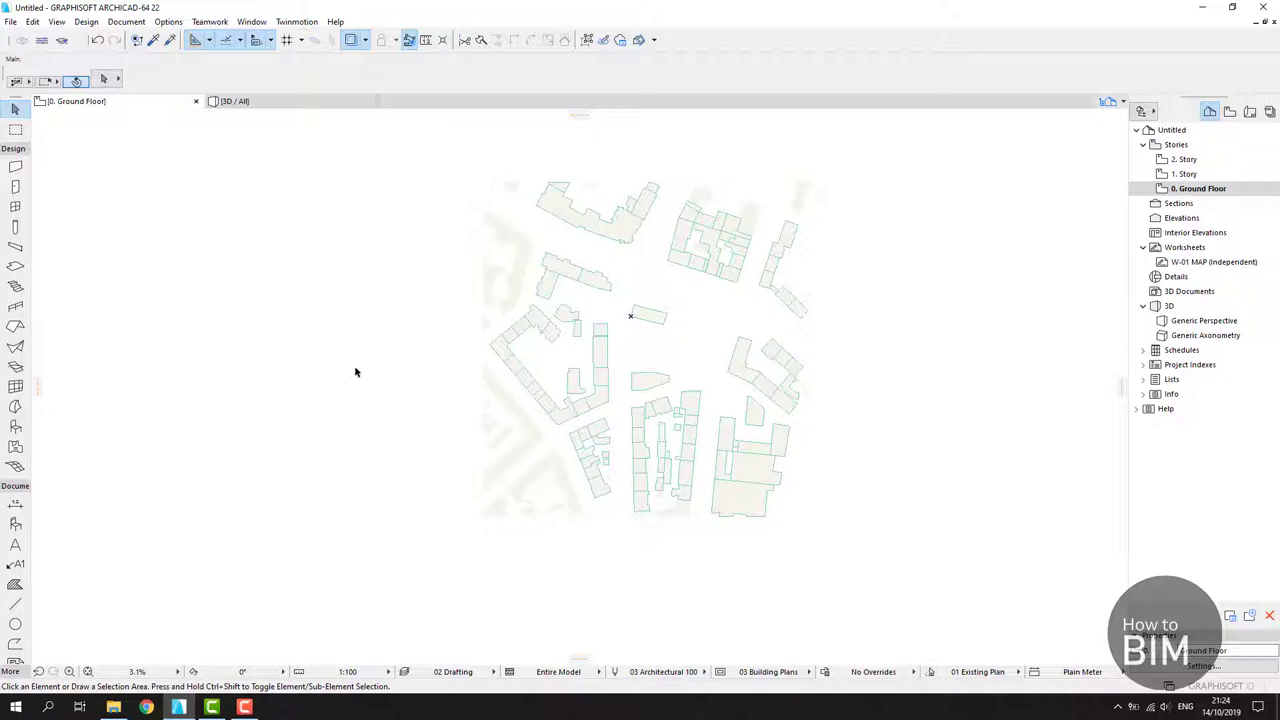
{"action": "left_click", "coordinate": [652, 315]}
{"action": "left_click", "coordinate": [106, 80]}
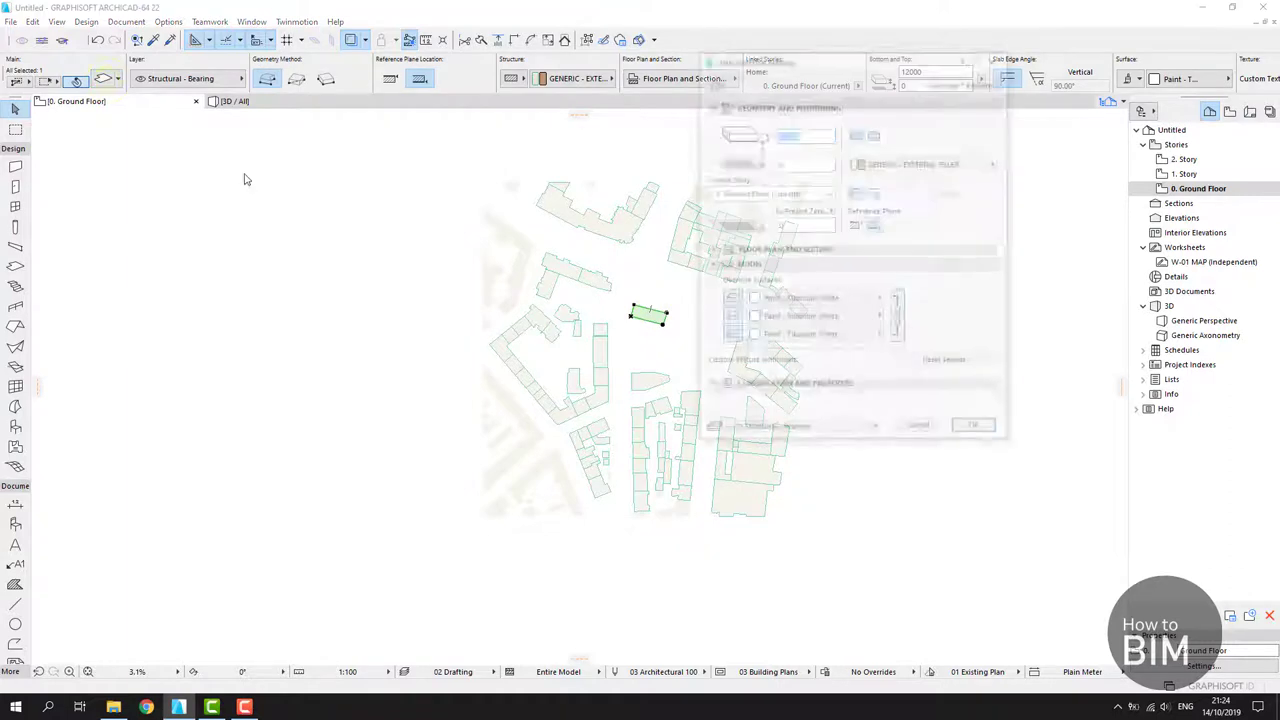
{"action": "left_click", "coordinate": [712, 81]}
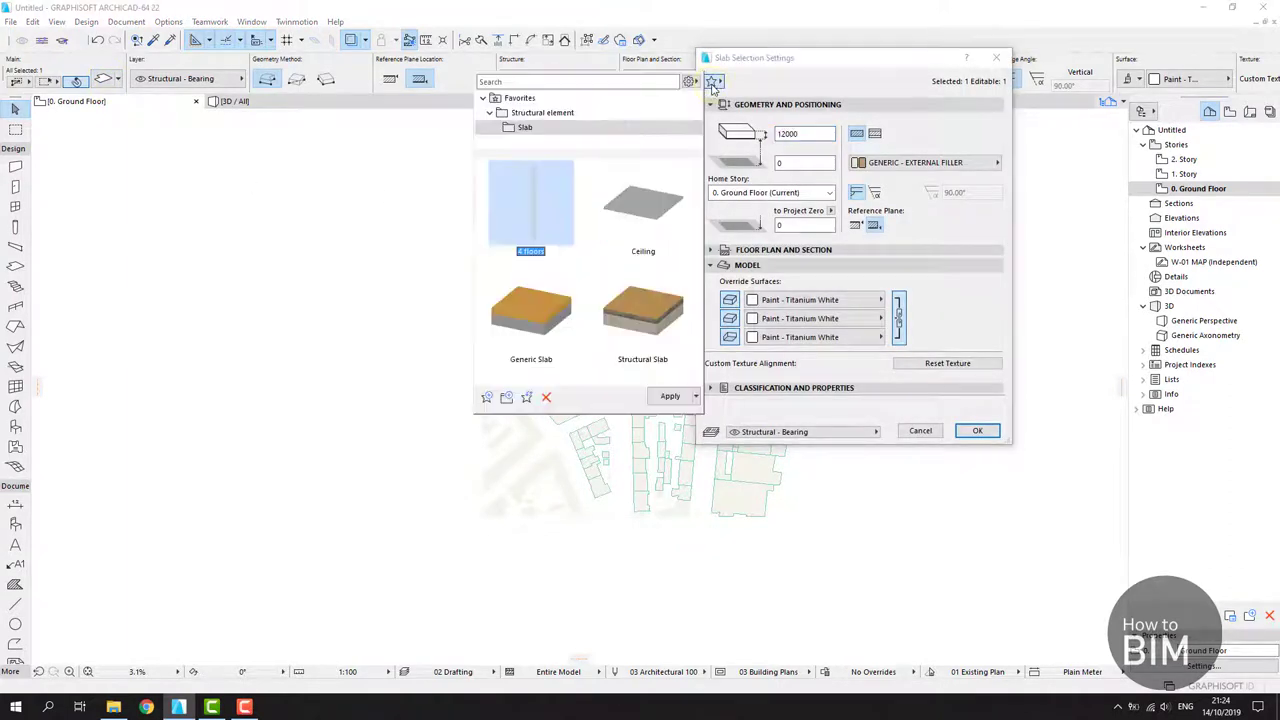
{"action": "left_click", "coordinate": [719, 86]}
{"action": "left_click", "coordinate": [996, 57]}
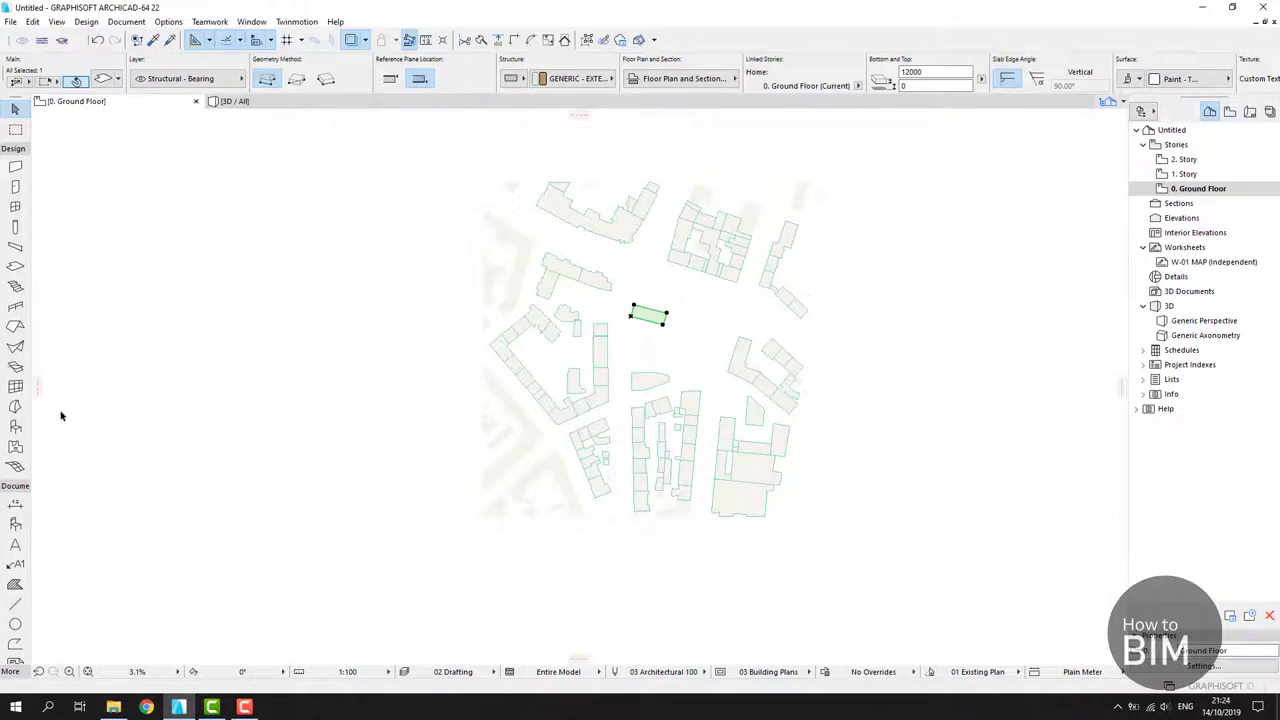
- Draw a five-cornered slab with a pointed top corner left of the city map
{"action": "left_click", "coordinate": [15, 266]}
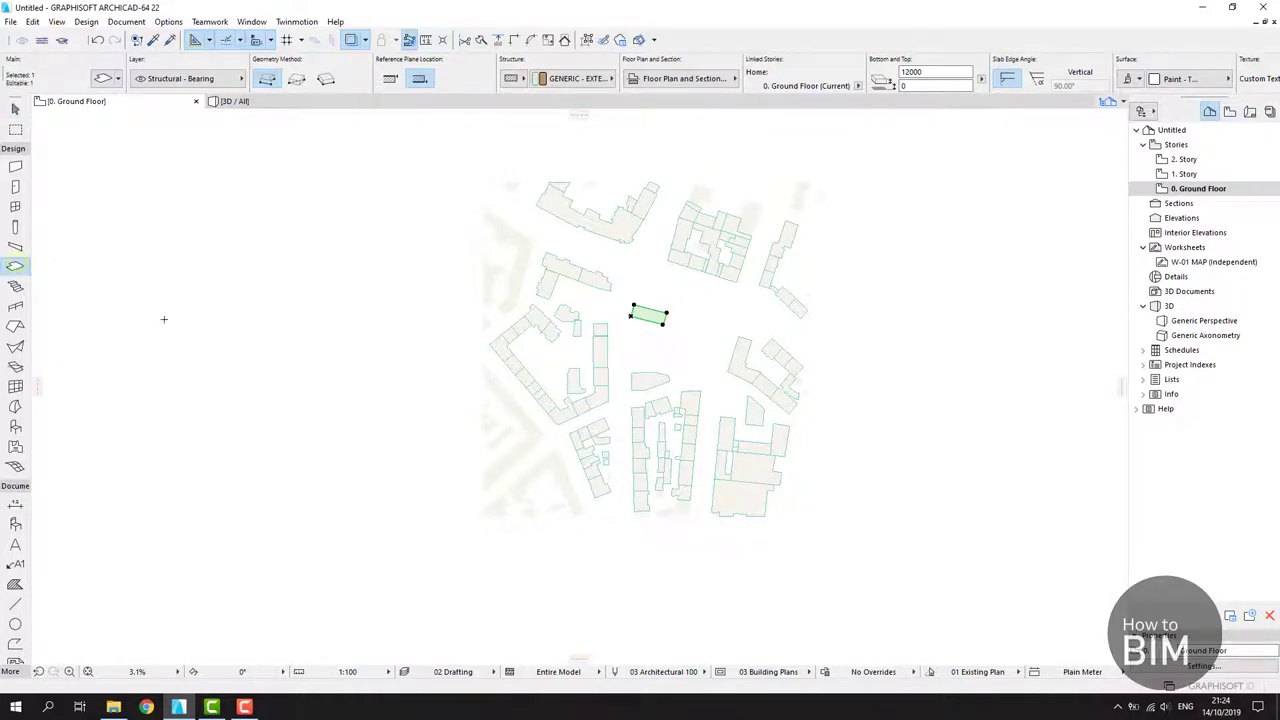
{"action": "scroll", "coordinate": [218, 323], "scroll_direction": "up", "scroll_amount": 2}
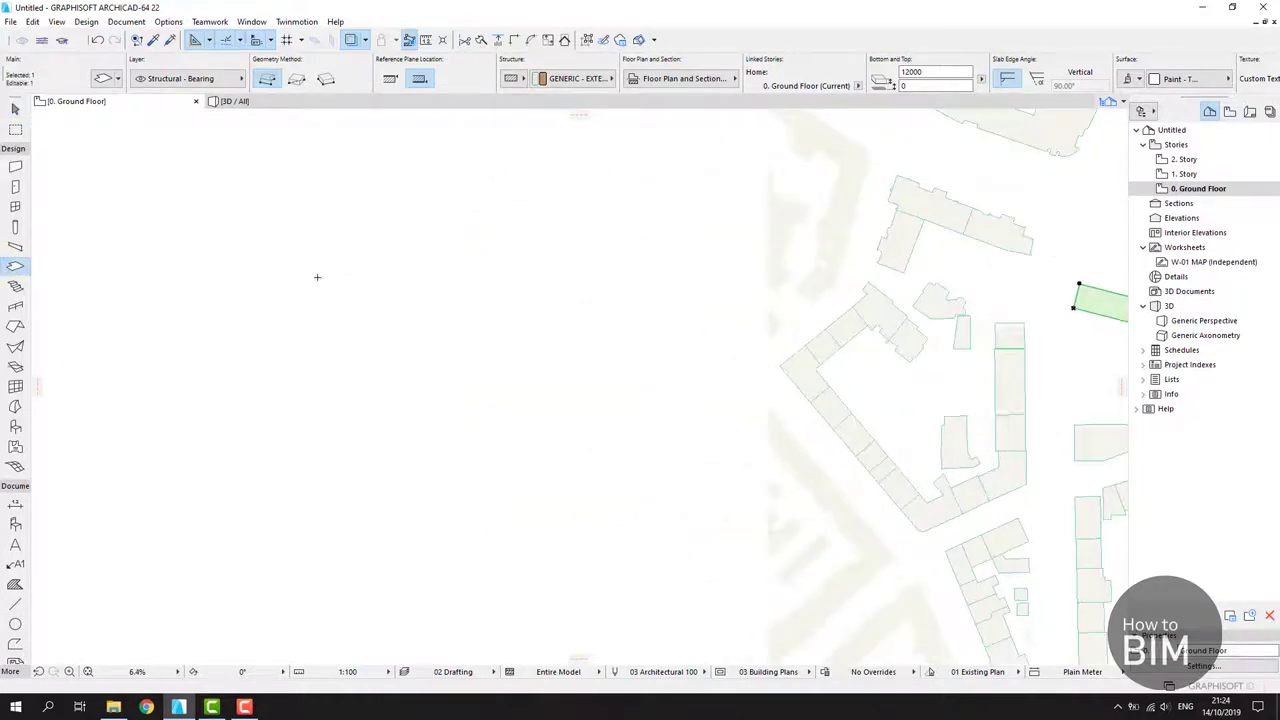
{"action": "key", "text": "Escape"}
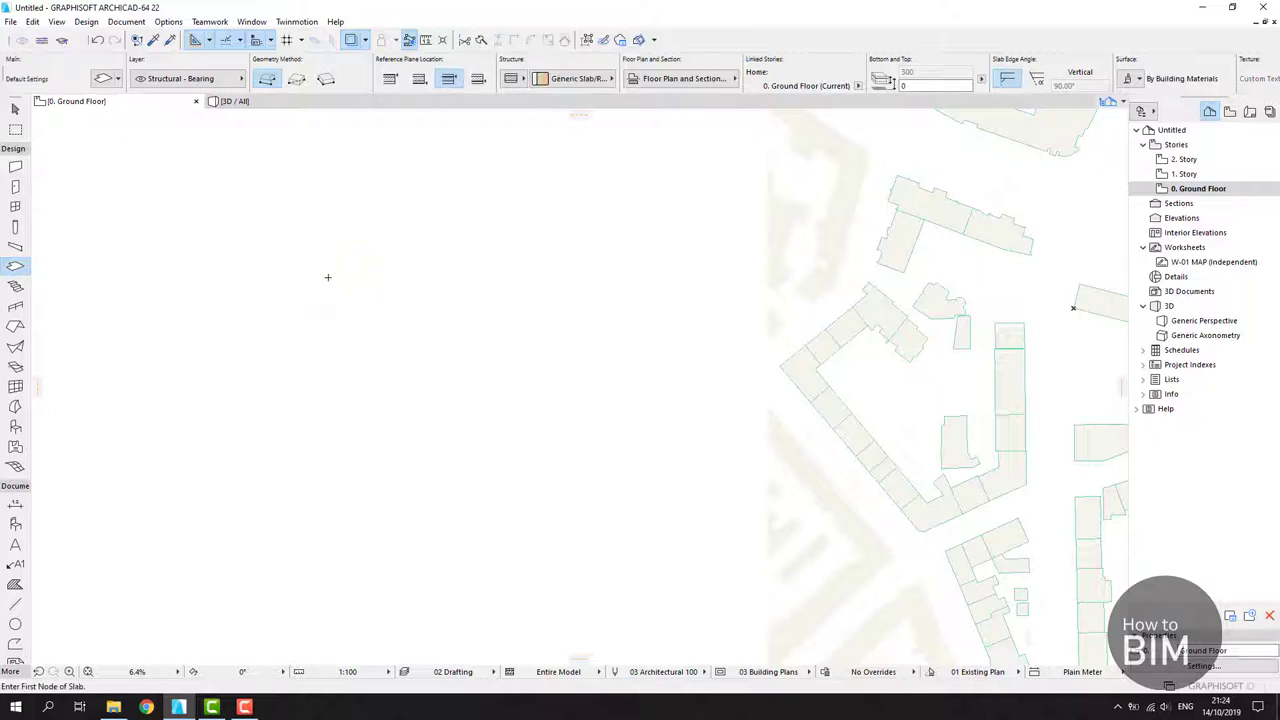
{"action": "left_click", "coordinate": [384, 247]}
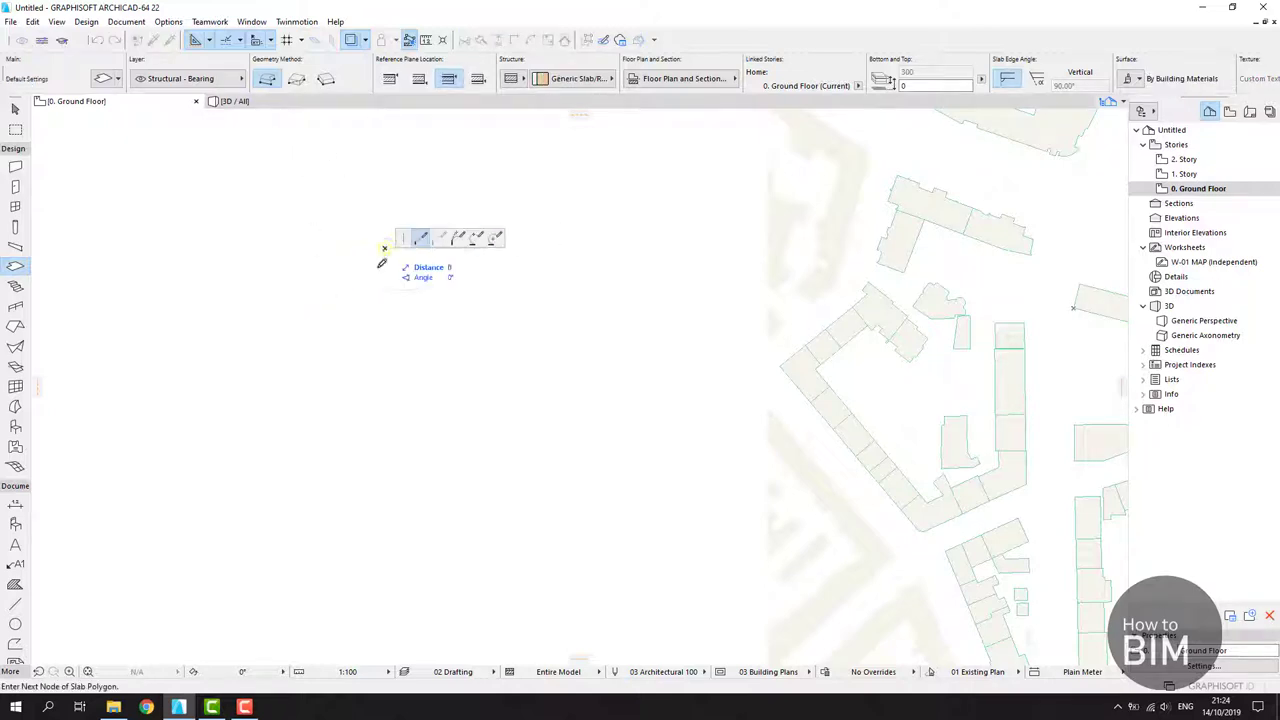
{"action": "left_click", "coordinate": [347, 321]}
{"action": "left_click", "coordinate": [249, 321]}
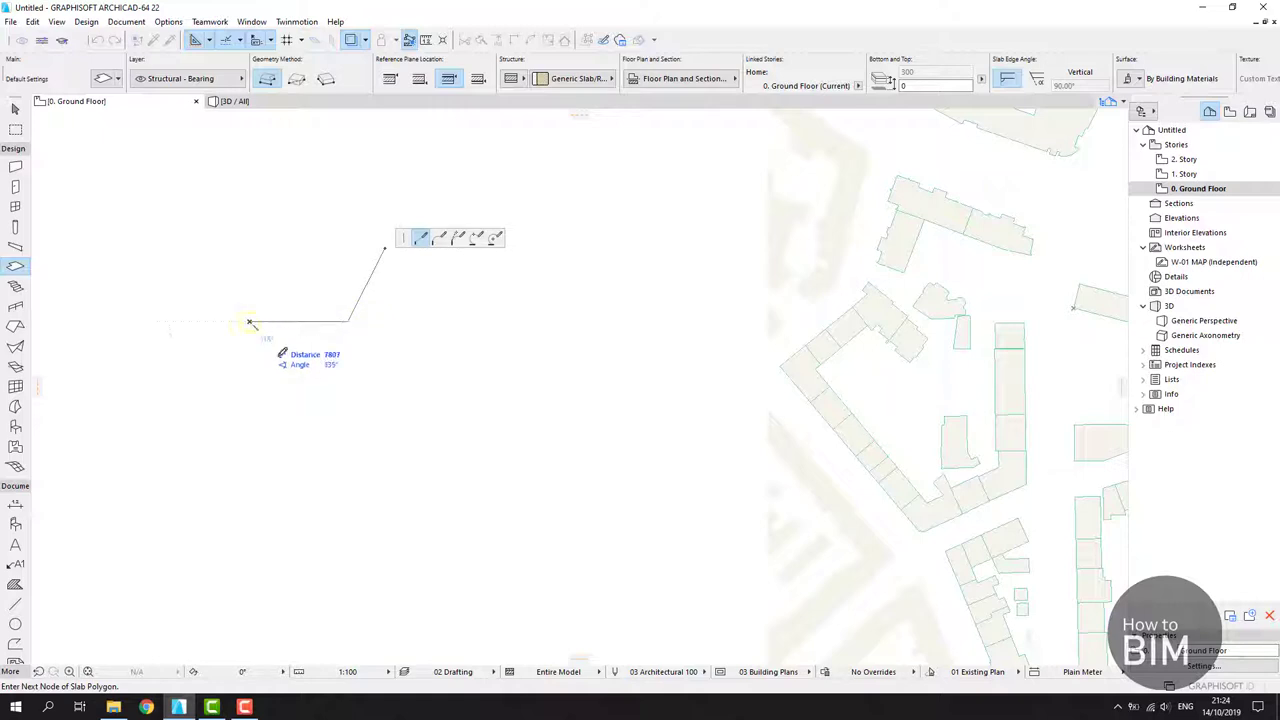
{"action": "left_click", "coordinate": [315, 387]}
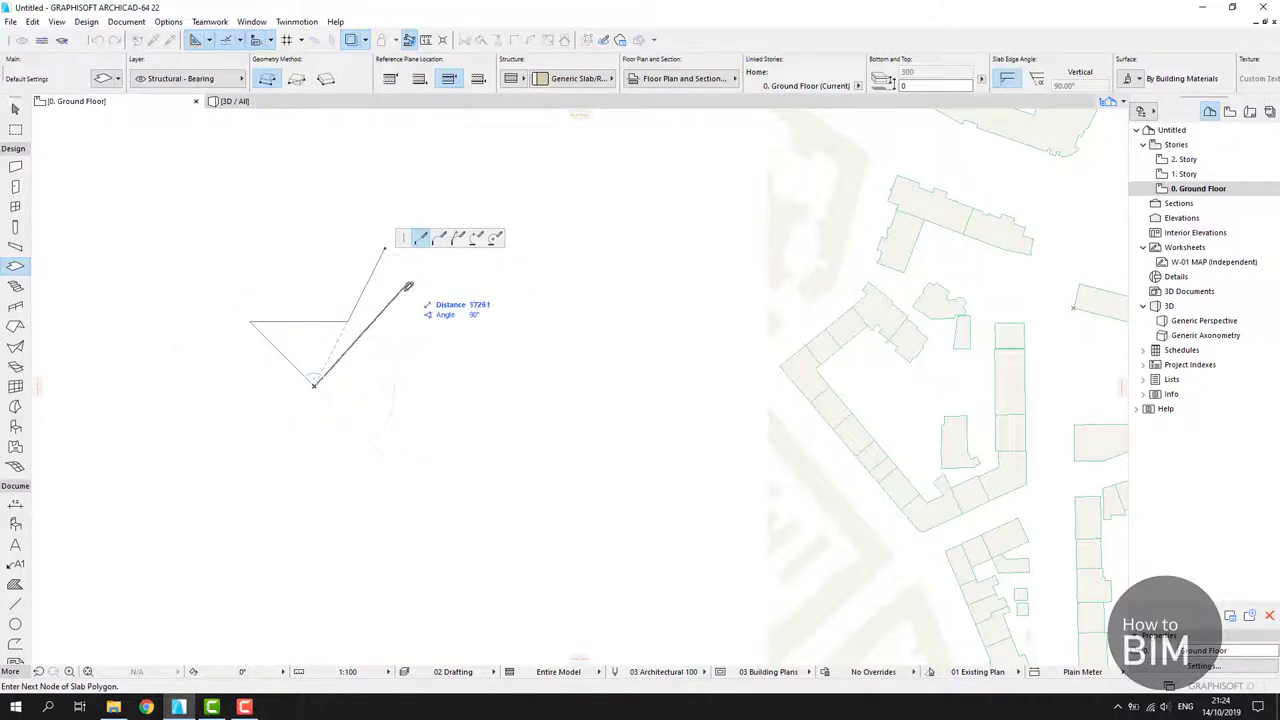
{"action": "left_click", "coordinate": [421, 369]}
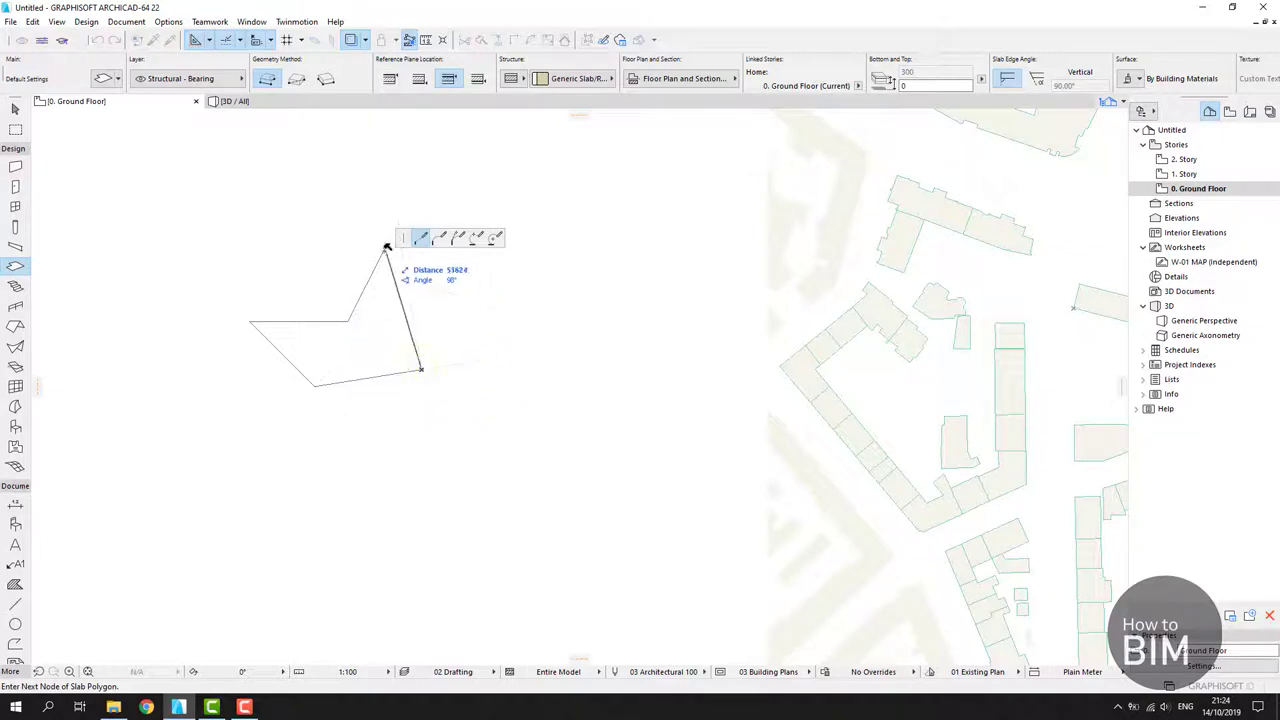
{"action": "left_click", "coordinate": [383, 249]}
{"action": "left_click", "coordinate": [379, 316], "text": "shift"}
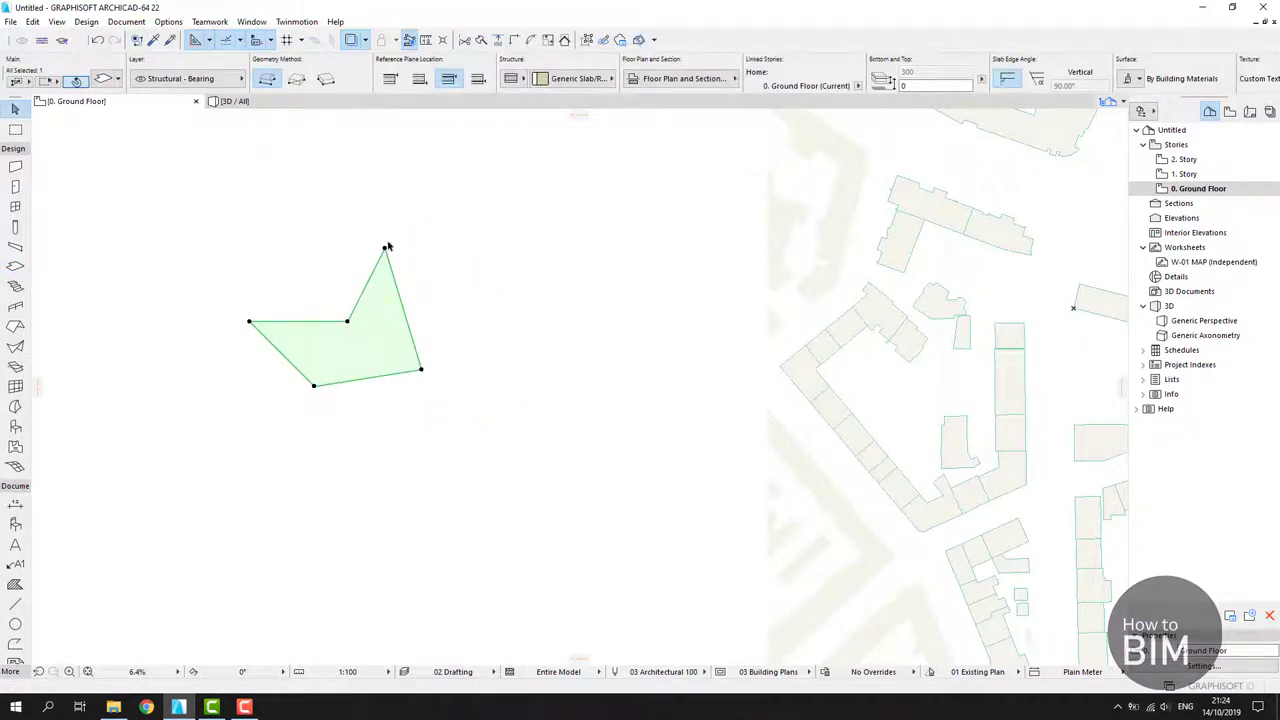
{"action": "left_click", "coordinate": [384, 249]}
- Mirror a copy of the slab about a vertical axis through its top corner
{"action": "left_click", "coordinate": [457, 256]}
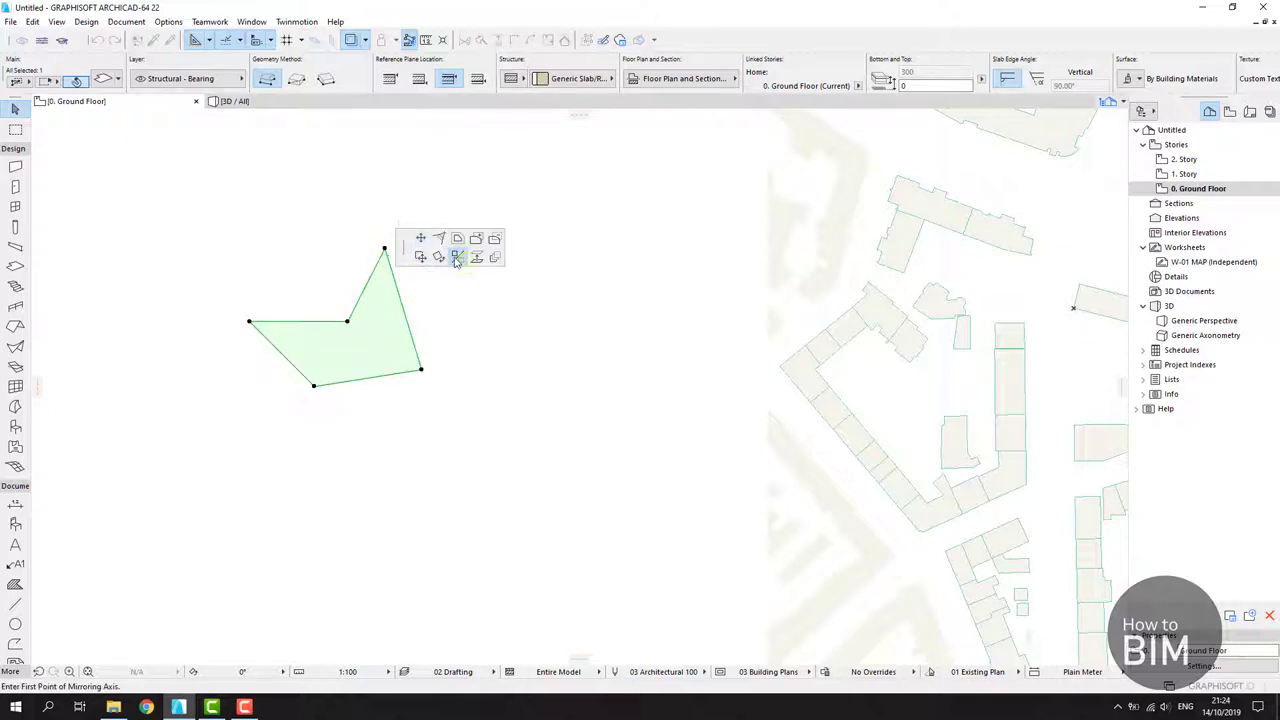
{"action": "left_click", "coordinate": [384, 249]}
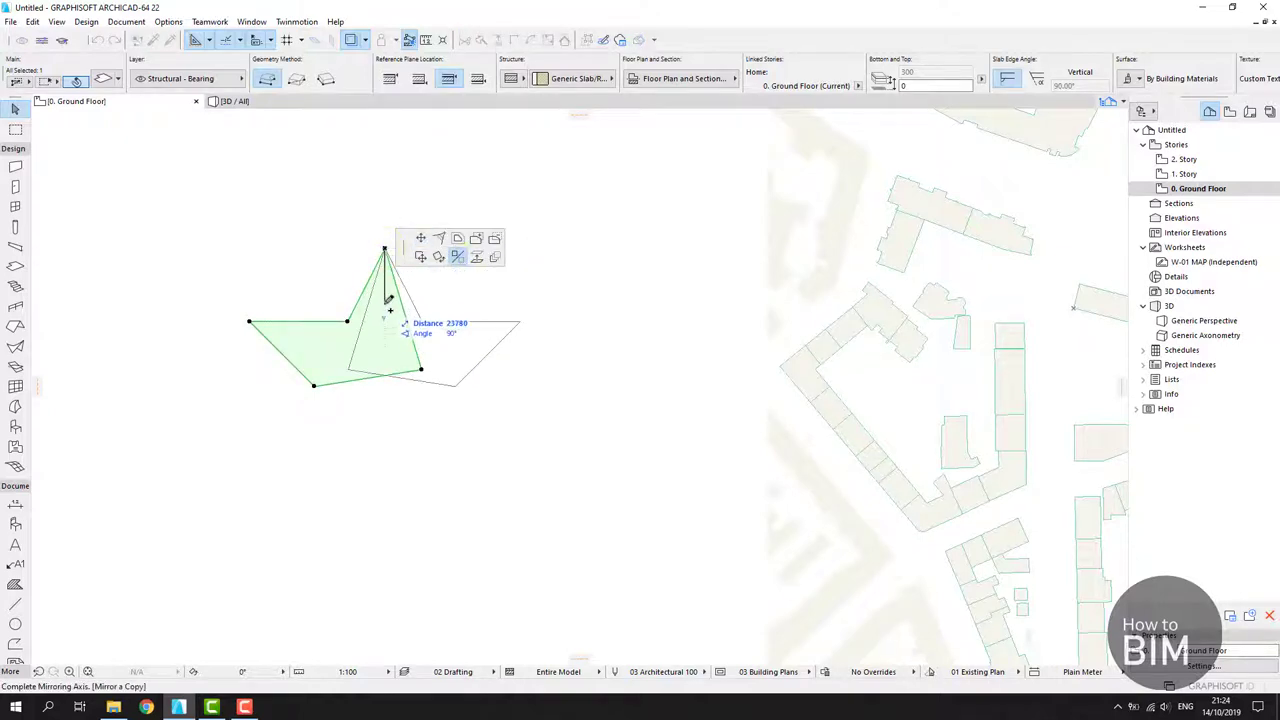
{"action": "left_click", "coordinate": [390, 323]}
{"action": "left_click", "coordinate": [551, 380]}
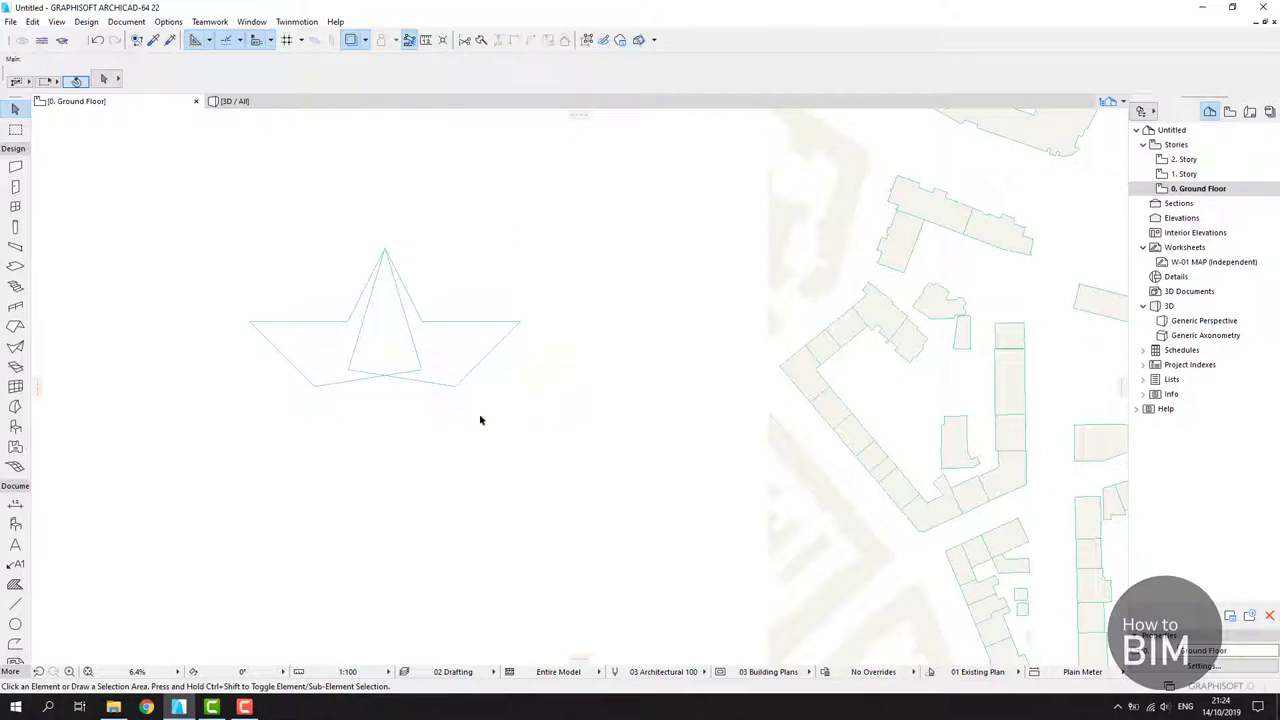
- Mirror both slabs downward about a horizontal axis through the lower corner
{"action": "middle_click_drag", "start_coordinate": [480, 420], "coordinate": [504, 339]}
{"action": "left_click", "coordinate": [462, 296]}
{"action": "left_click", "coordinate": [363, 291], "text": "shift"}
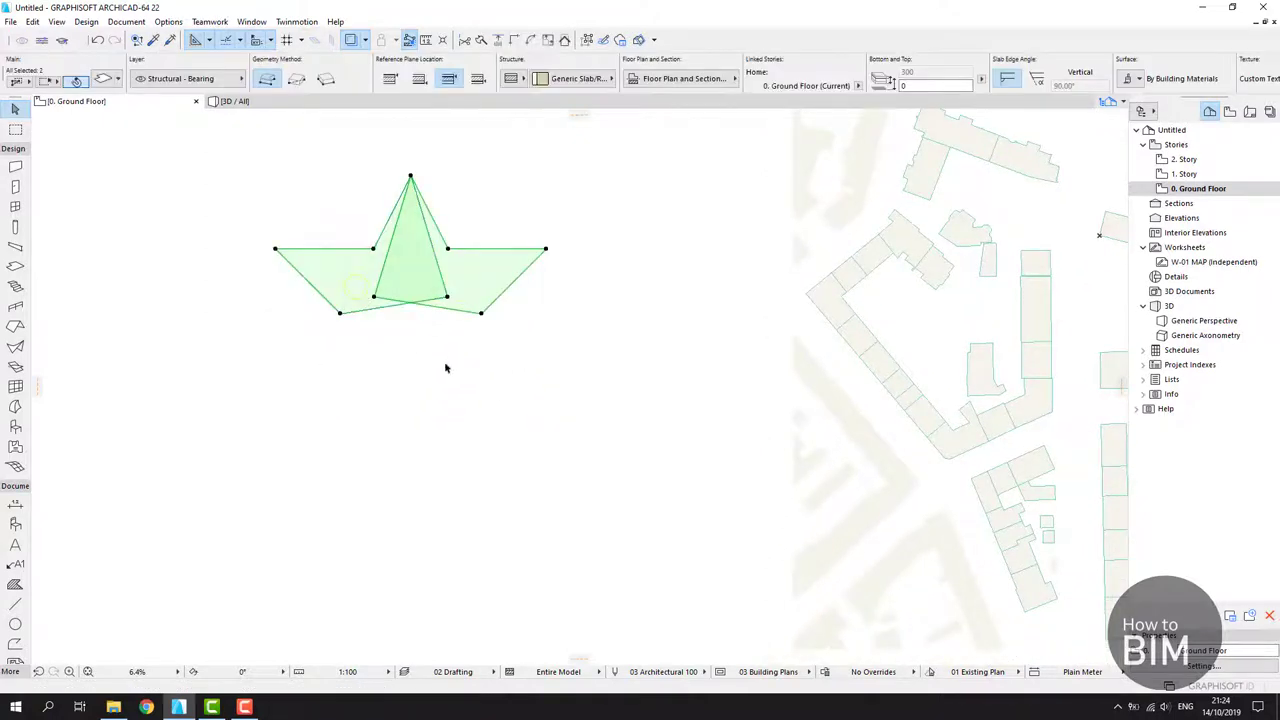
{"action": "left_click", "coordinate": [340, 314]}
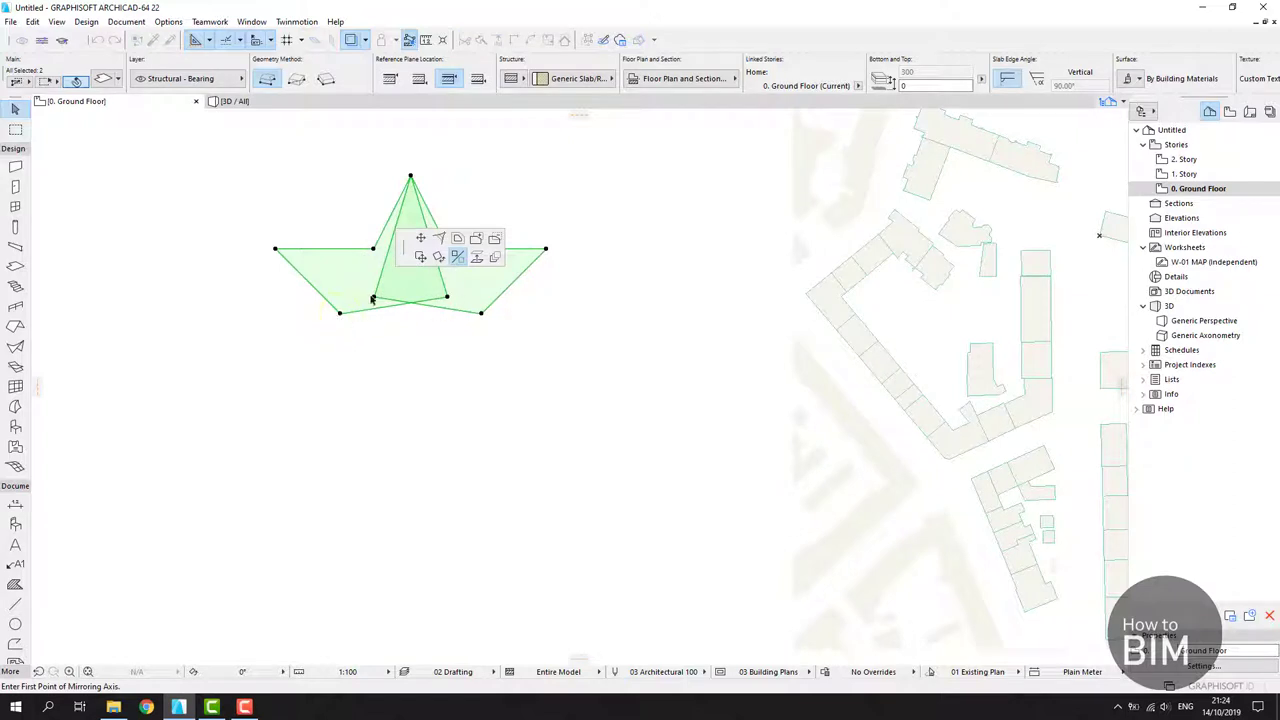
{"action": "left_click", "coordinate": [340, 314]}
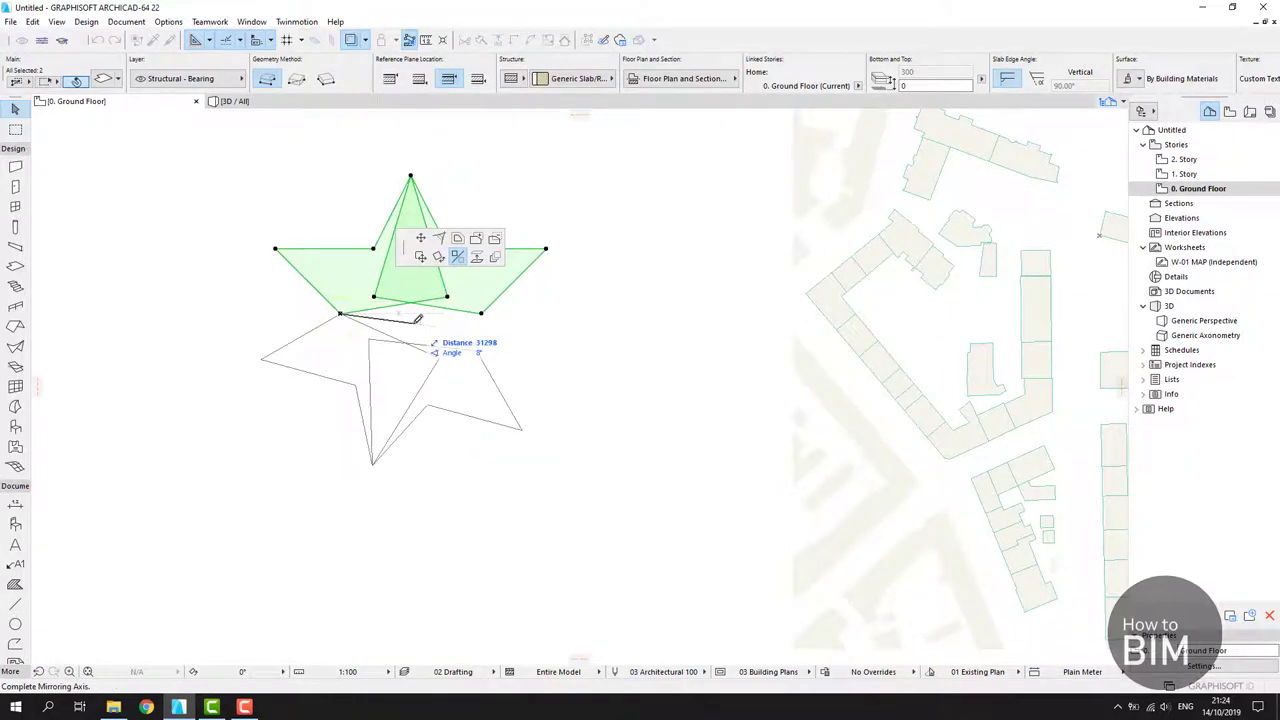
{"action": "left_click", "coordinate": [497, 314]}
{"action": "key", "text": "Escape"}
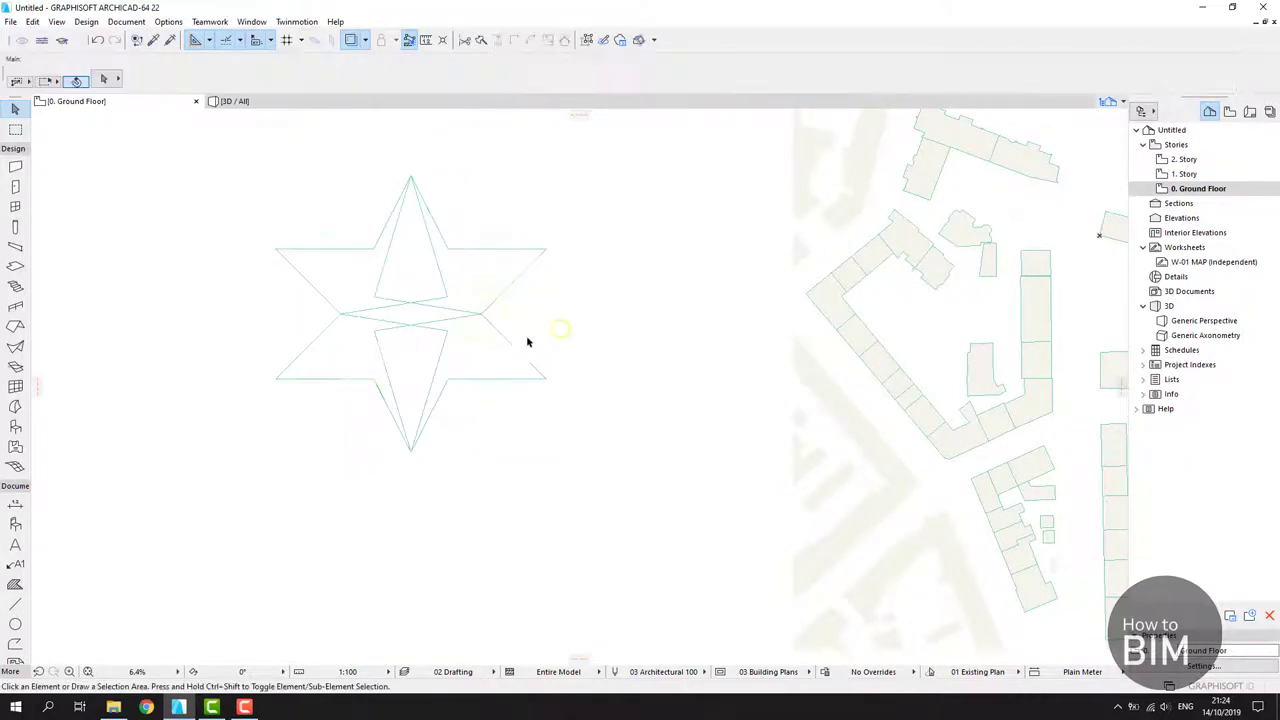
{"action": "middle_click_drag", "start_coordinate": [589, 428], "coordinate": [581, 466]}
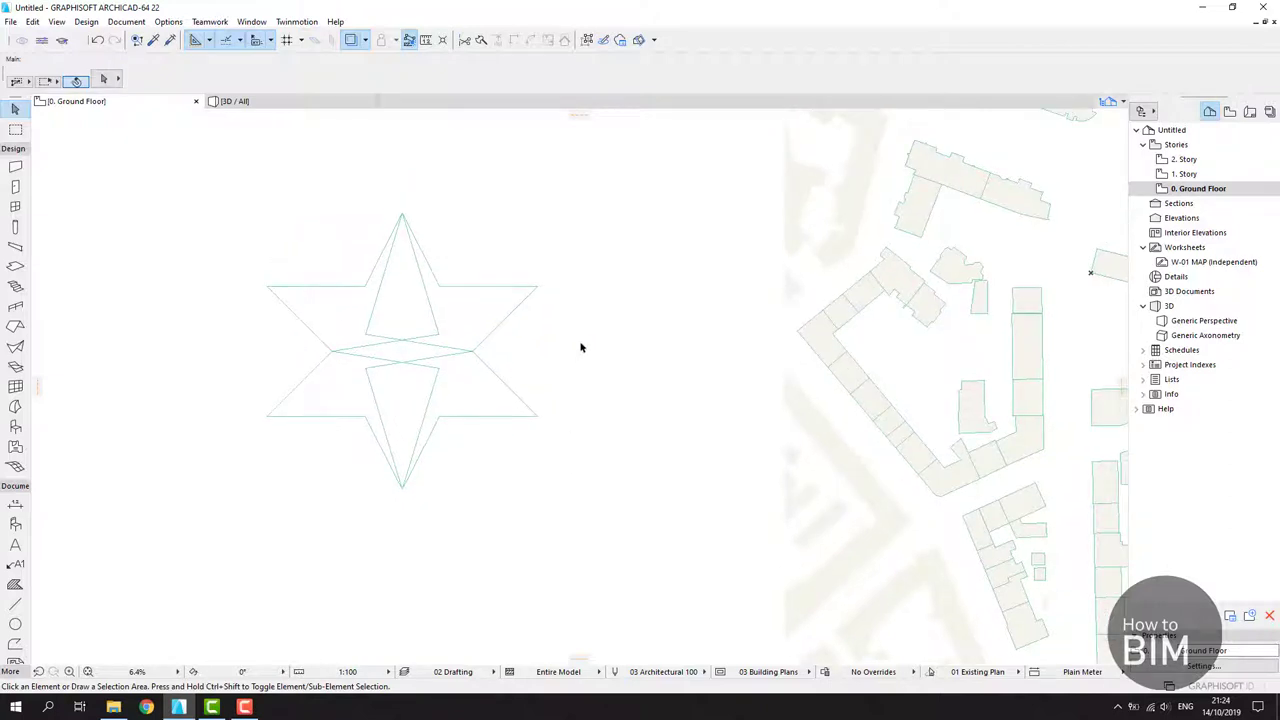
- Reposition corners of the lower and left star slabs with Move Node
{"action": "left_click", "coordinate": [437, 389]}
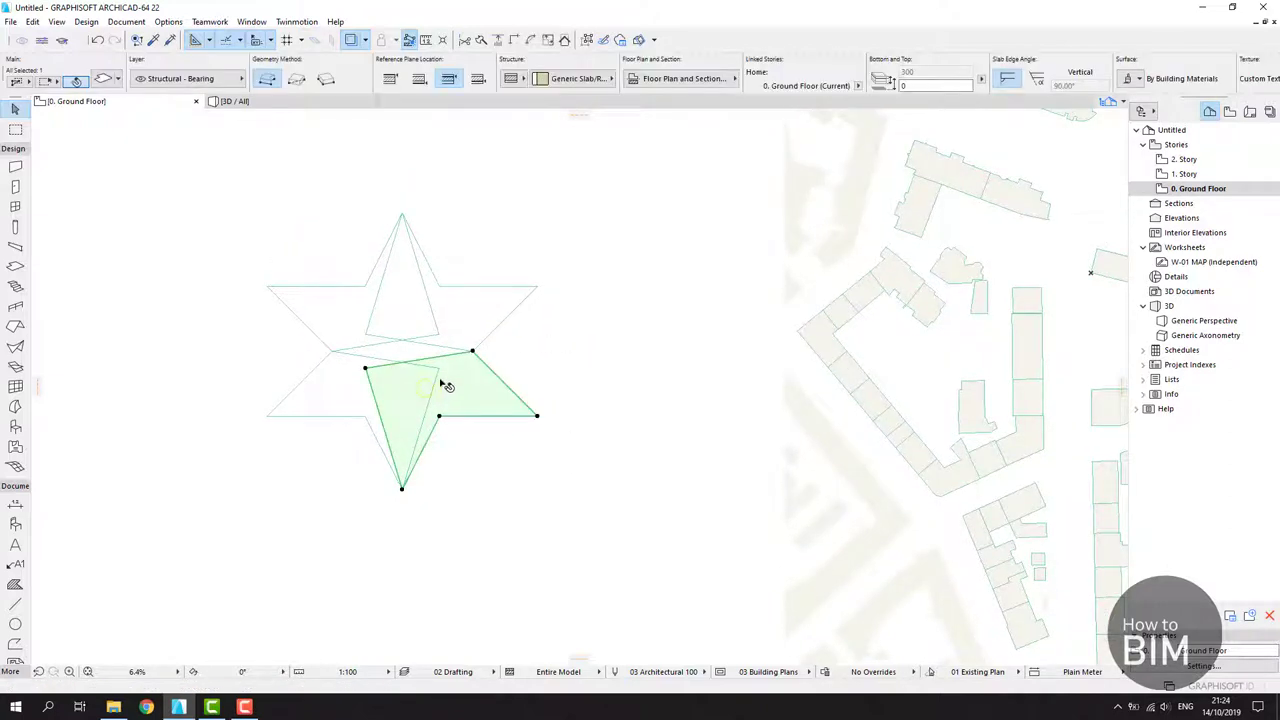
{"action": "left_click", "coordinate": [366, 369]}
{"action": "left_click", "coordinate": [420, 238]}
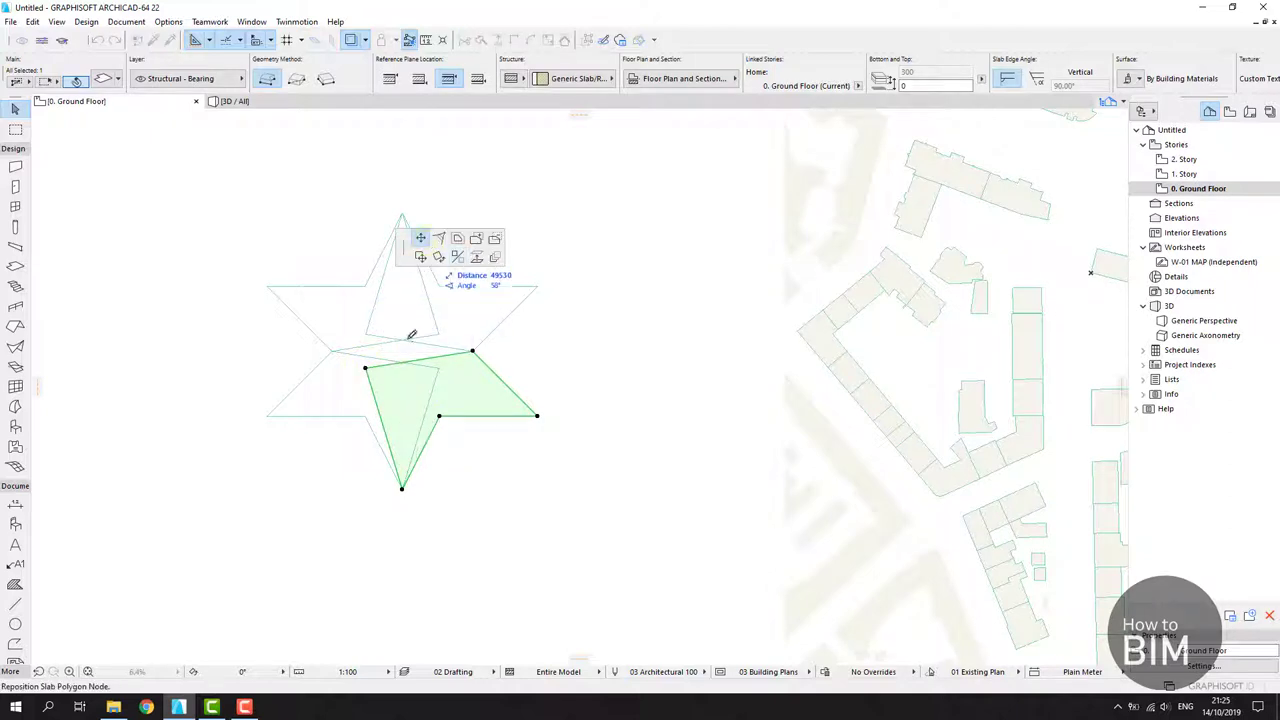
{"action": "left_click", "coordinate": [443, 362]}
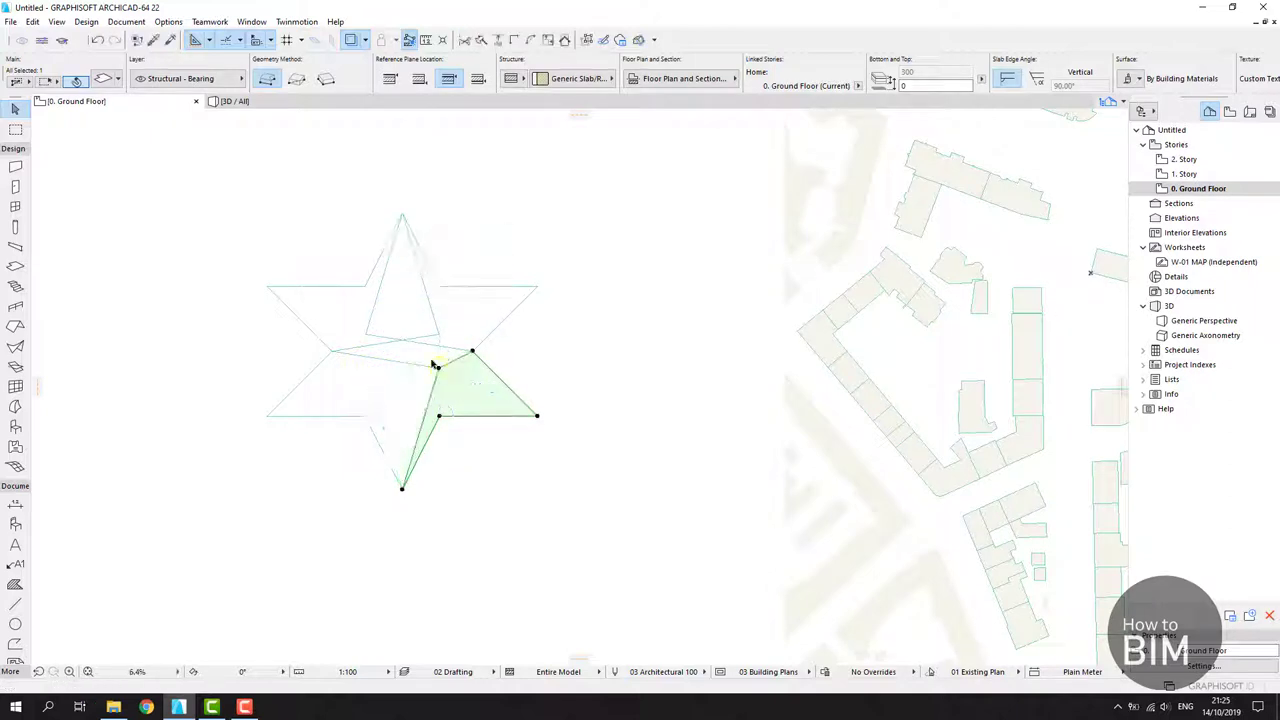
{"action": "left_click", "coordinate": [369, 332]}
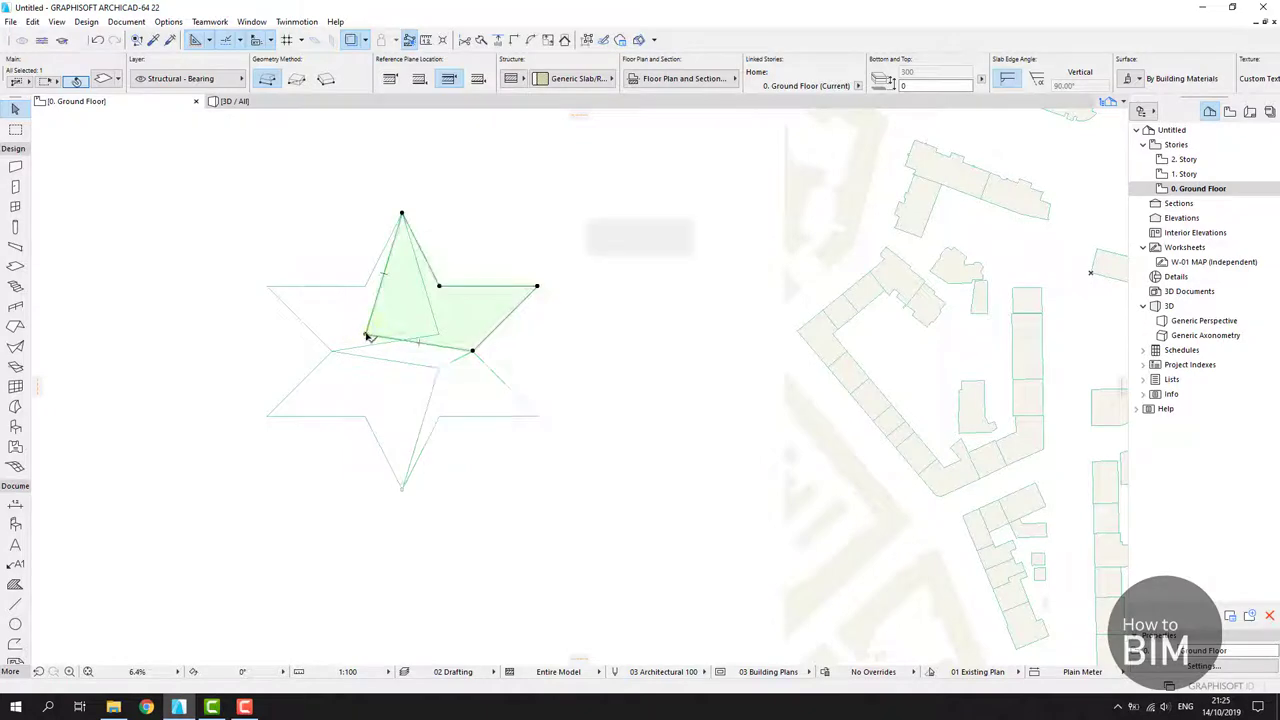
{"action": "left_click", "coordinate": [366, 334]}
{"action": "left_click", "coordinate": [438, 334]}
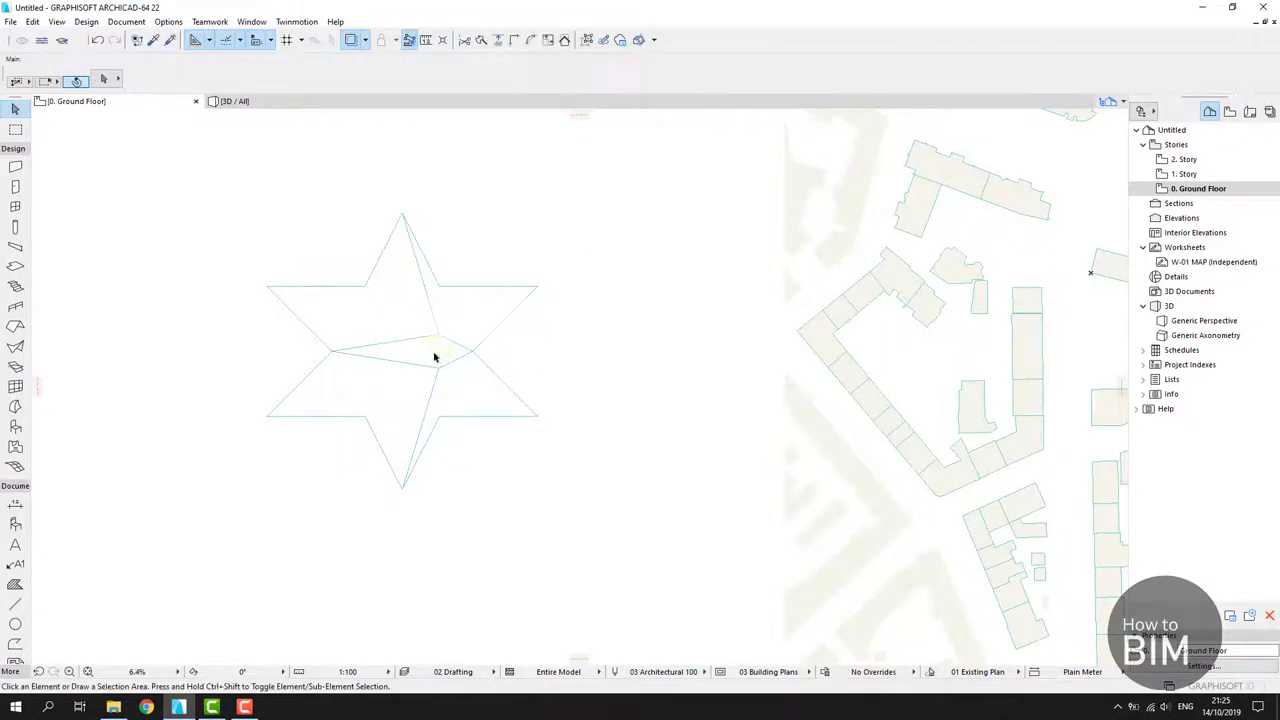
- Move corners of the lower-left and right triangular slabs to complete the six-pointed star
{"action": "left_click", "coordinate": [438, 370]}
{"action": "left_click", "coordinate": [438, 369]}
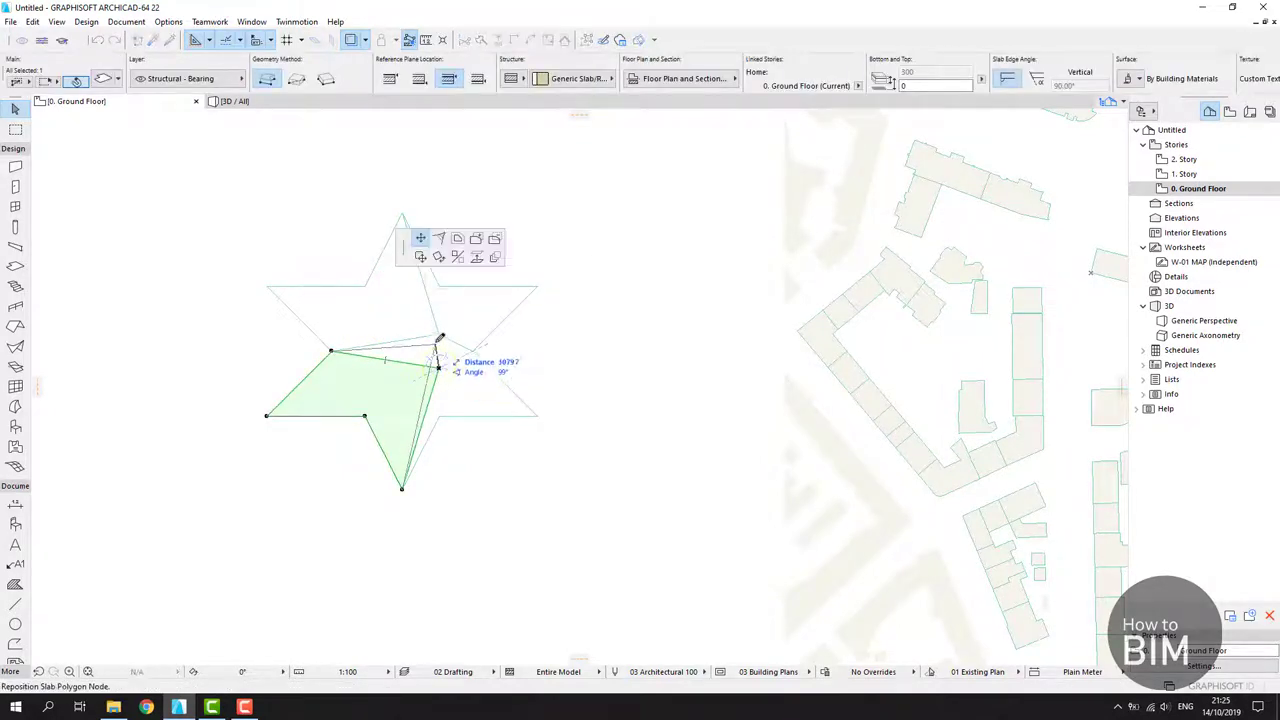
{"action": "left_click", "coordinate": [438, 334]}
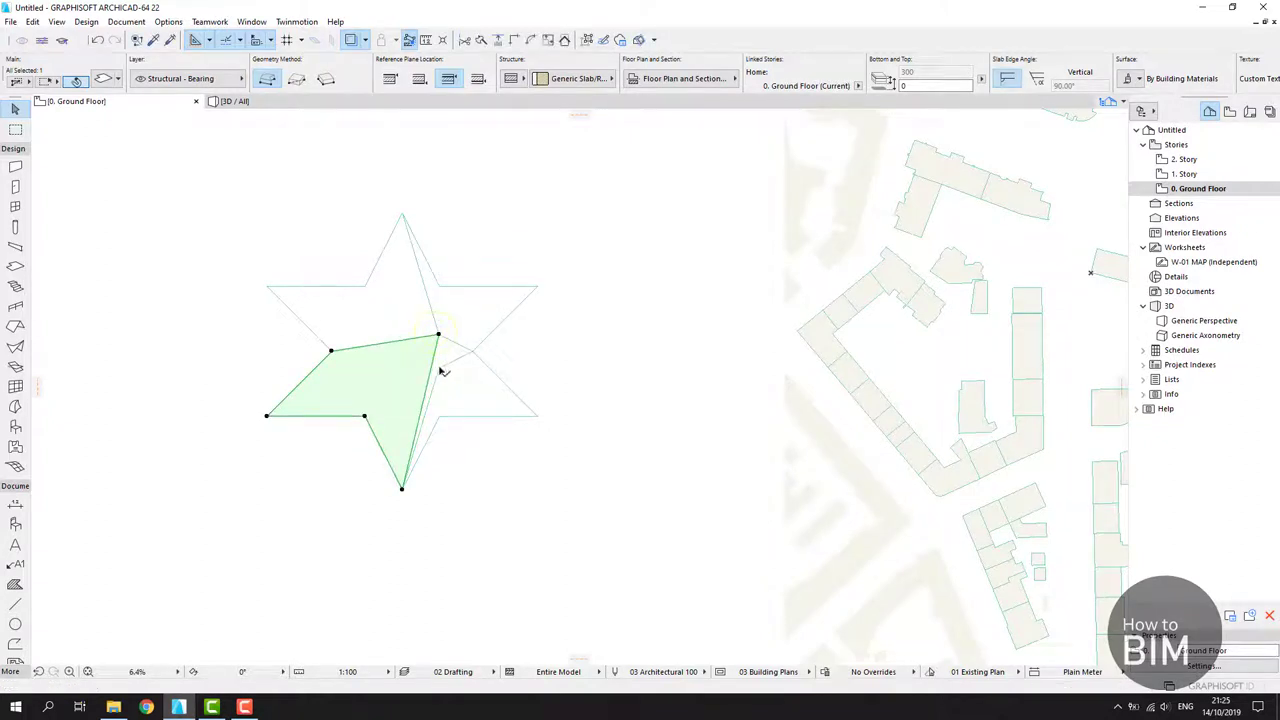
{"action": "left_click", "coordinate": [440, 368]}
{"action": "left_click", "coordinate": [439, 368]}
{"action": "left_click", "coordinate": [438, 288]}
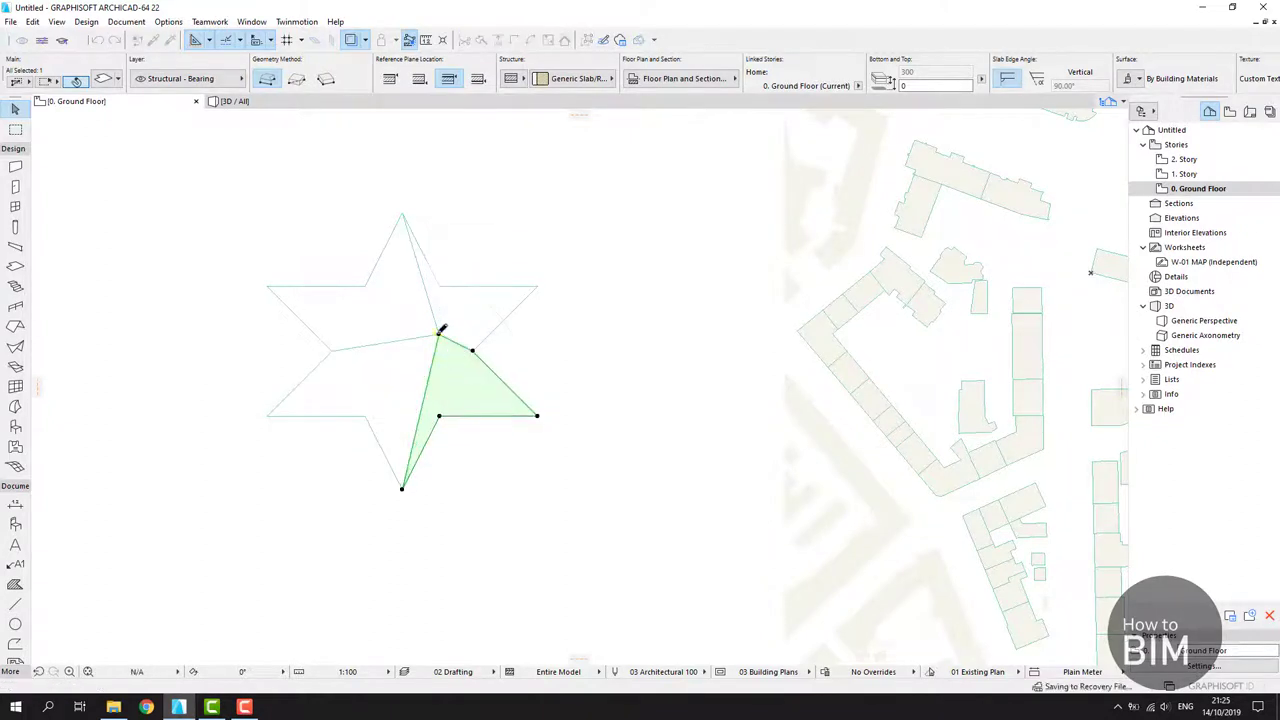
{"action": "left_click", "coordinate": [549, 366]}
{"action": "scroll", "coordinate": [289, 355], "scroll_direction": "down", "scroll_amount": 5}
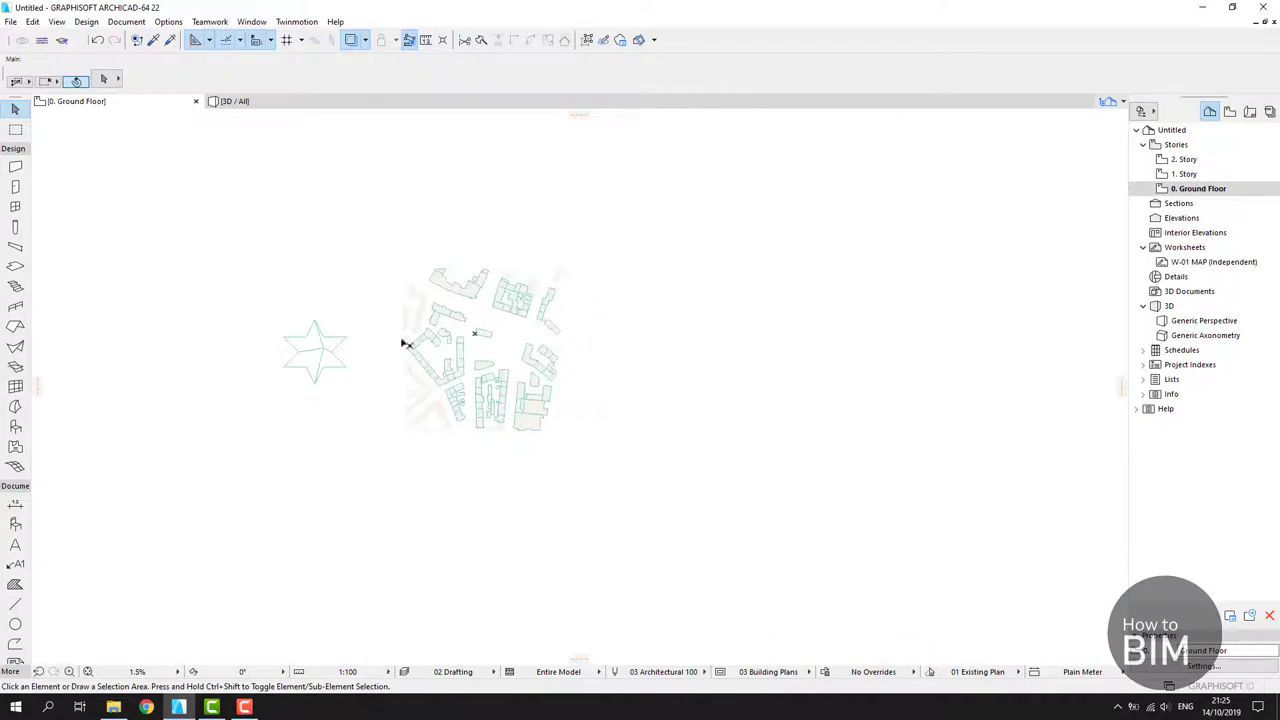
- Bring the MUSTER project's 3D window forward and open the File menu
{"action": "scroll", "coordinate": [324, 316], "scroll_direction": "up", "scroll_amount": 2}
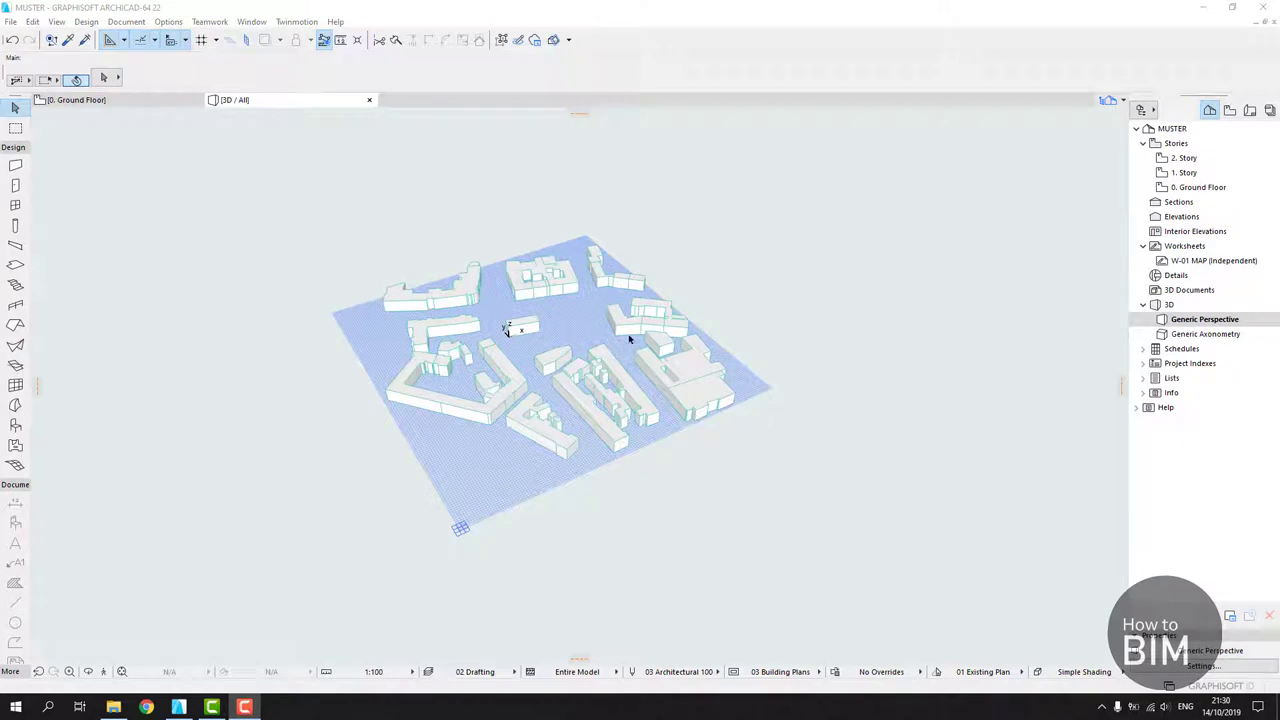
{"action": "left_click", "coordinate": [286, 312]}
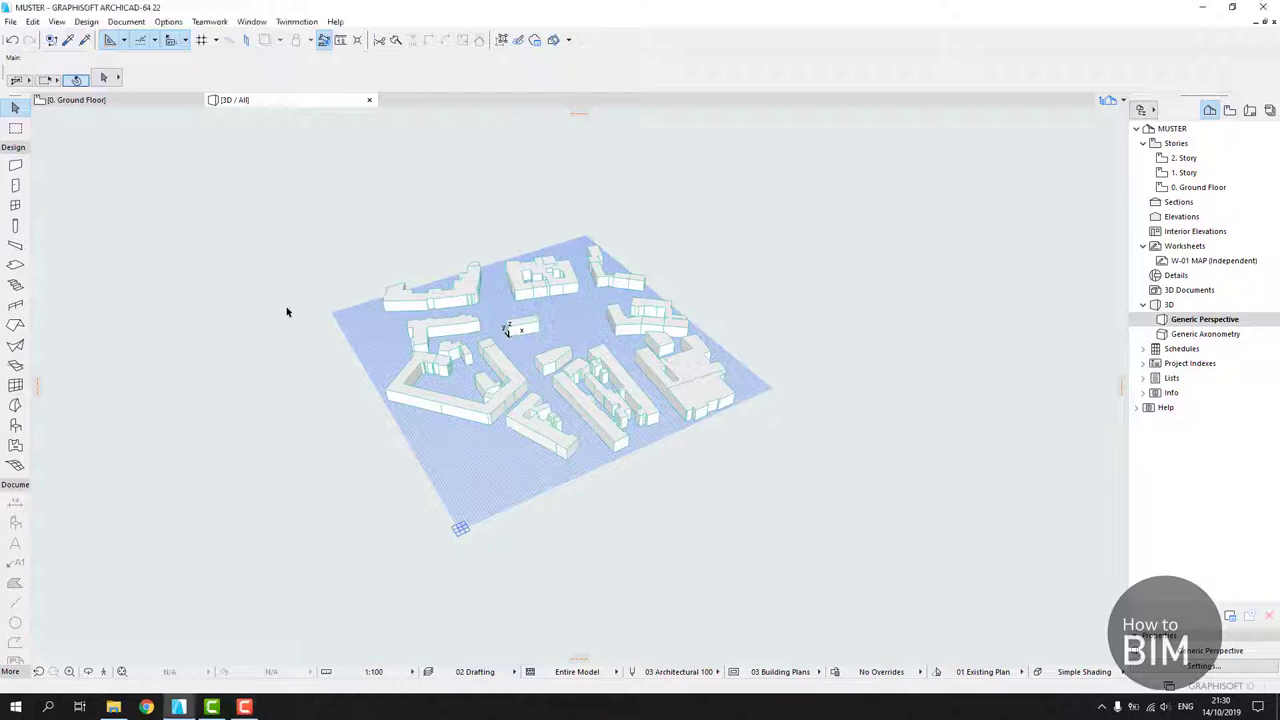
{"action": "left_click", "coordinate": [11, 22]}
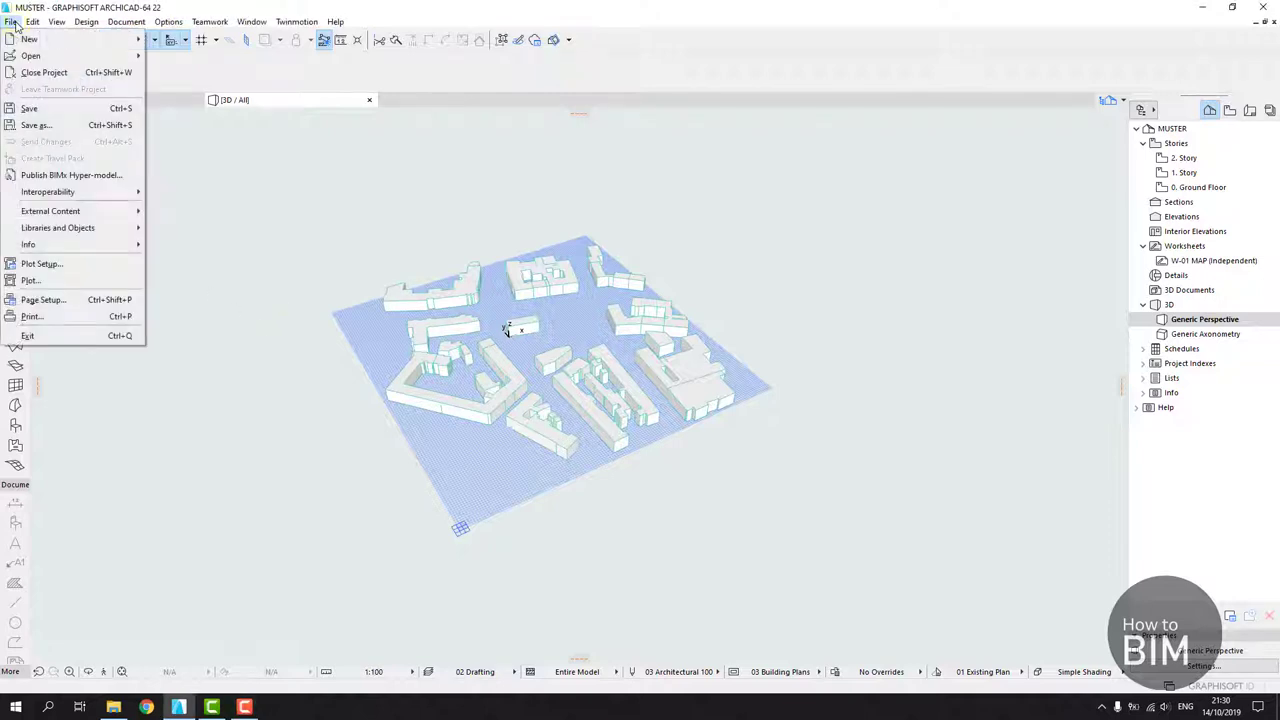
- Save the project on the Desktop as MUNSTER in ARCHICAD Solo Project (*.pln) format
{"action": "left_click", "coordinate": [32, 127]}
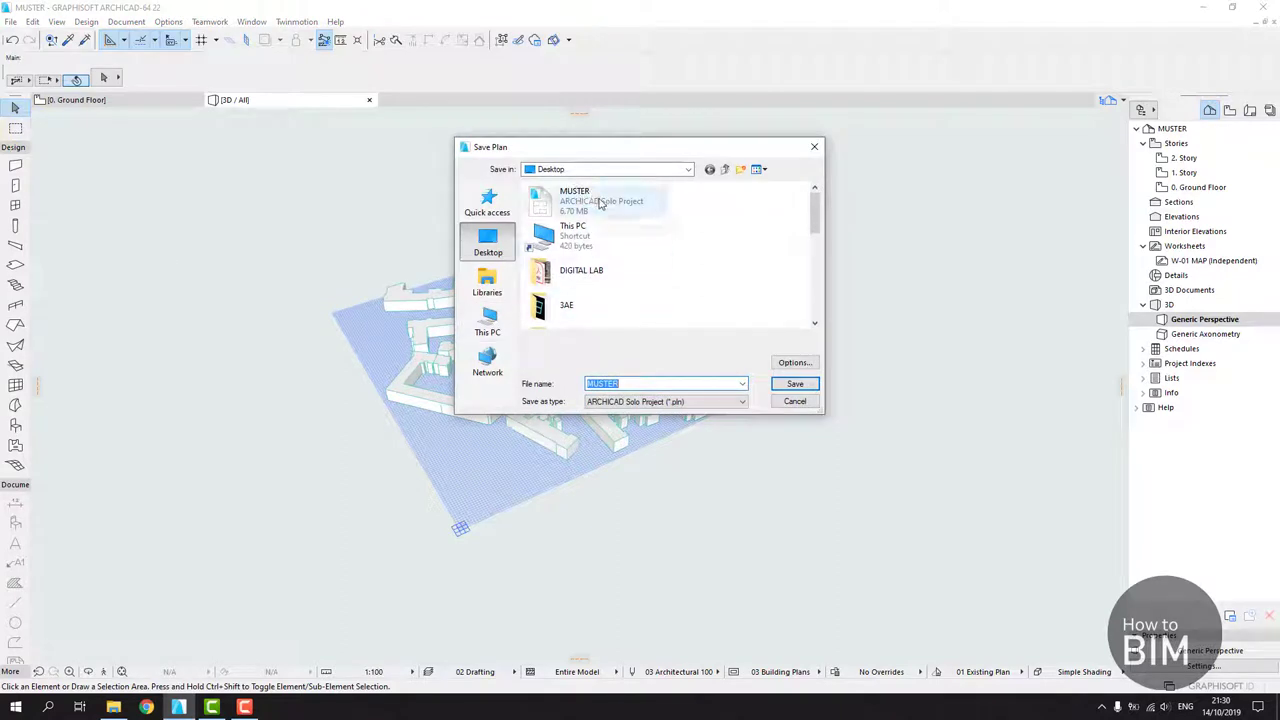
{"action": "left_click", "coordinate": [599, 383]}
{"action": "type", "text": "n"}
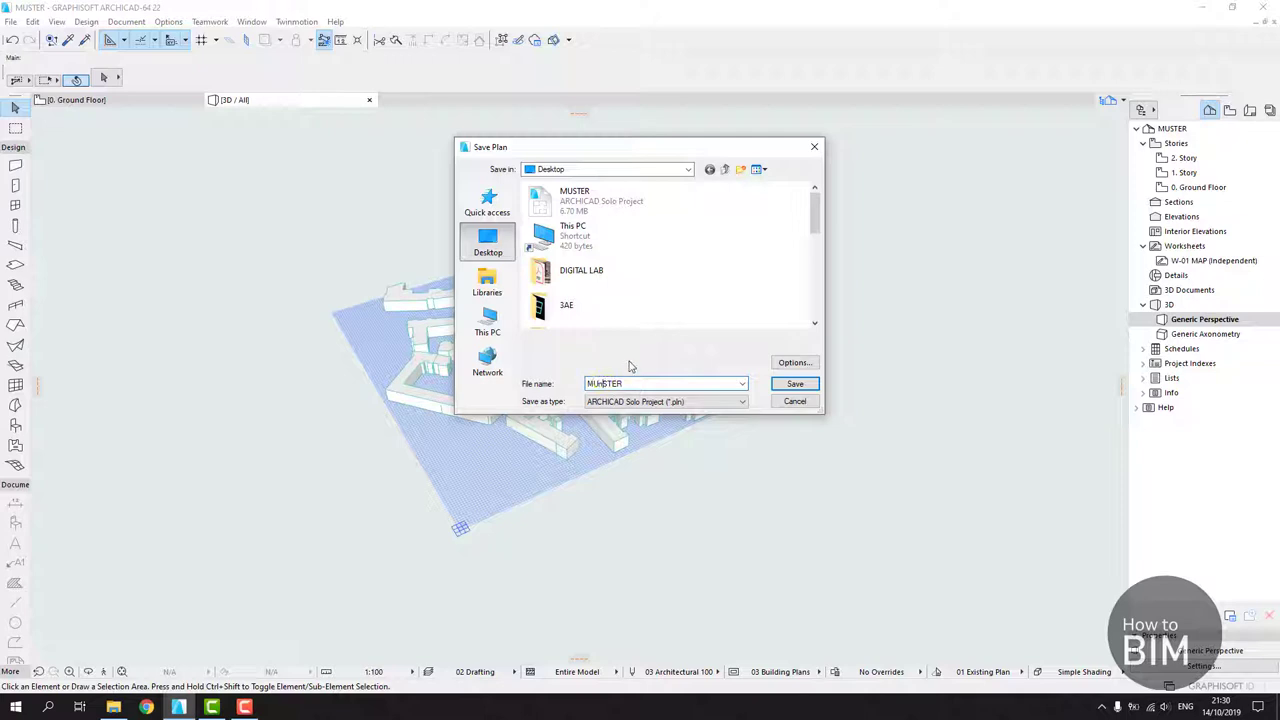
{"action": "key", "text": "BackSpace"}
{"action": "type", "text": "N"}
{"action": "left_click", "coordinate": [730, 403]}
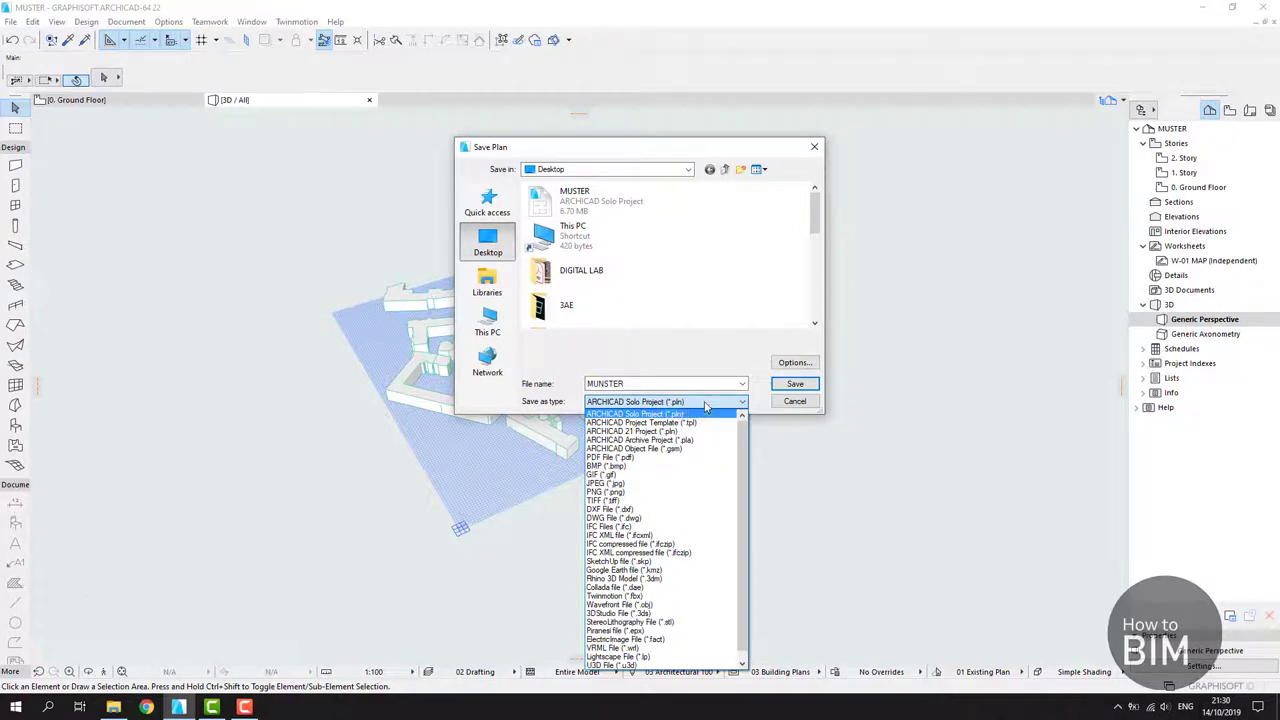
{"action": "left_click", "coordinate": [705, 402]}
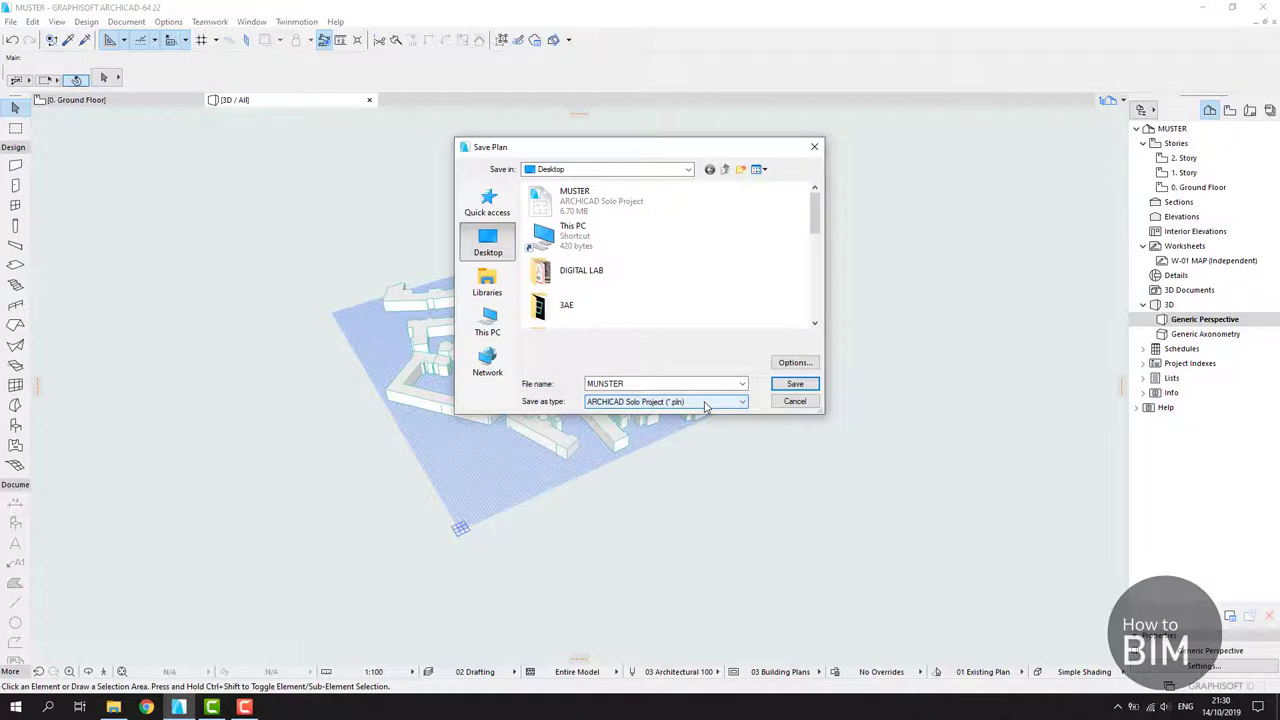
{"action": "left_click", "coordinate": [793, 387]}
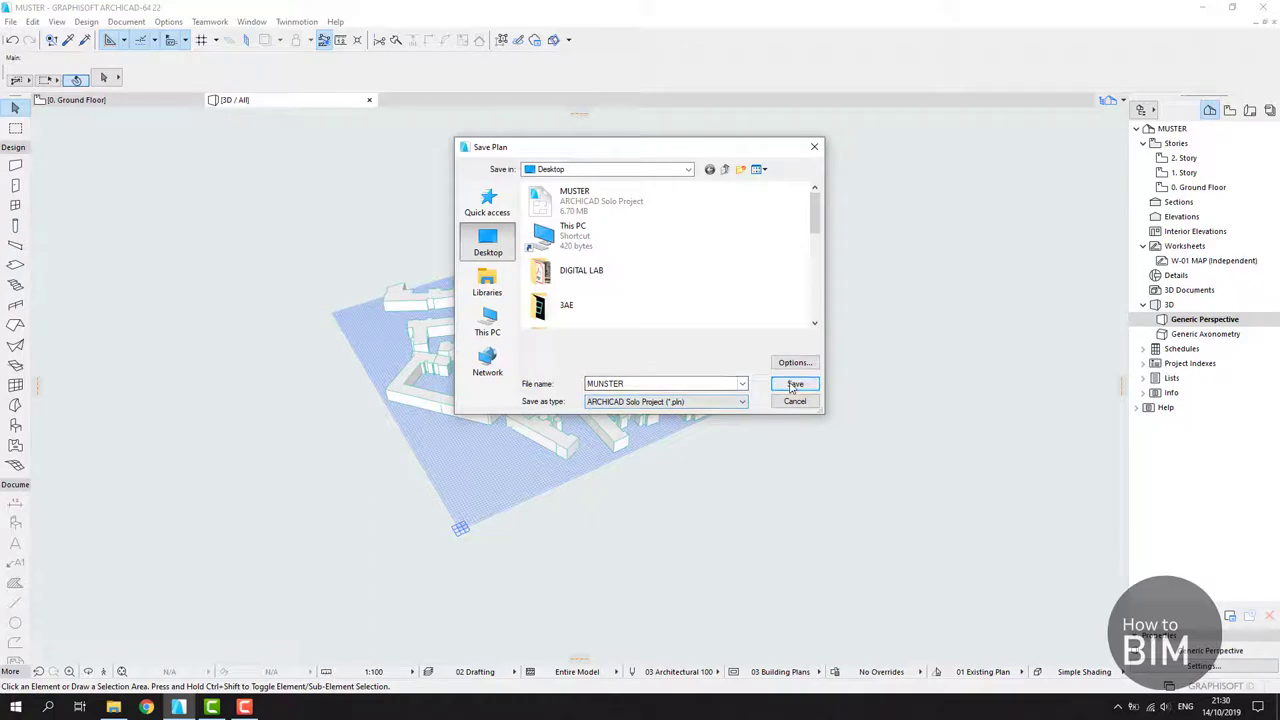